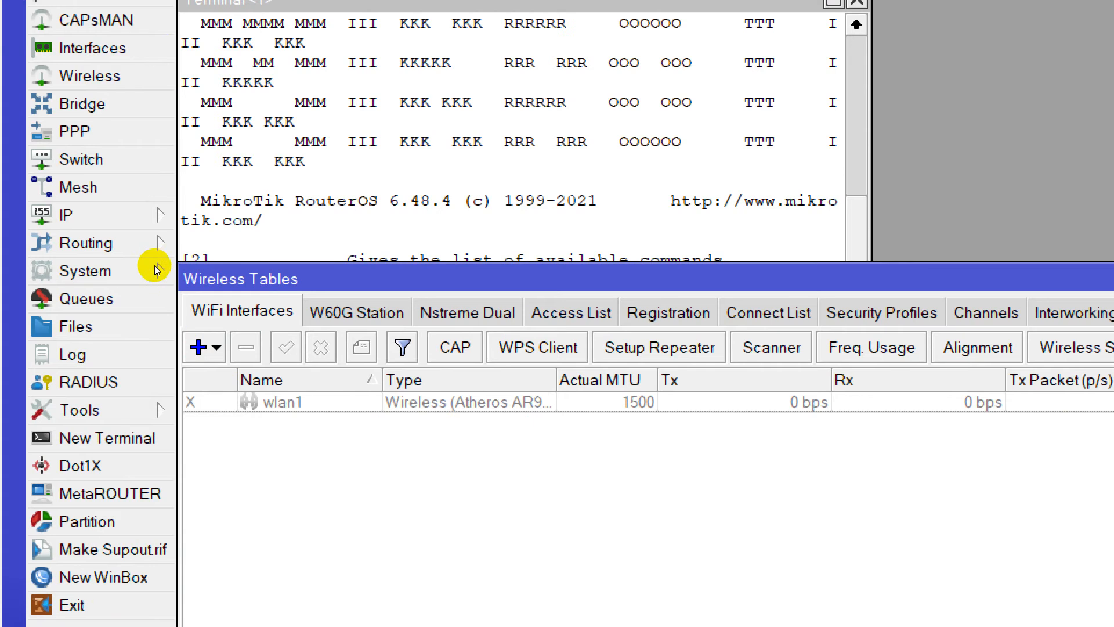
Enable the wlan1 interface in the wireless interfaces list.
click(310, 402)
click(286, 348)
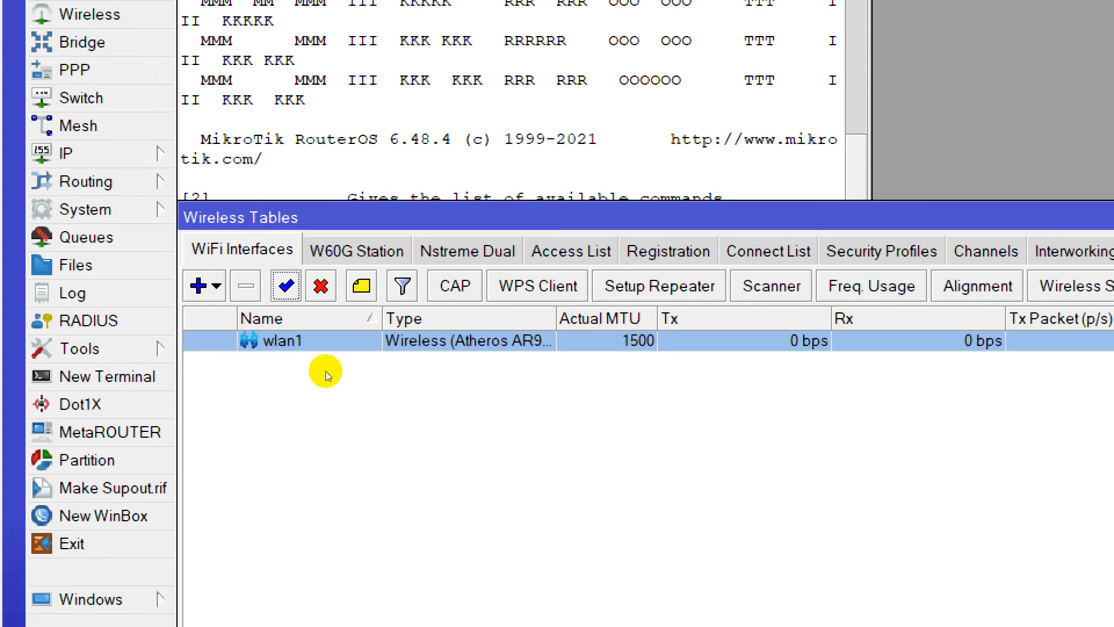
key(Return)
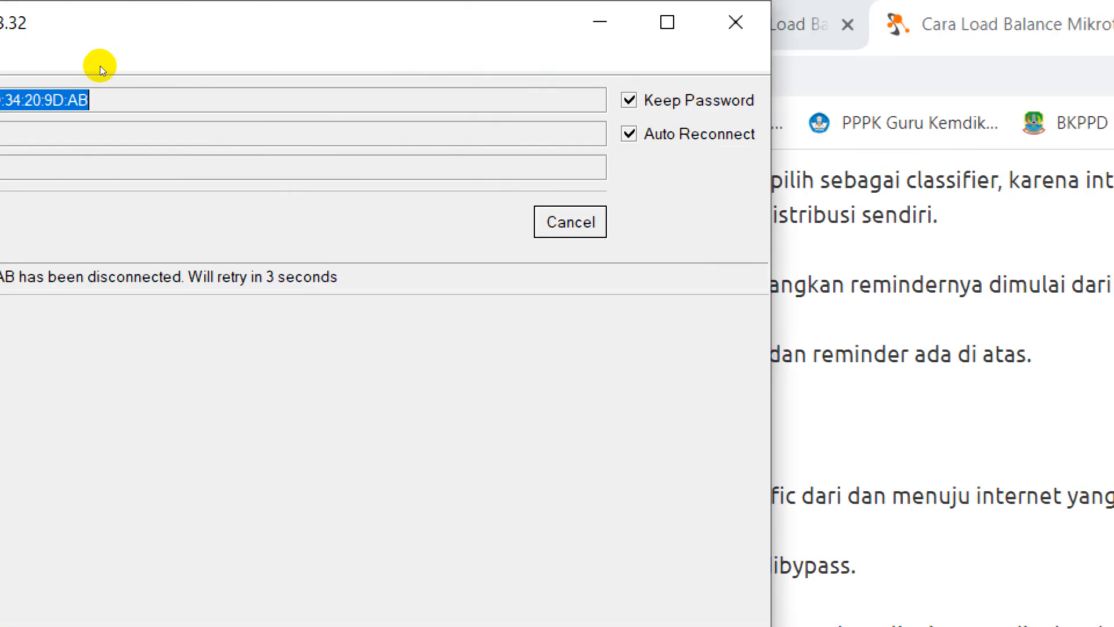
Cancel the automatic reconnect, refresh the neighbor list and connect to the MikroTik router again as admin.
key(Escape)
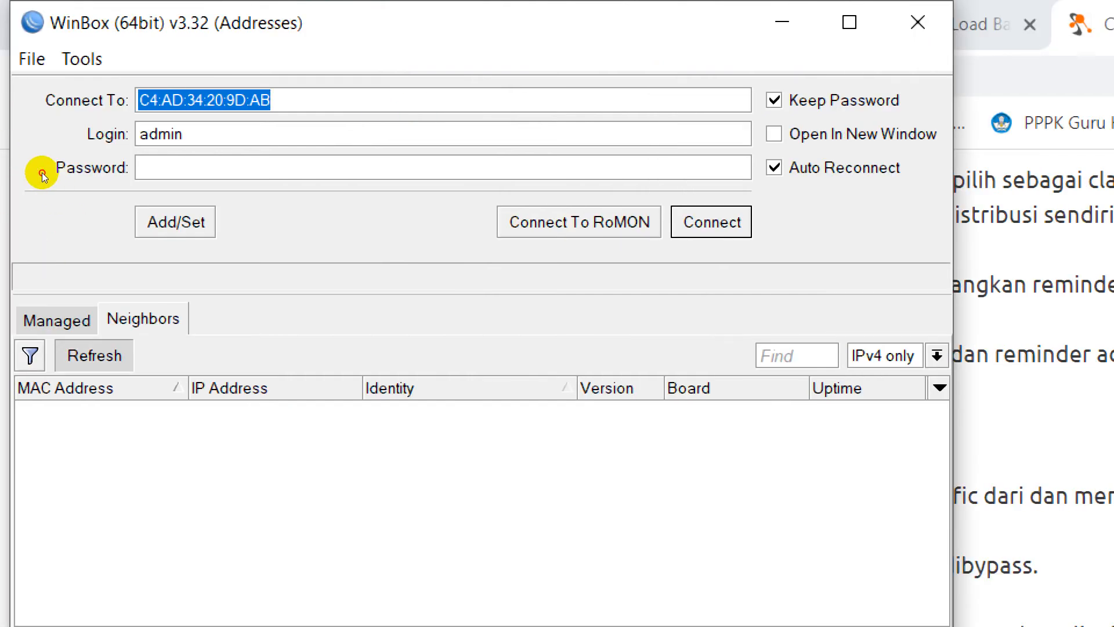
click(42, 173)
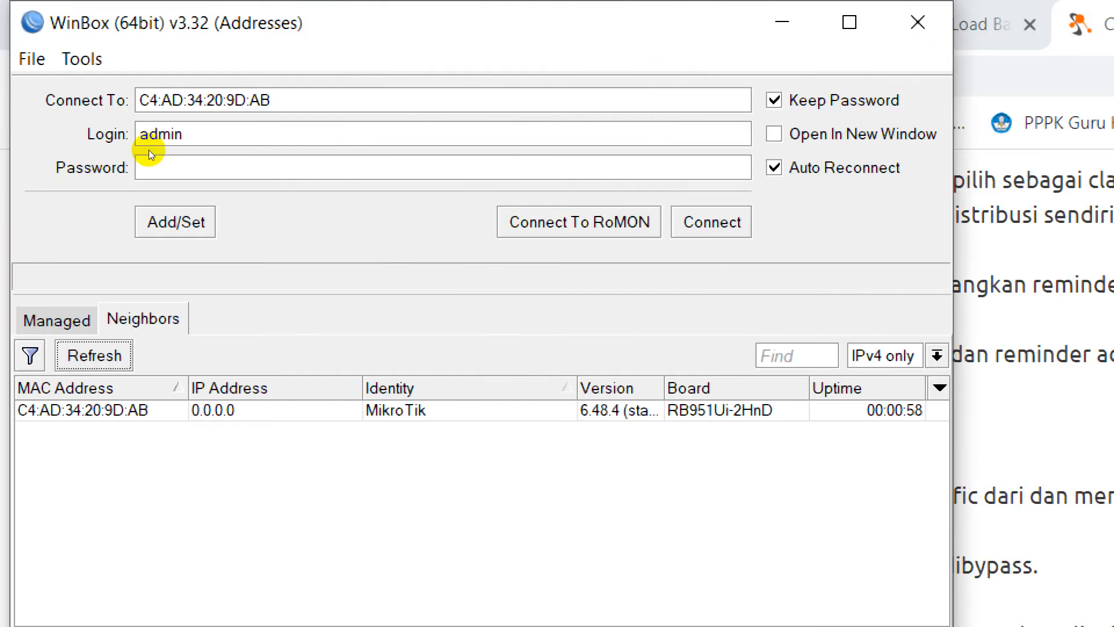
key(Return)
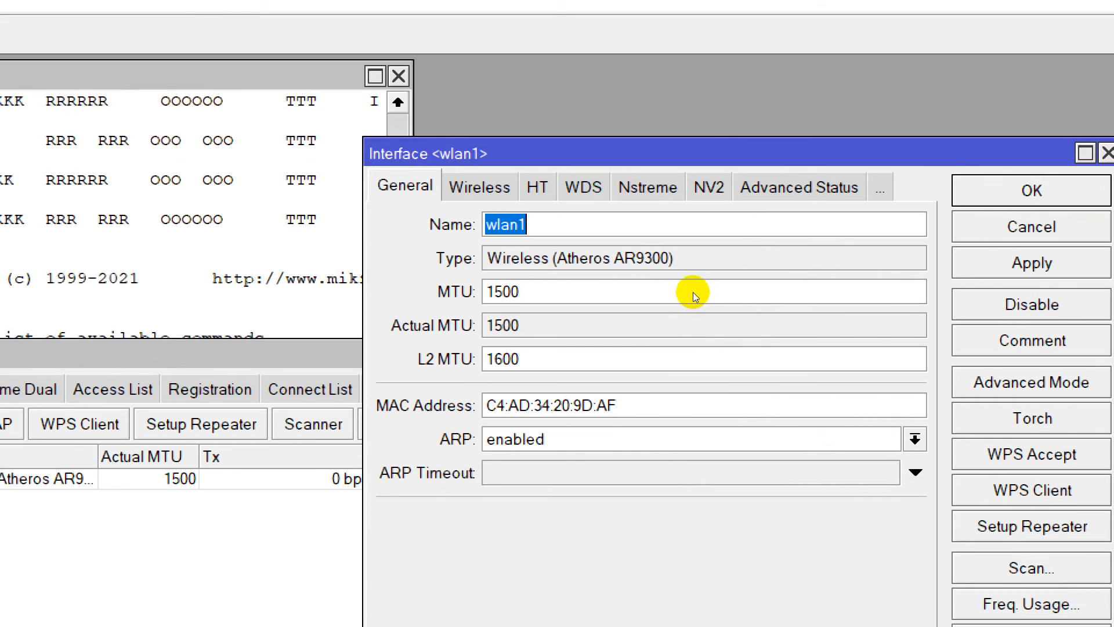
Scan for wireless networks on wlan1, connect it to the SSID "ali" and confirm the interface settings.
click(1031, 567)
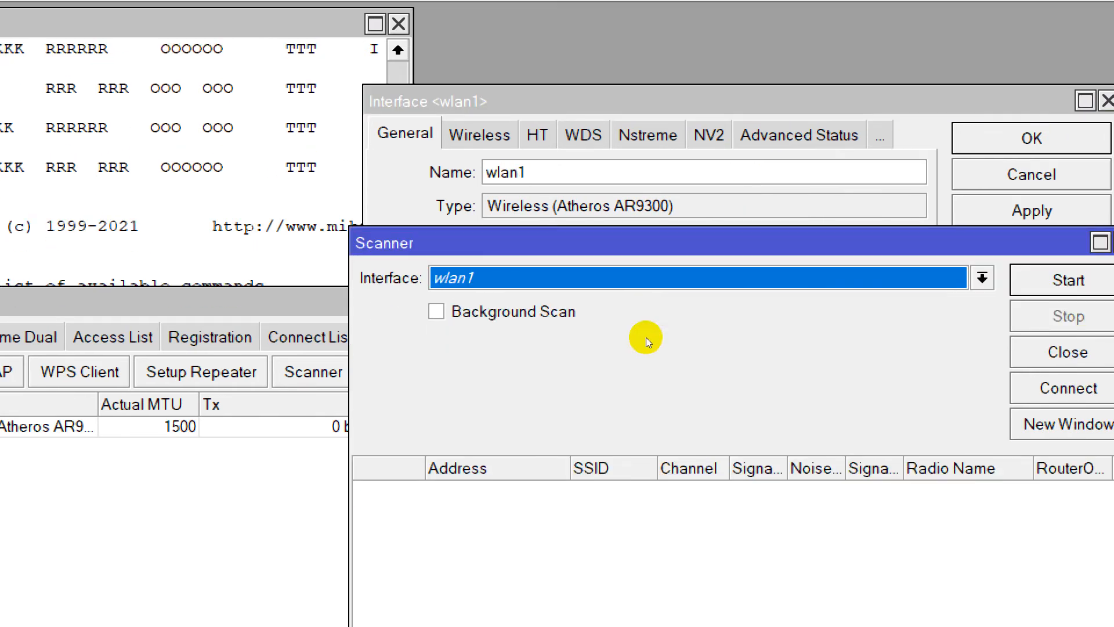
key(Return)
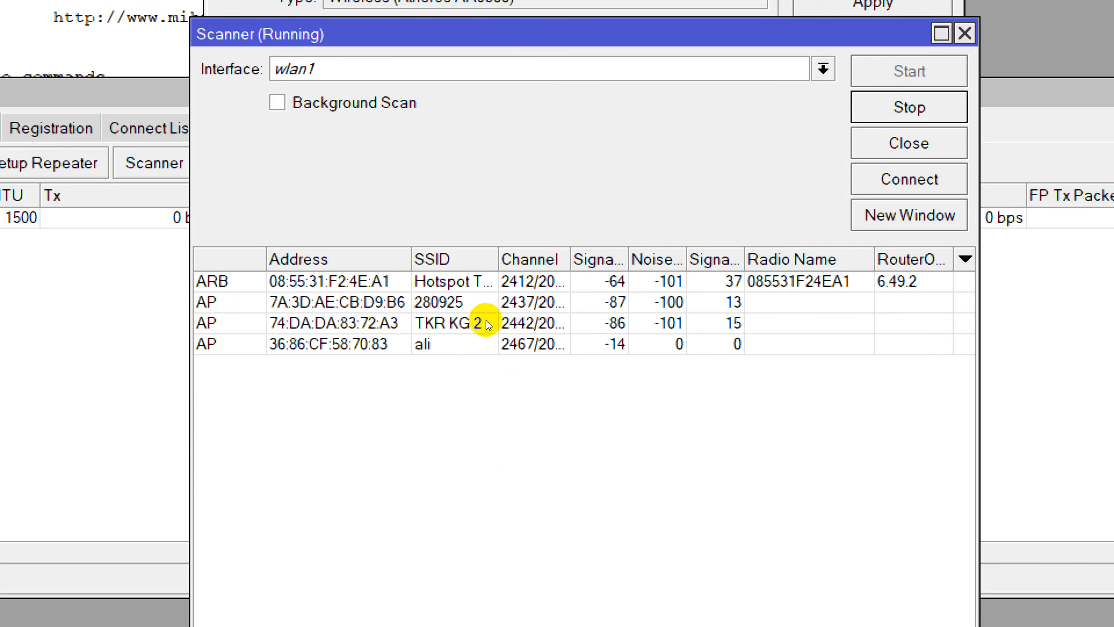
click(485, 343)
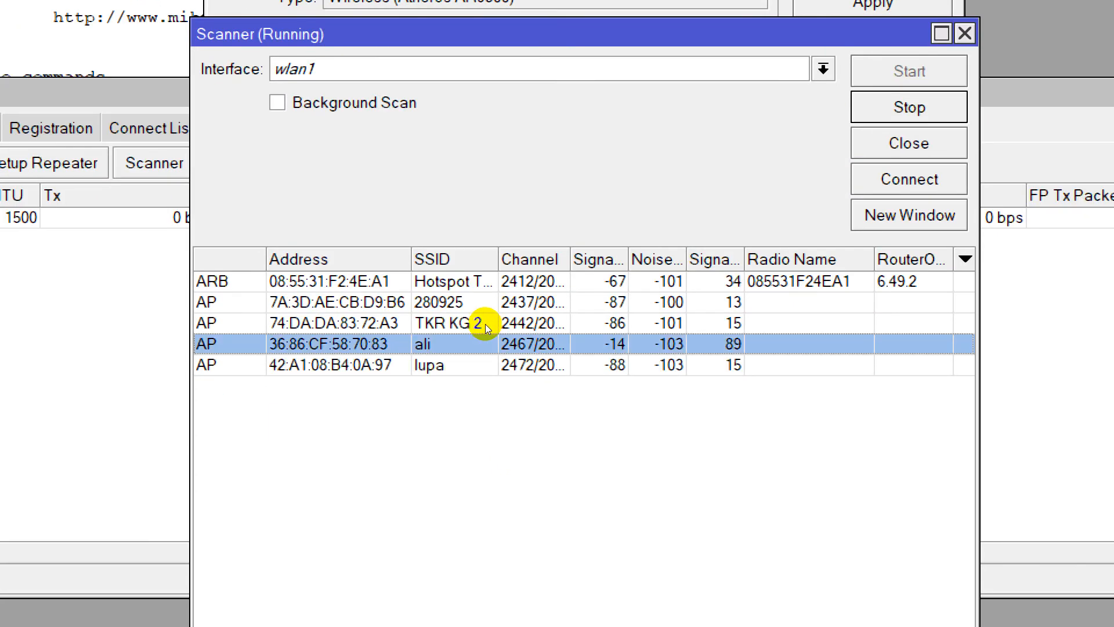
click(909, 179)
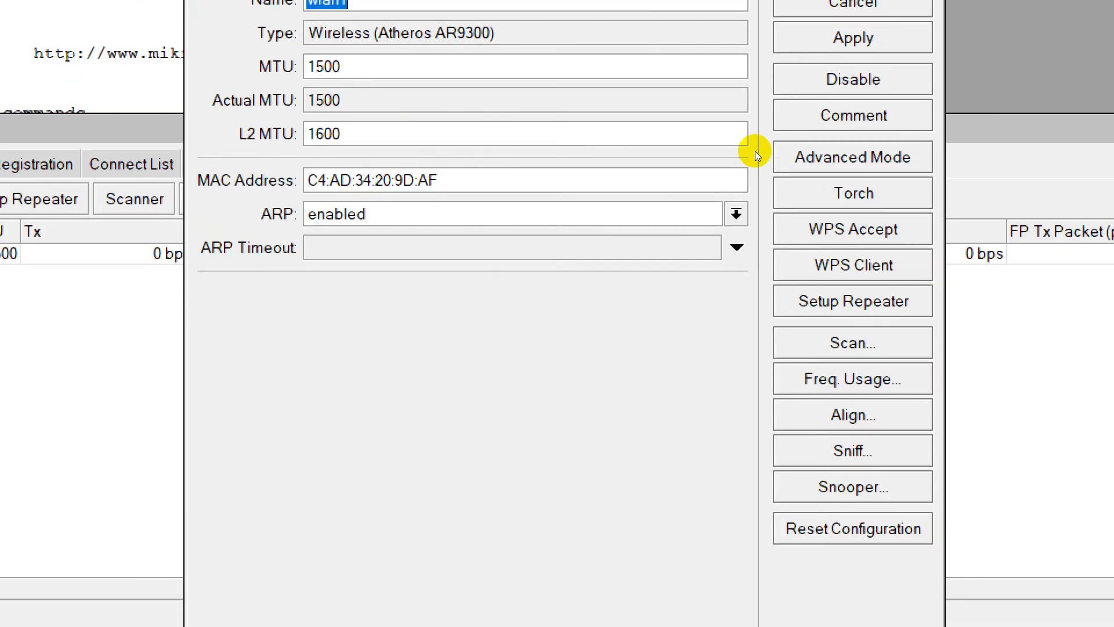
key(Return)
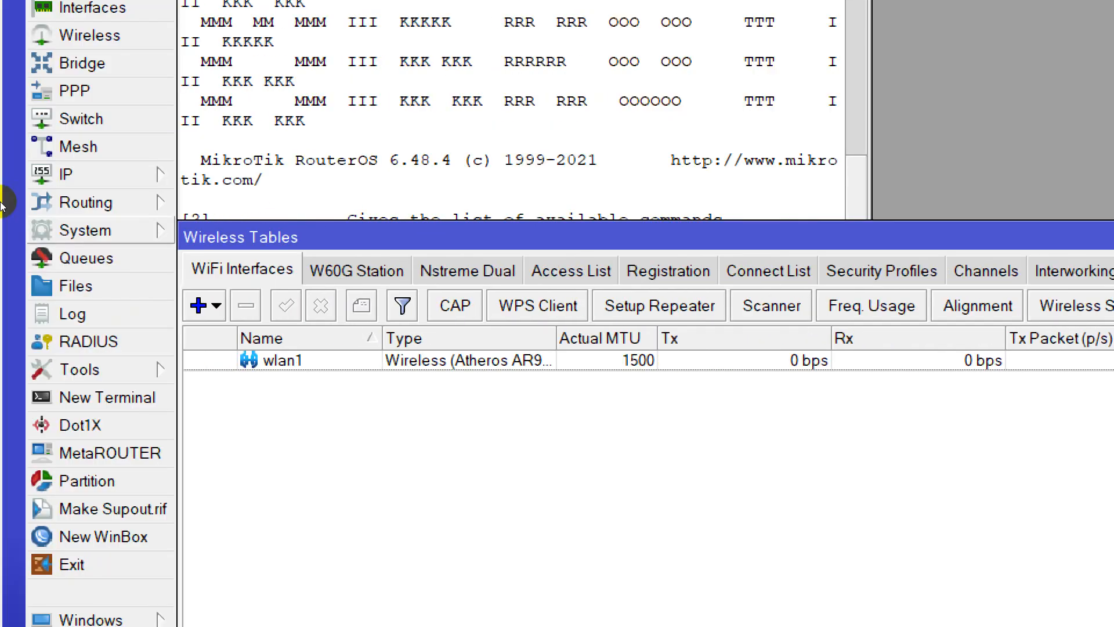
Start security profile profile1 with mode dynamic keys, WPA PSK and WPA2 PSK authentication, and aes ccm and tkip for unicast and group ciphers.
click(881, 270)
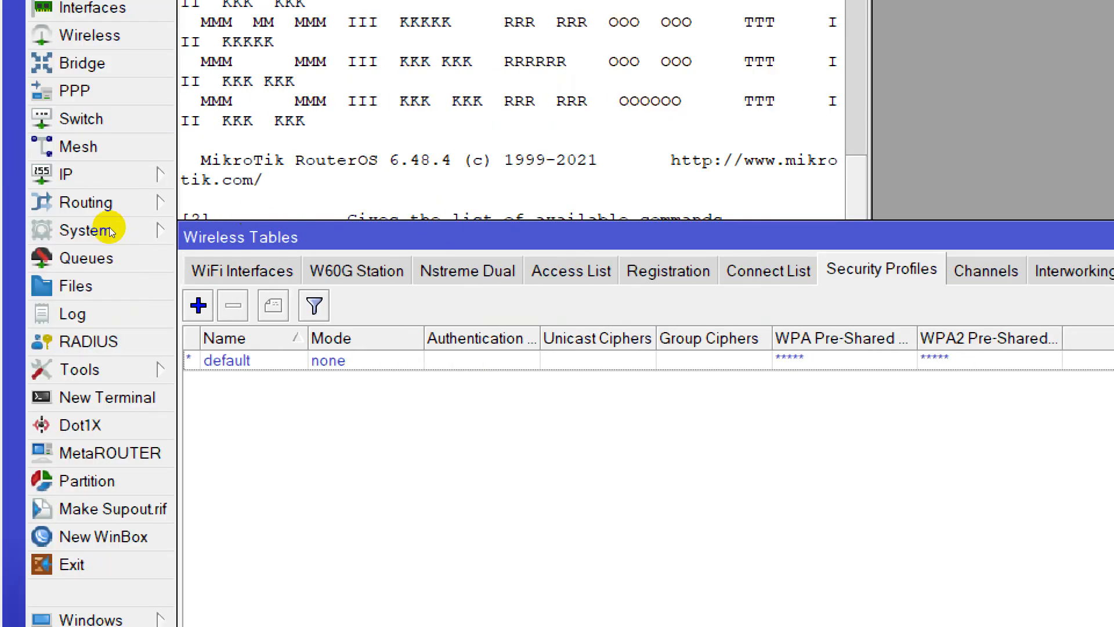
click(198, 305)
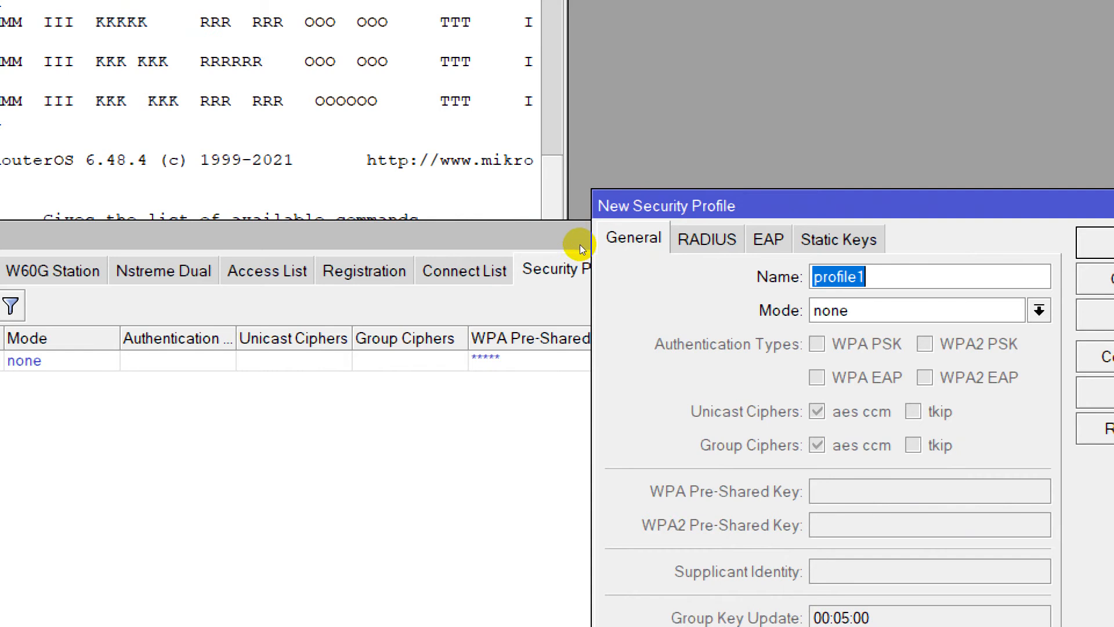
click(1038, 311)
click(917, 333)
click(925, 343)
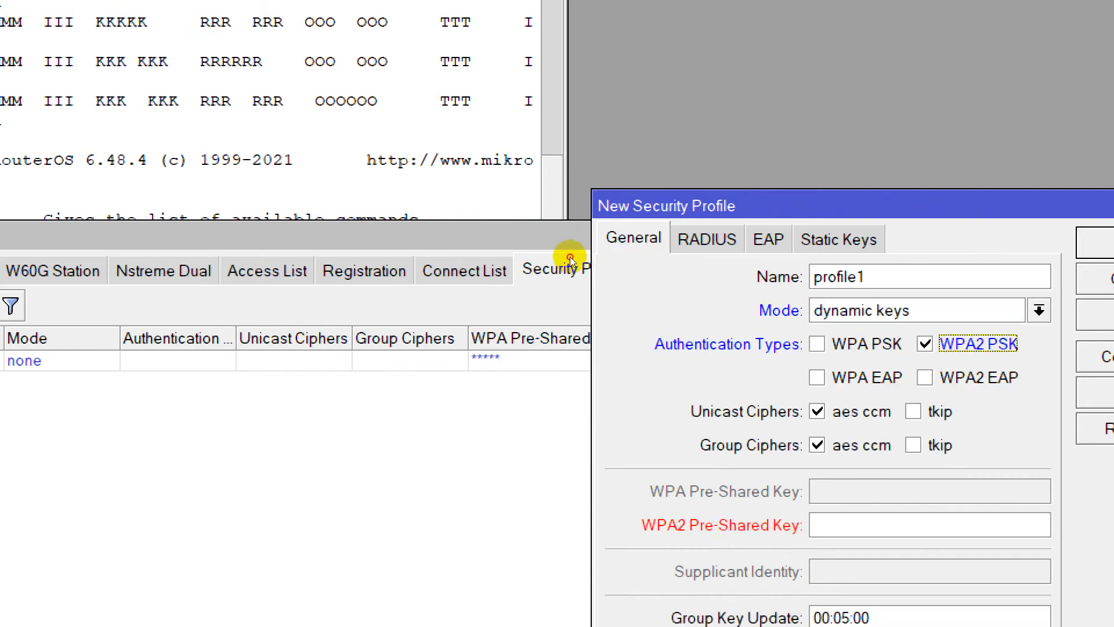
click(817, 343)
click(914, 411)
click(939, 444)
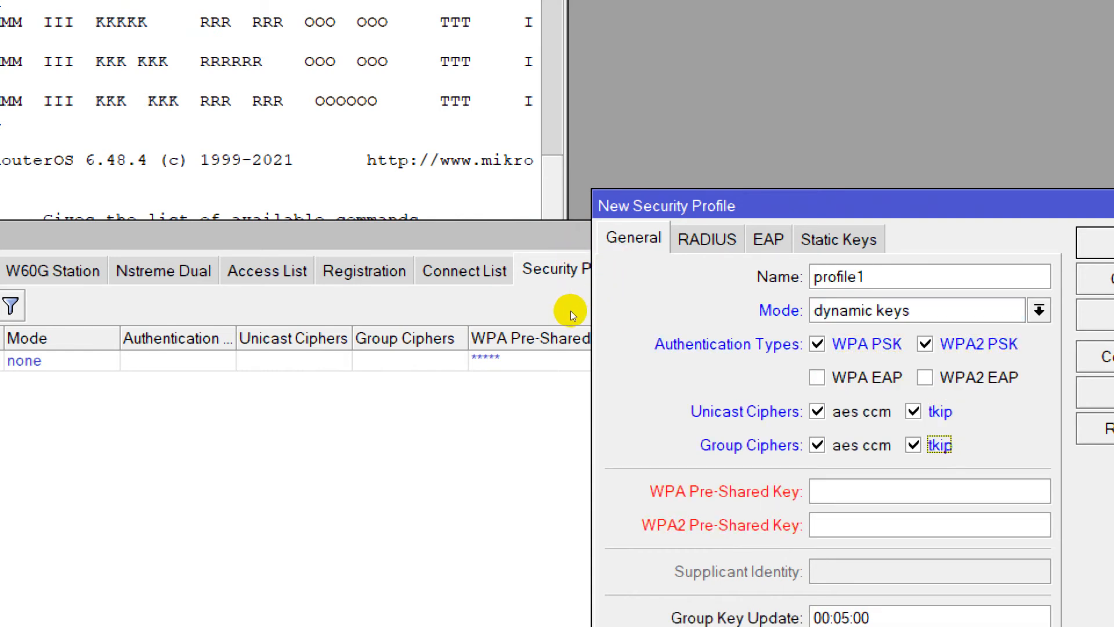
Enter the WPA and WPA2 pre-shared keys in the new security profile and save it.
click(834, 494)
text(**)
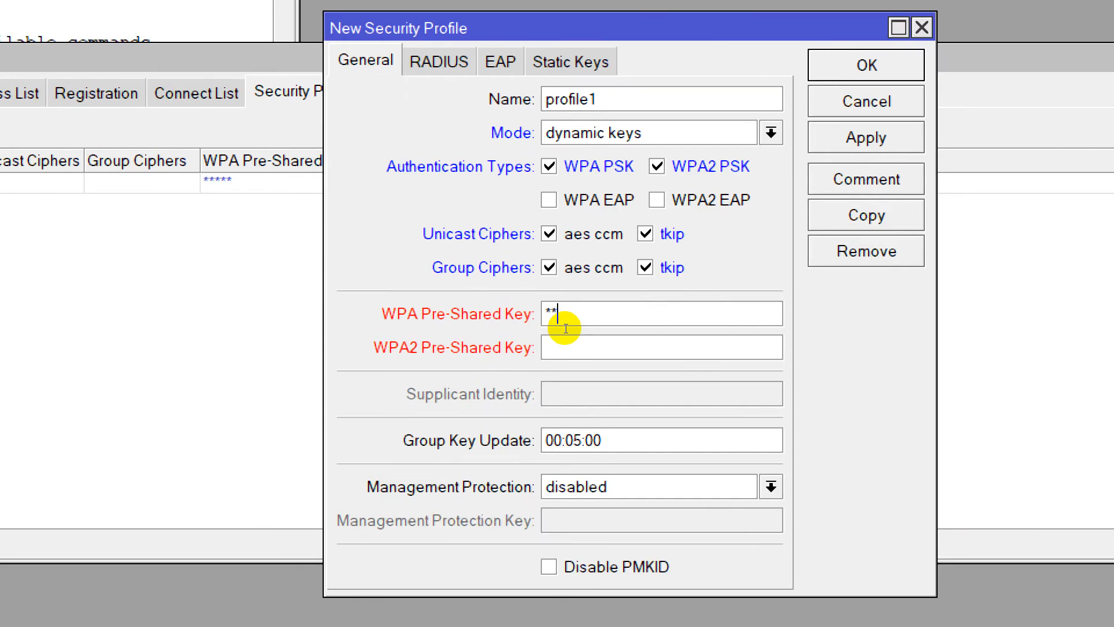
text(******)
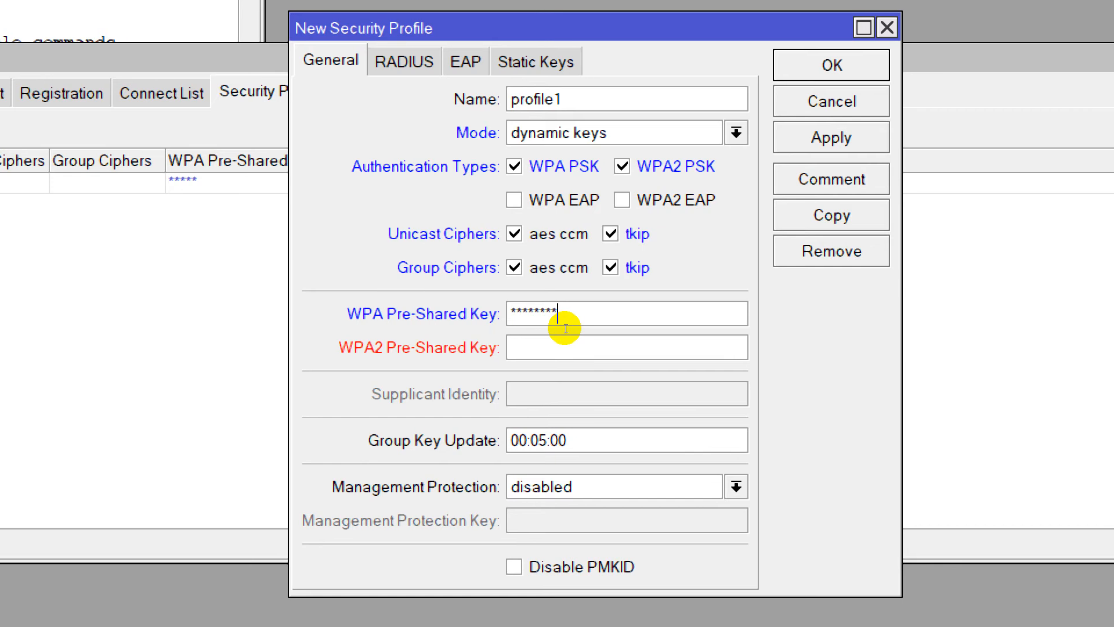
text(***)
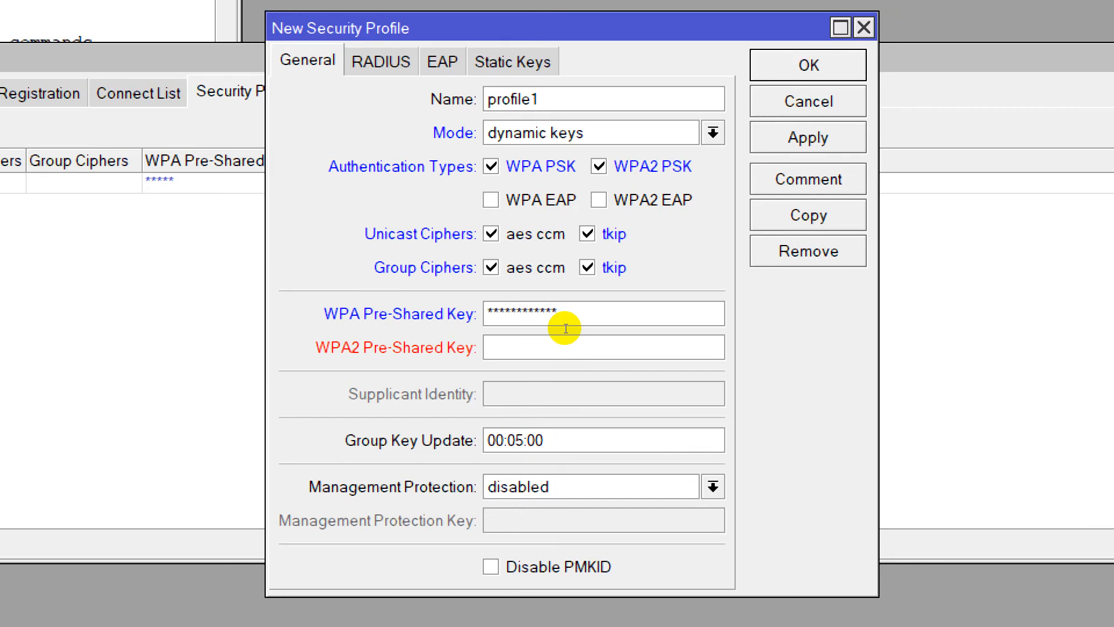
text(*********)
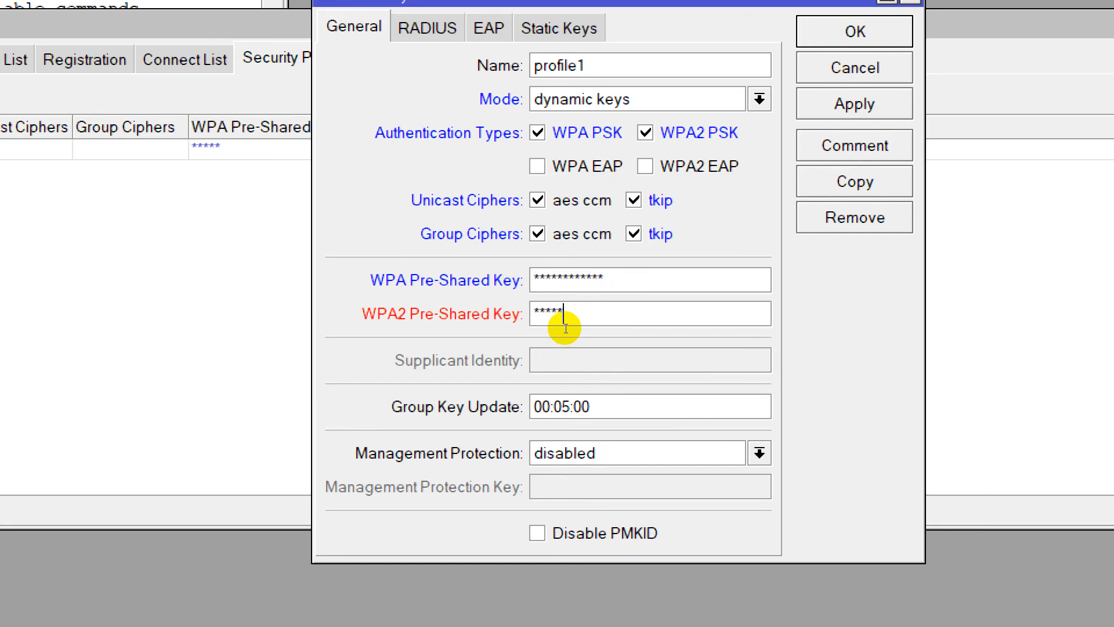
text(***)
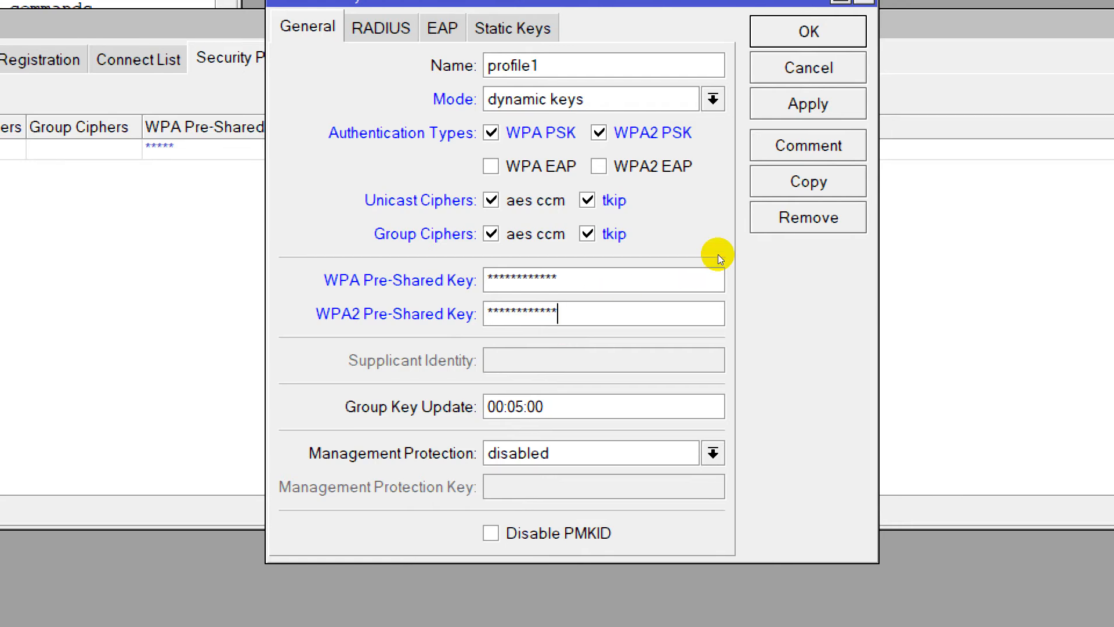
click(808, 104)
click(808, 32)
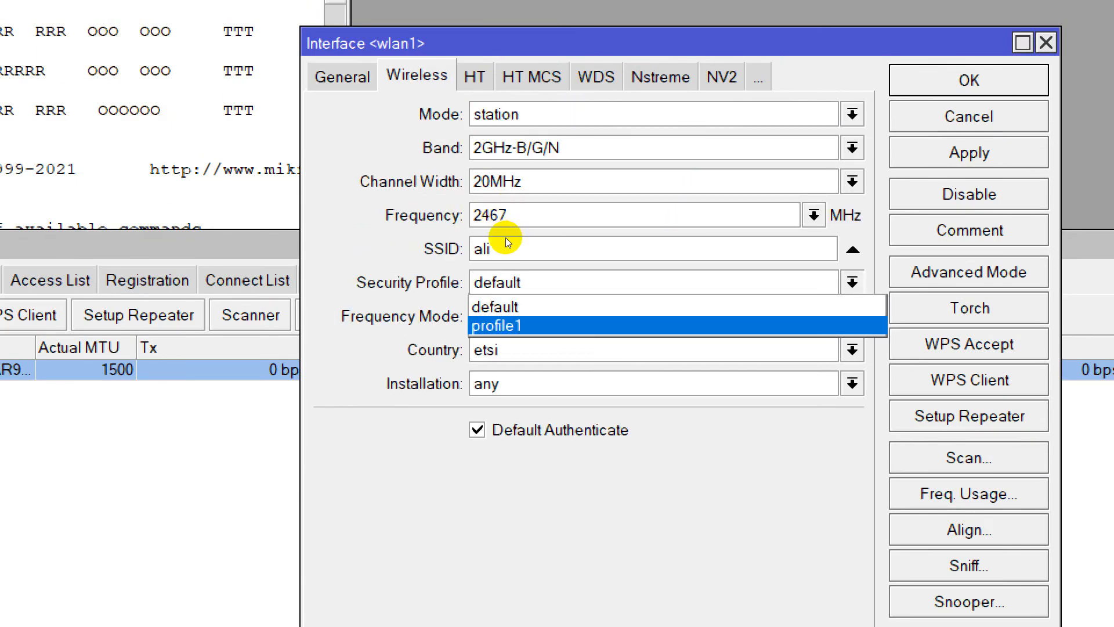
Assign the security profile profile1 to the wlan1 interface and save its wireless settings.
key(Return)
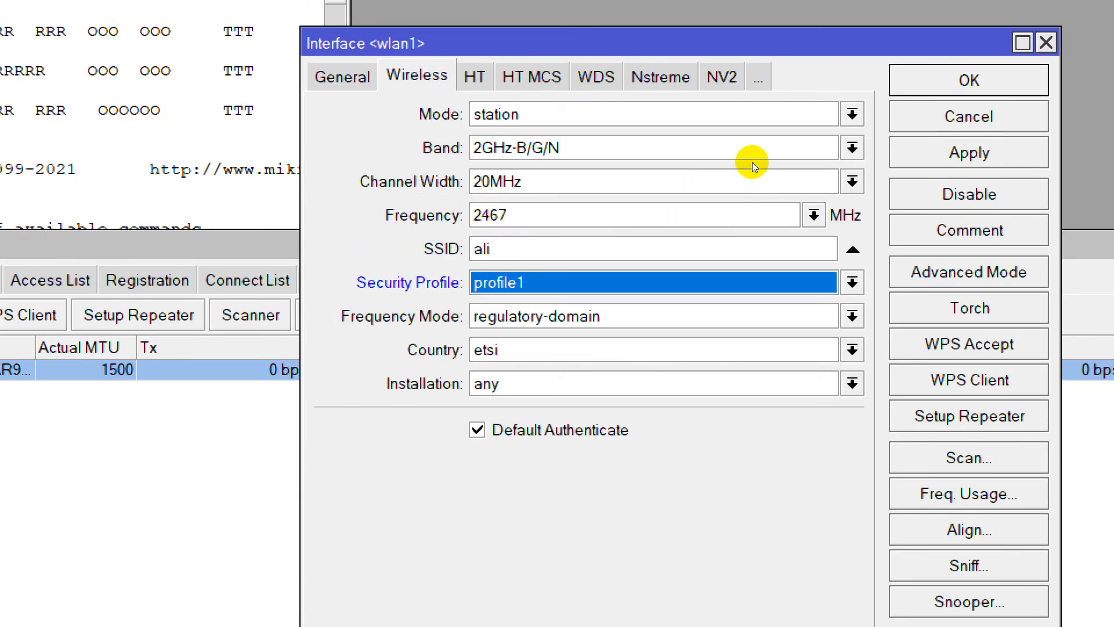
click(969, 152)
click(968, 80)
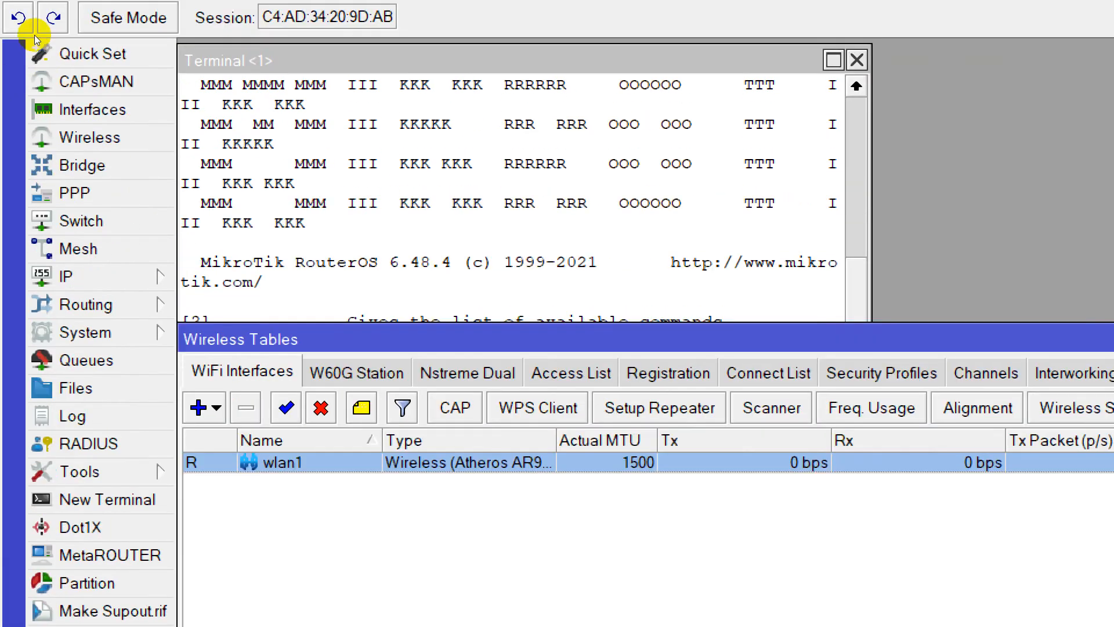
Add a DHCP client on ether1 with peer DNS, peer NTP and the default route enabled.
click(66, 279)
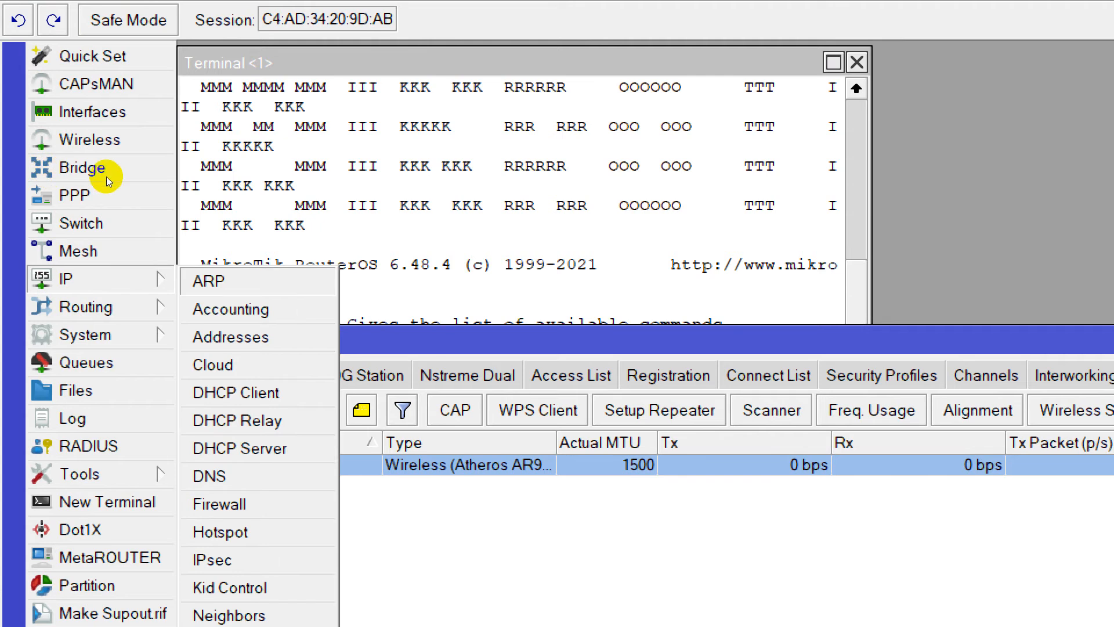
click(235, 392)
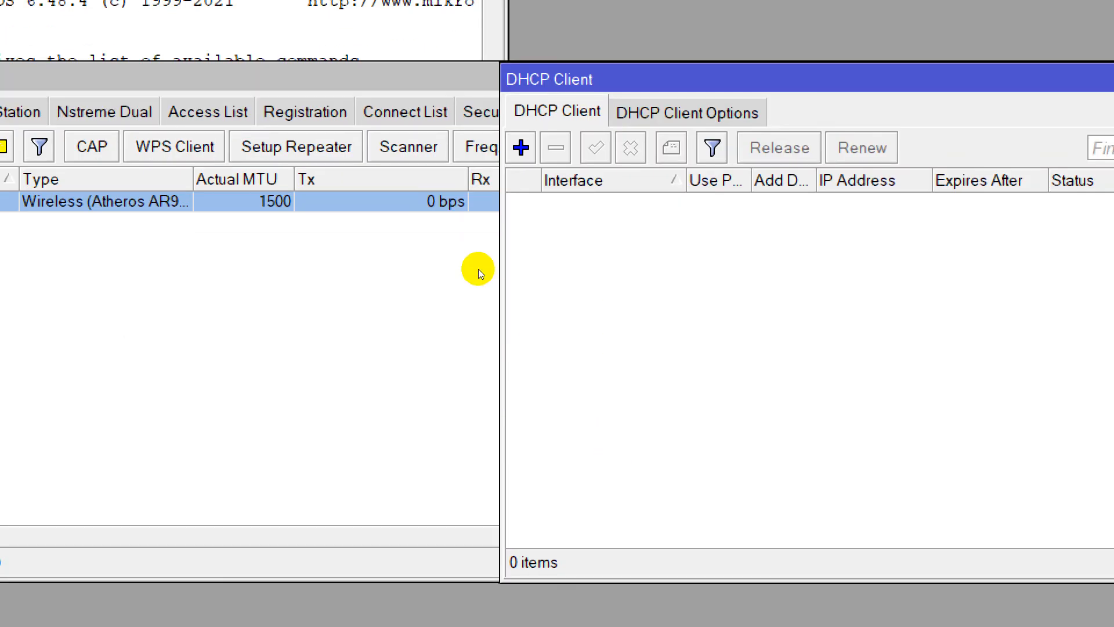
click(520, 147)
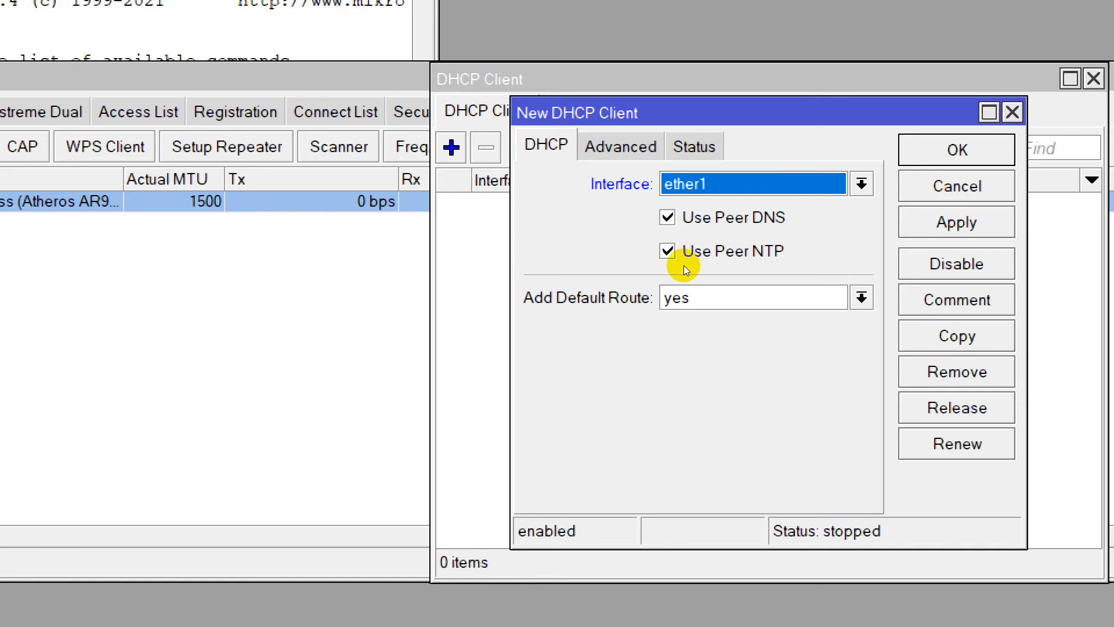
key(alt+a)
key(alt+o)
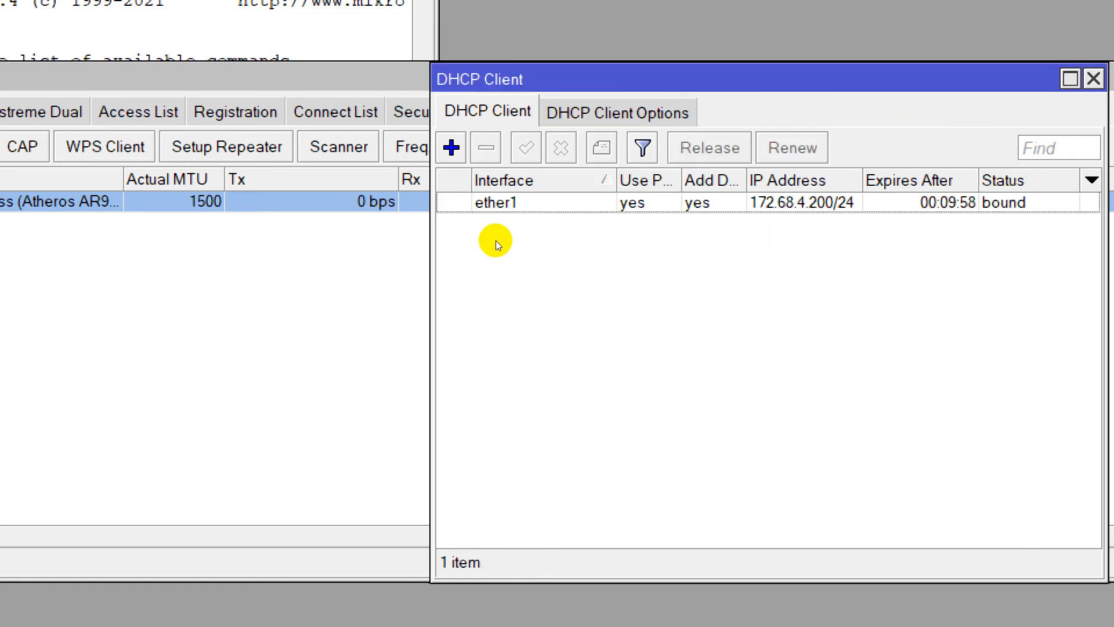
Add a second DHCP client on wlan1 with peer DNS, peer NTP and the default route enabled.
key(Insert)
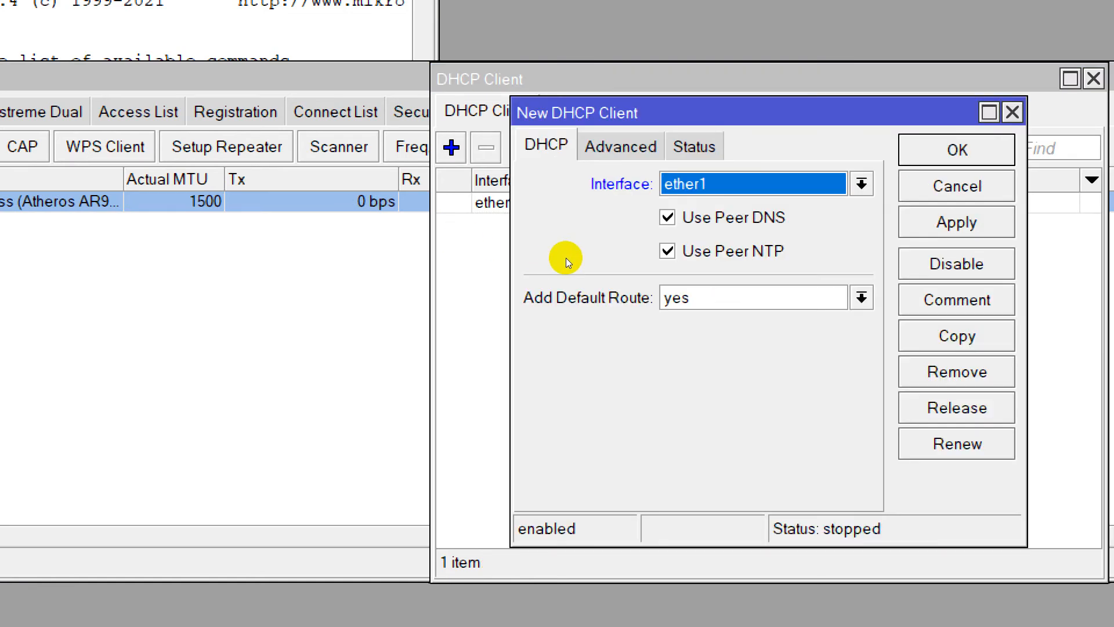
key(alt+Down)
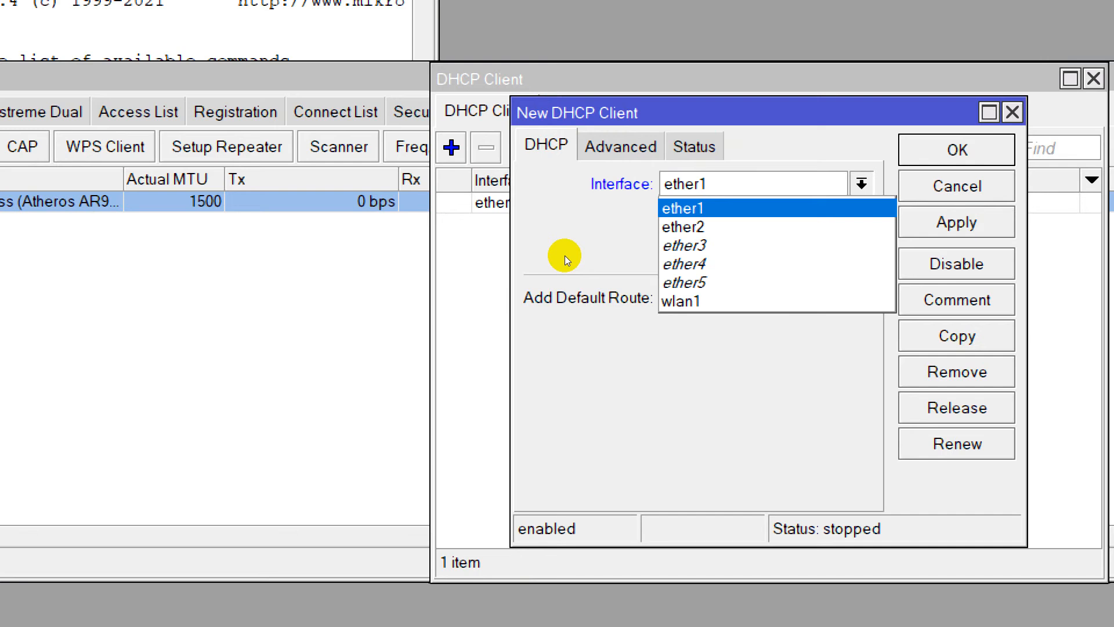
key(Down)
key(Down)
key(Down)
key(Down)
key(Down)
key(Return)
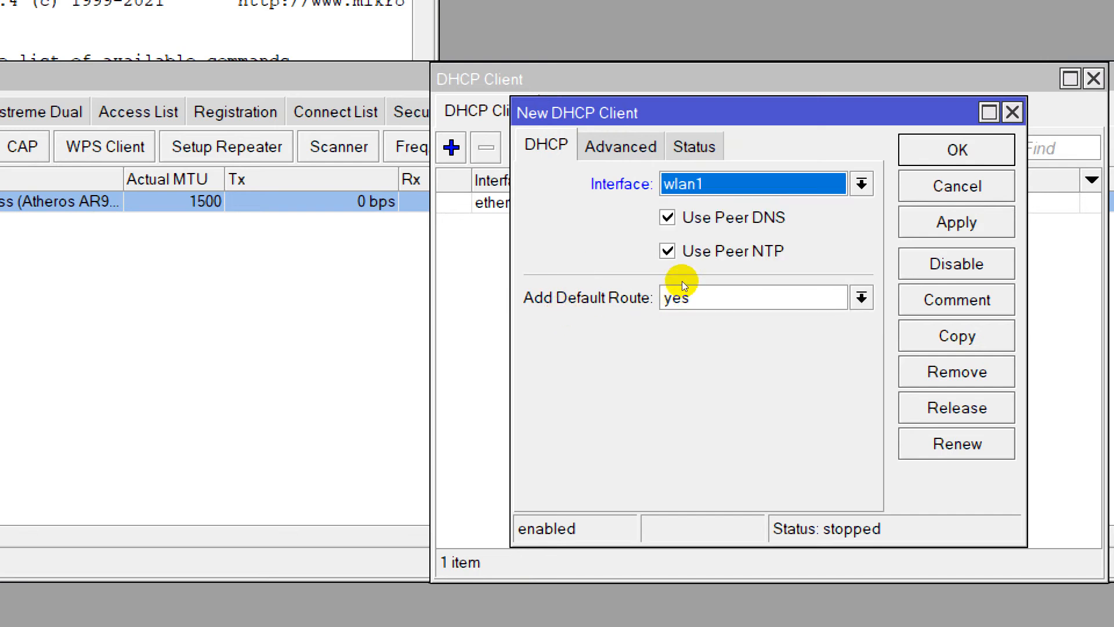
key(alt+a)
key(Return)
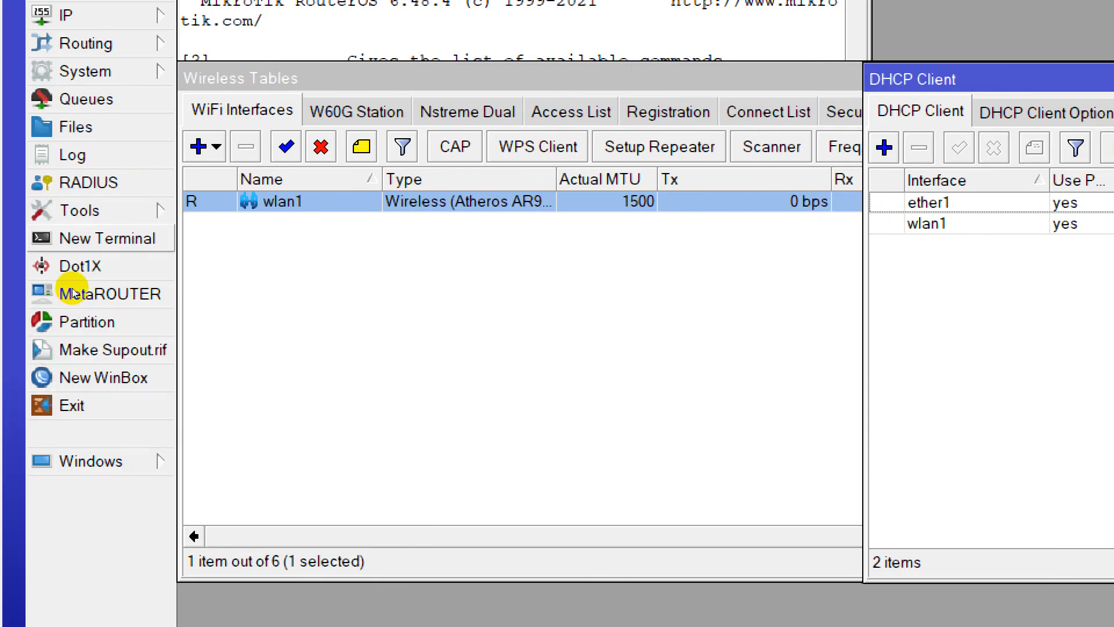
Run "ip address print" in a new terminal and check the addresses assigned to ether1 and wlan1.
click(72, 238)
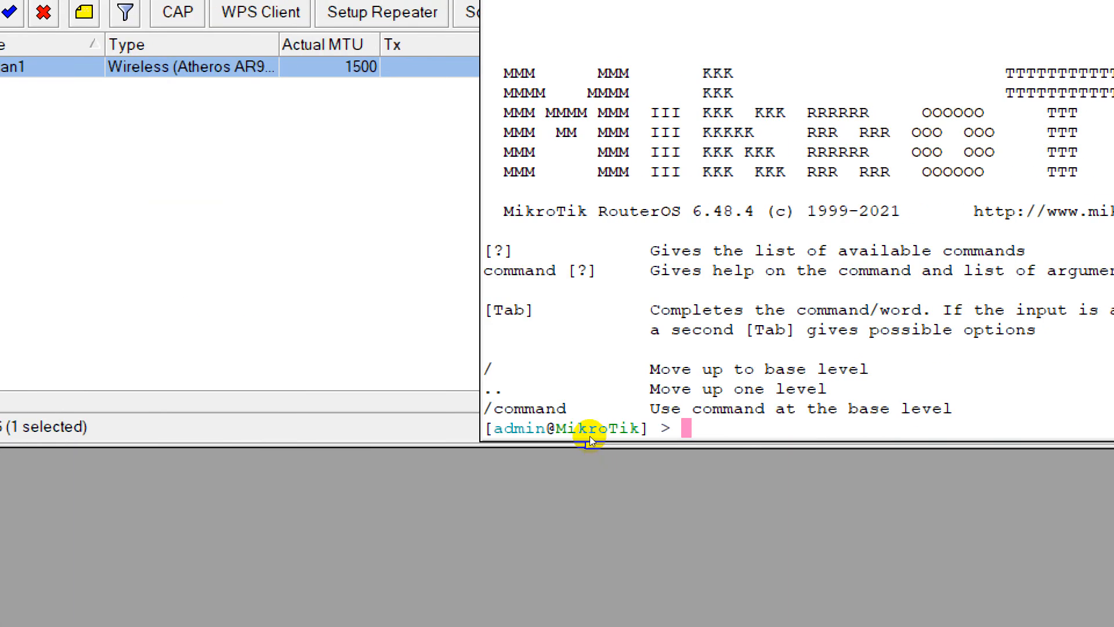
text(ip address print)
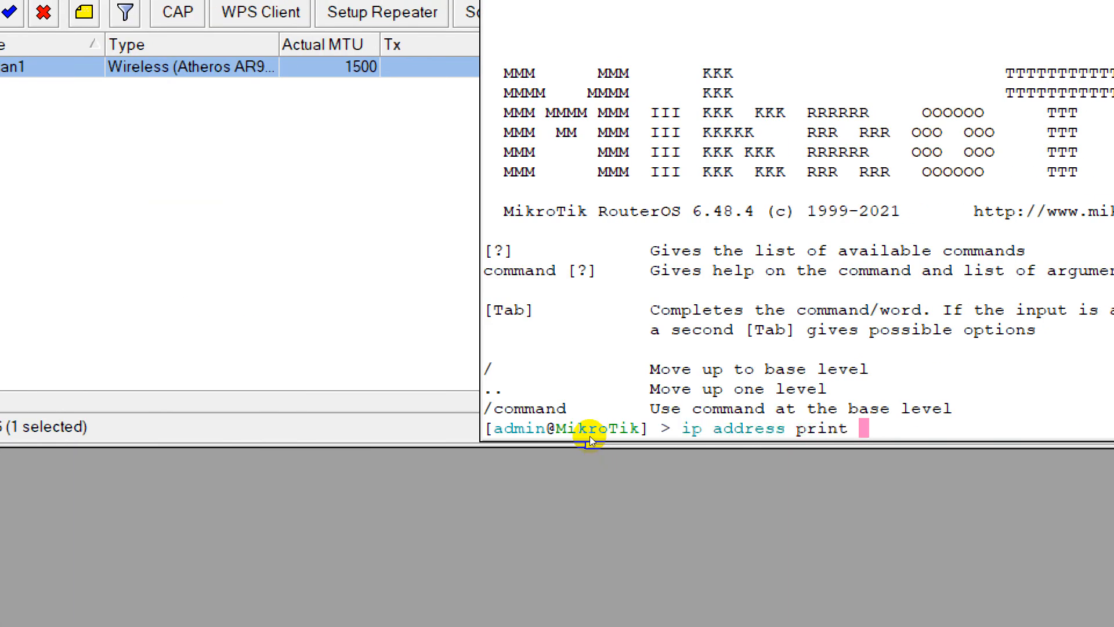
key(Return)
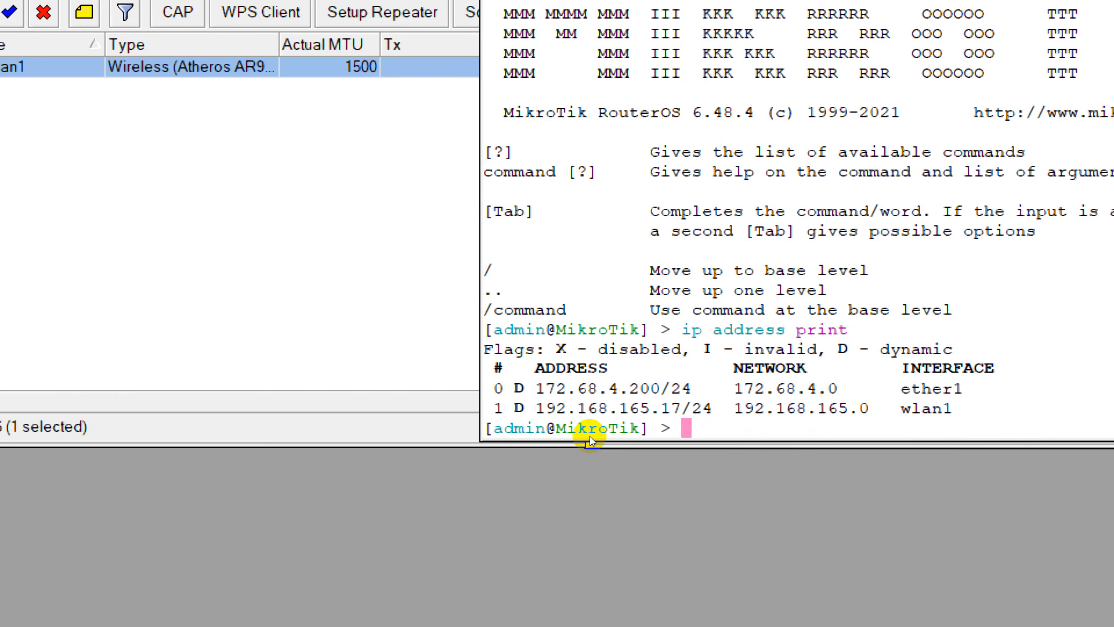
drag(525, 388, 632, 440)
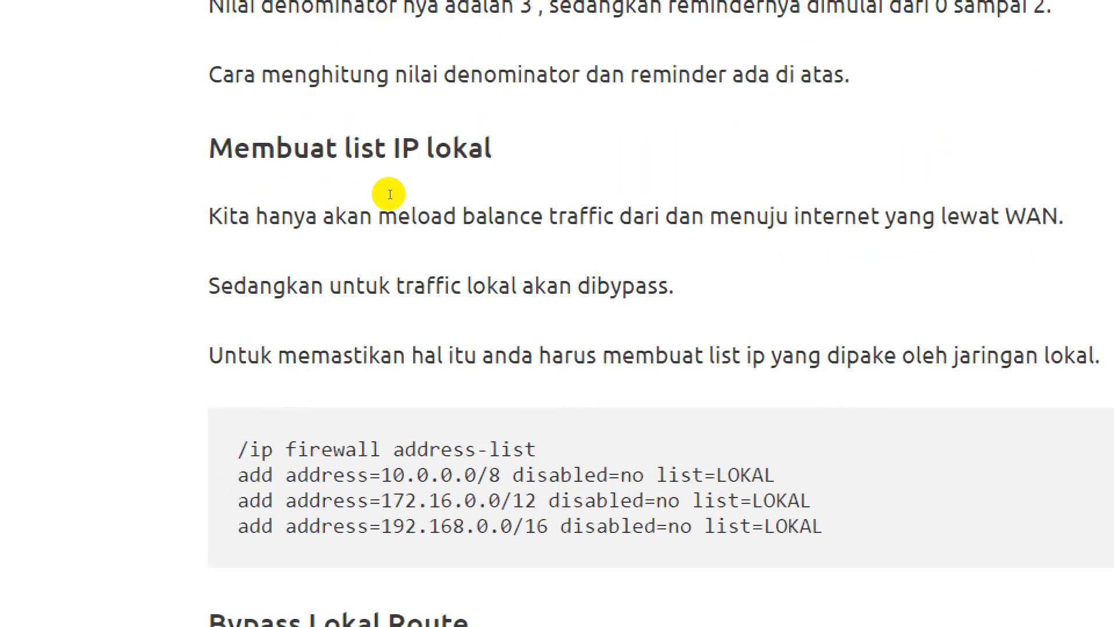
Examine the tembolok.id load balance article, covering the local IP list, local route bypass, PCC mangle rules and gateway routes.
scroll(381, 283, down, 7)
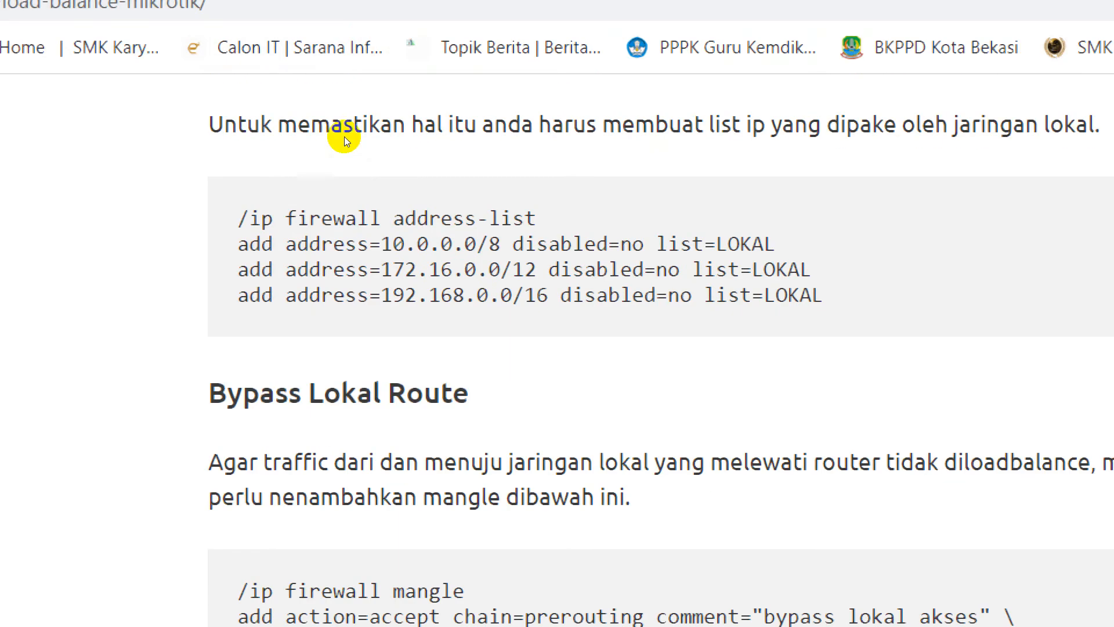
scroll(346, 235, down, 2)
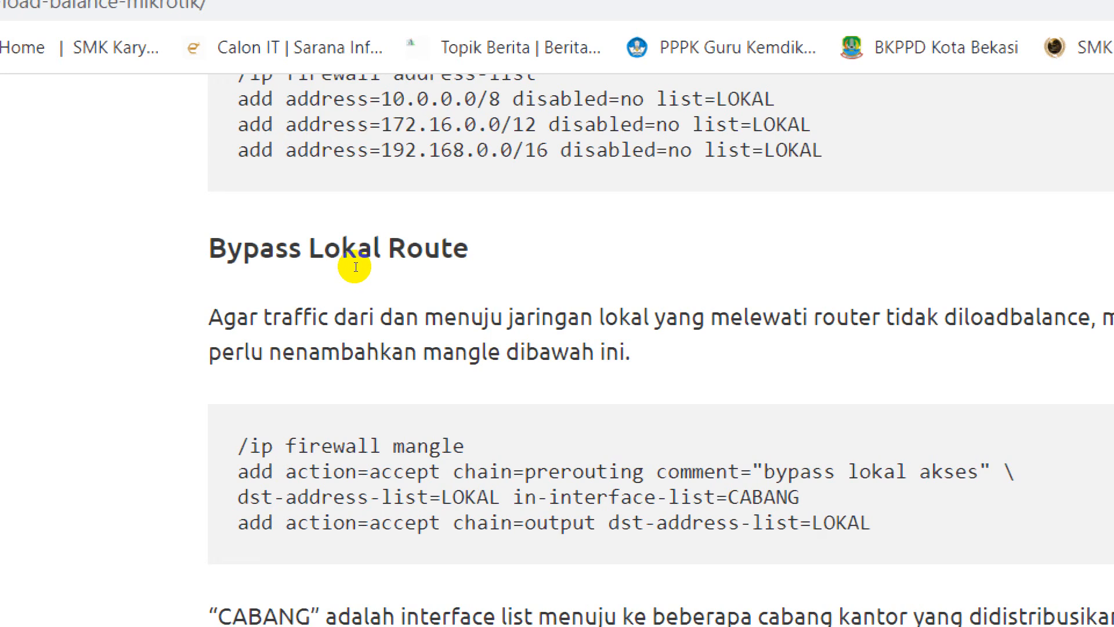
scroll(396, 236, down, 14)
scroll(401, 237, down, 20)
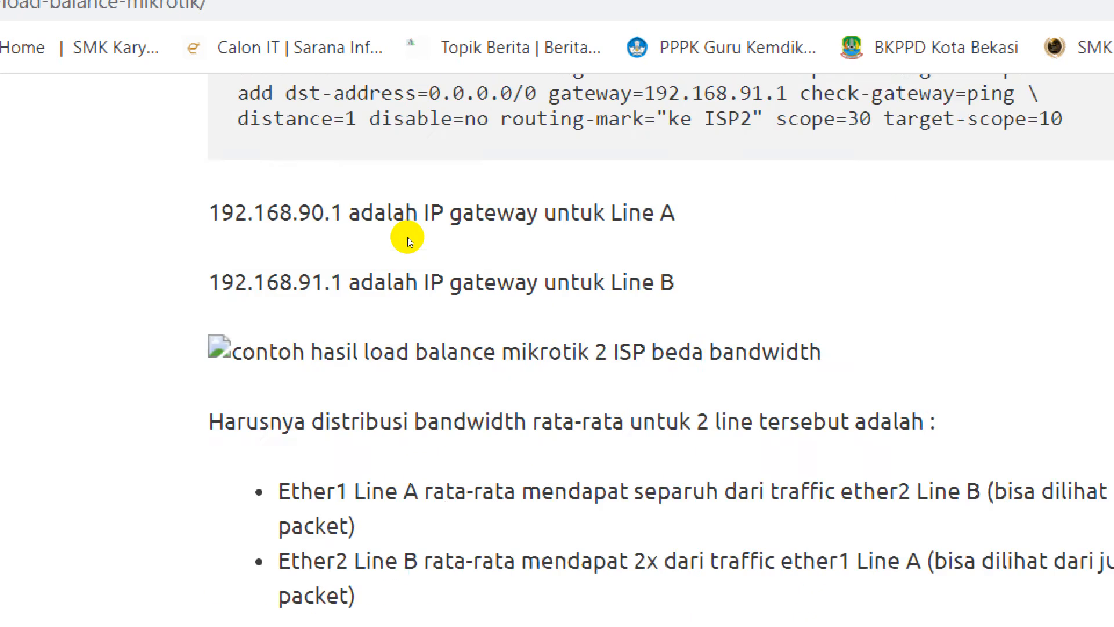
scroll(406, 244, down, 10)
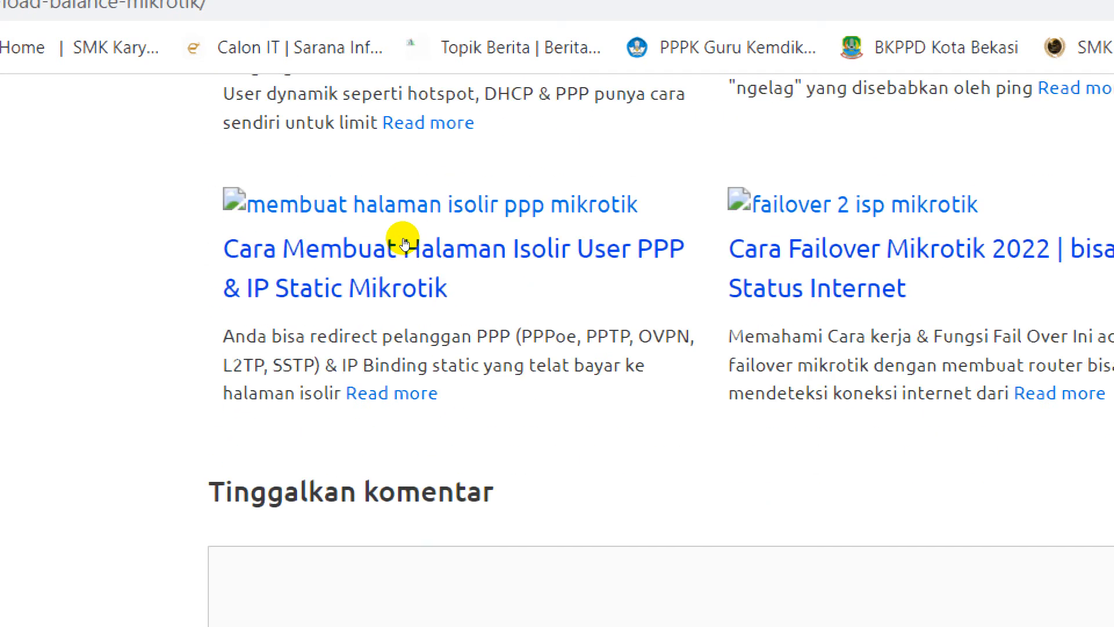
scroll(398, 247, up, 20)
scroll(380, 211, up, 18)
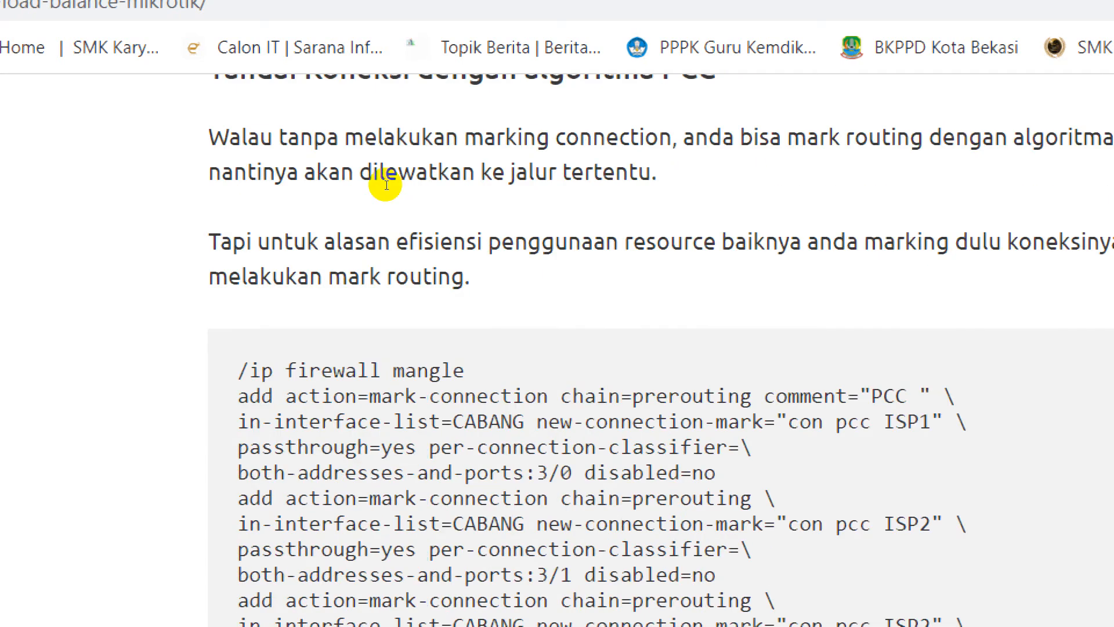
scroll(401, 198, up, 7)
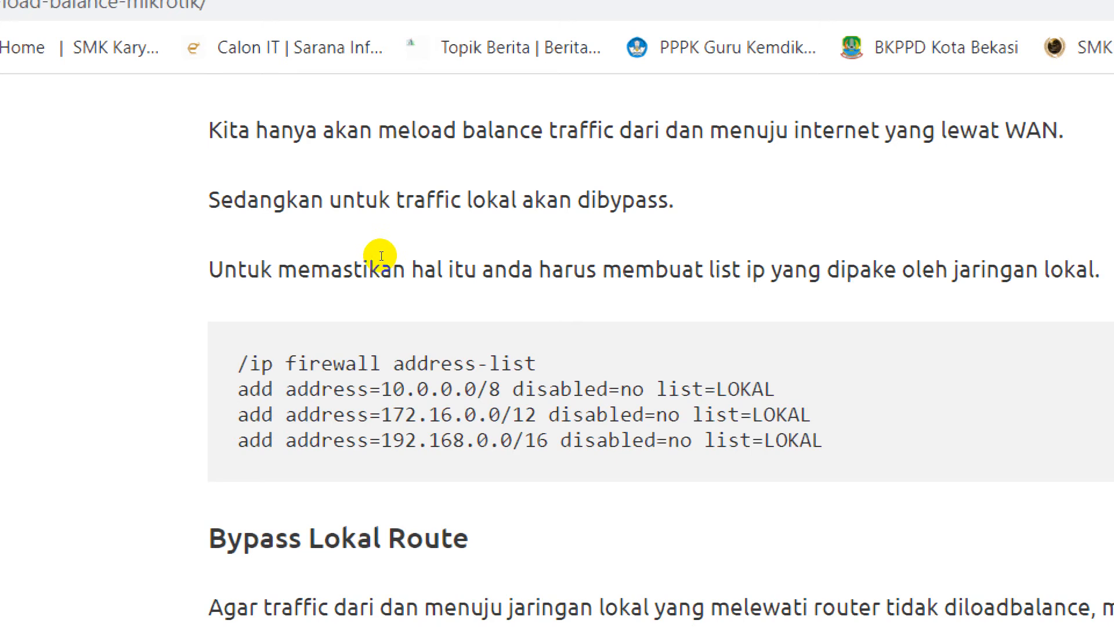
scroll(457, 221, down, 4)
scroll(440, 219, up, 5)
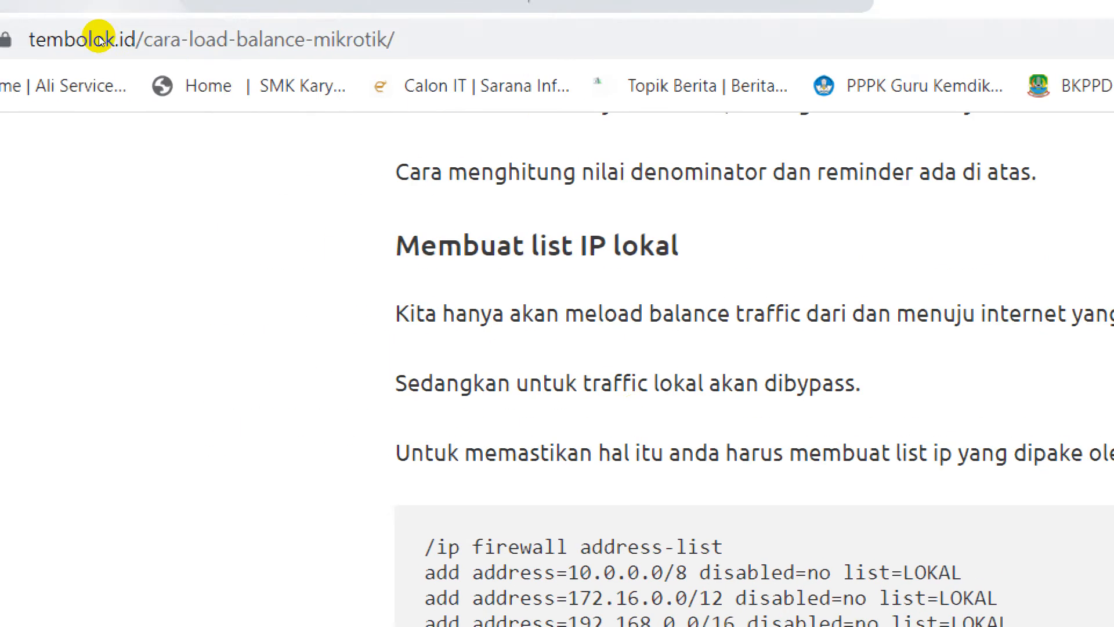
Try to open the dhani317.wordpress.com result "Cara Konfigurasi Load Balance Pada PCC Mikrotik" from the Google search results.
click(120, 8)
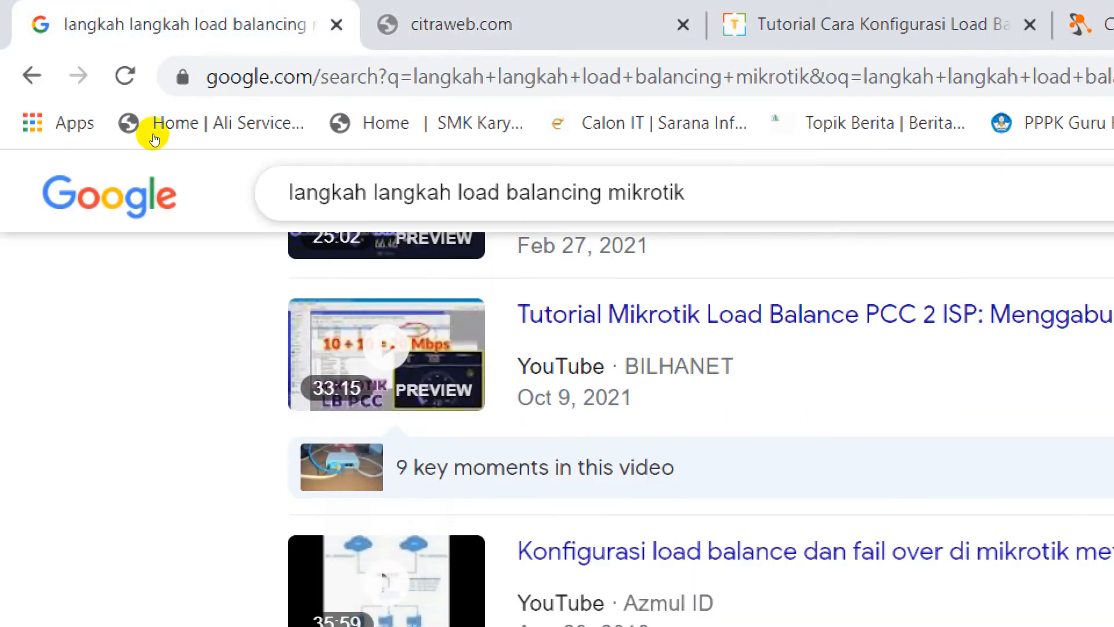
scroll(273, 383, down, 3)
scroll(272, 386, down, 6)
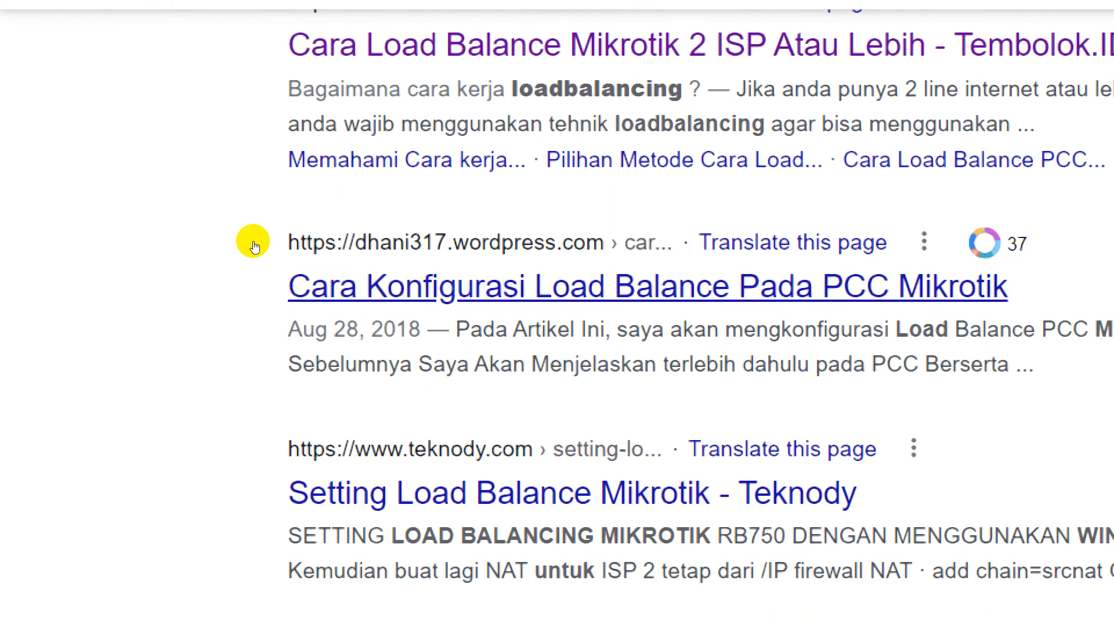
click(254, 260)
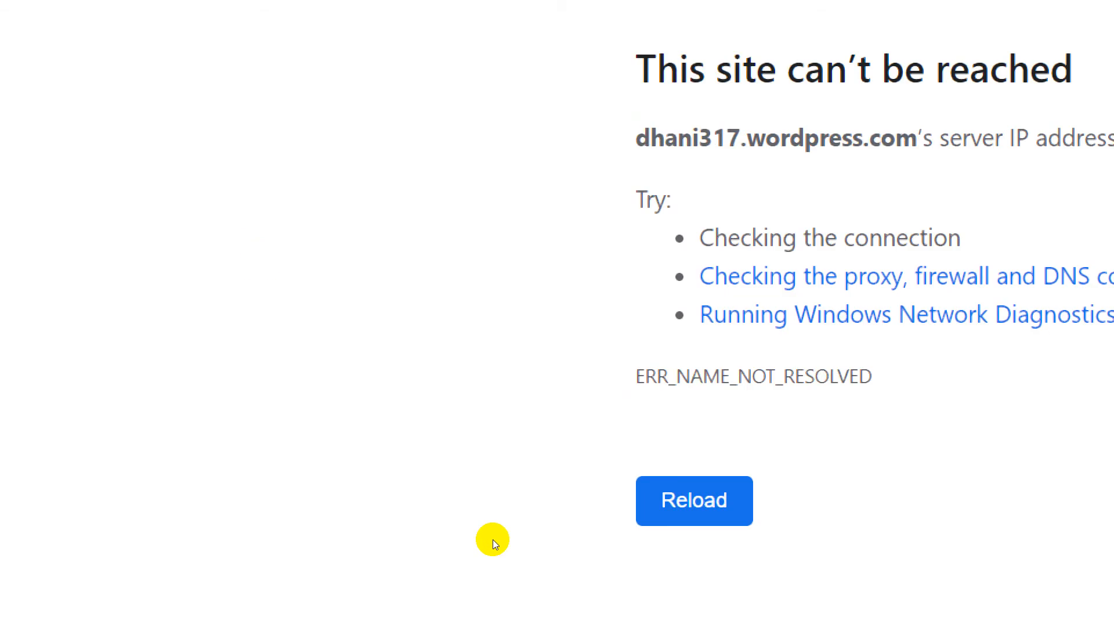
Try to connect the computer to the secured Wi-Fi network with the strongest signal and dismiss the attempt.
click(854, 598)
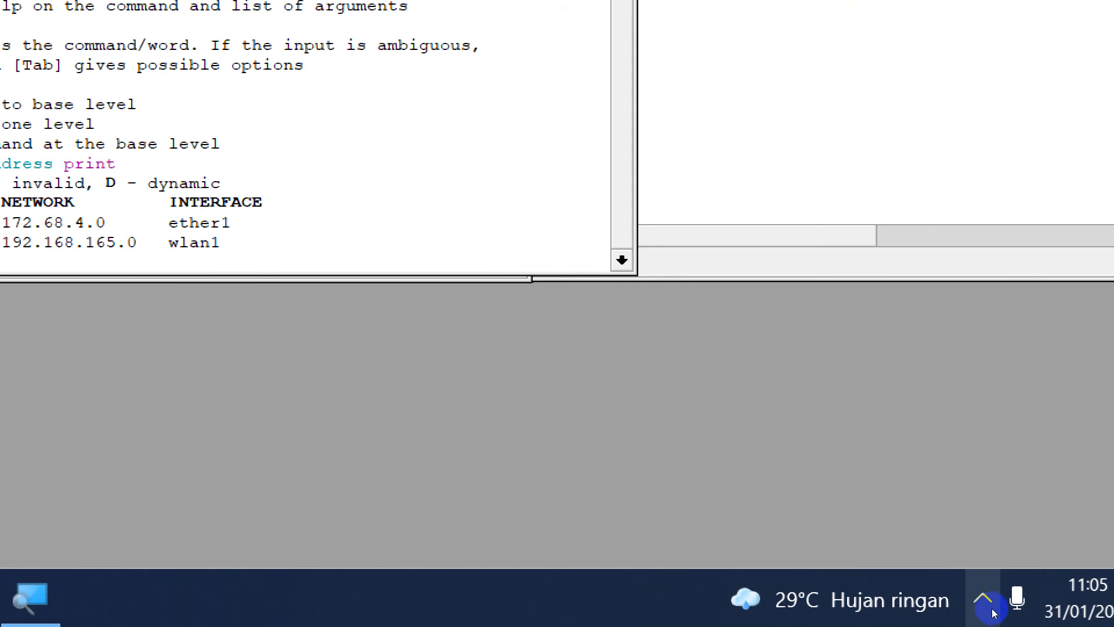
click(982, 599)
click(895, 481)
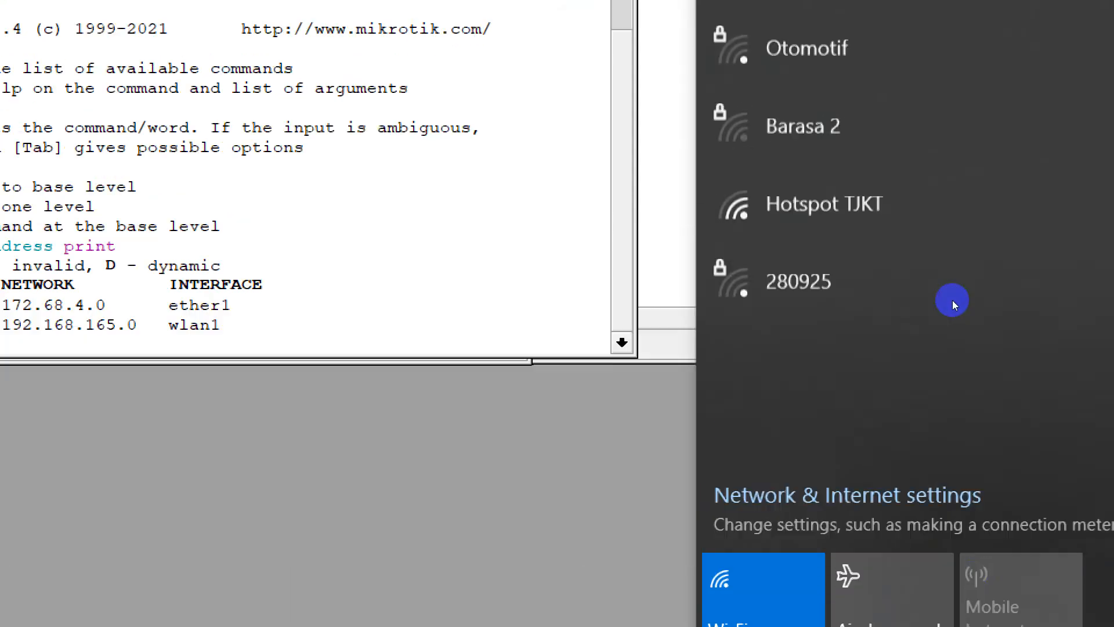
click(876, 186)
click(1021, 327)
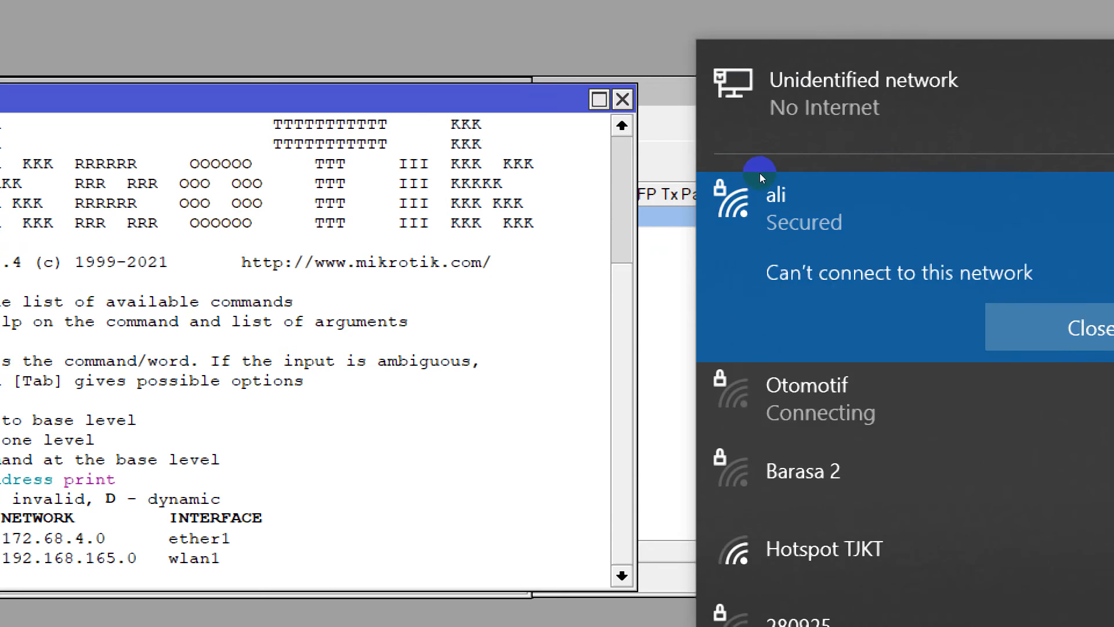
click(1015, 321)
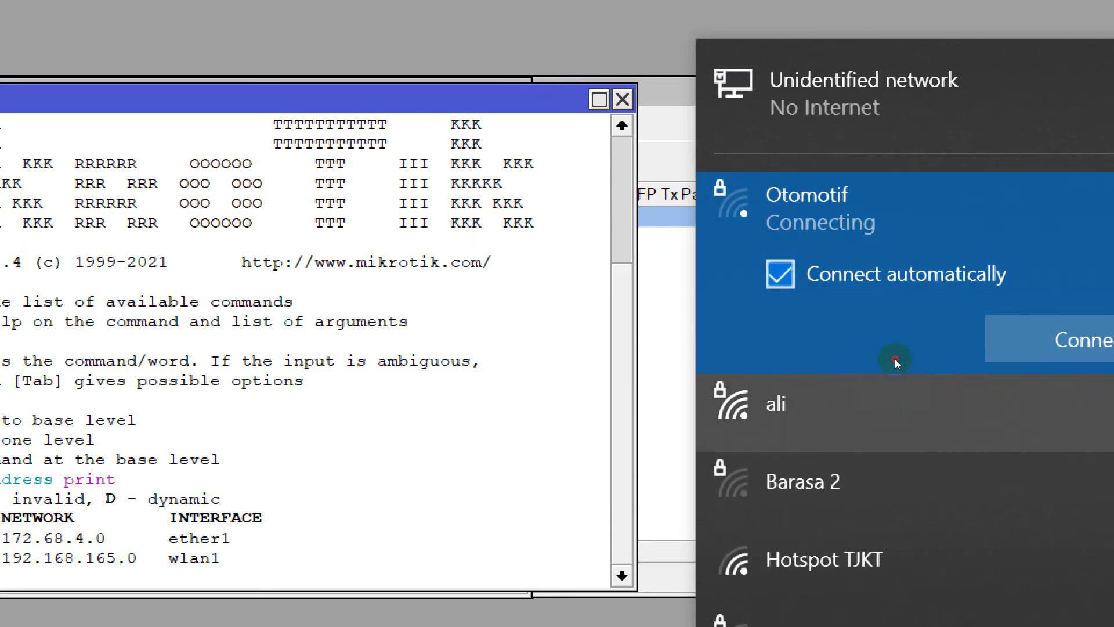
Retry the connection to the secured Wi-Fi network with the strongest signal and check its status in the network list.
click(896, 380)
click(1043, 394)
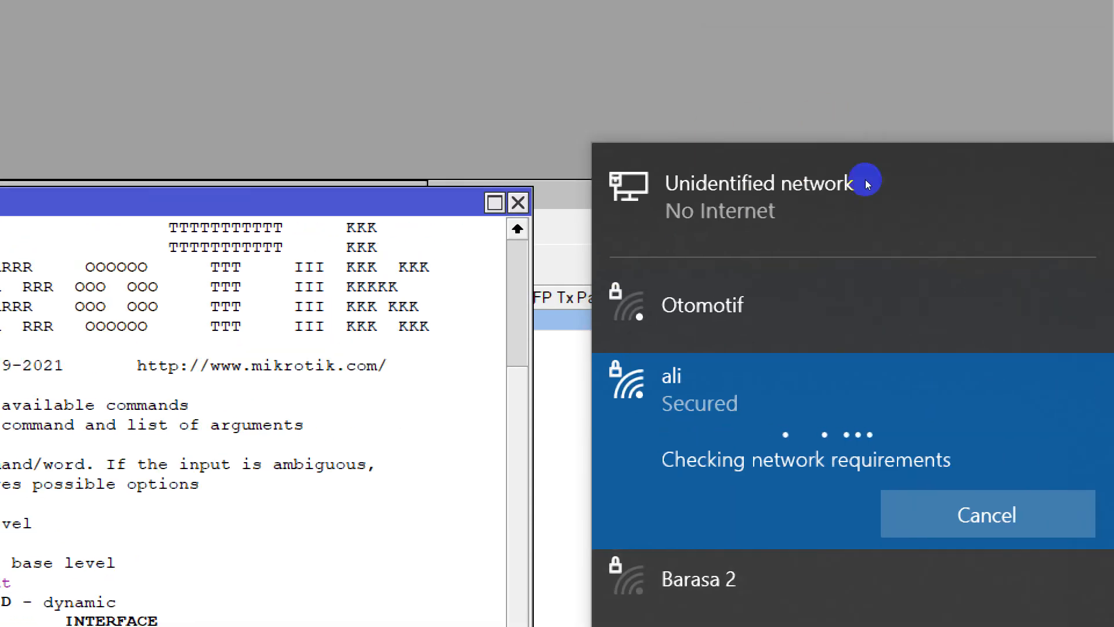
click(968, 145)
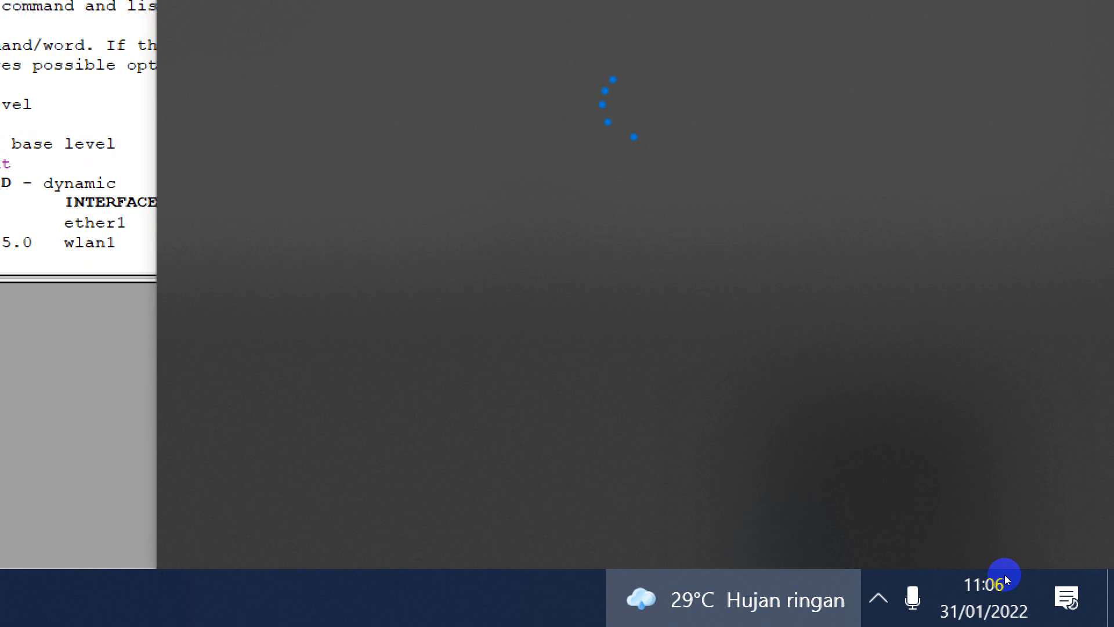
click(877, 598)
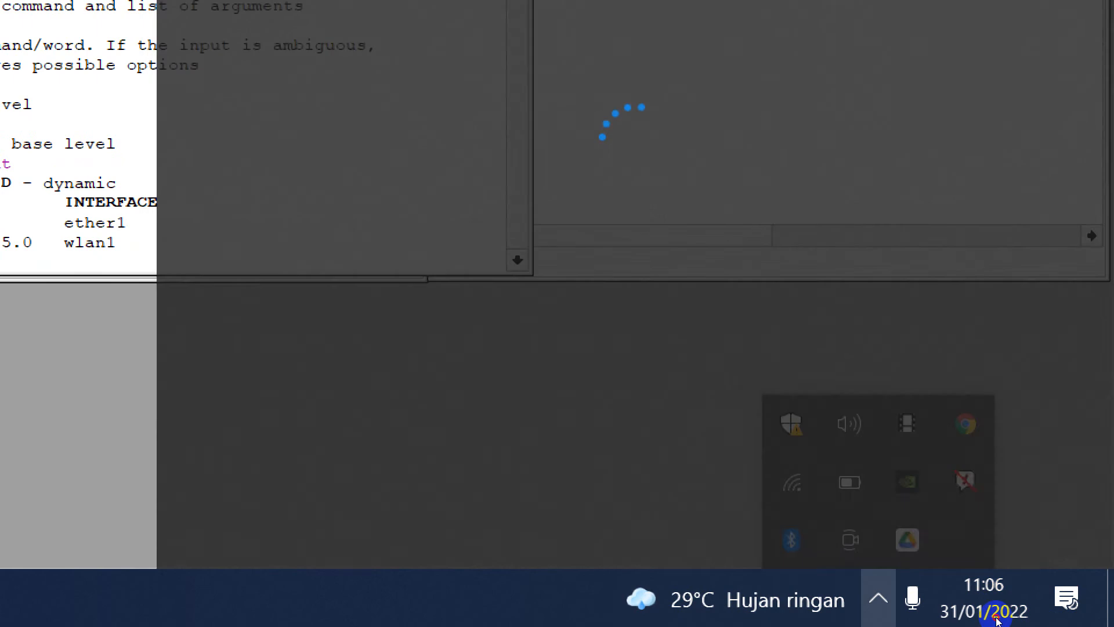
click(878, 598)
click(790, 482)
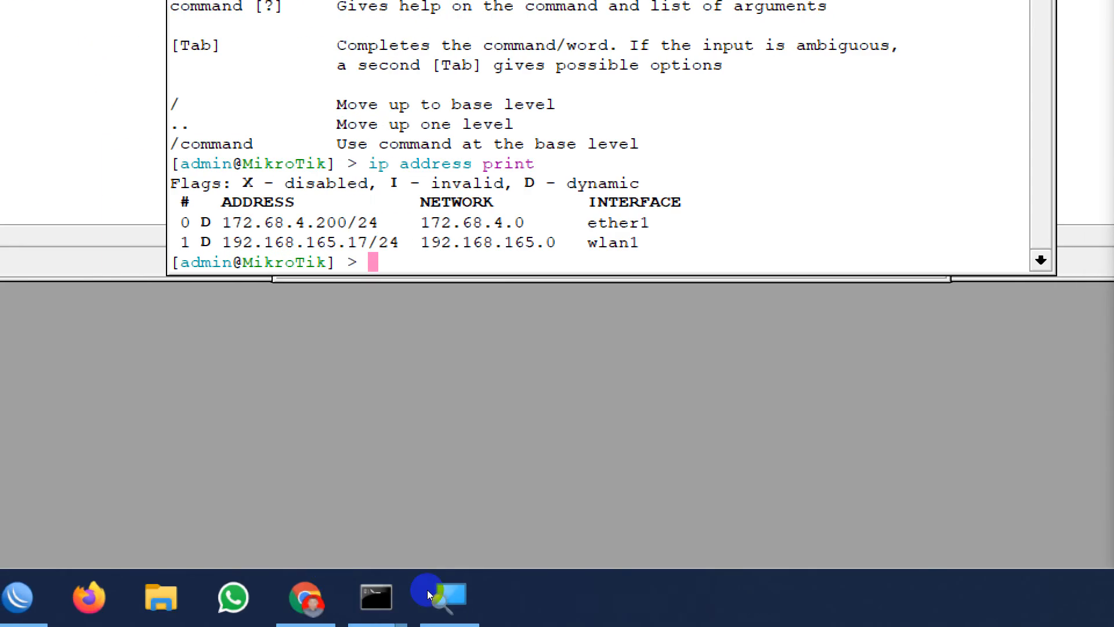
Switch back to Chrome and reduce the Windows Magnifier zoom to 150%.
click(305, 597)
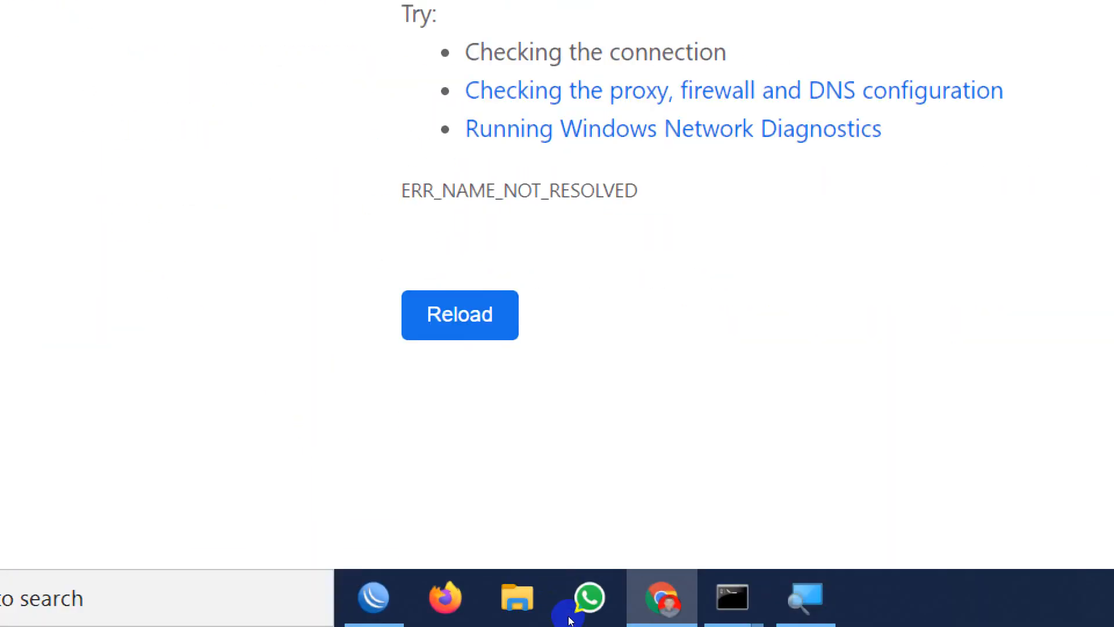
click(806, 597)
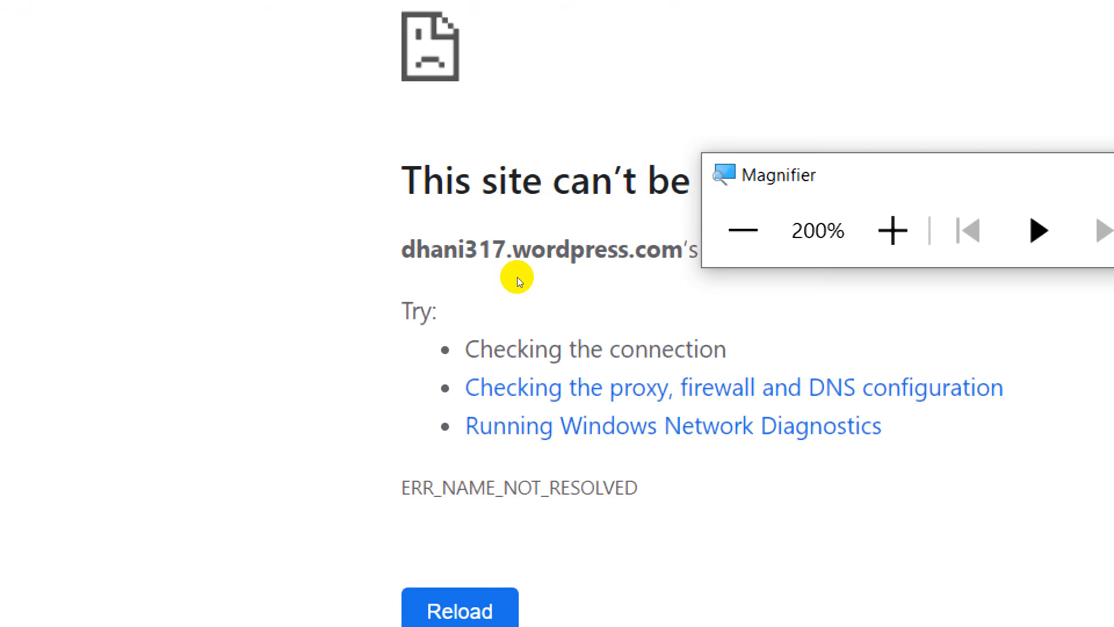
key(super+minus)
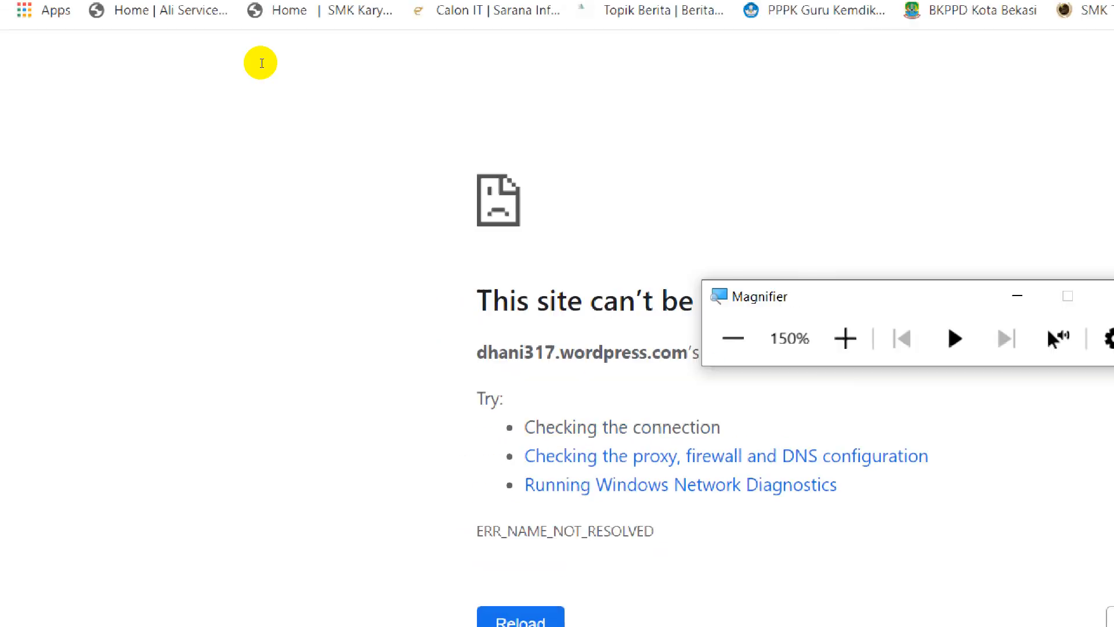
Return to the Google results for "langkah langkah load balancing mikrotik" and open Teknody's article "Setting Load Balance Mikrotik".
click(23, 56)
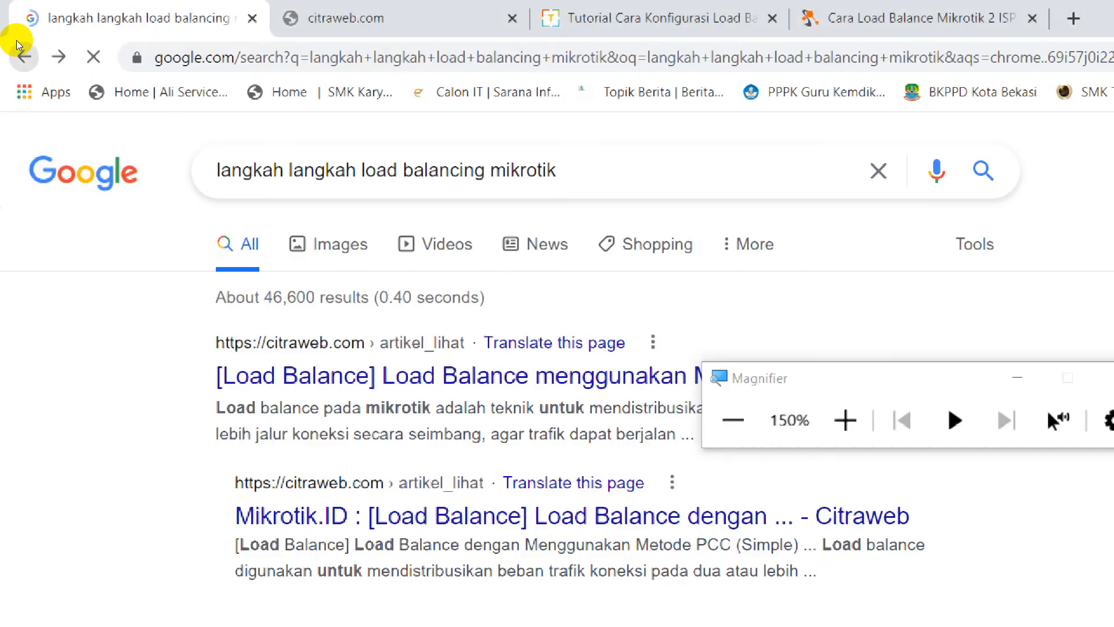
scroll(130, 308, down, 5)
scroll(280, 347, down, 2)
scroll(280, 347, down, 1)
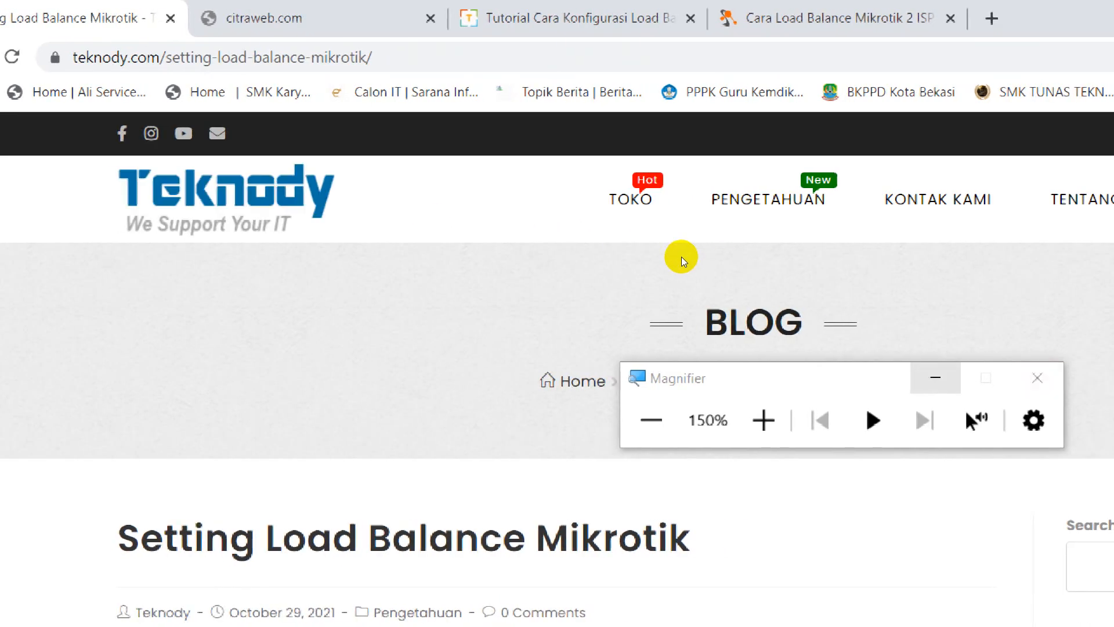
Examine the Teknody tutorial's steps for interface naming, IP addressing and firewall mangle rules that mark connections for each ISP.
scroll(174, 415, down, 10)
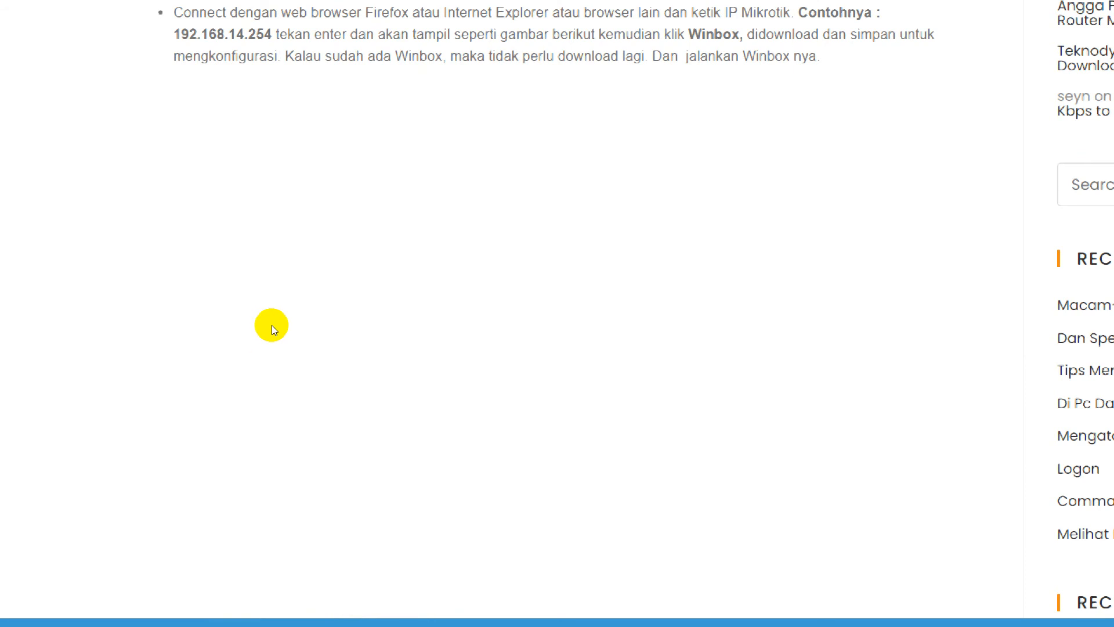
scroll(274, 328, down, 6)
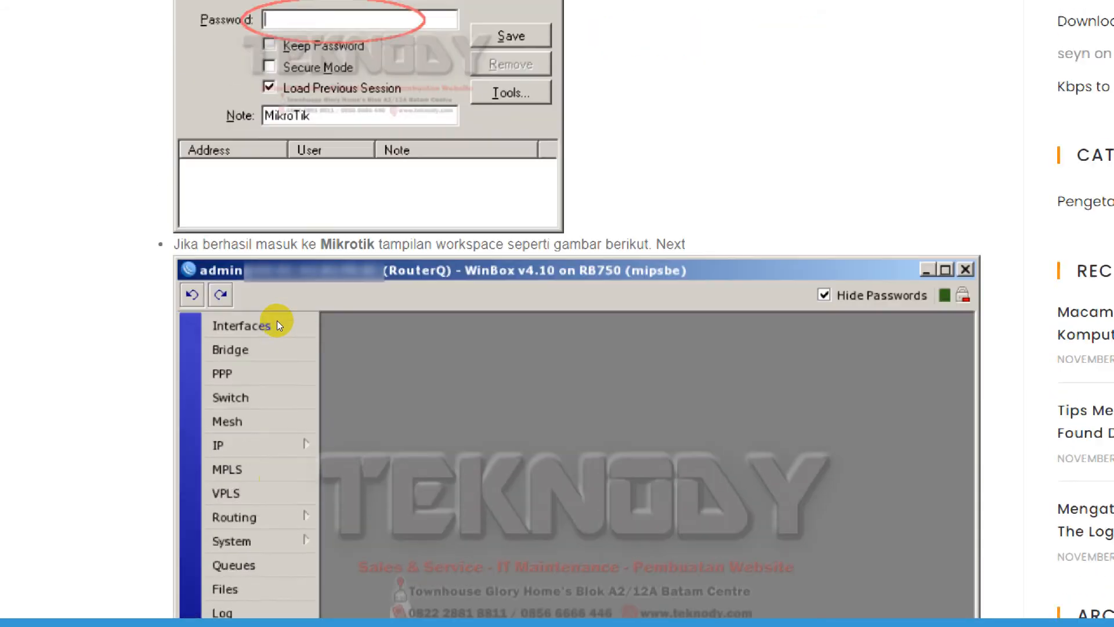
scroll(277, 321, up, 4)
scroll(275, 329, down, 15)
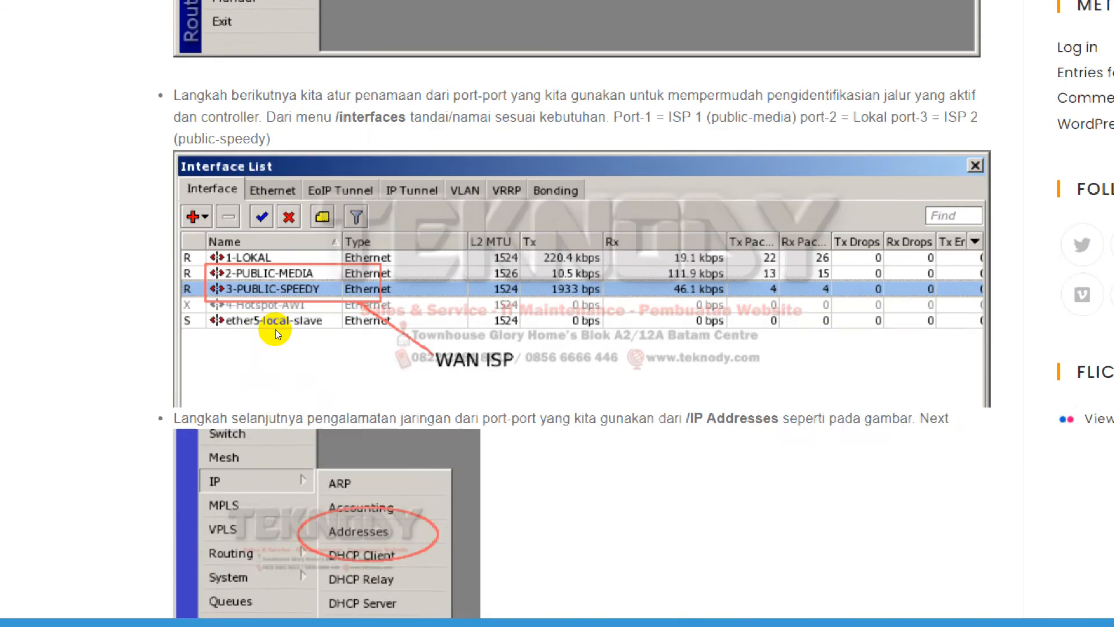
scroll(275, 329, down, 2)
scroll(275, 327, down, 10)
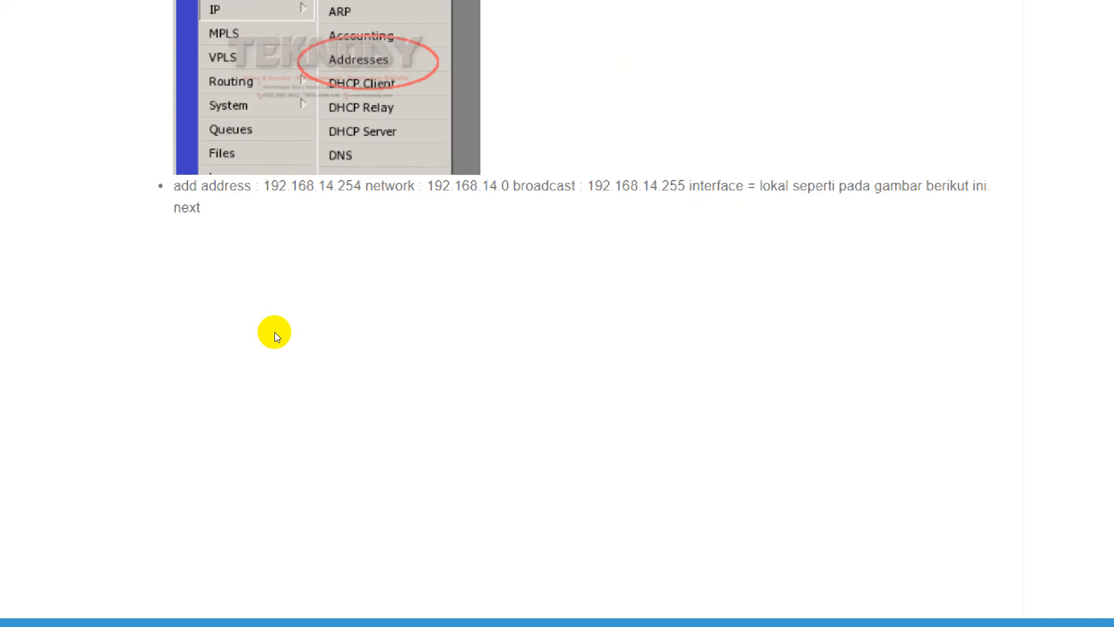
scroll(274, 334, down, 6)
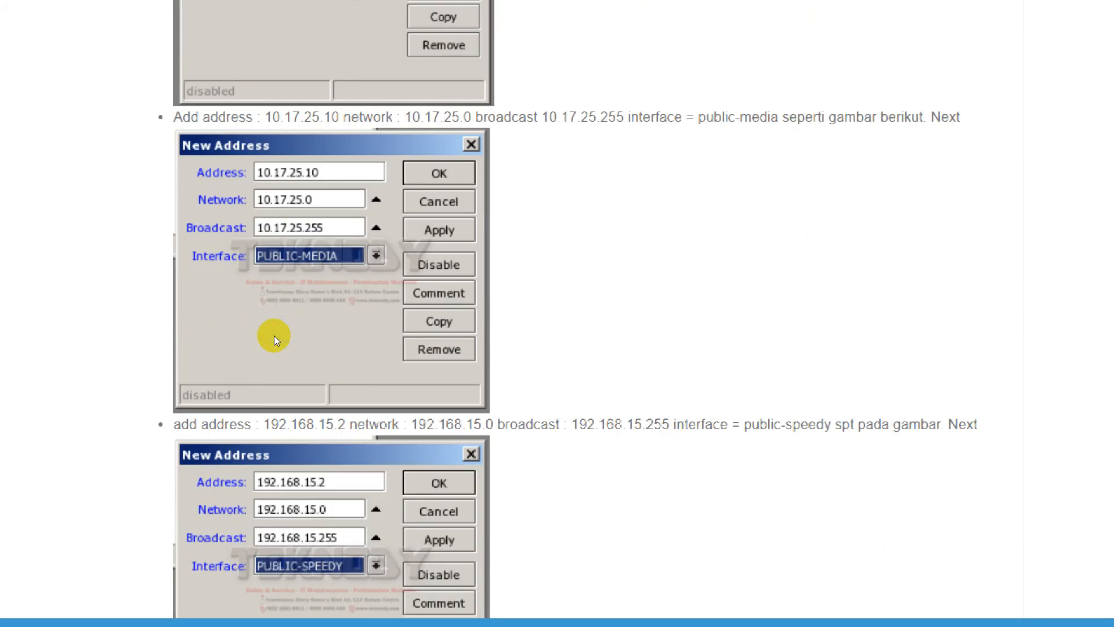
scroll(273, 335, down, 7)
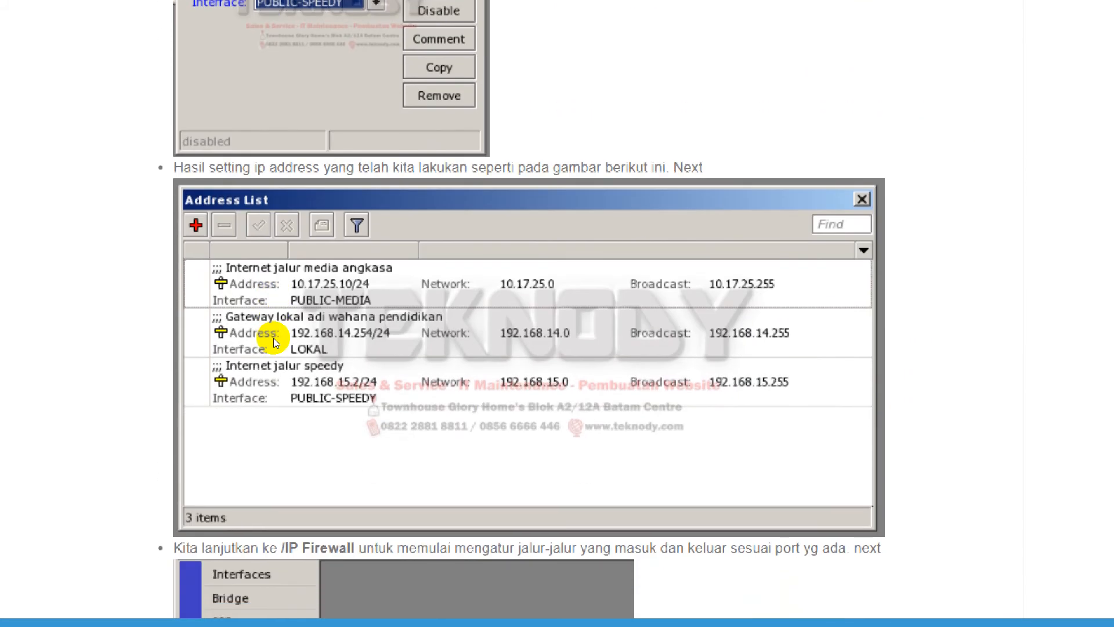
scroll(273, 333, down, 11)
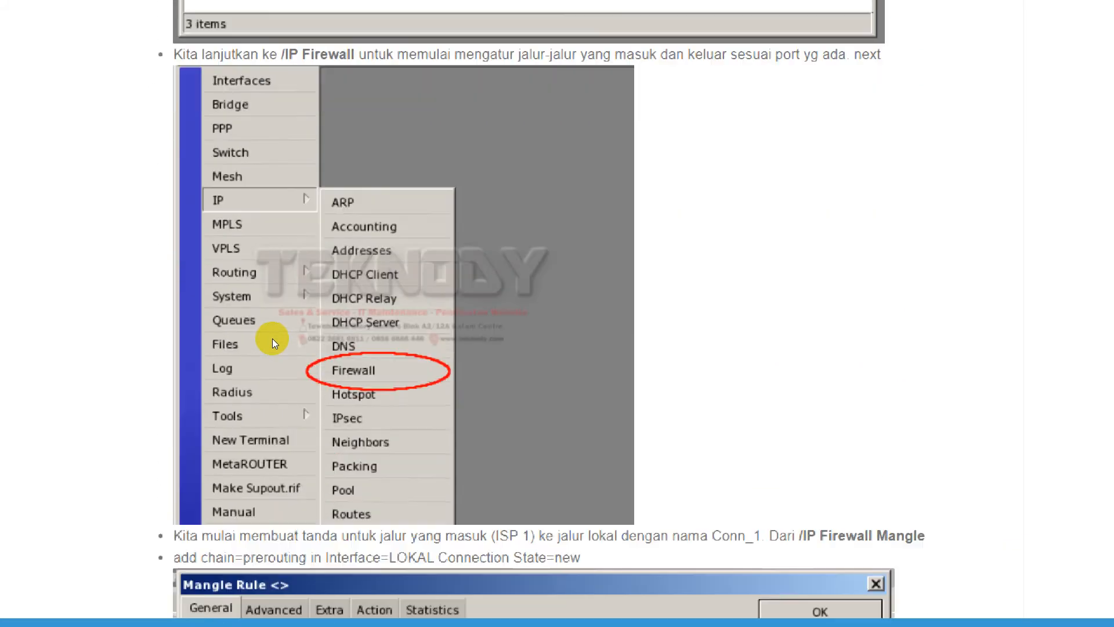
scroll(270, 335, down, 4)
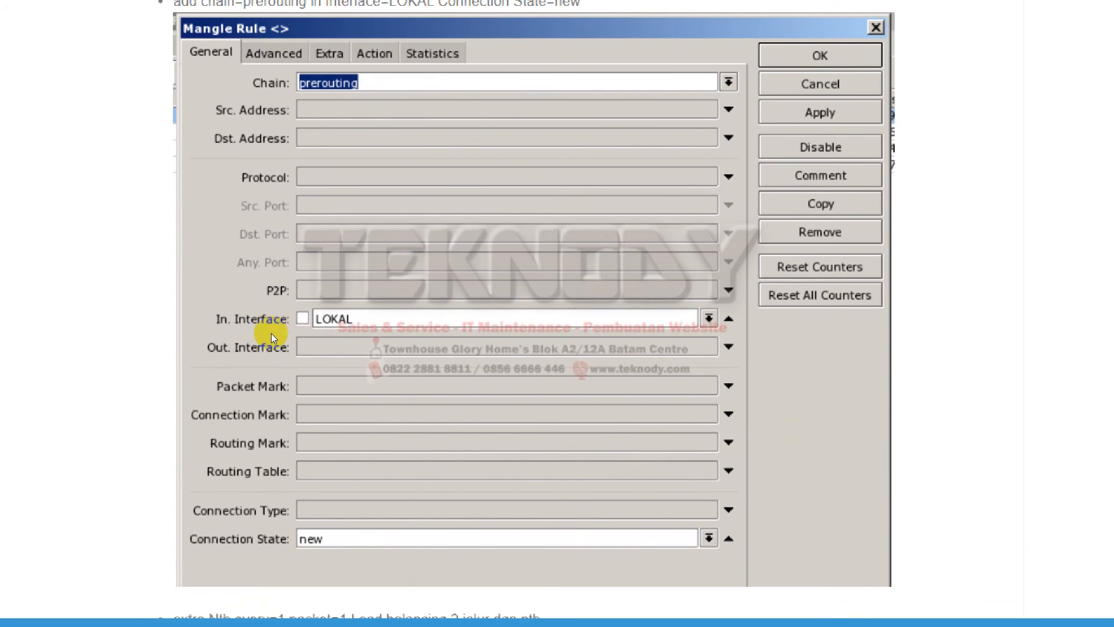
scroll(270, 348, down, 20)
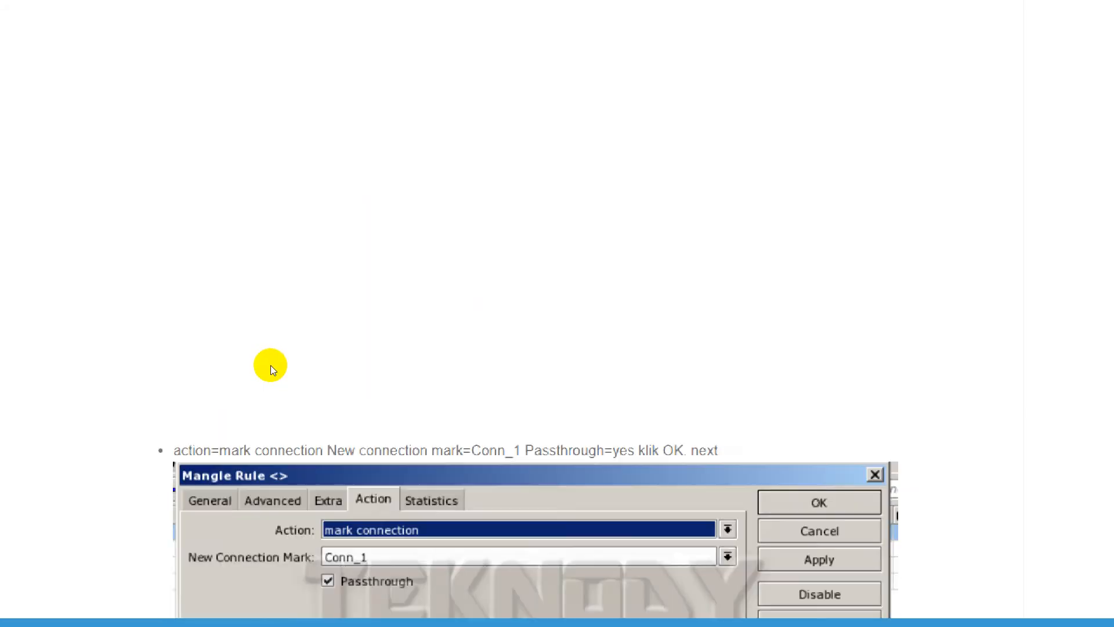
scroll(270, 364, down, 5)
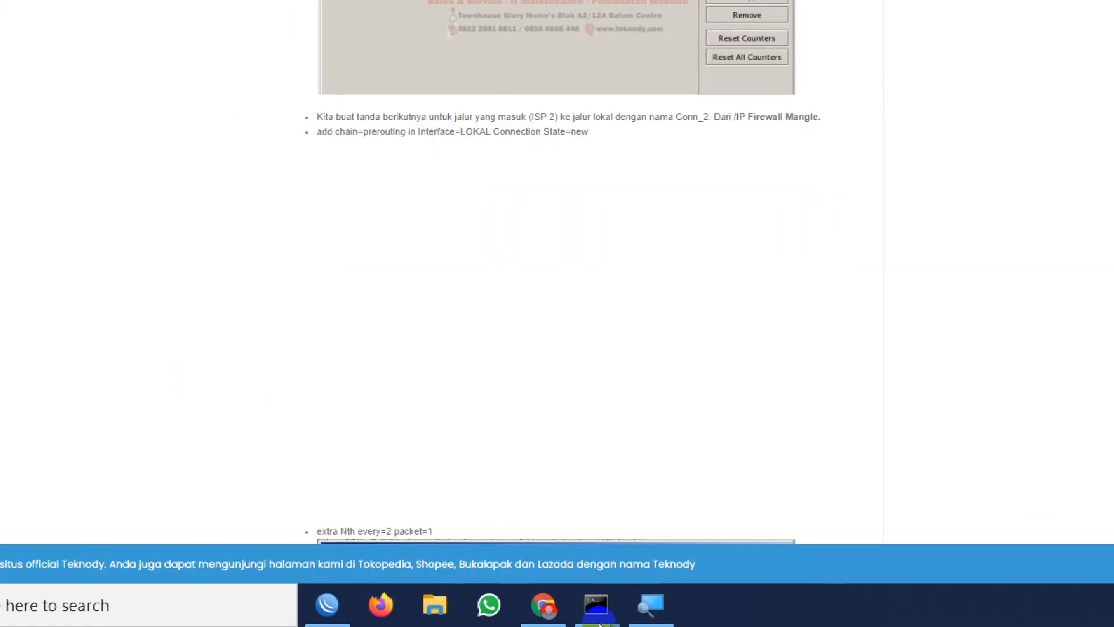
Zoom the Windows Magnifier out until the whole screen shows and minimize its window.
click(533, 615)
click(499, 280)
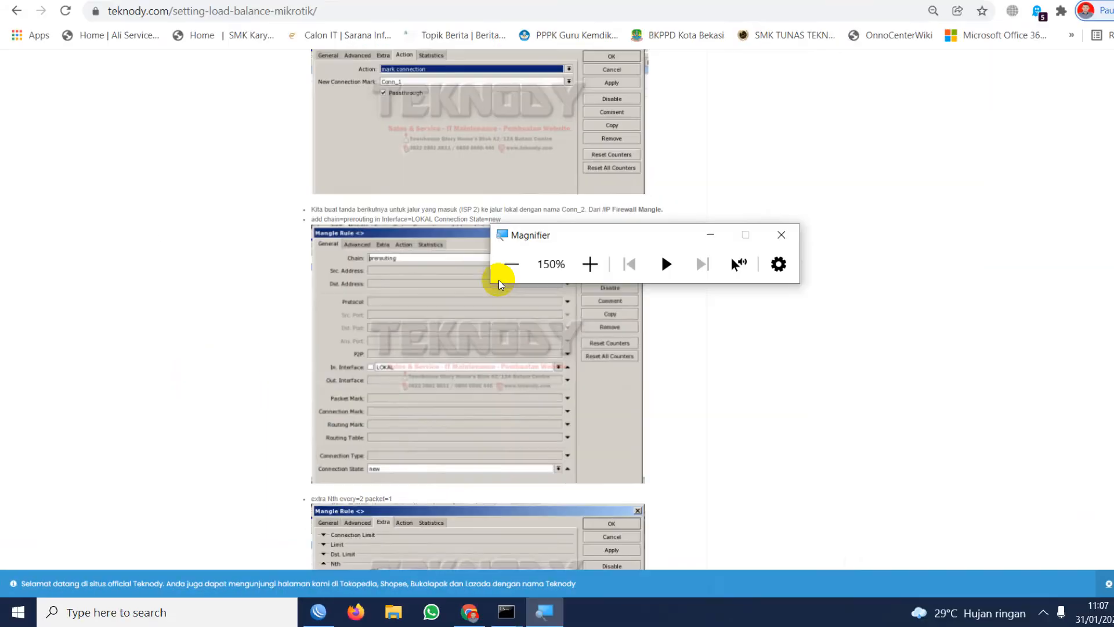
click(678, 252)
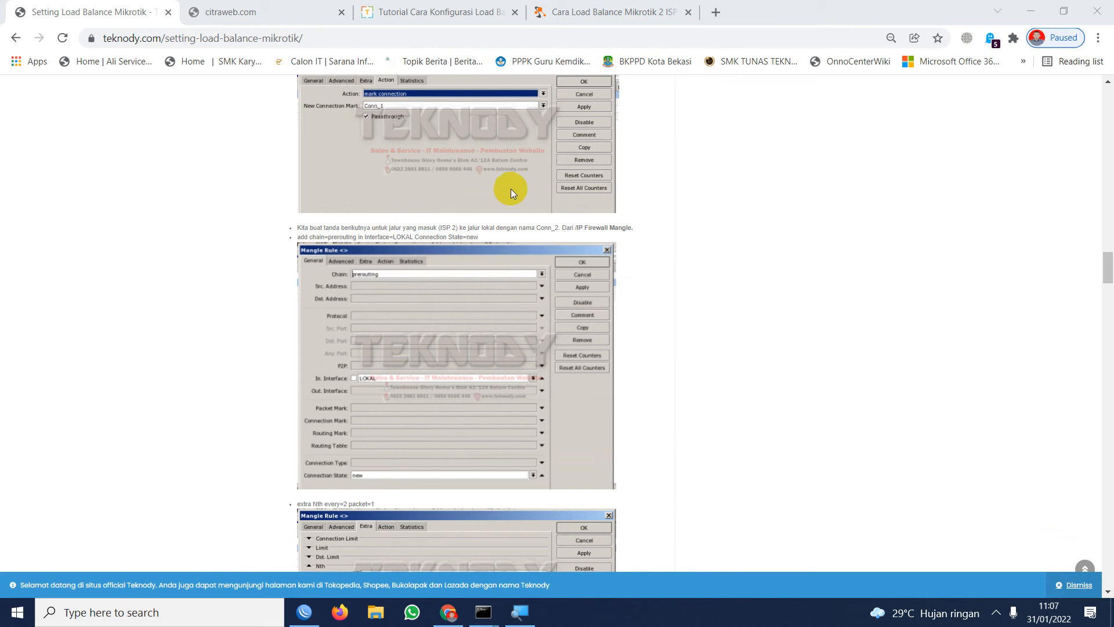
Enlarge the Teknody page and review the tutorial from the mangle rules back up through IP addressing to the interface naming step.
key(ctrl+plus)
key(ctrl+plus)
key(ctrl+plus)
key(ctrl+plus)
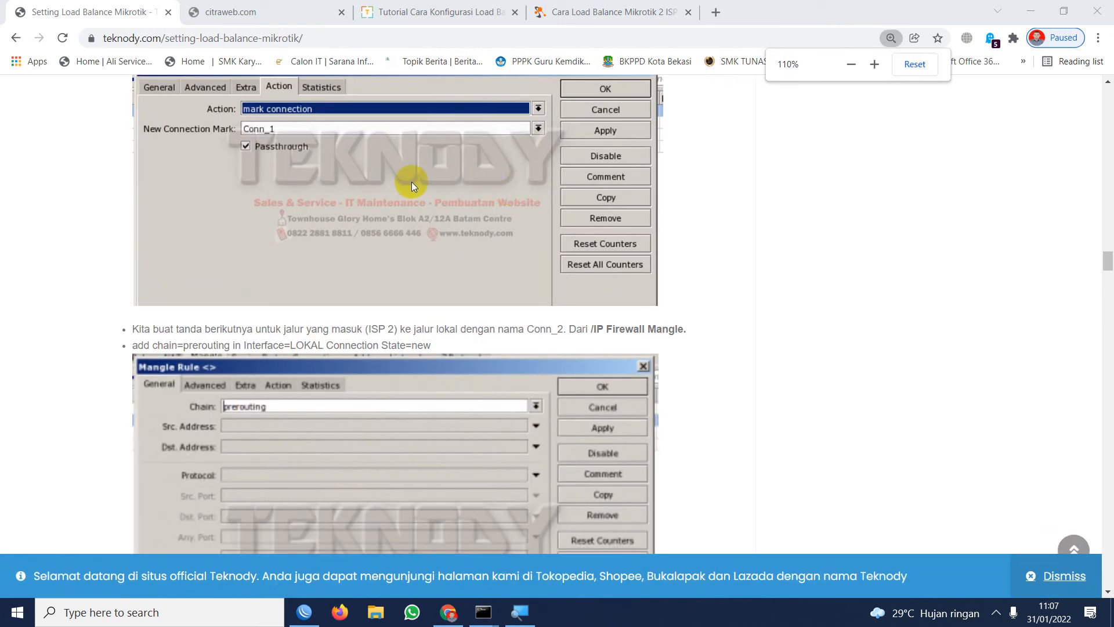
scroll(406, 182, down, 10)
scroll(368, 179, up, 15)
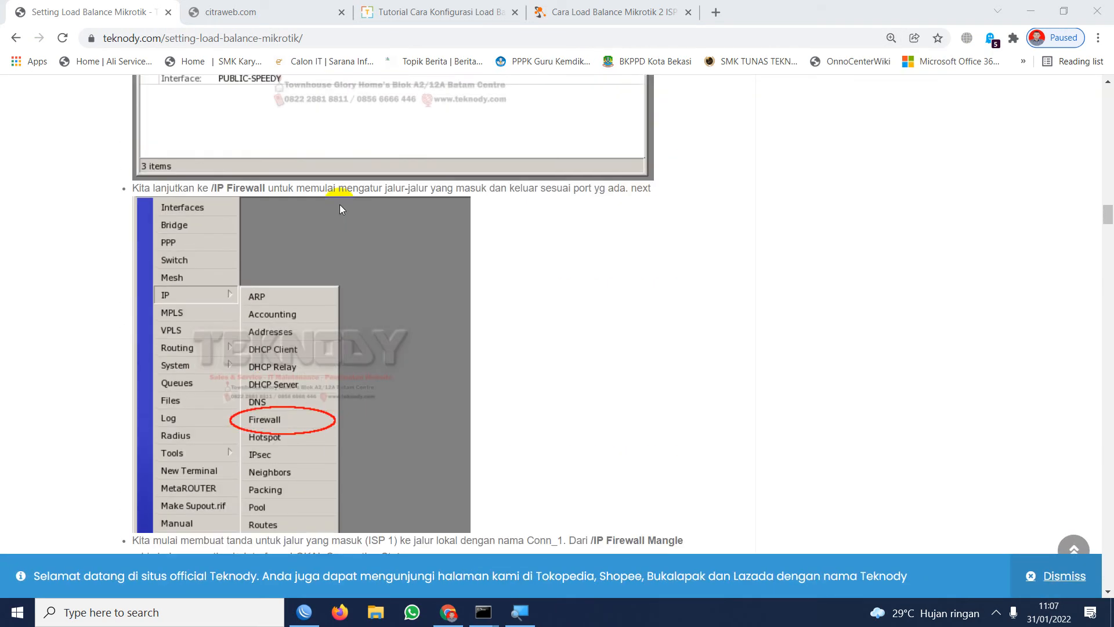
scroll(320, 215, up, 8)
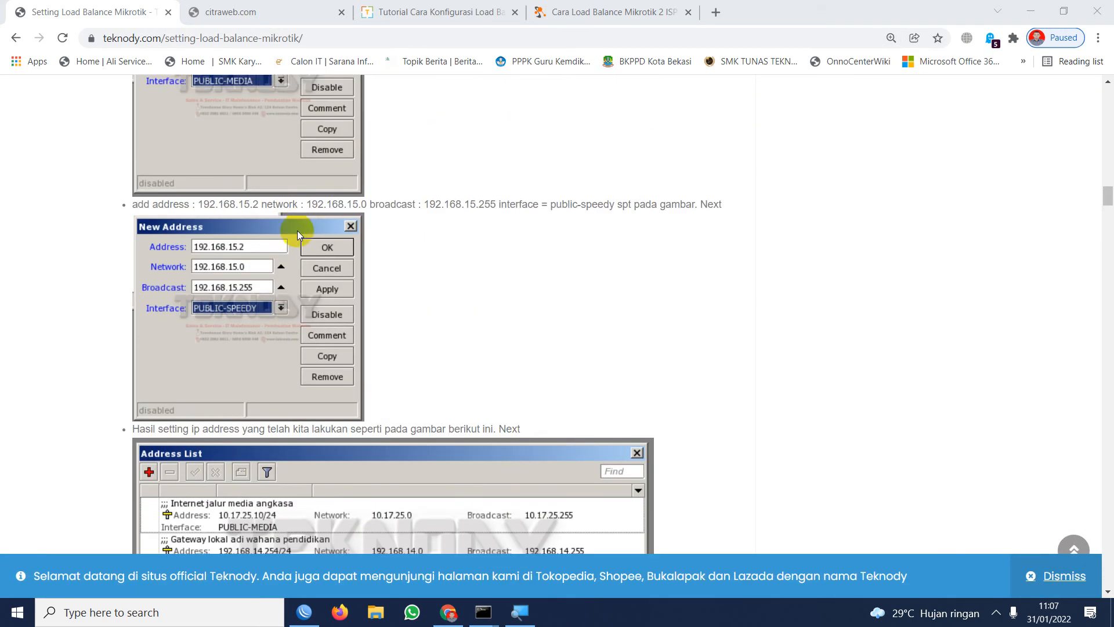
scroll(297, 227, up, 8)
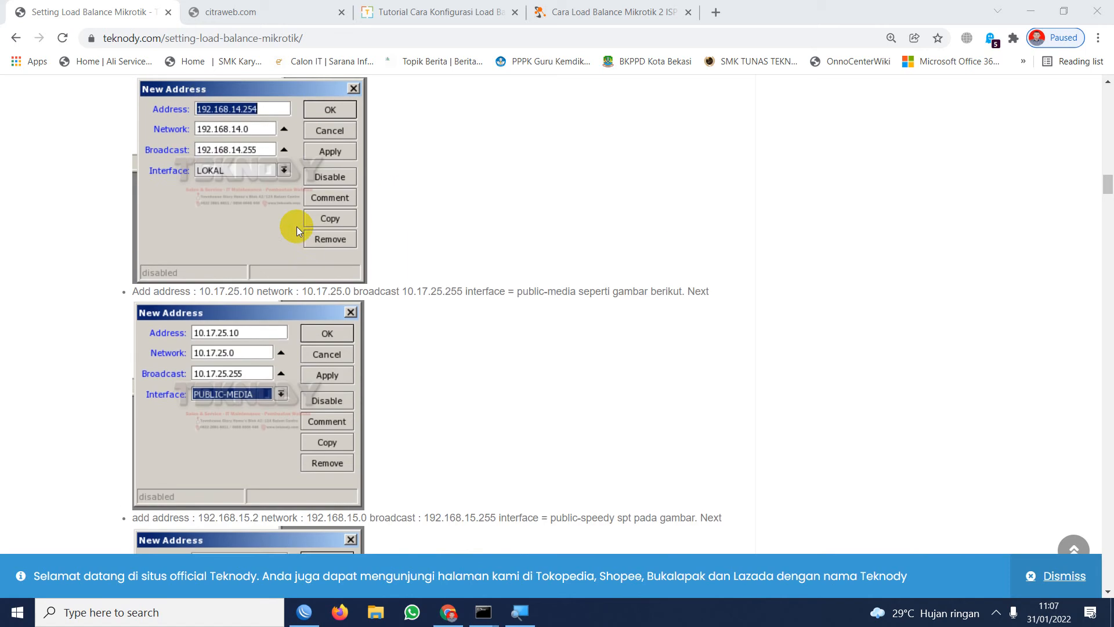
scroll(294, 224, up, 3)
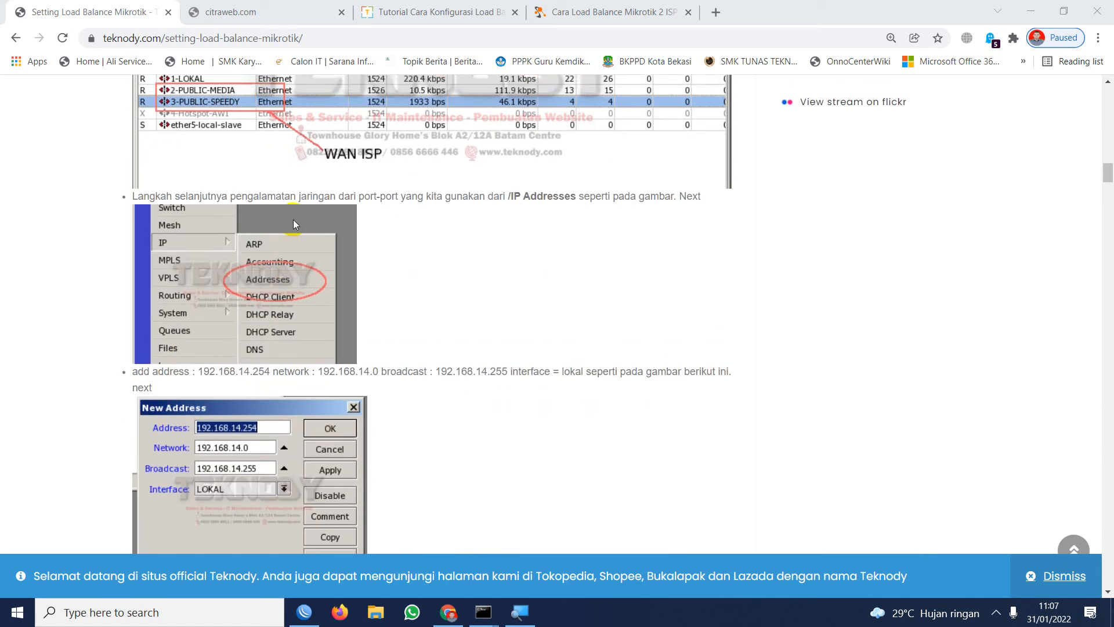
scroll(277, 218, up, 3)
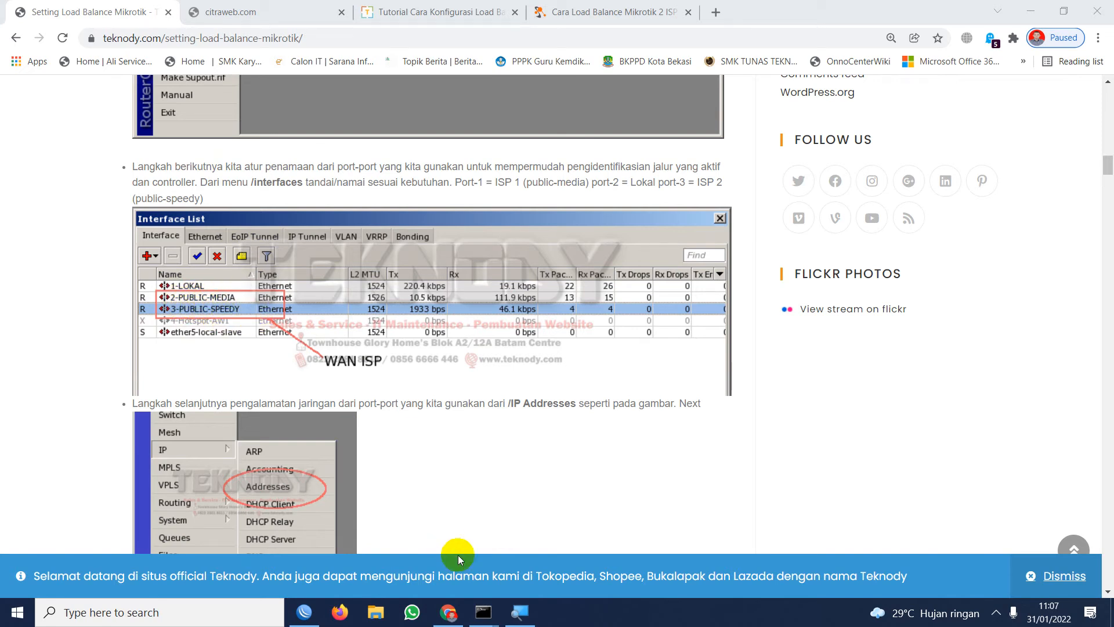
Switch to WinBox and rename the ether1 interface as "ether1-isp lab".
click(305, 613)
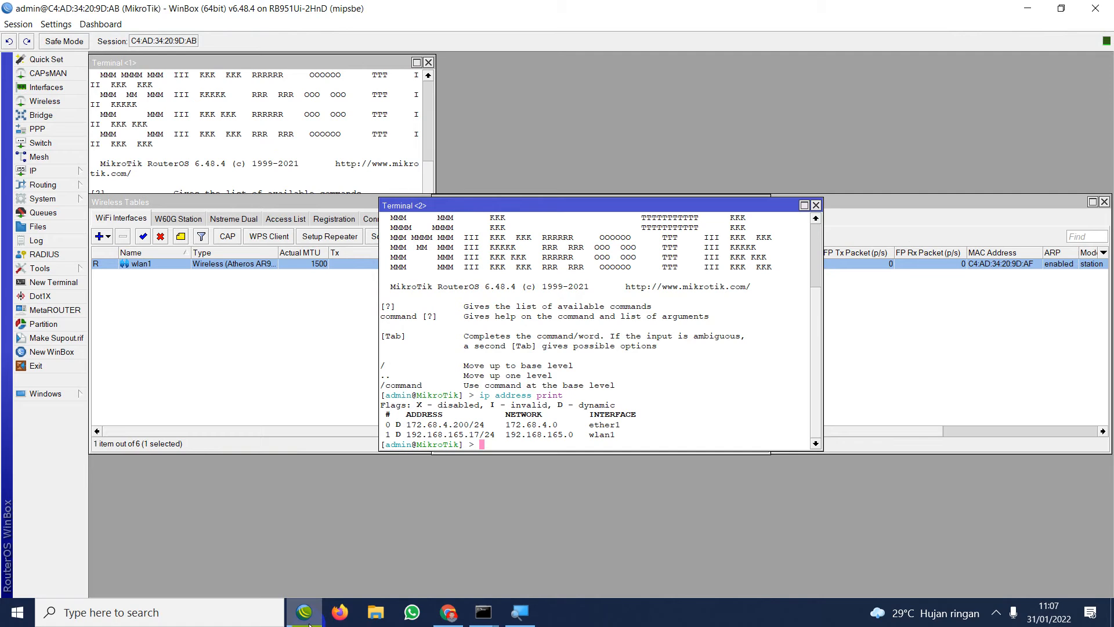
click(51, 91)
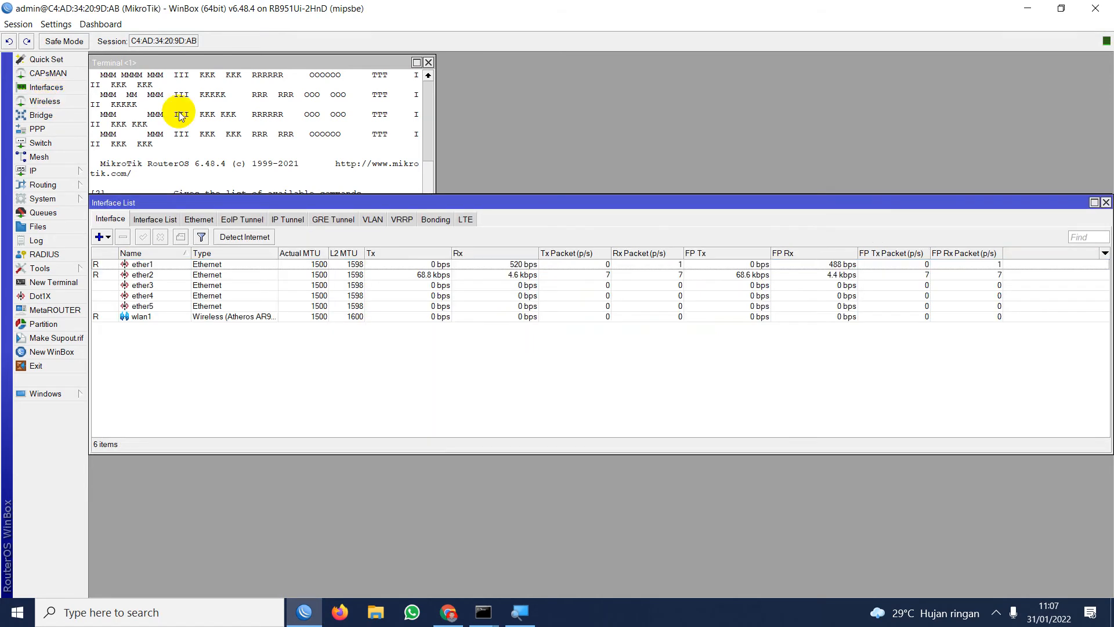
double_click(145, 264)
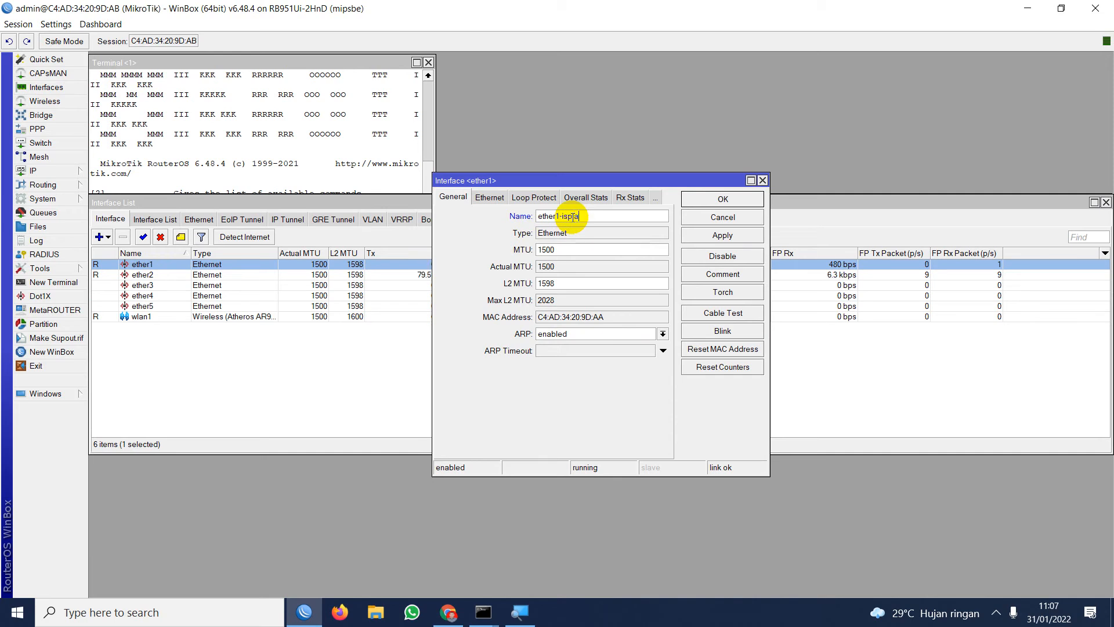
click(723, 236)
click(723, 201)
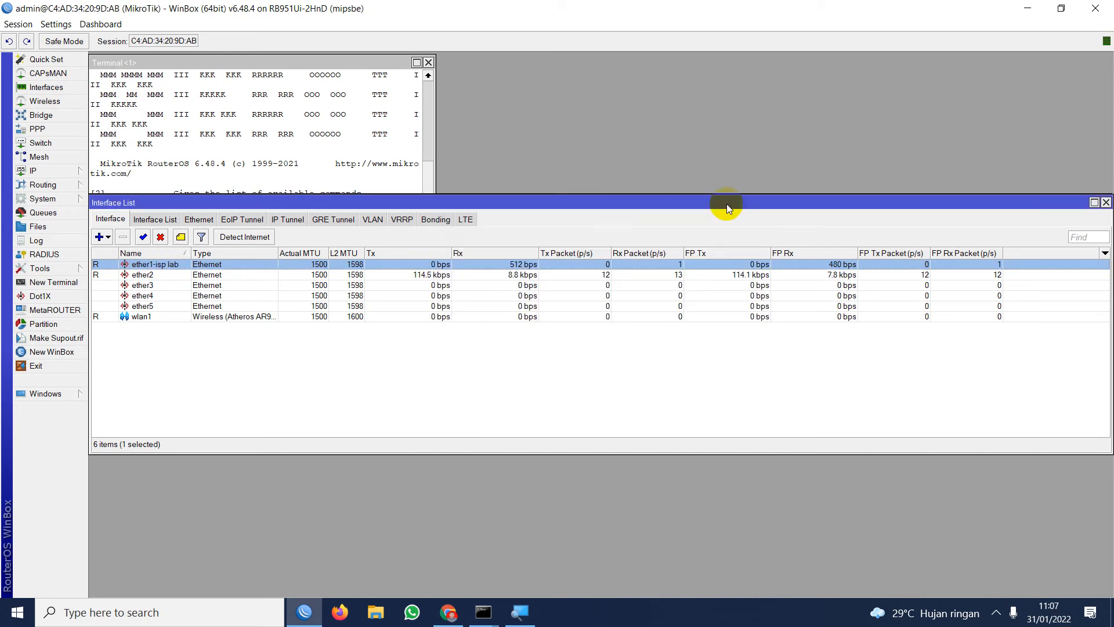
Rename the ether2 interface as "ether2- isp HP".
double_click(154, 275)
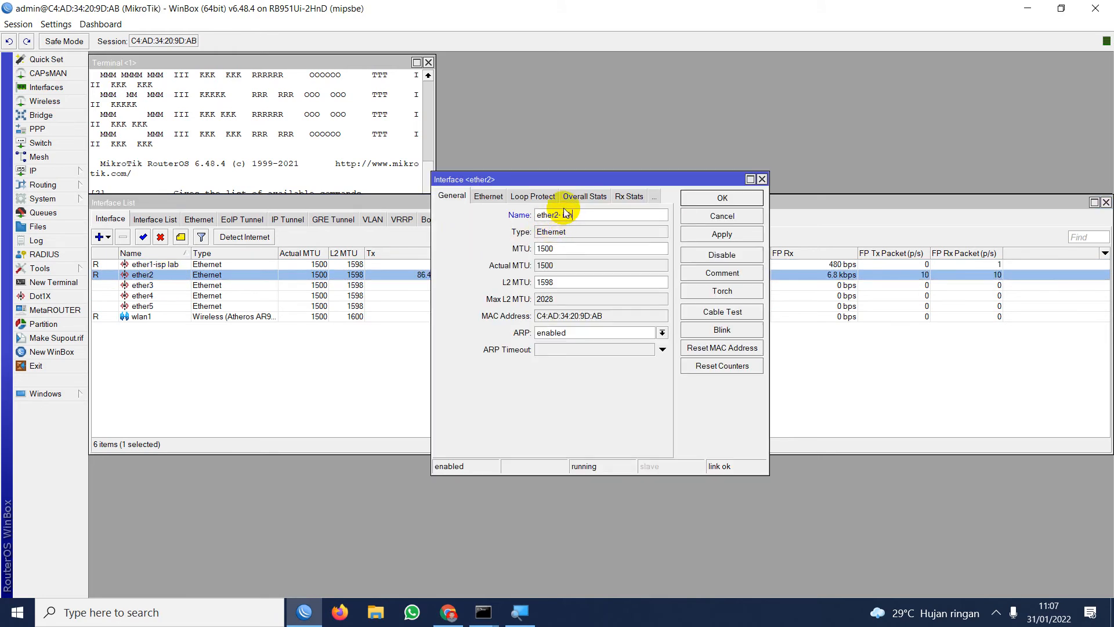
text(- isp)
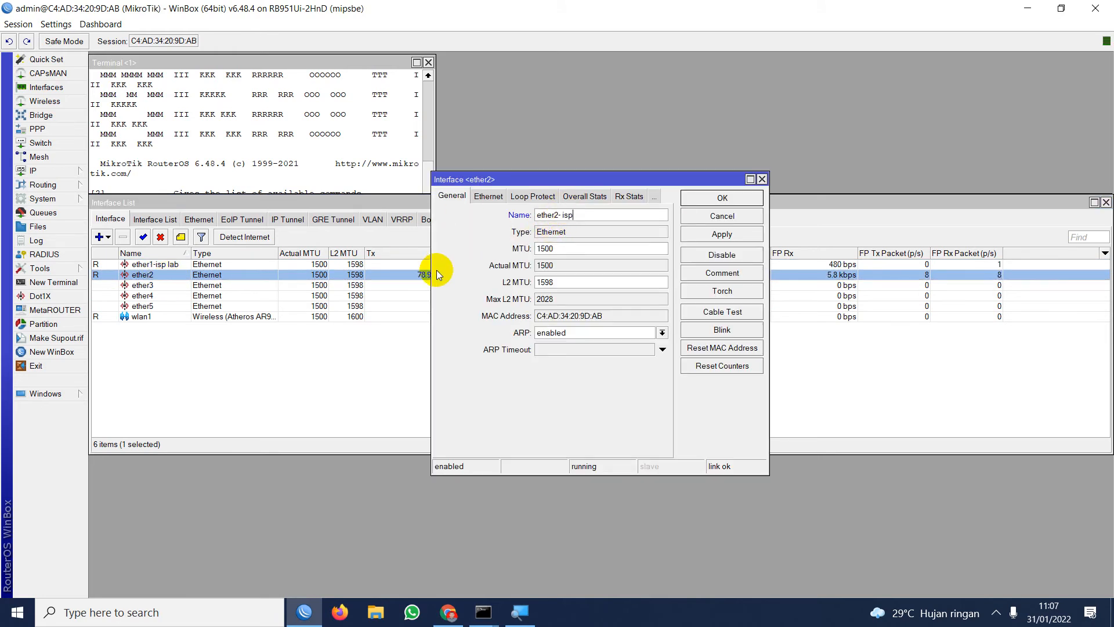
text( HP)
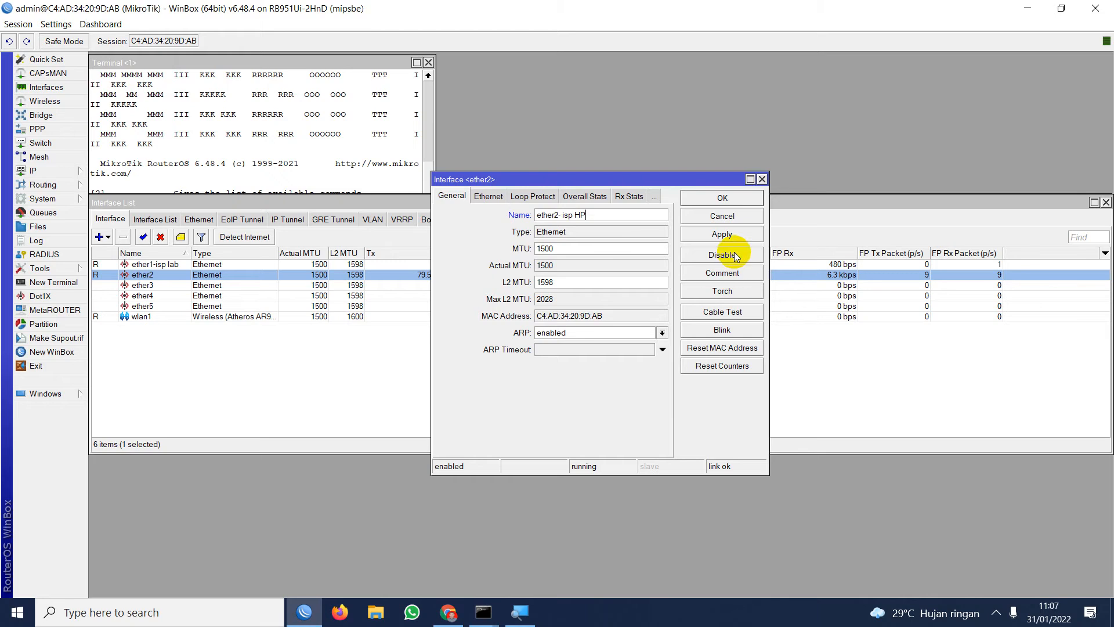
click(723, 234)
click(737, 201)
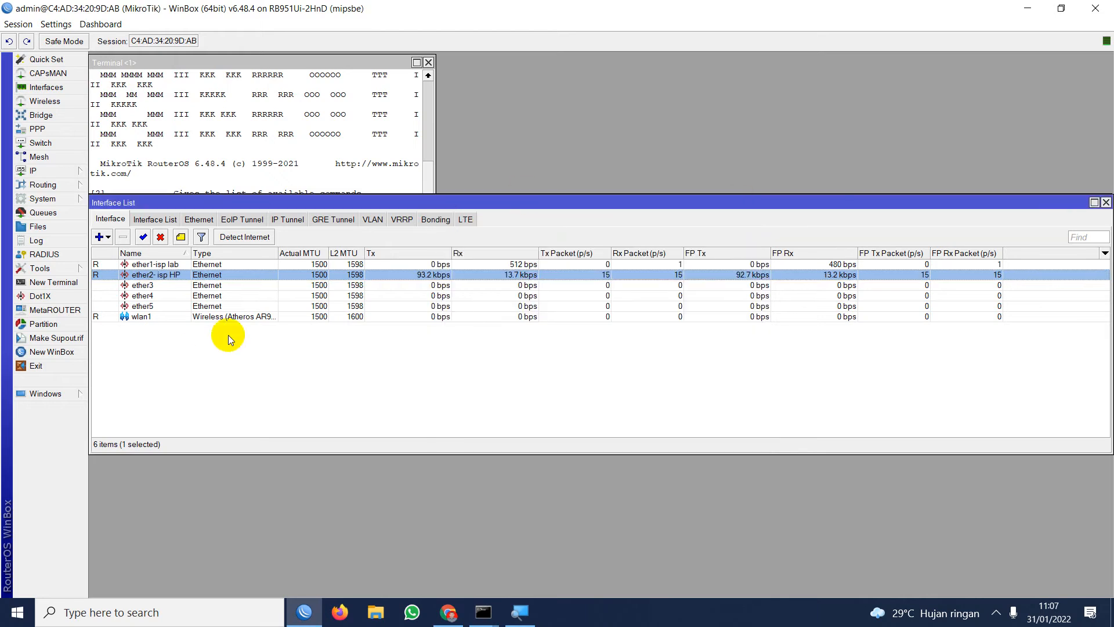
Switch to Chrome and examine the tutorial's IP addressing entries for the local and public interfaces at 175% page zoom.
click(451, 608)
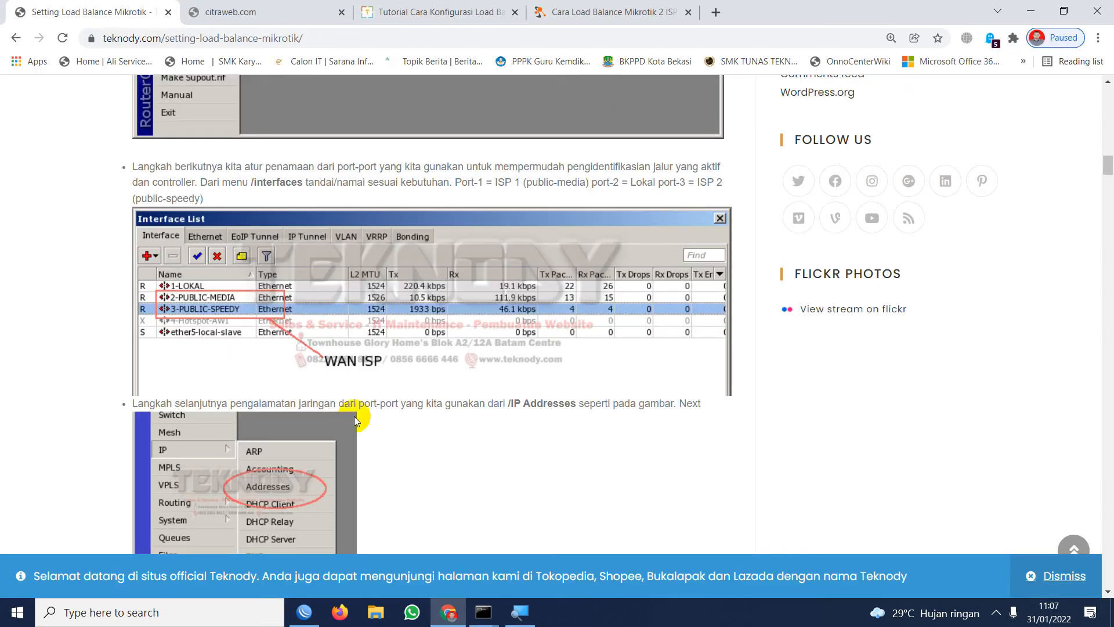
scroll(270, 354, down, 8)
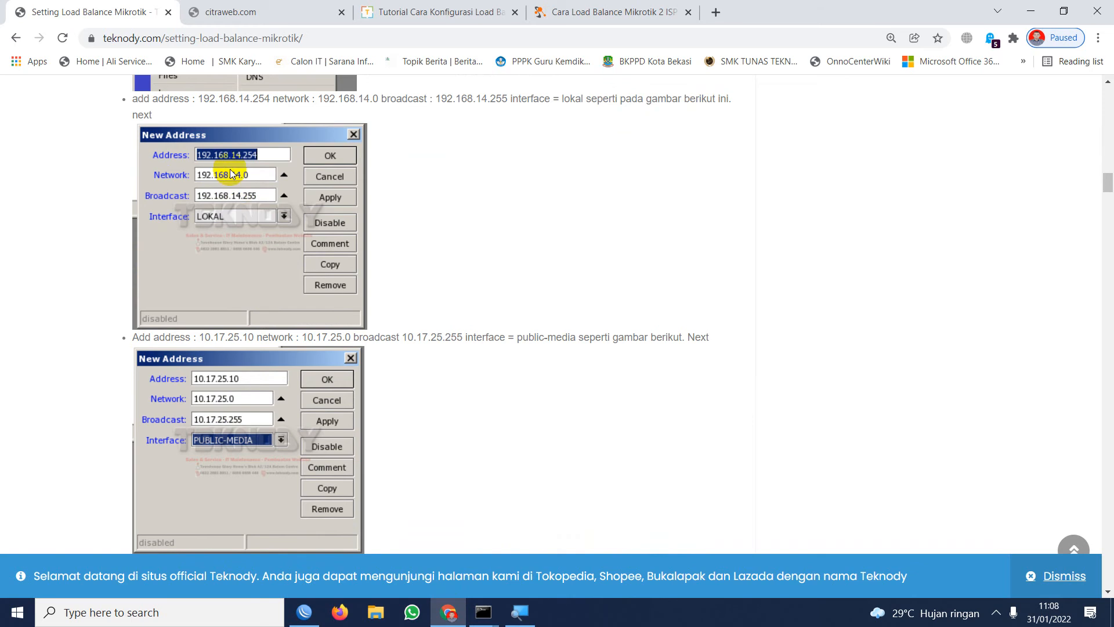
scroll(220, 185, up, 2)
scroll(222, 197, up, 1)
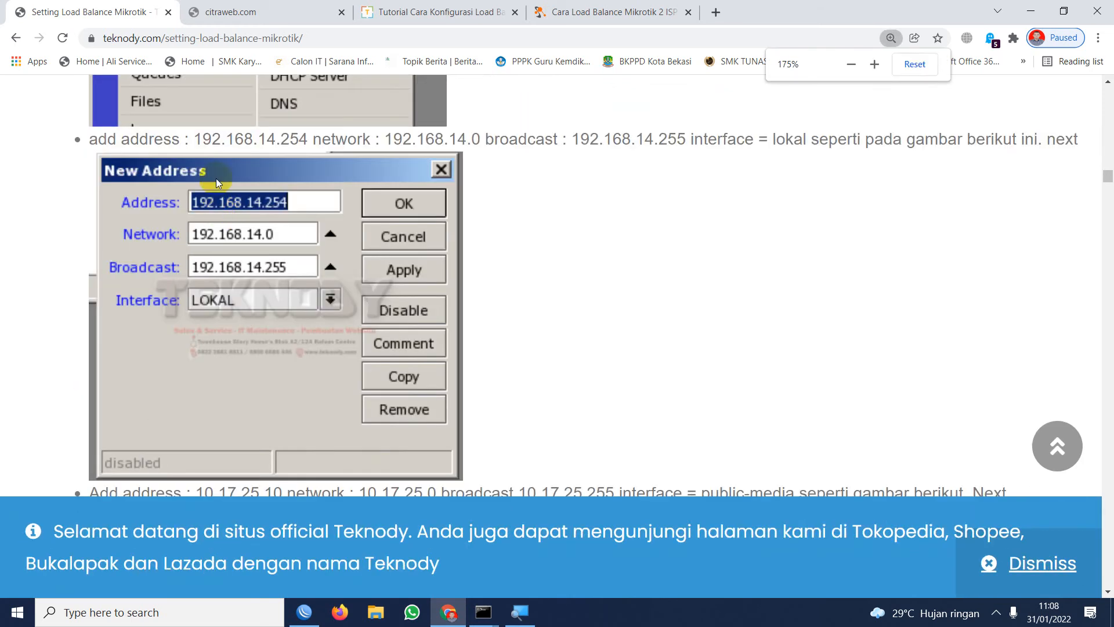
scroll(228, 241, down, 4)
scroll(231, 214, up, 4)
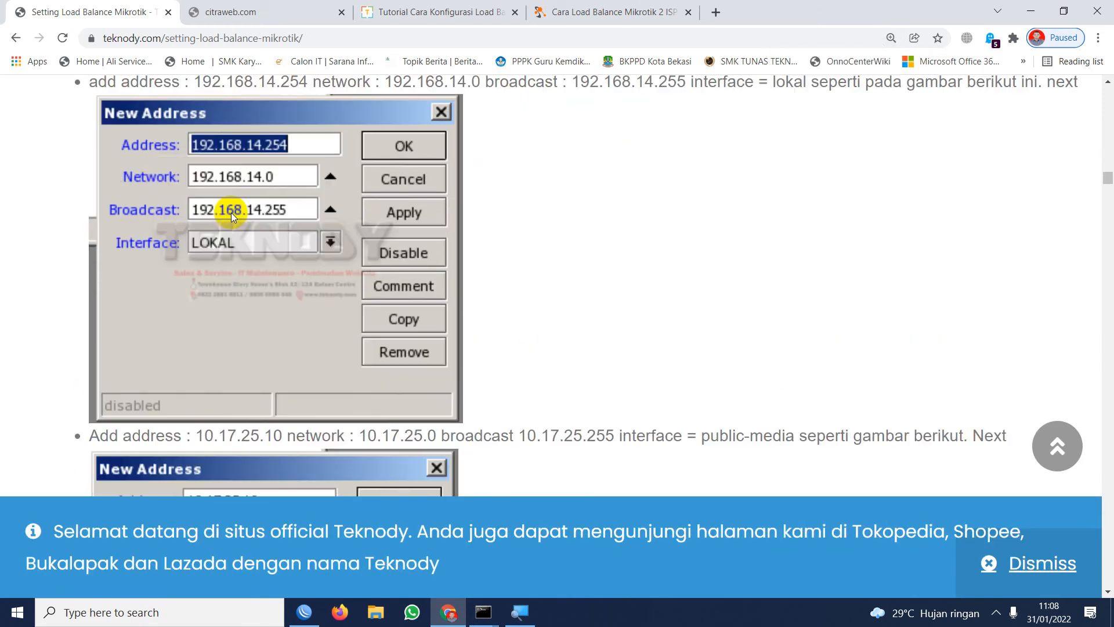
scroll(272, 258, down, 5)
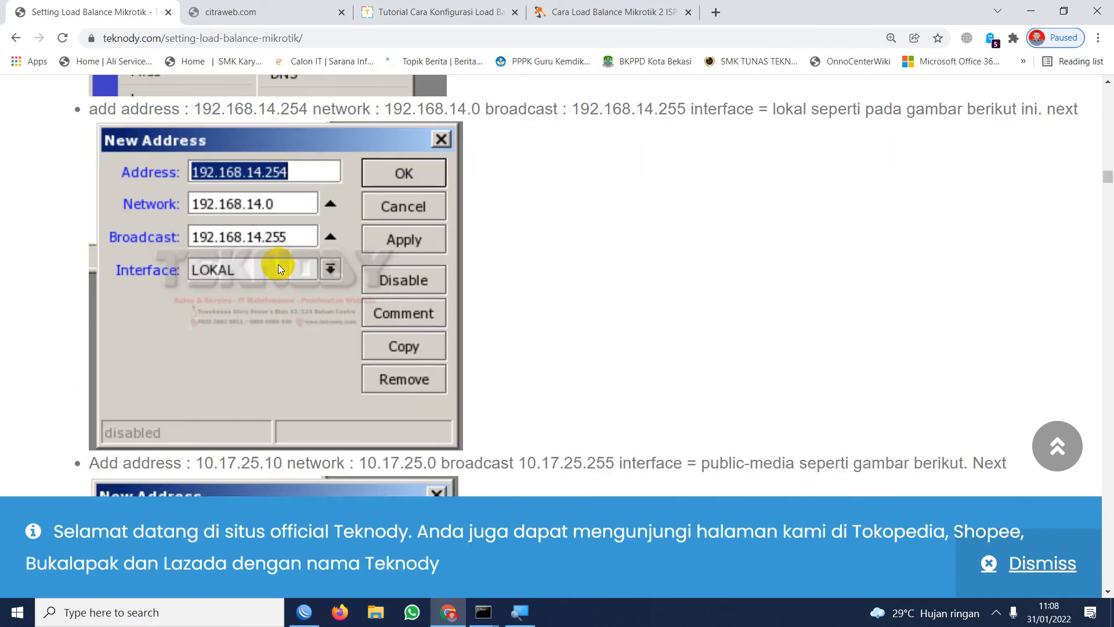
scroll(279, 253, up, 5)
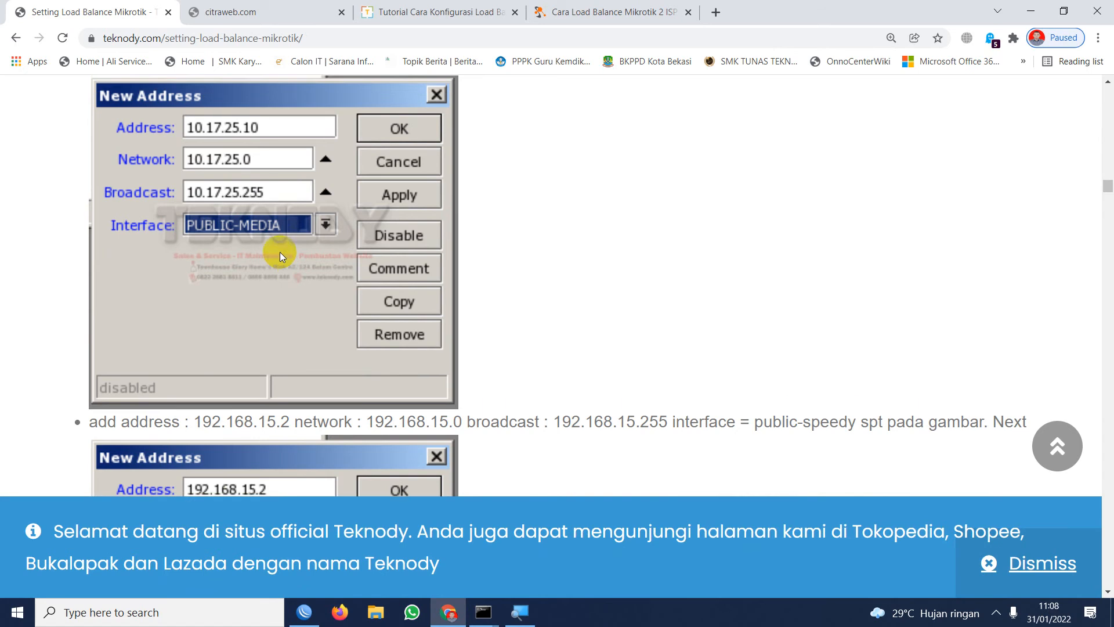
scroll(256, 240, up, 2)
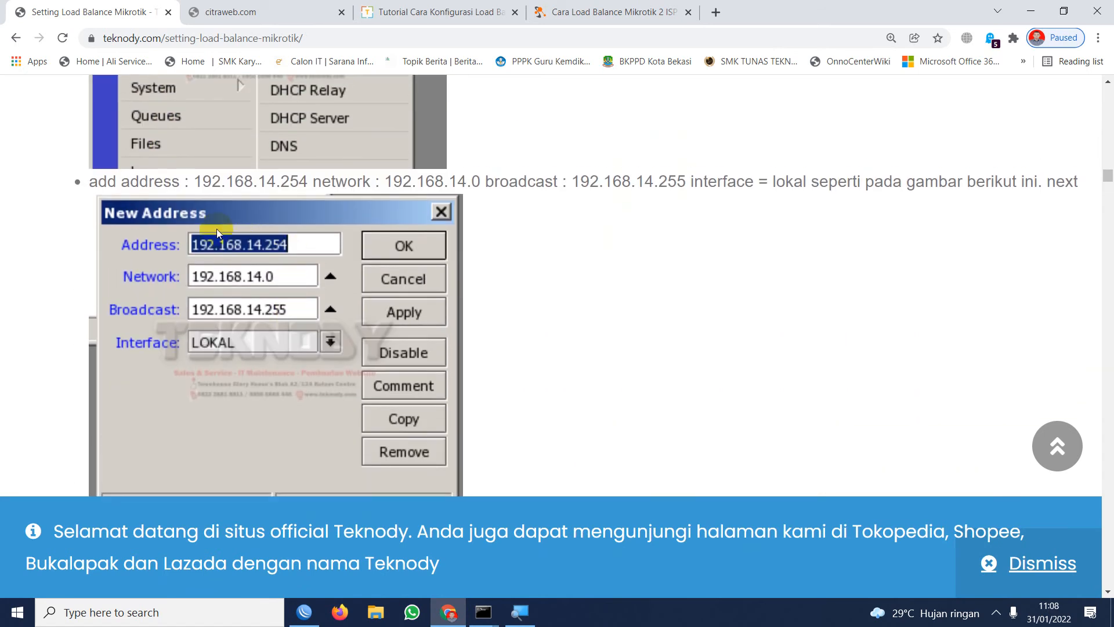
Switch back to WinBox, enlarge the screen with Windows Magnifier and open the router's IP address list.
click(308, 612)
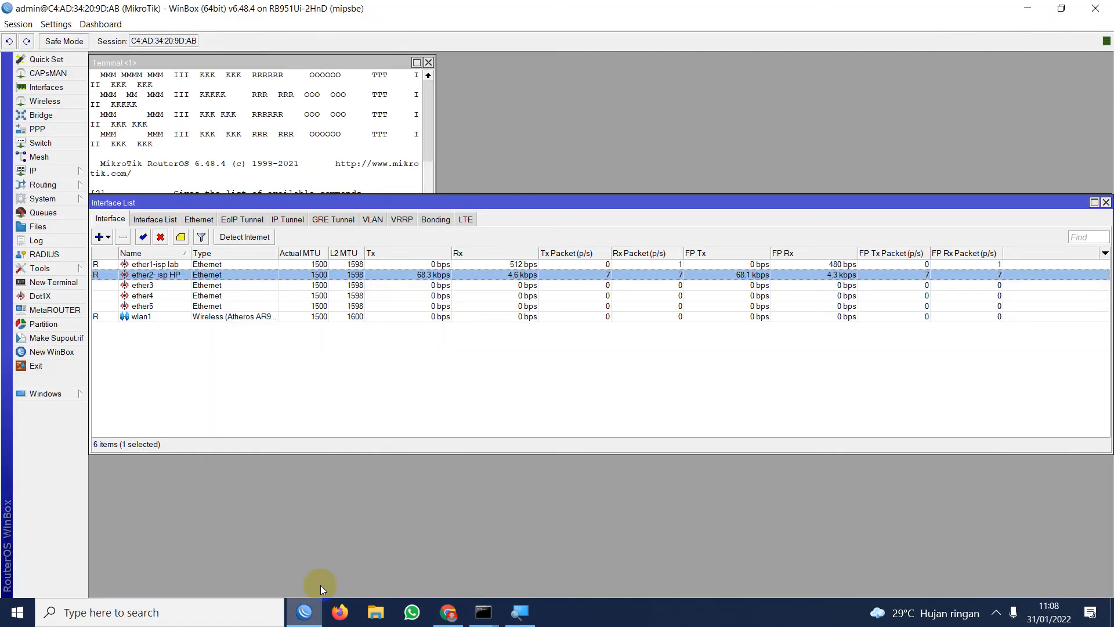
click(520, 612)
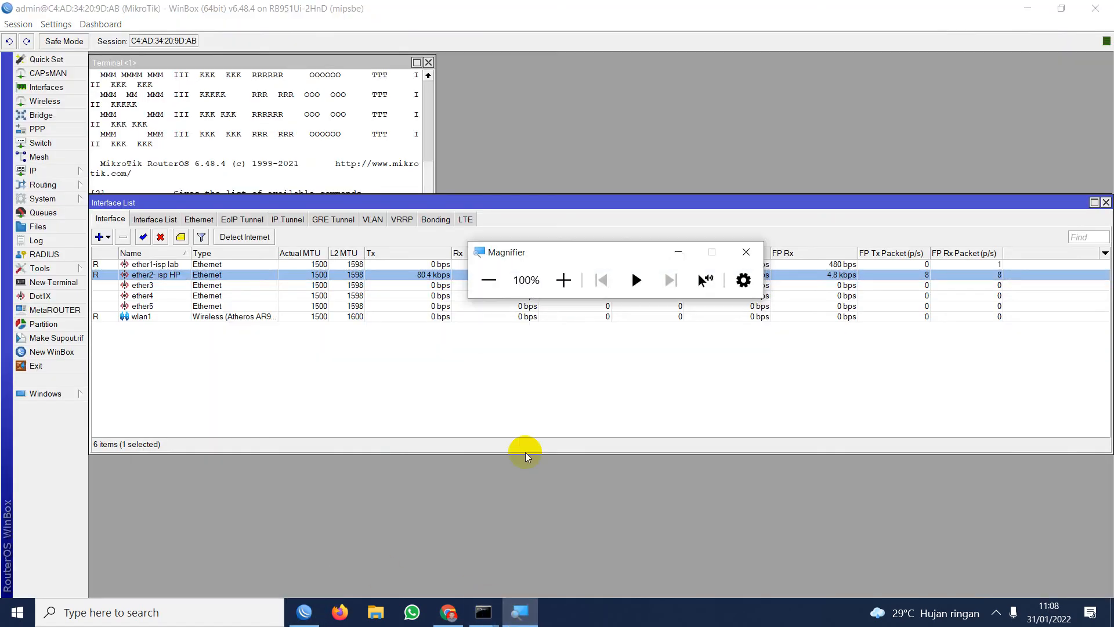
click(563, 280)
click(739, 236)
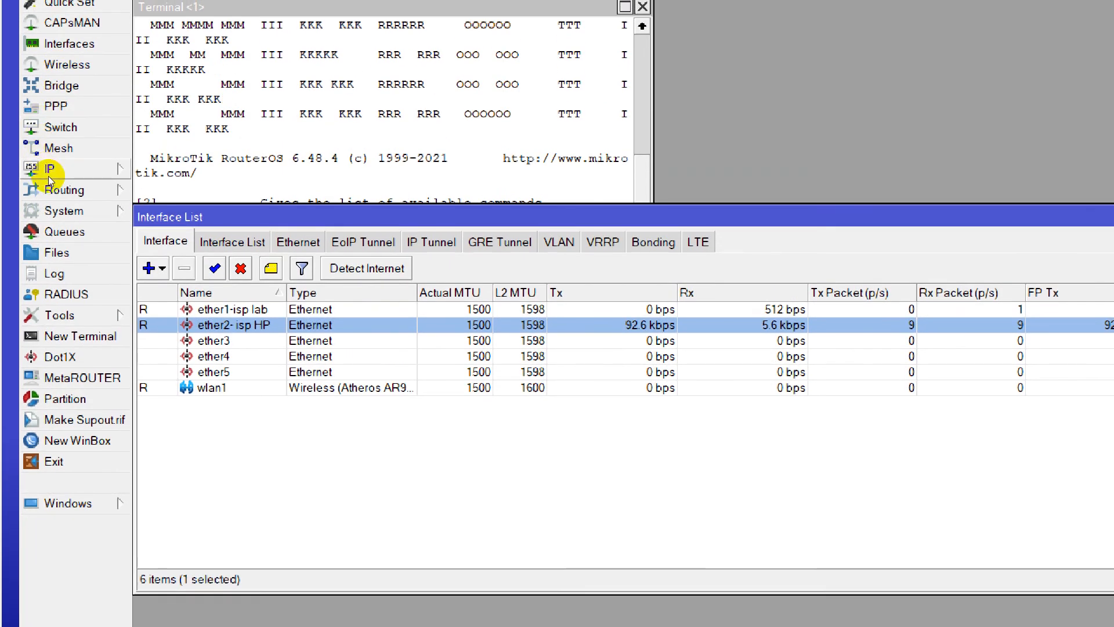
click(49, 152)
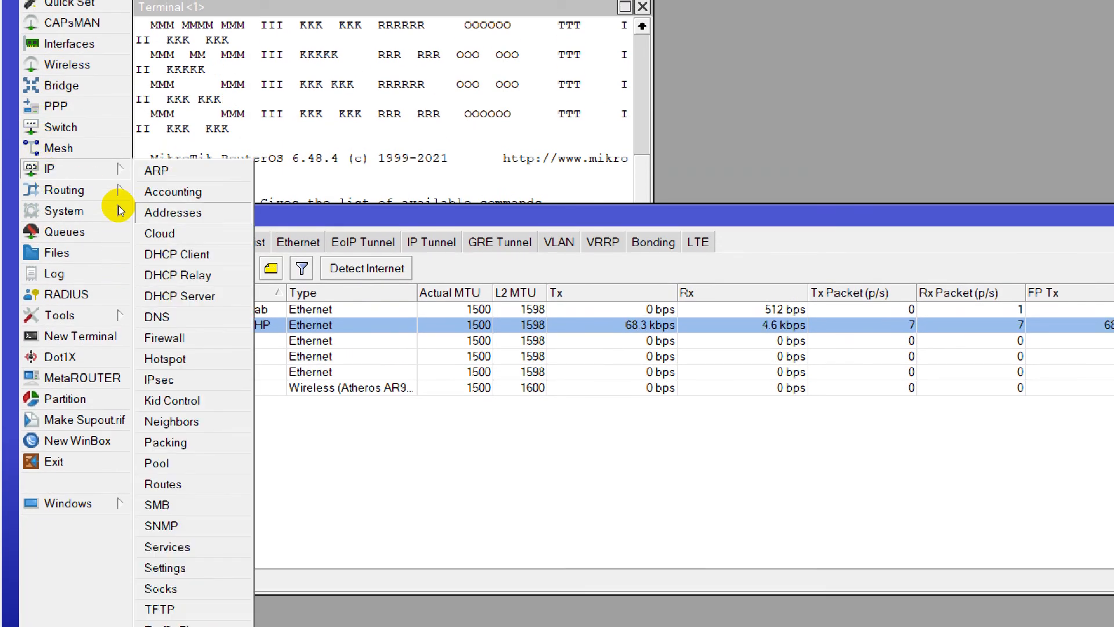
click(170, 212)
Try to add the IP address 10,10,10,1/24 on the interface "ether2- isp HP".
click(738, 256)
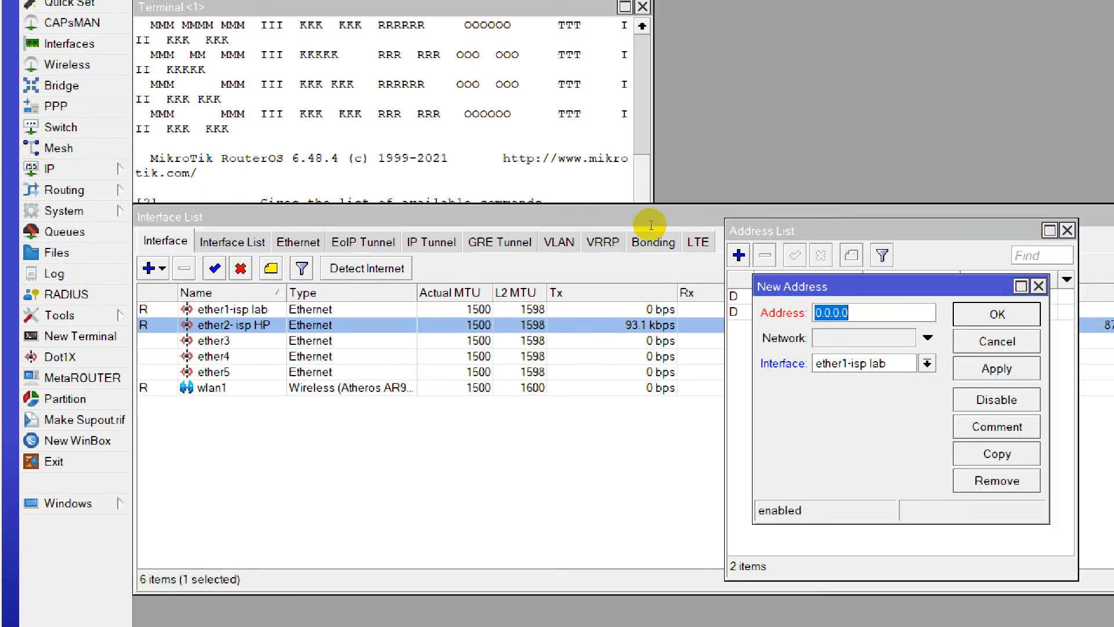
text(10.10.)
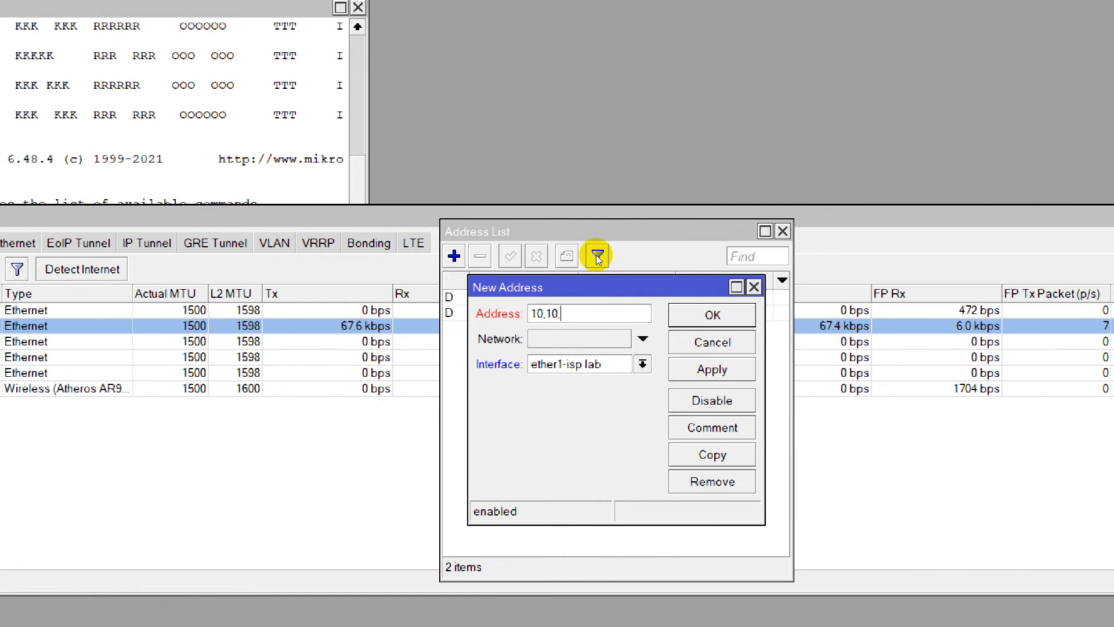
text(10)
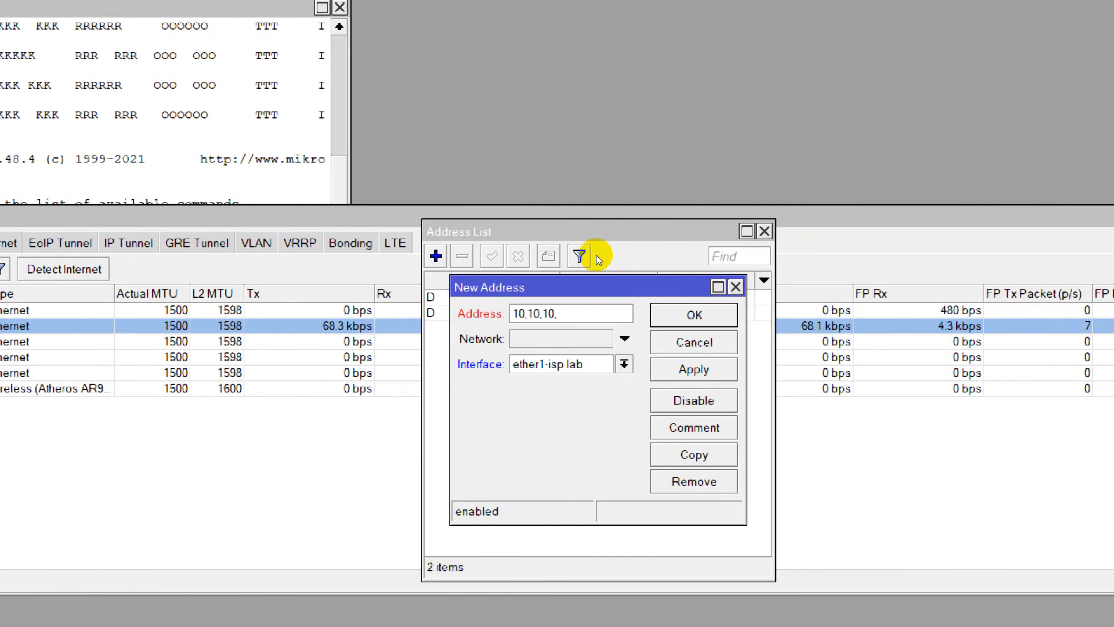
text(.1/24)
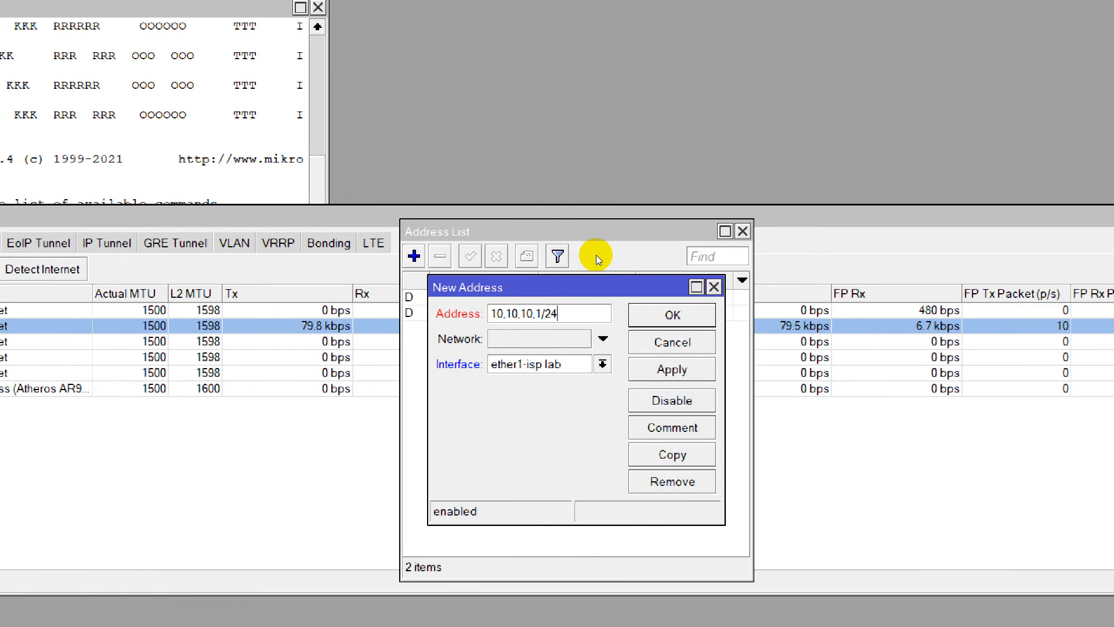
key(Tab)
key(Down)
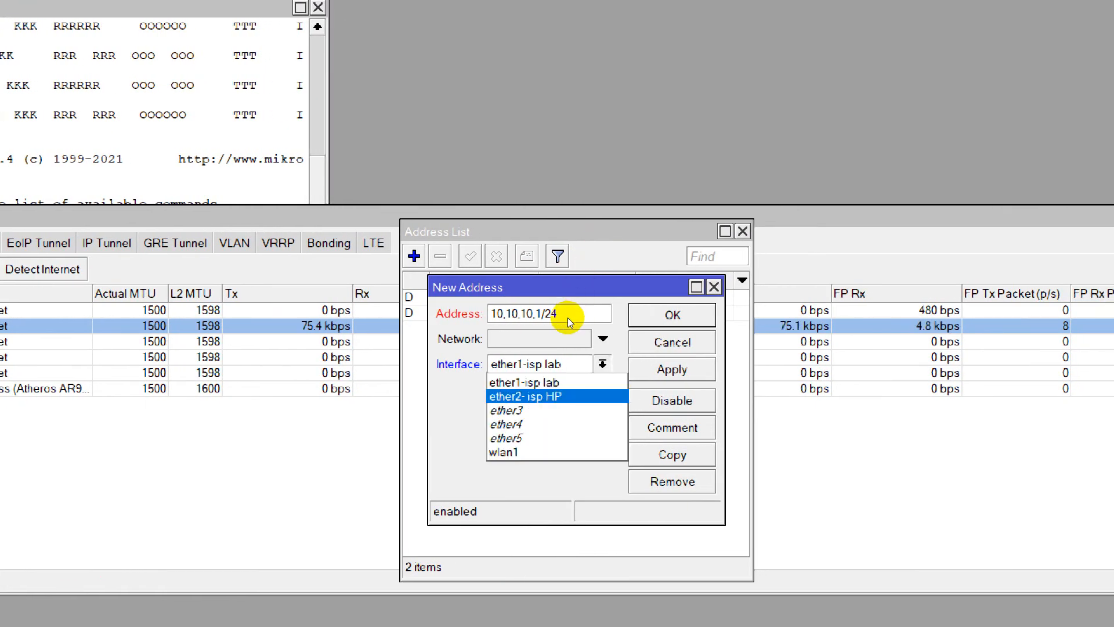
key(Down)
key(Down)
key(Up)
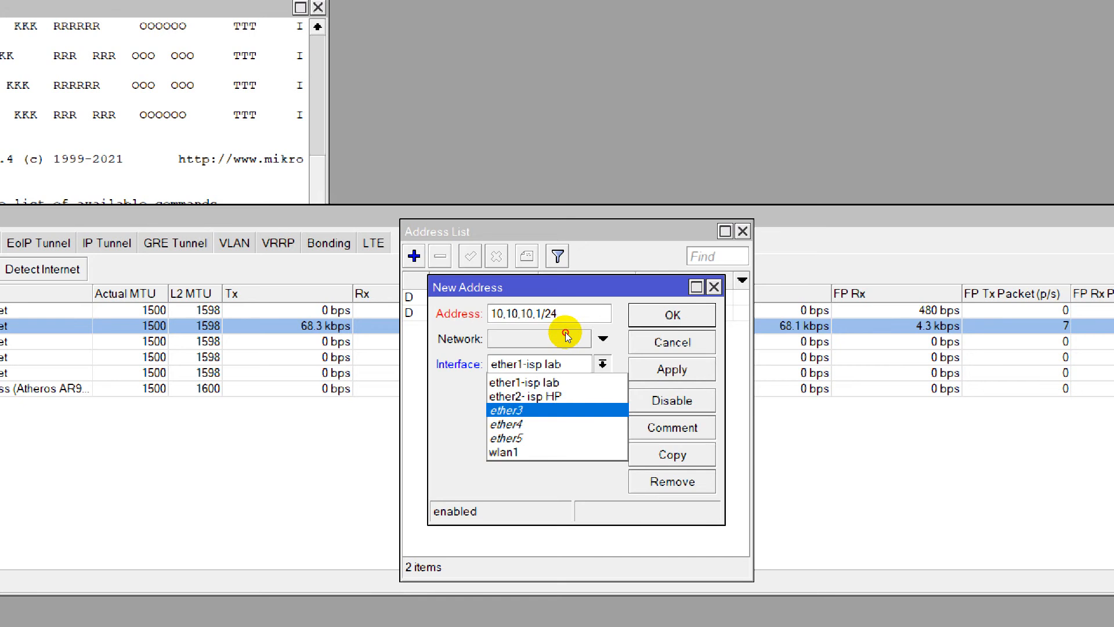
key(Up)
key(Return)
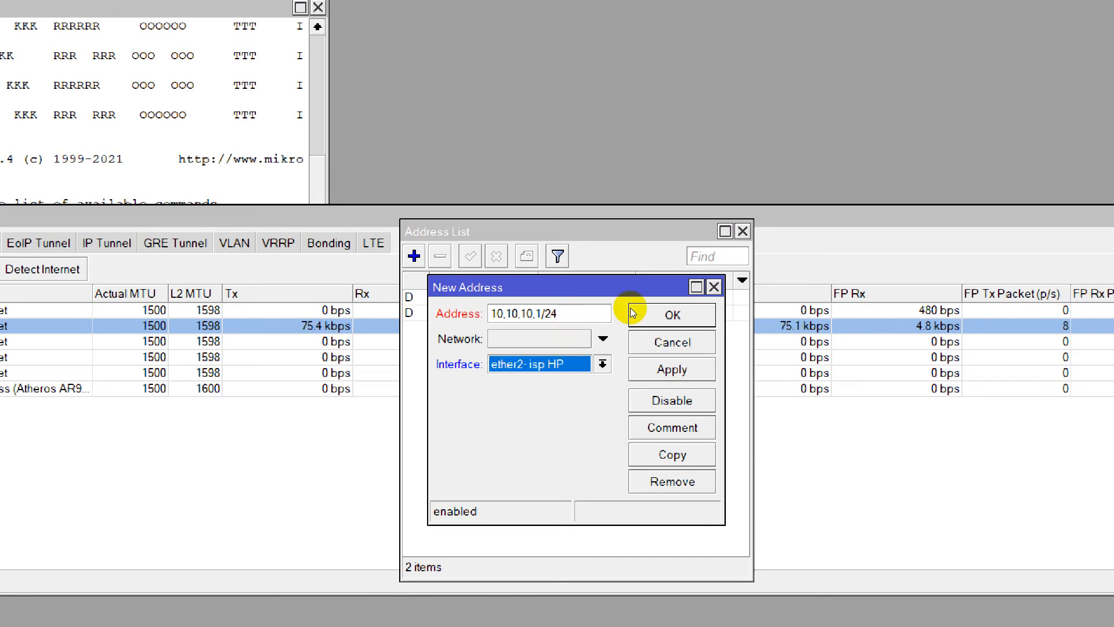
click(653, 312)
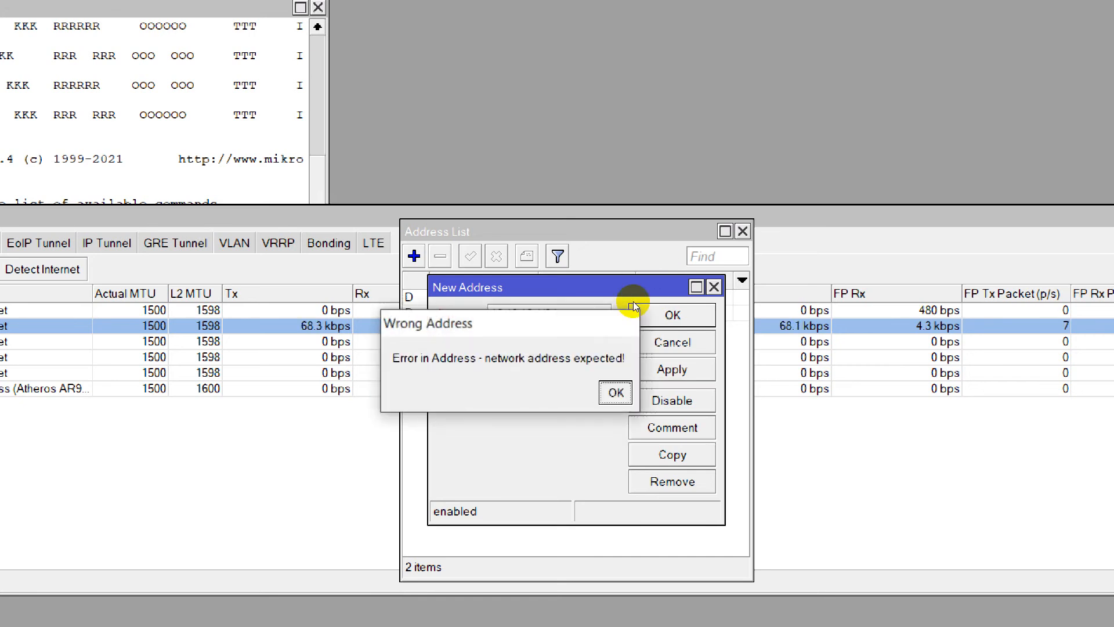
click(629, 321)
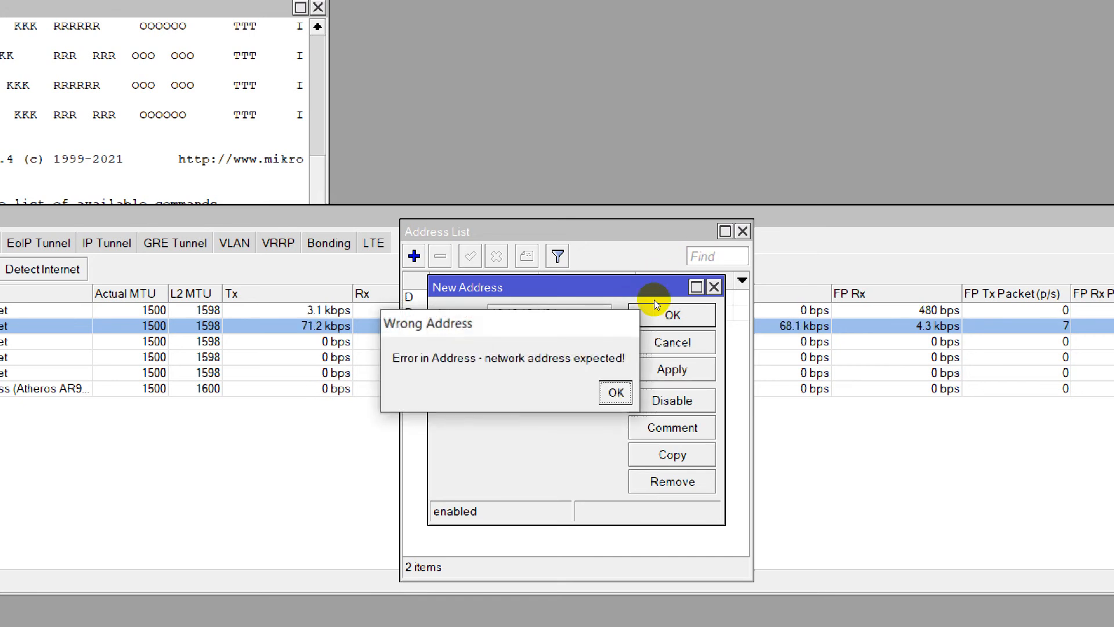
click(624, 321)
key(Escape)
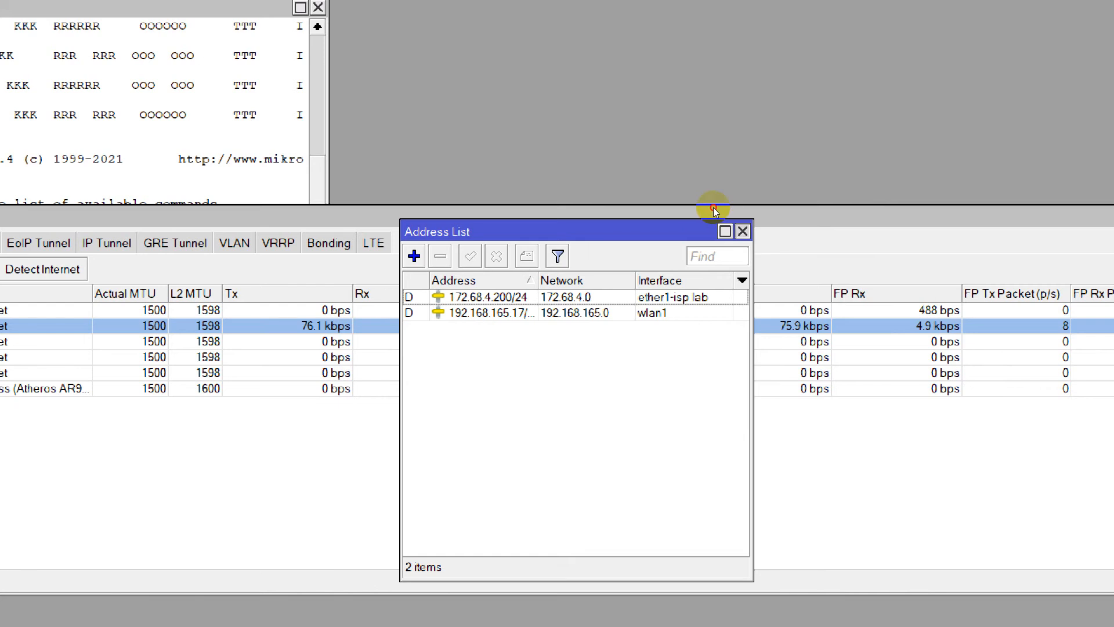
Close the address list and rename the interface "ether2- isp HP" back to "ether2".
key(Escape)
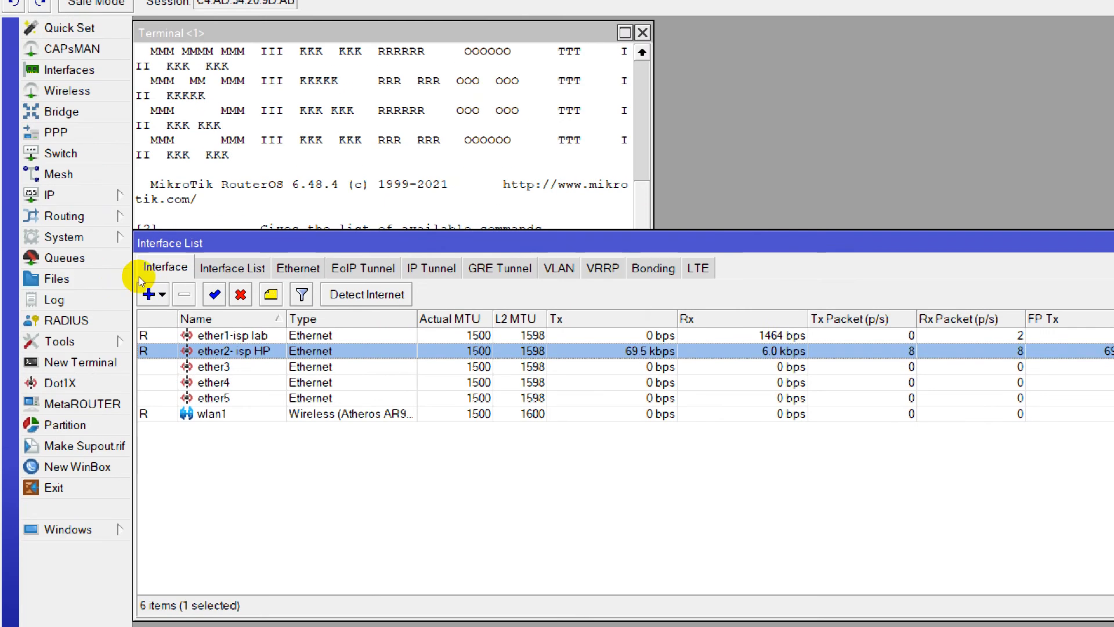
double_click(209, 351)
drag(894, 261, 840, 260)
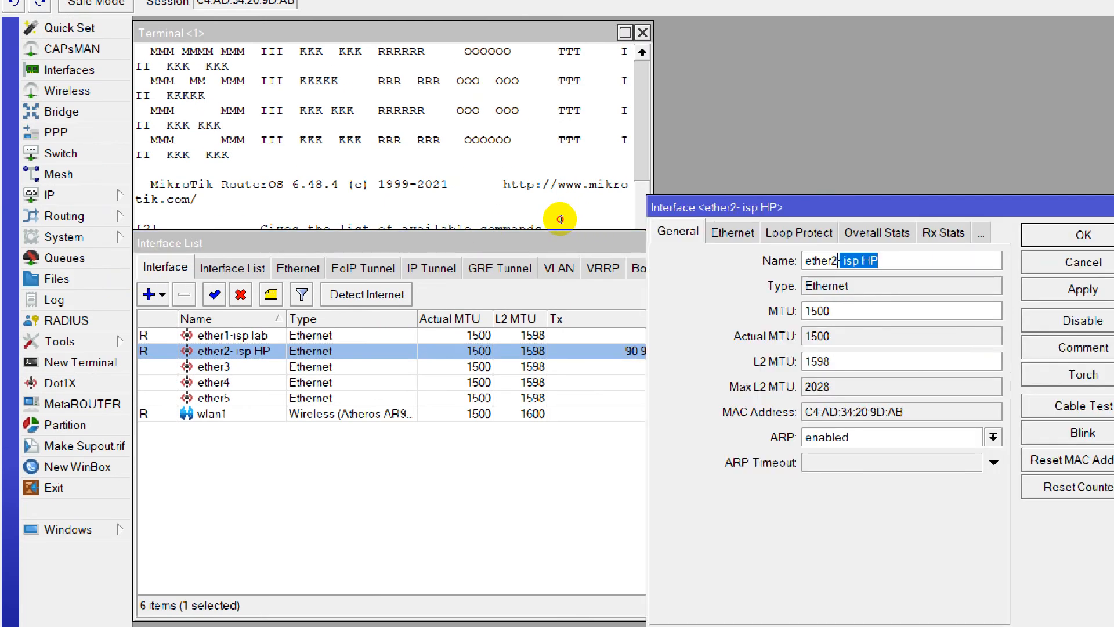
click(1083, 289)
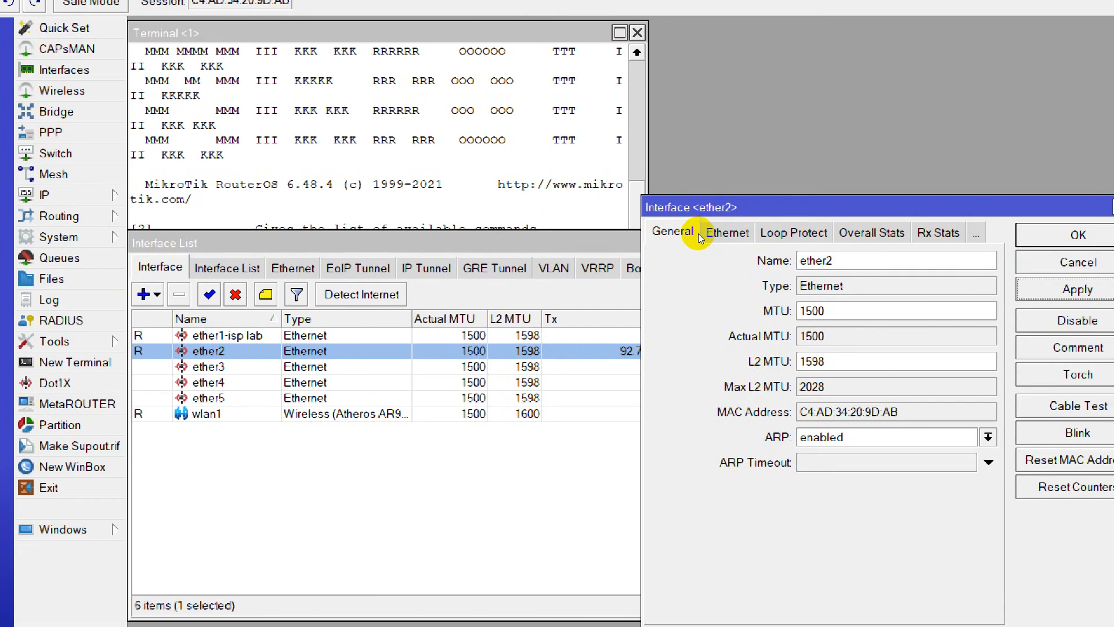
click(1083, 235)
Rename the wireless interface wlan1 as "wlan1-- isp HP".
click(212, 414)
double_click(207, 414)
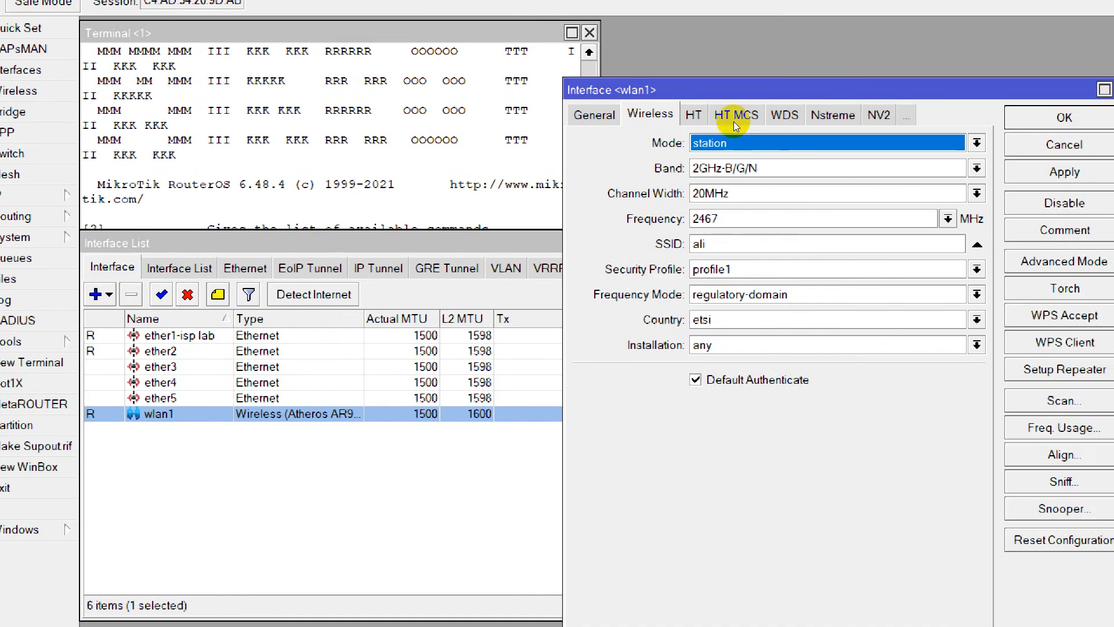
click(1063, 90)
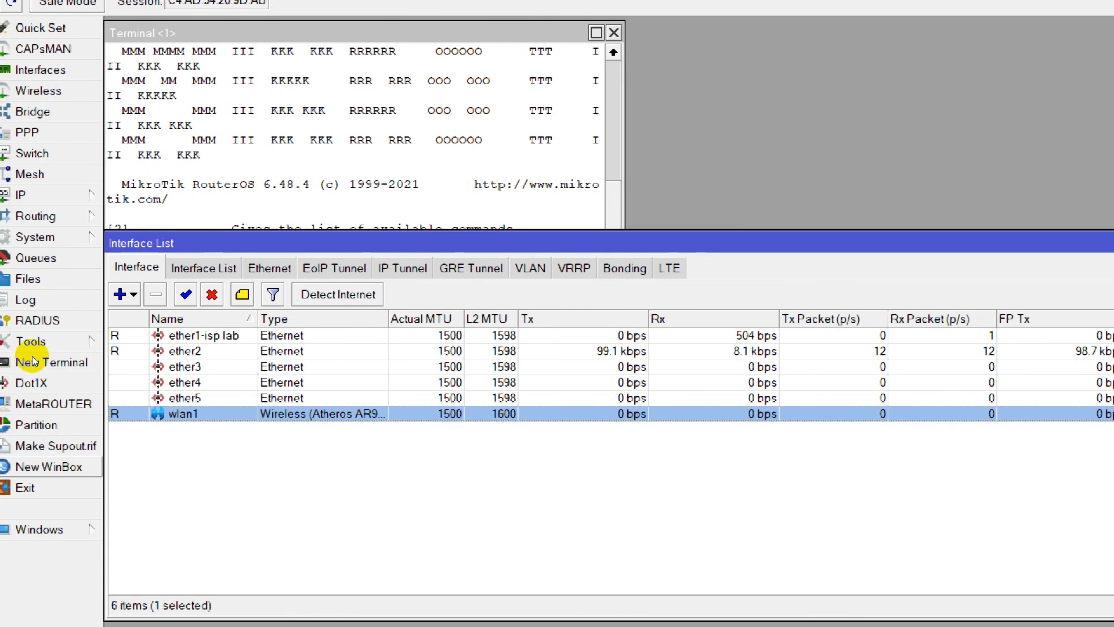
double_click(158, 414)
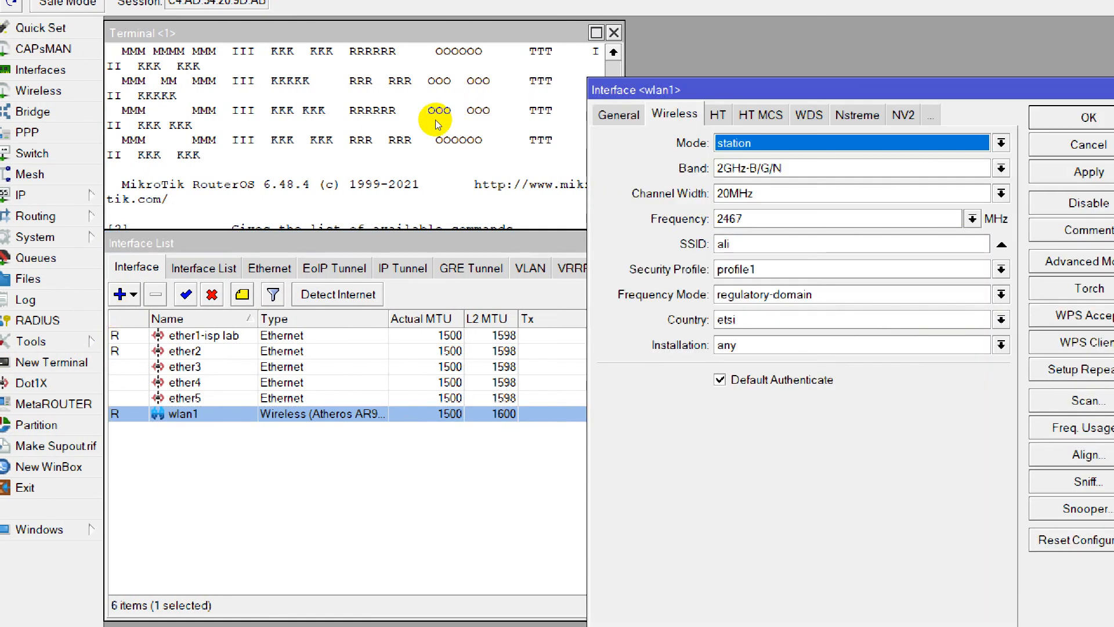
click(619, 114)
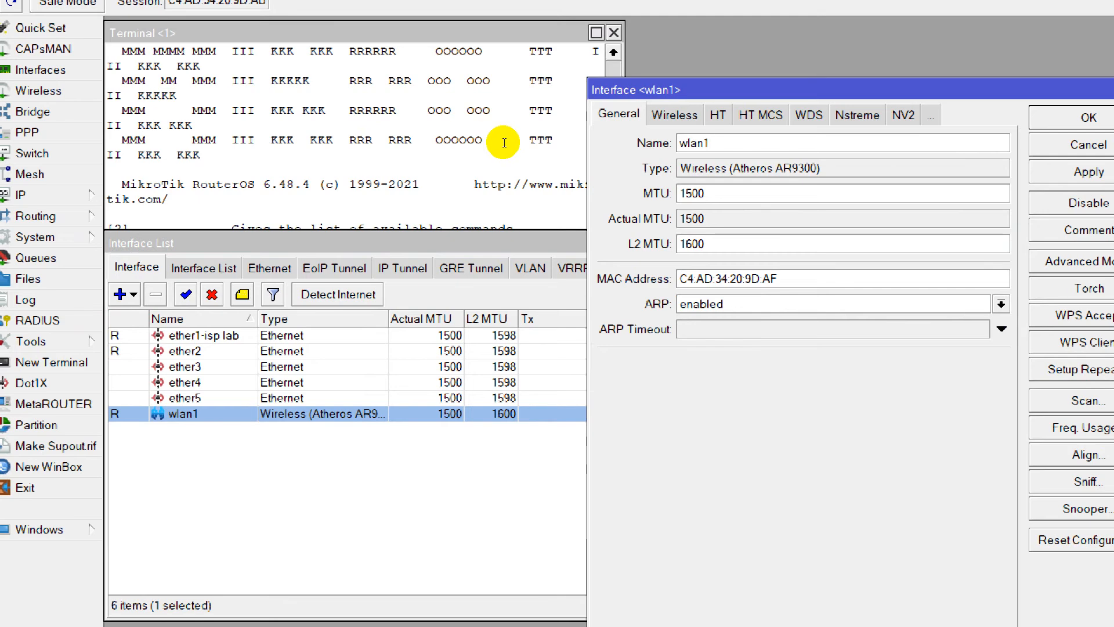
text(-- isp HP)
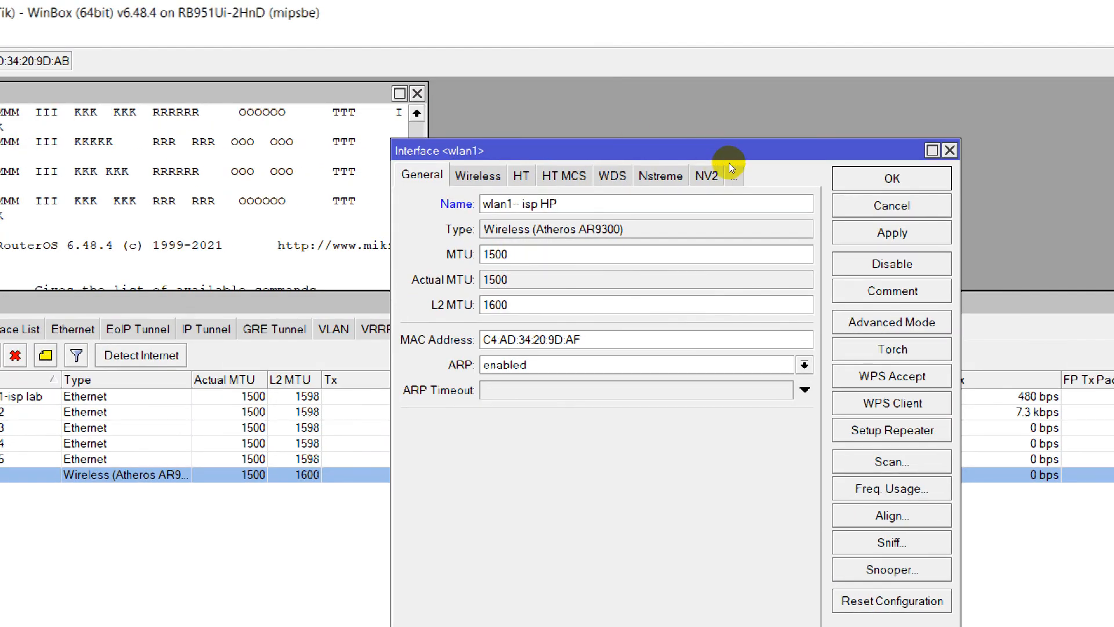
click(892, 233)
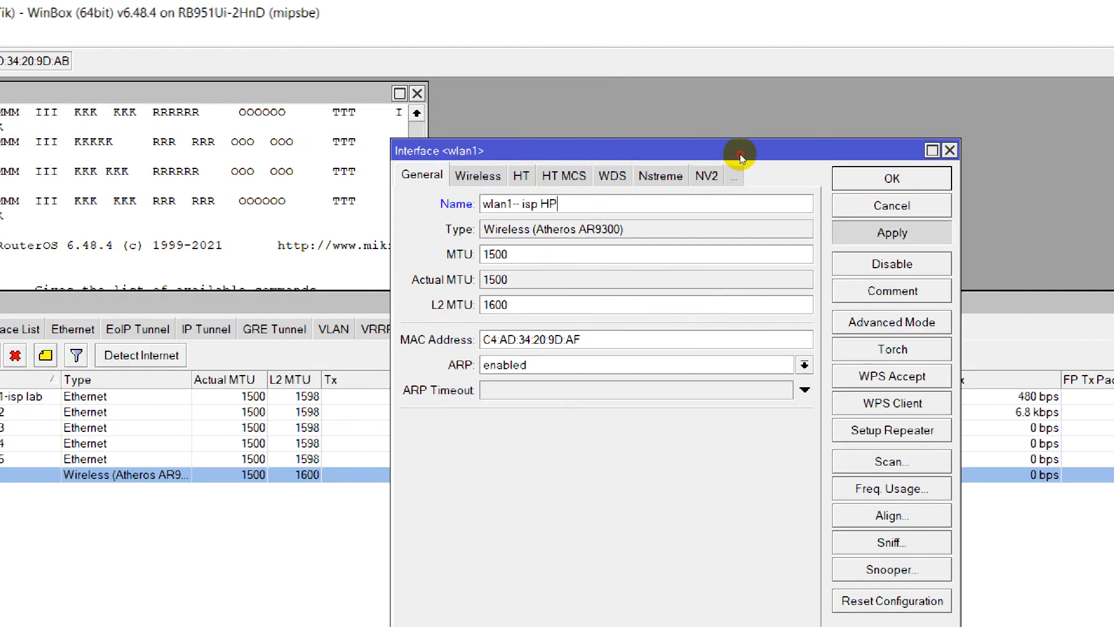
click(891, 179)
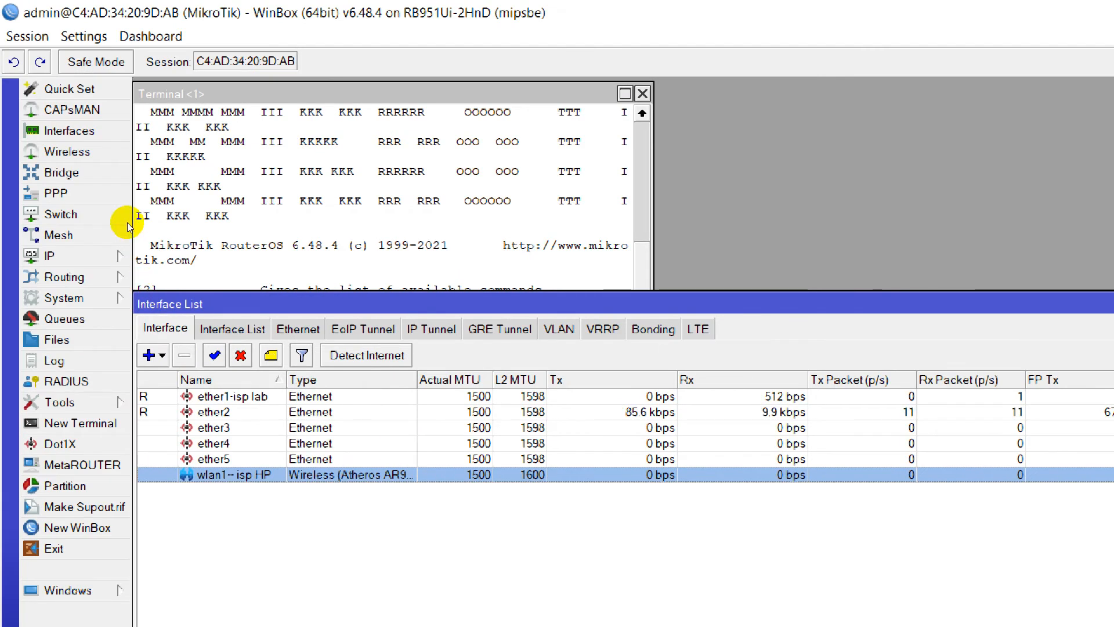
Add the IP address 200.200.100.1/24 on the ether2 interface and close the address list.
click(49, 256)
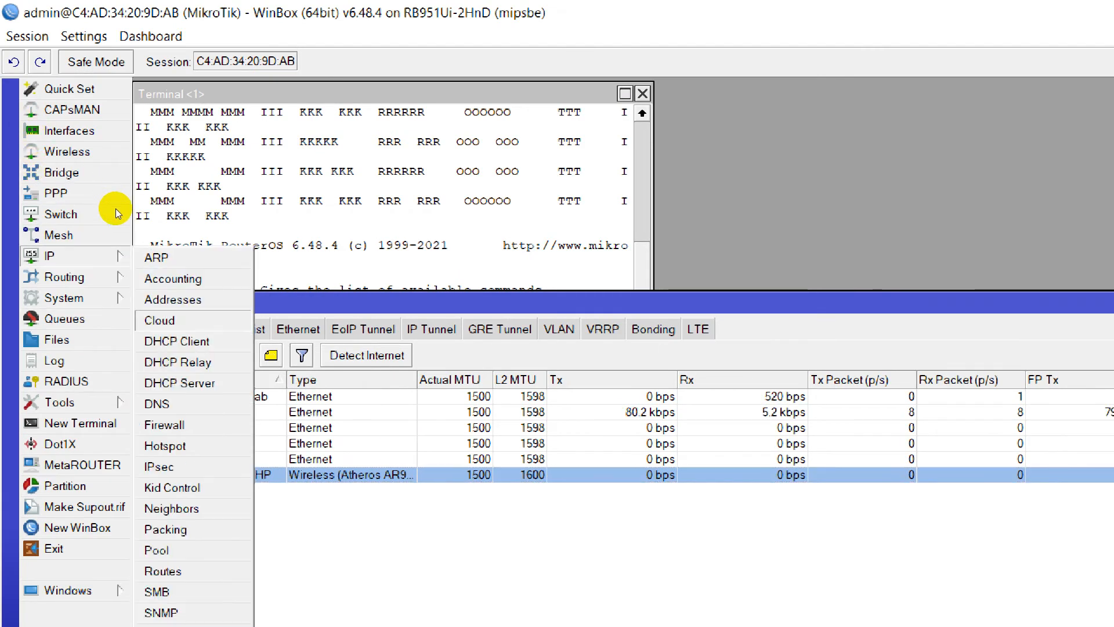
click(173, 300)
click(739, 341)
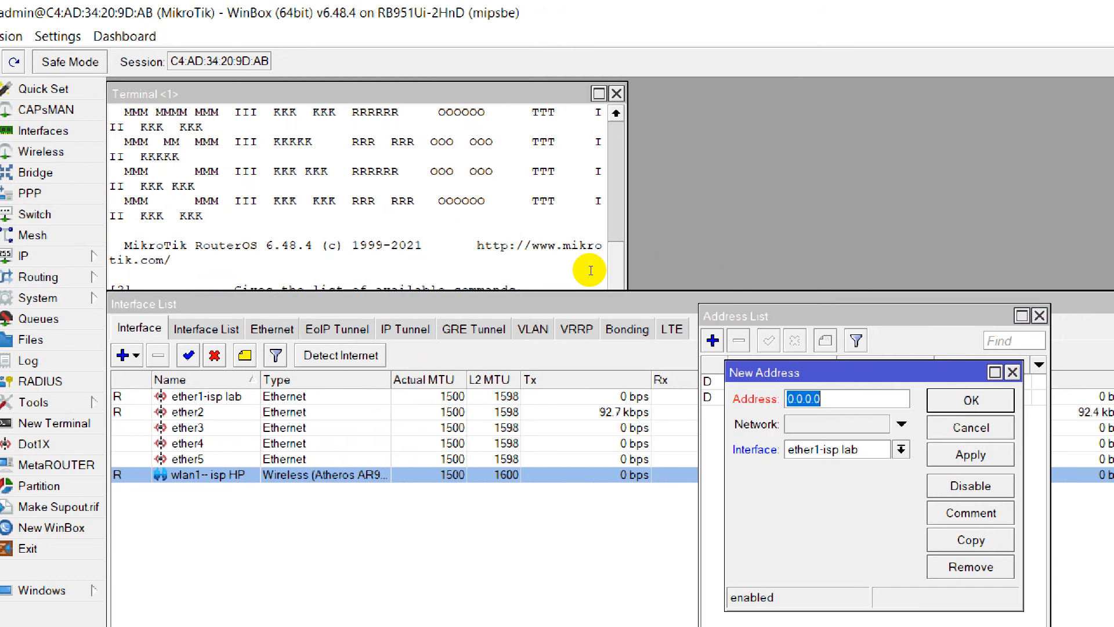
text(200.200.1)
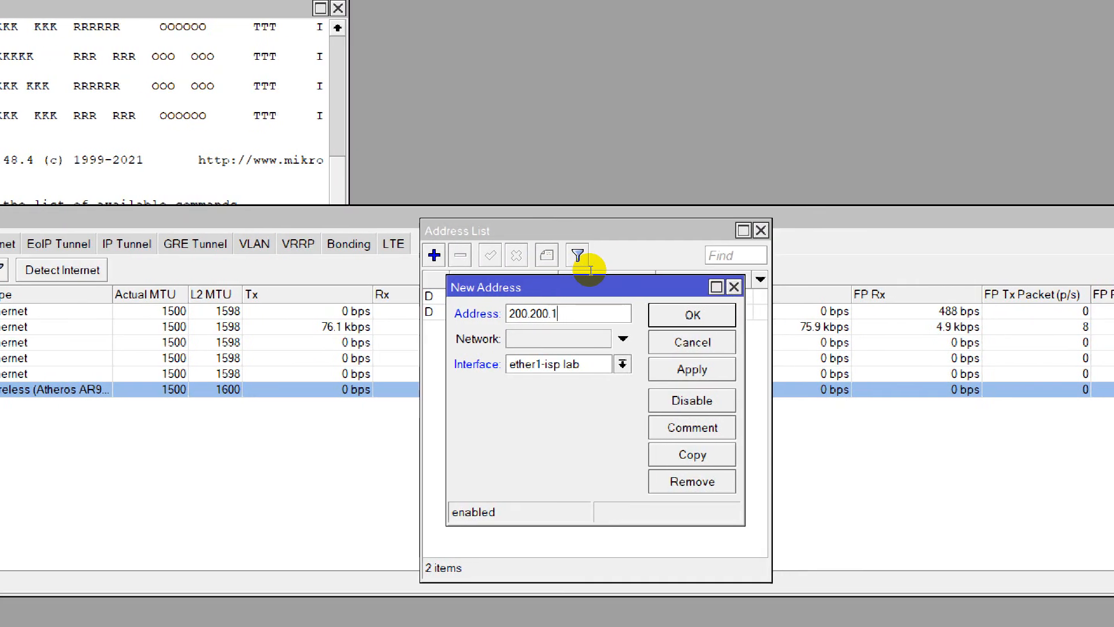
text(00)
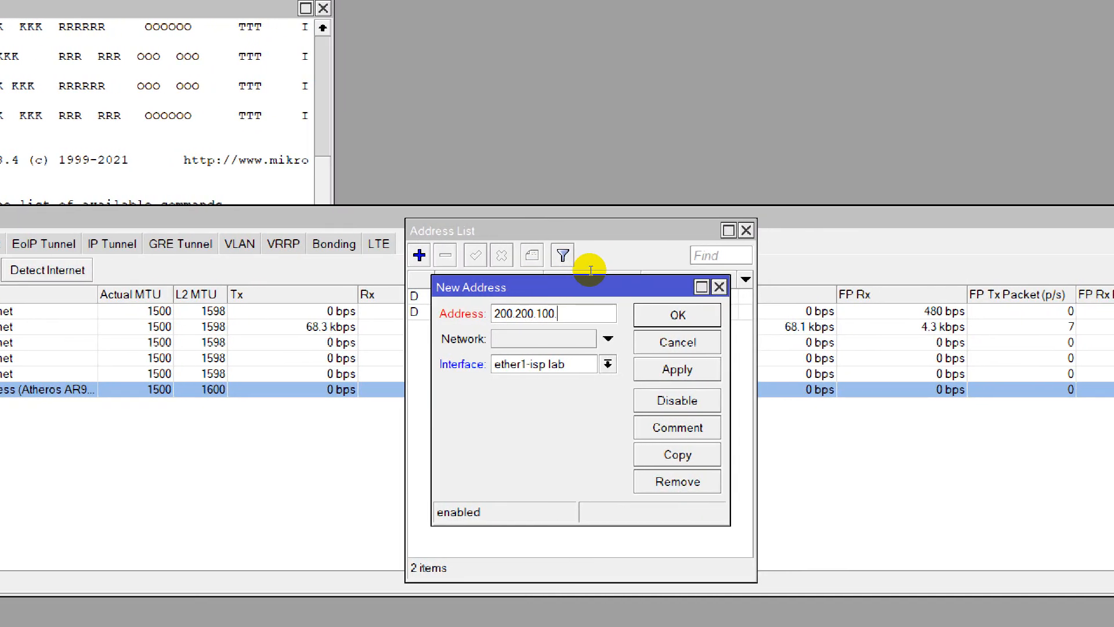
text(.1/24)
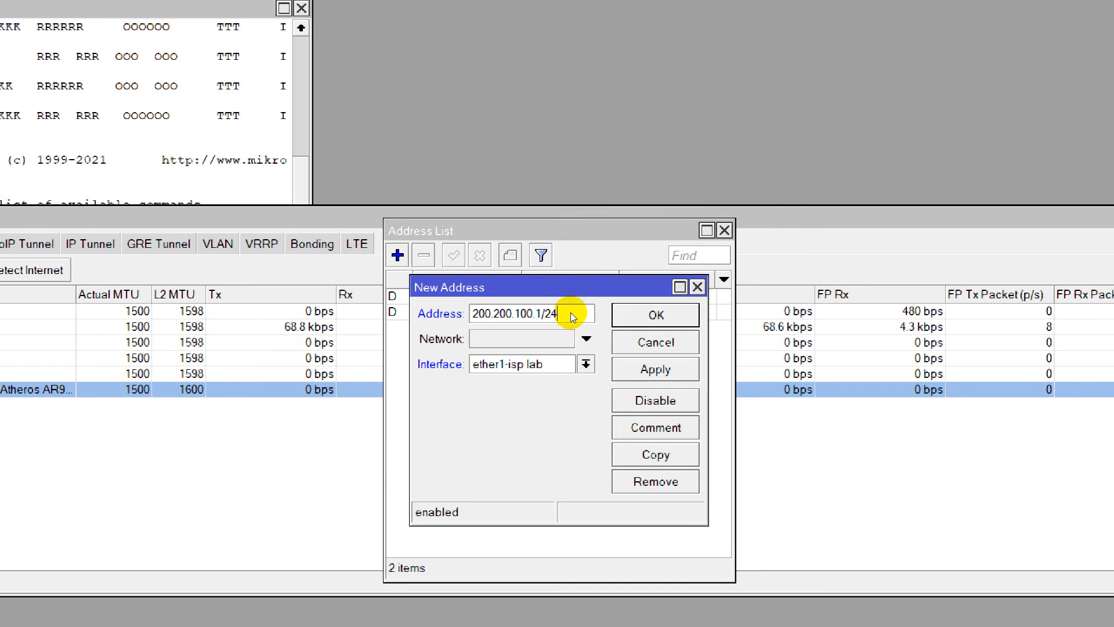
click(586, 363)
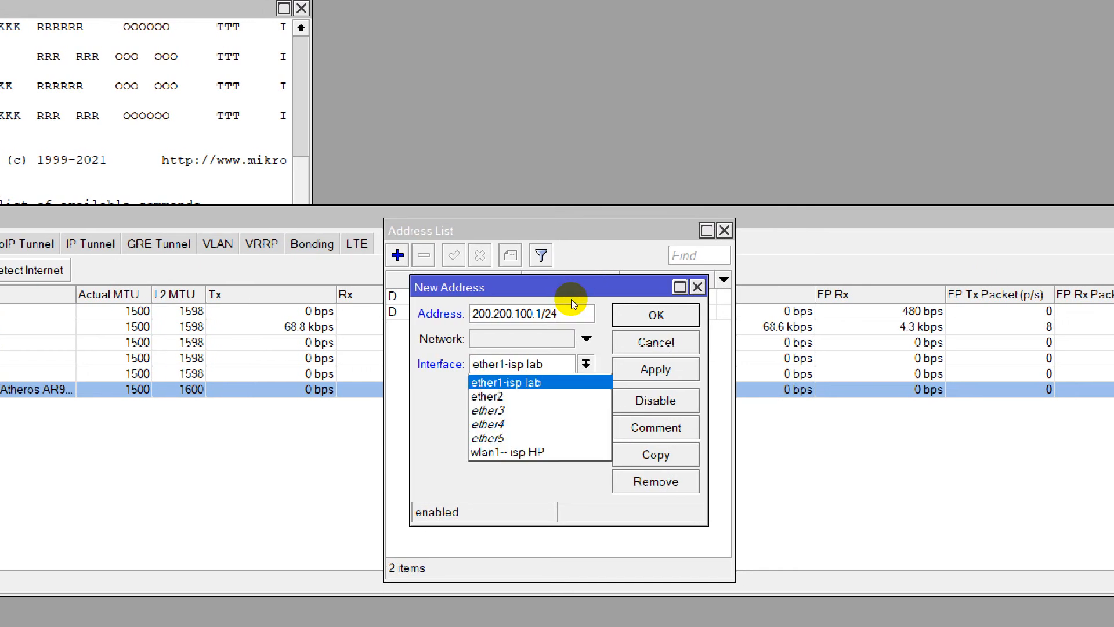
click(572, 395)
click(656, 369)
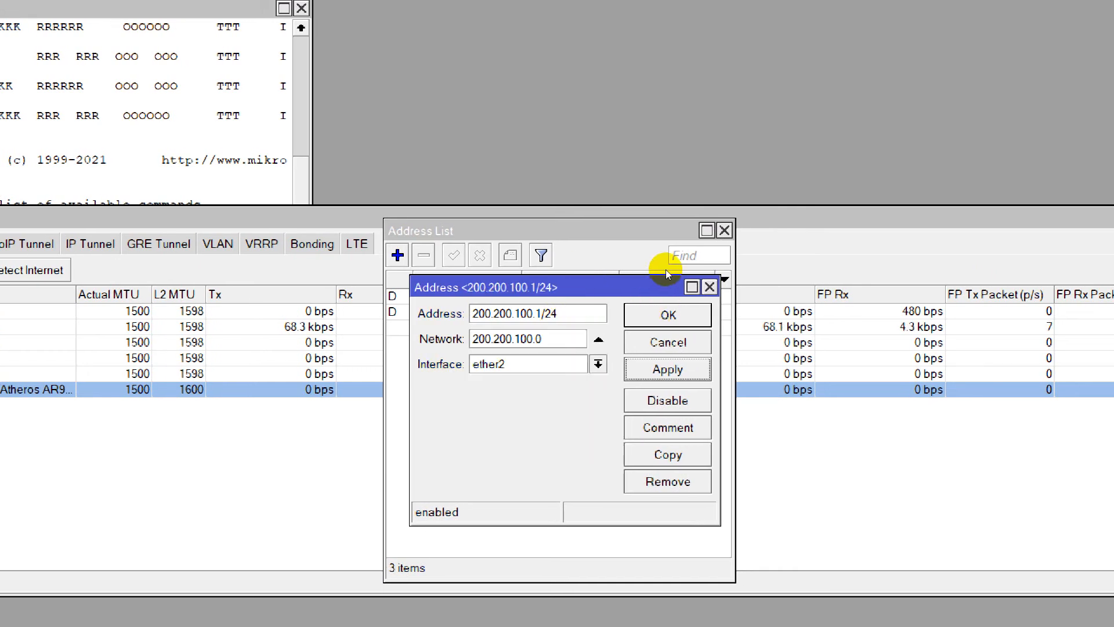
click(667, 314)
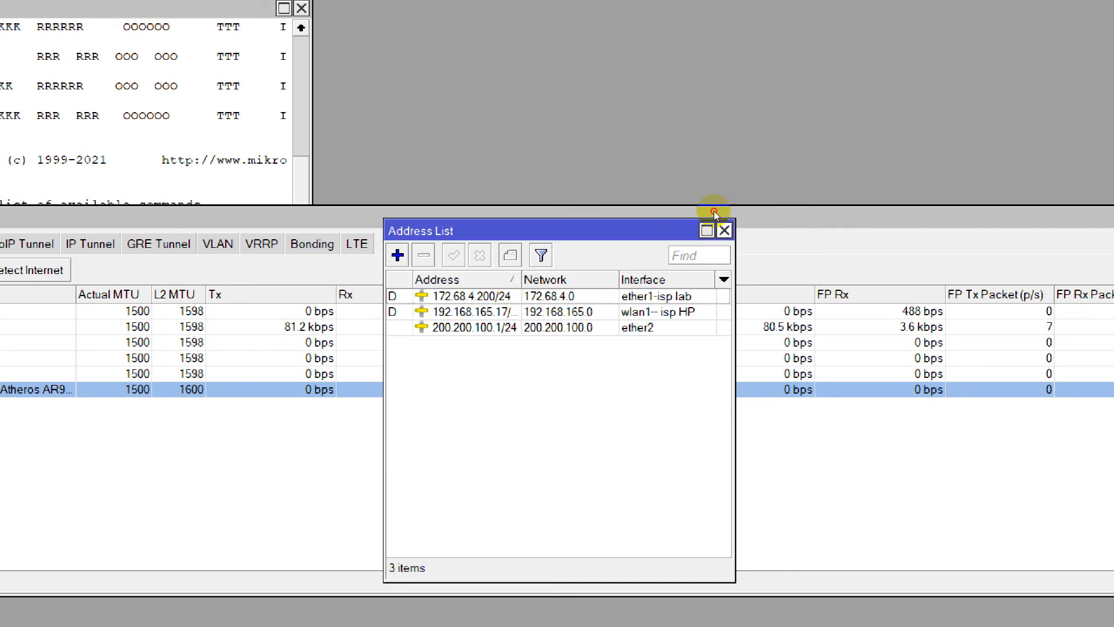
click(724, 230)
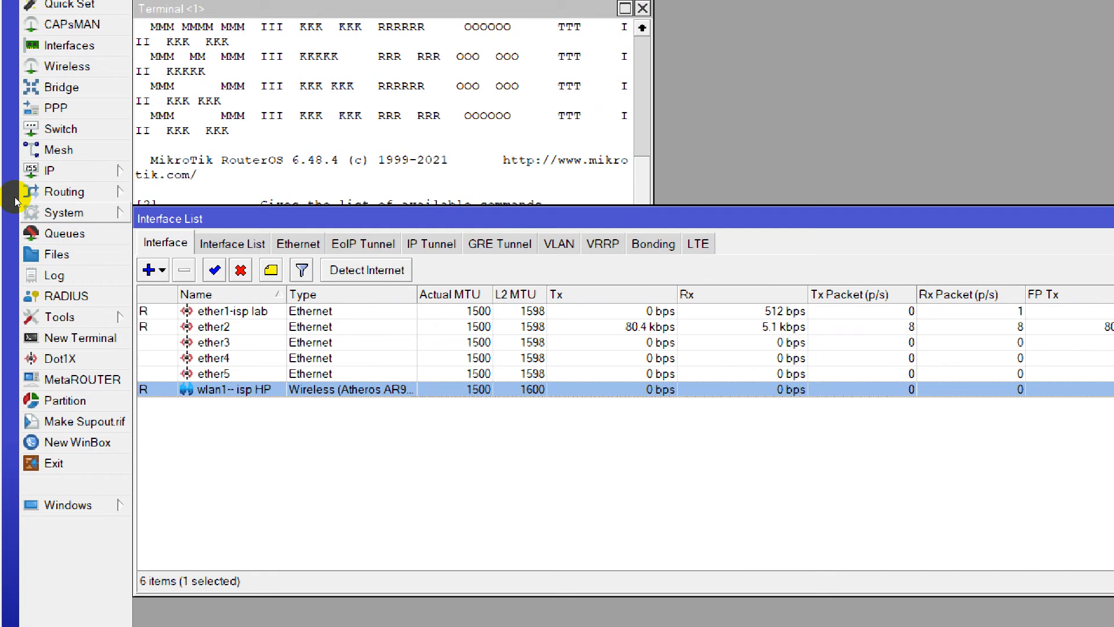
Run DHCP Setup on ether2, accepting the proposed network settings and the address pool ending at 200.200.100.254.
click(50, 172)
click(162, 297)
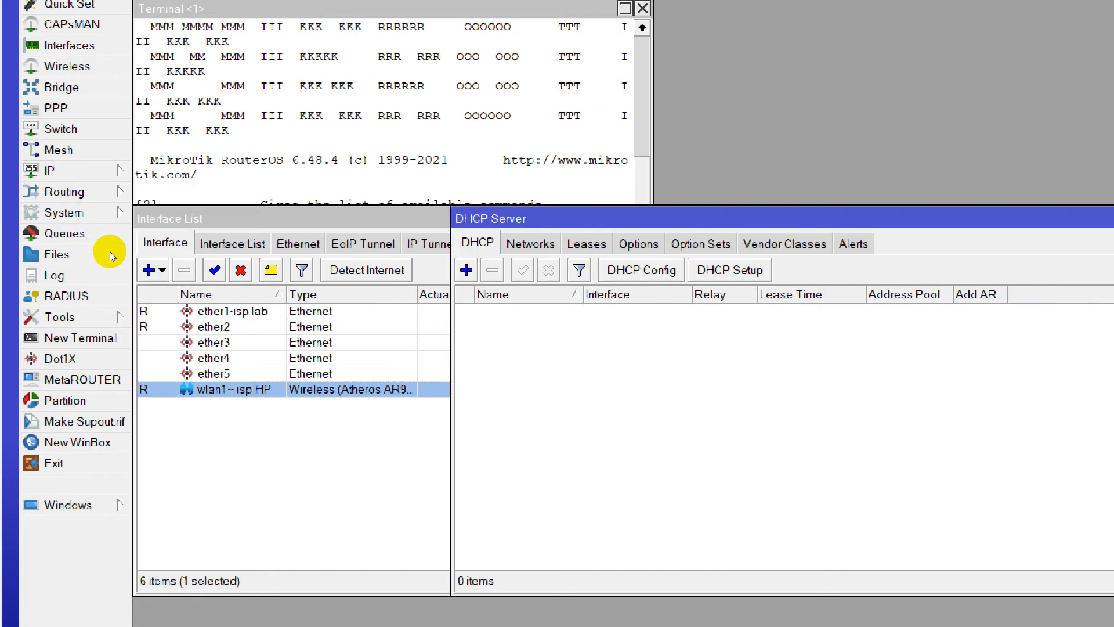
click(730, 270)
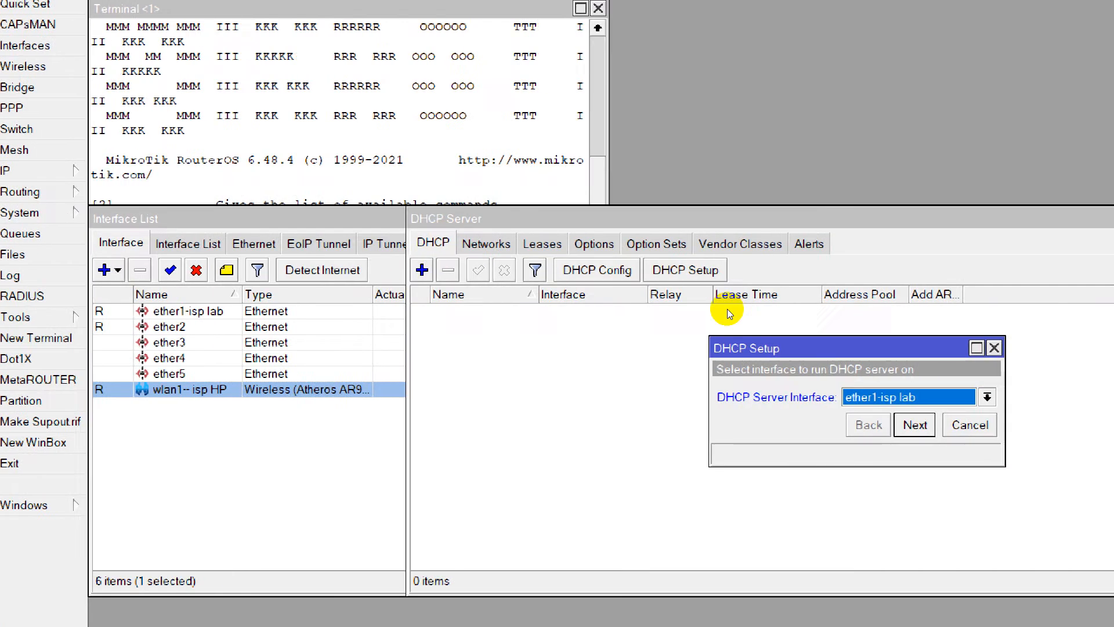
click(962, 397)
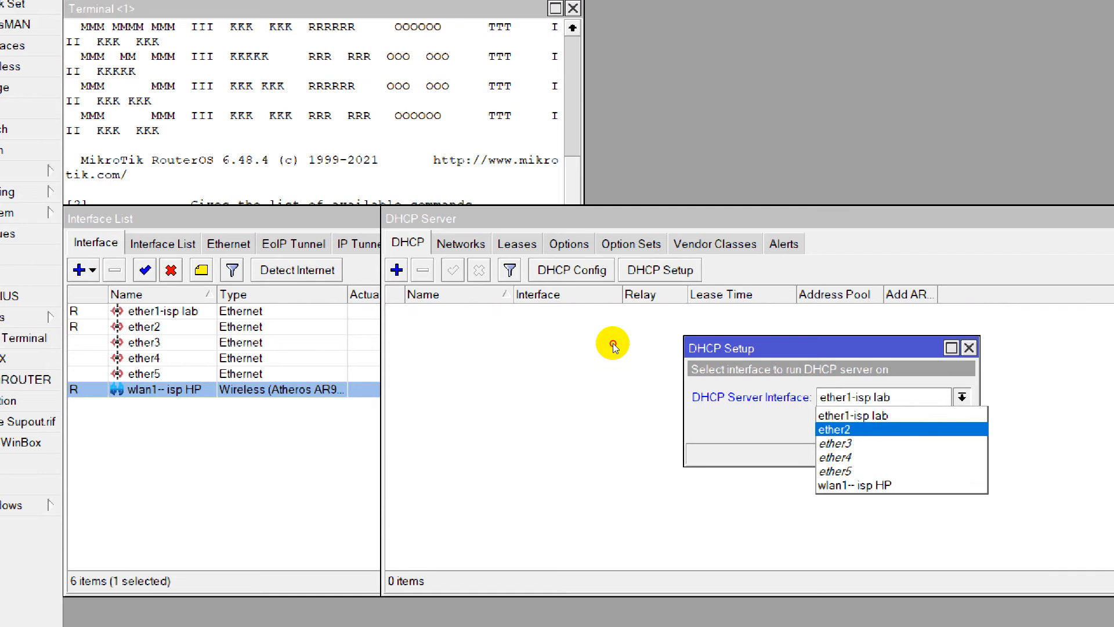
click(834, 429)
click(890, 425)
key(Return)
key(Return)
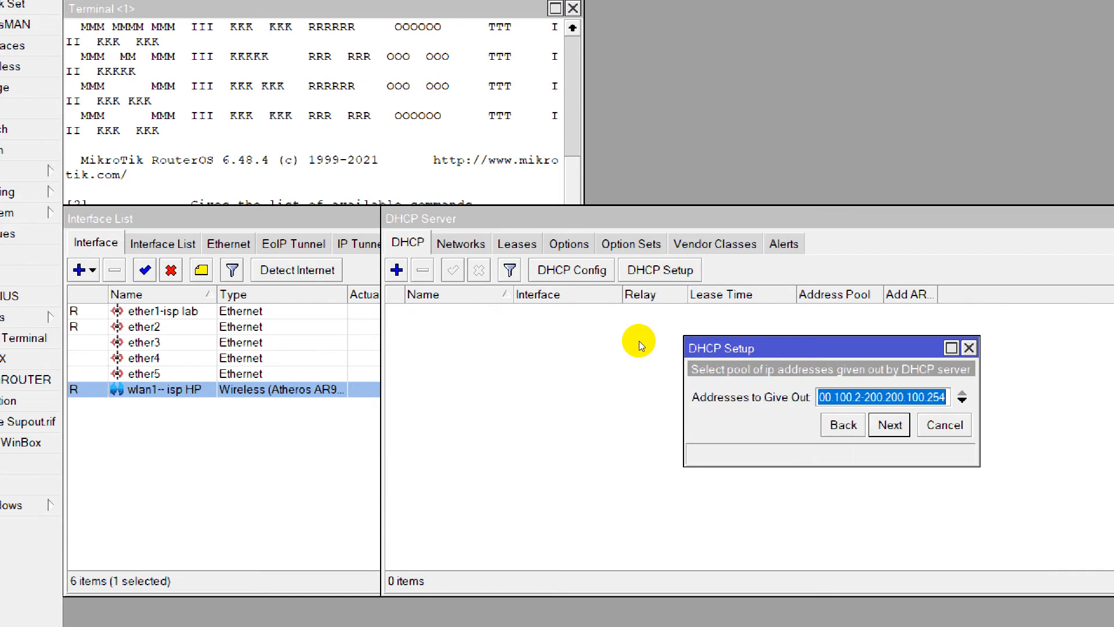
key(Return)
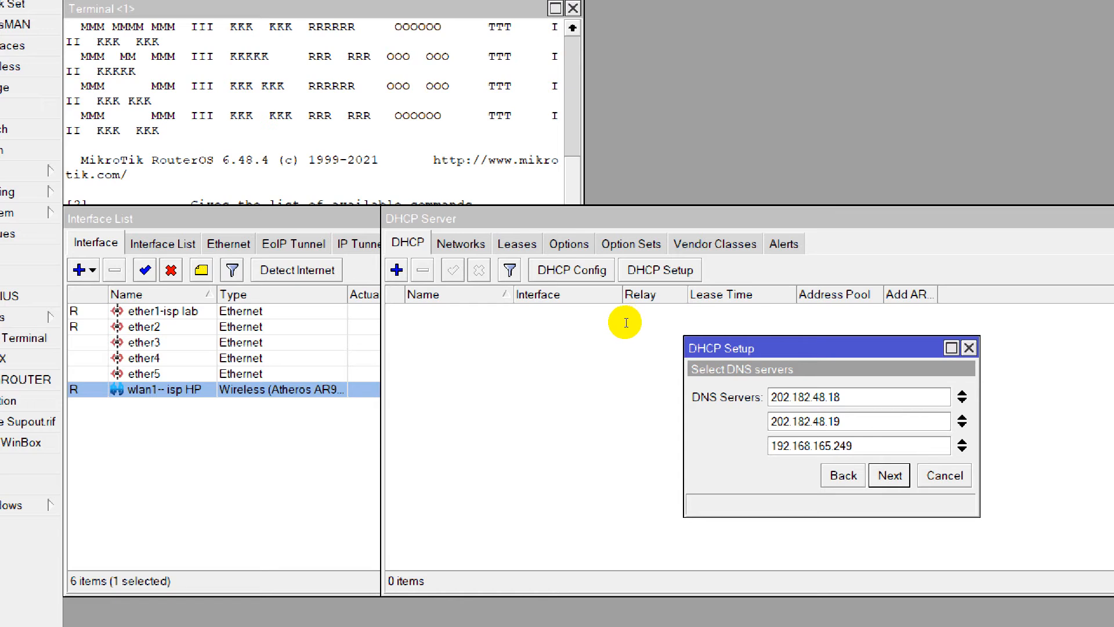
Keep the DNS servers 202.182.48.18, 202.182.48.19 and 192.168.165.249, accept the proposed lease time and finish the DHCP setup.
drag(856, 398, 738, 406)
mouse_move(620, 337)
mouse_down()
mouse_move(557, 347)
mouse_move(578, 319)
mouse_move(604, 351)
mouse_move(545, 357)
mouse_up()
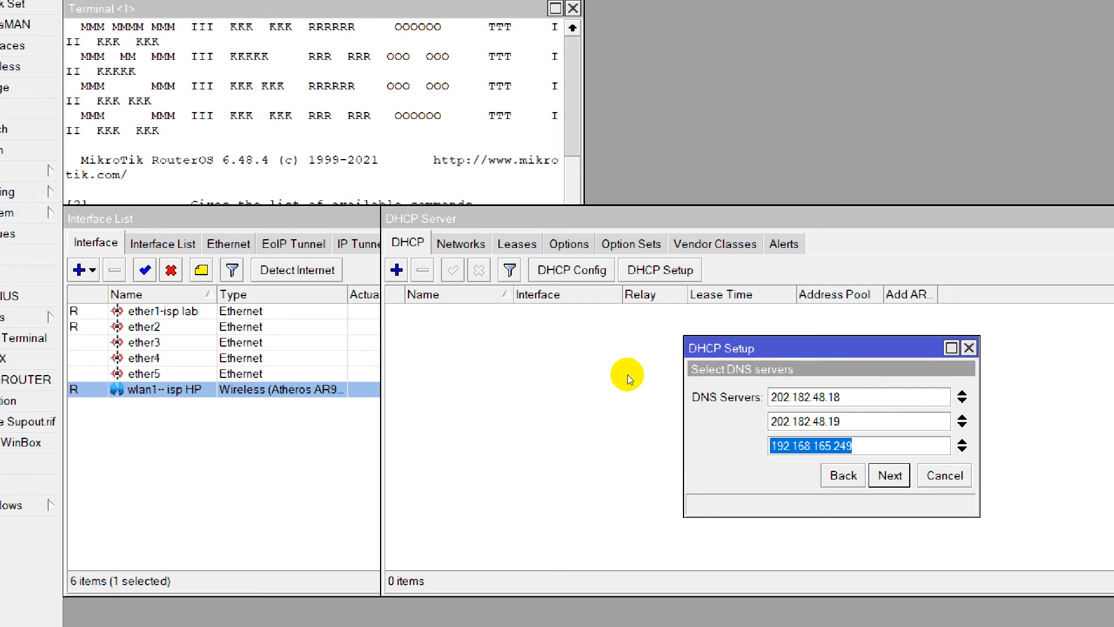
key(Return)
key(Return)
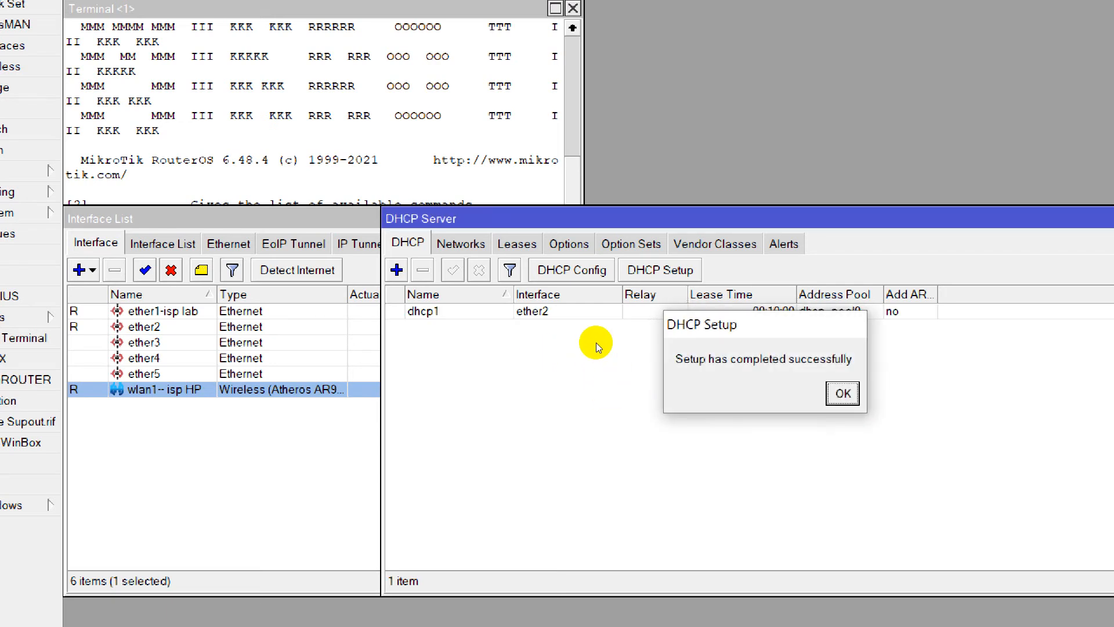
key(Return)
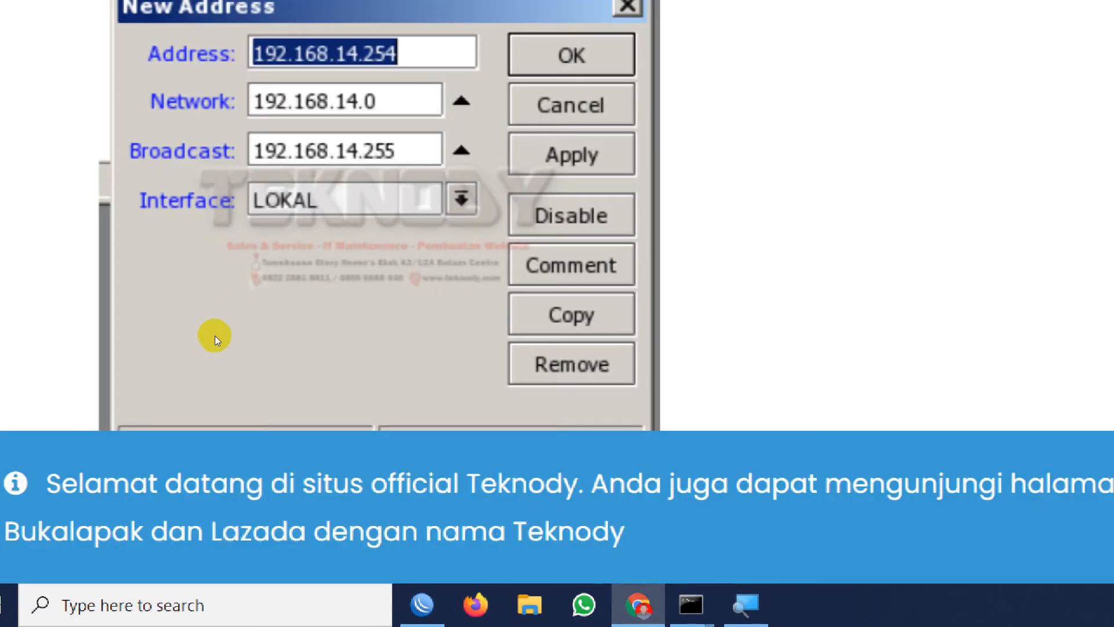
Switch to Chrome and examine the tutorial's finished address list and its first firewall mangle rule for connections coming from the local interface.
scroll(215, 335, down, 10)
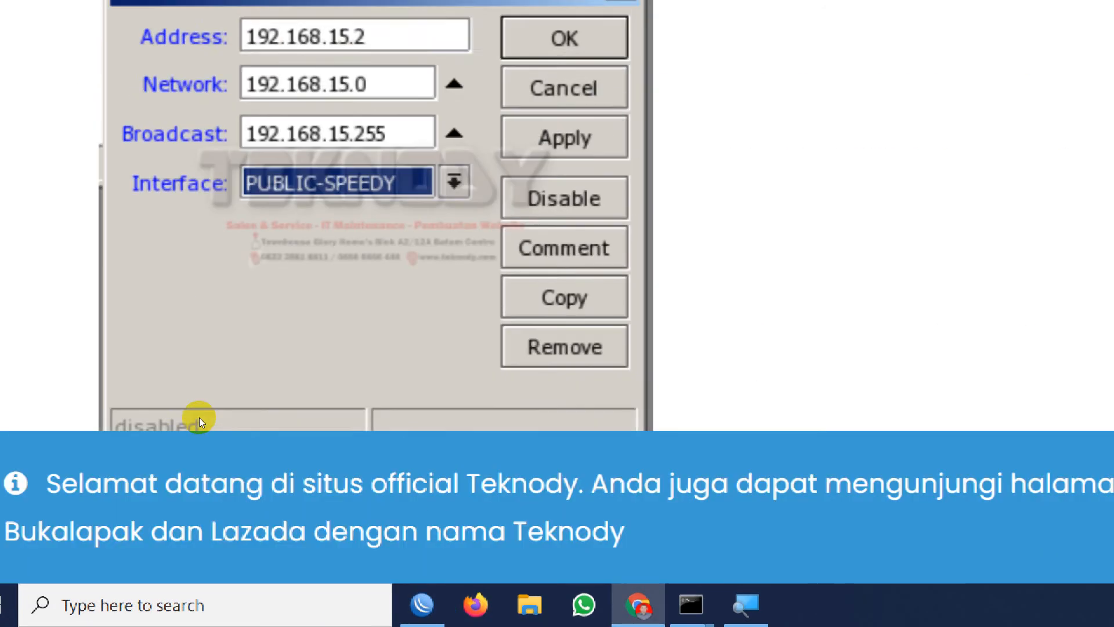
ctrl+scroll(483, 391, down, 4)
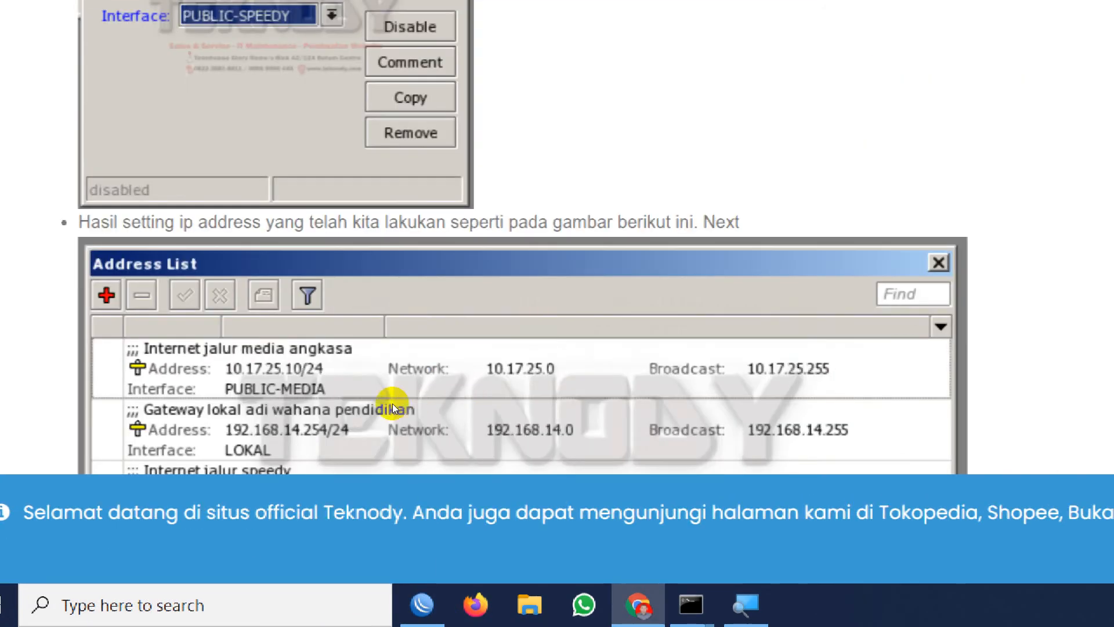
scroll(281, 325, up, 7)
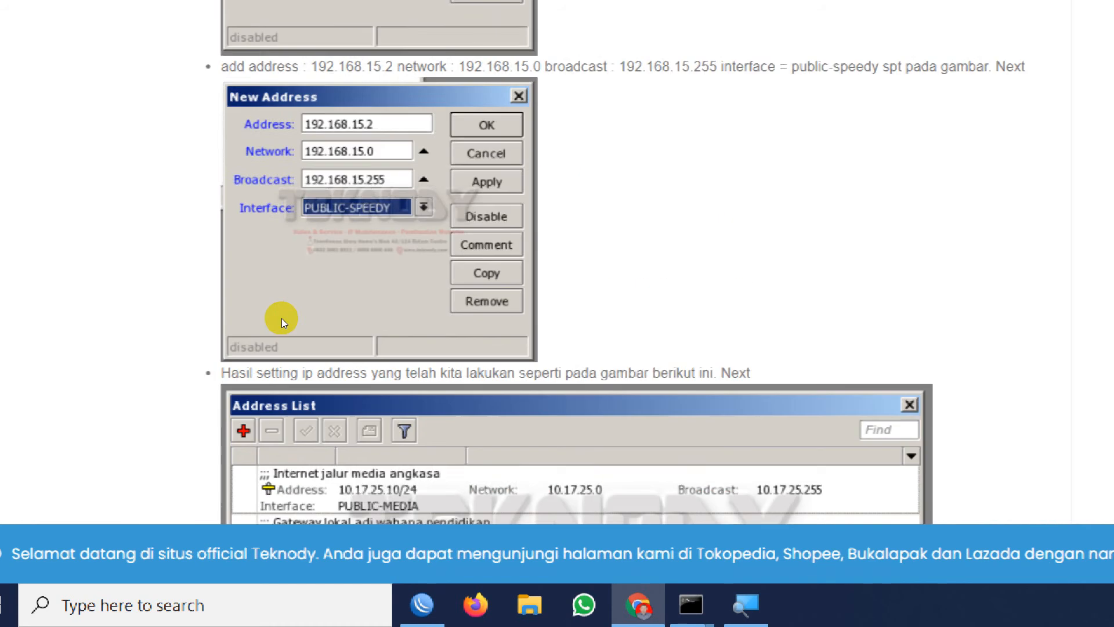
scroll(185, 406, down, 6)
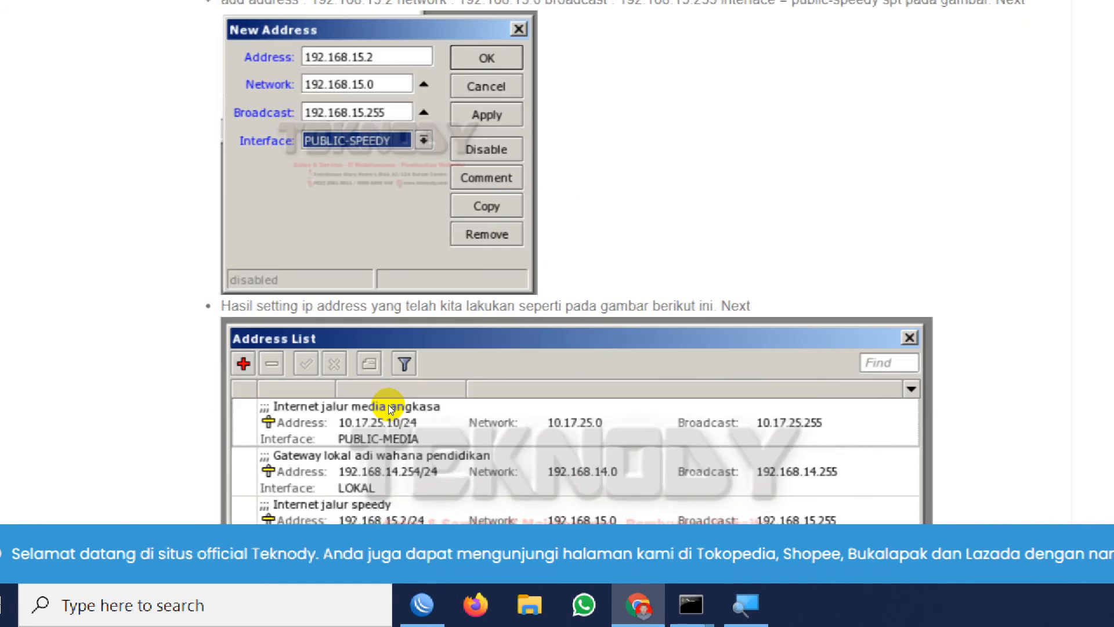
scroll(236, 429, down, 9)
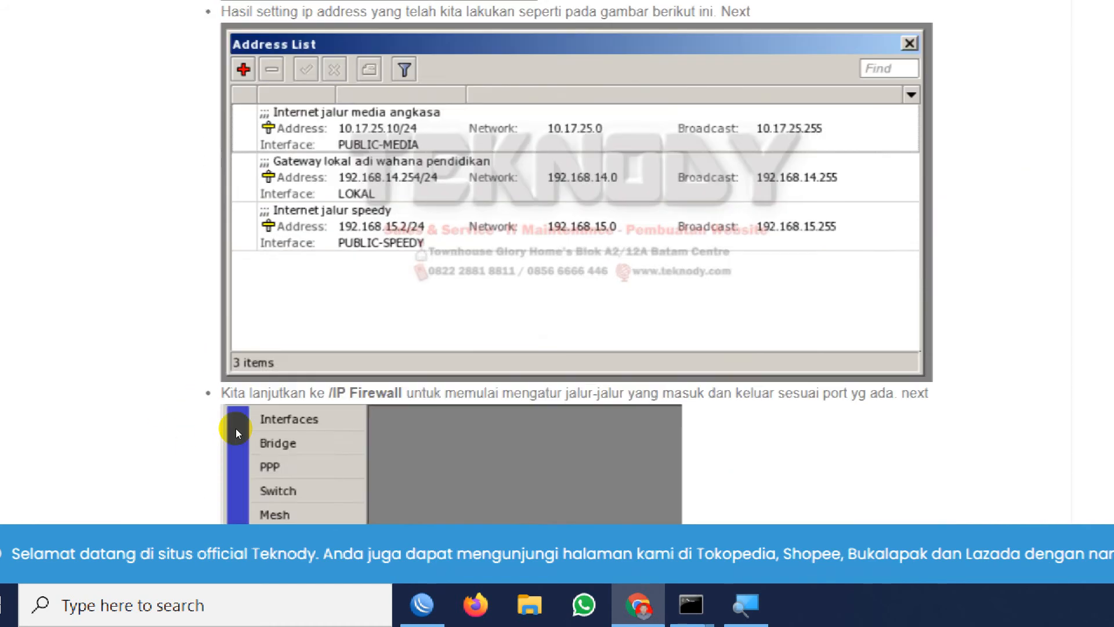
scroll(292, 420, down, 9)
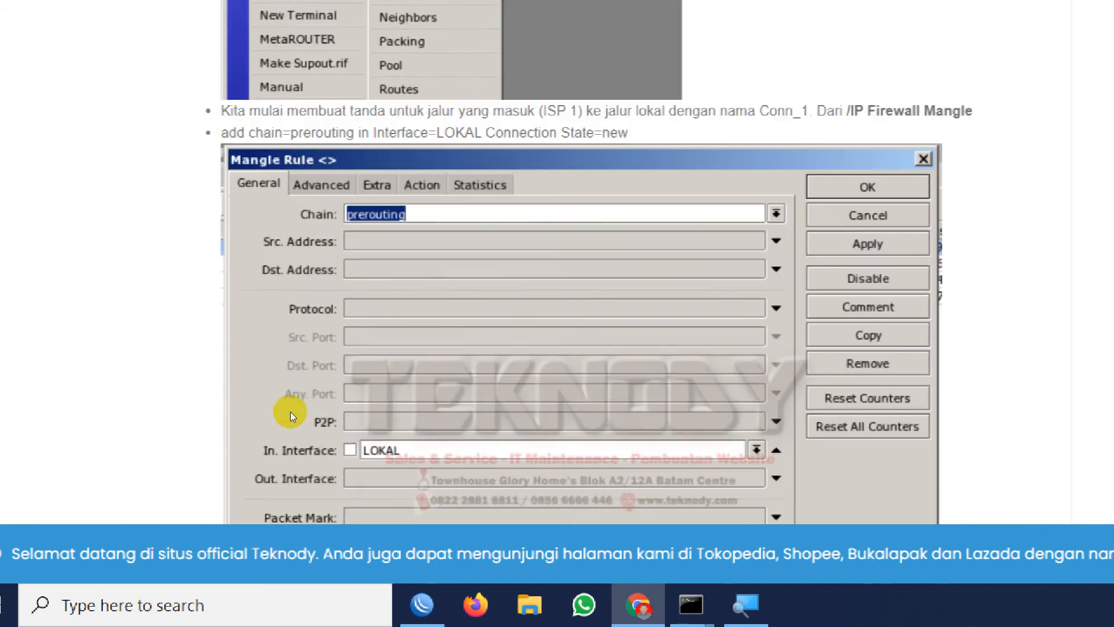
scroll(297, 350, up, 5)
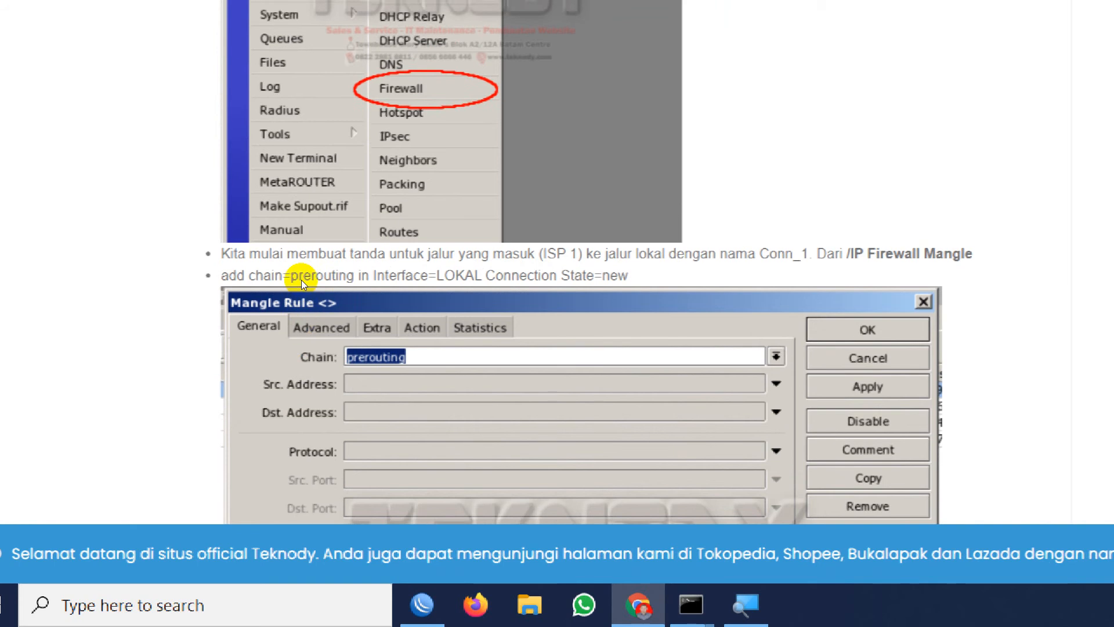
scroll(299, 340, down, 9)
scroll(287, 295, up, 6)
scroll(283, 285, up, 2)
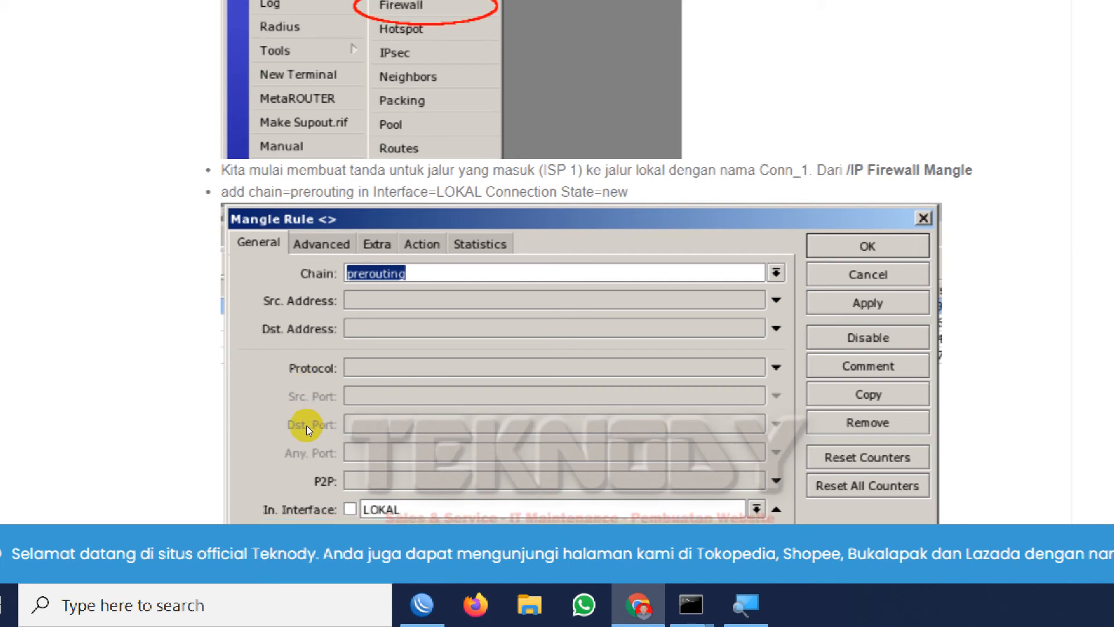
scroll(306, 426, down, 5)
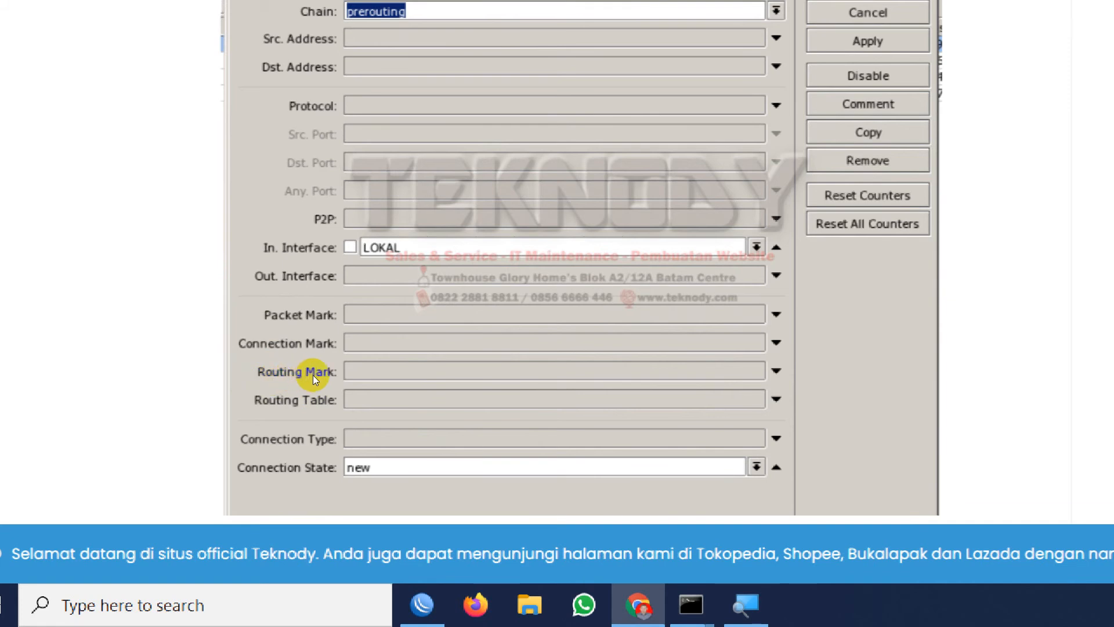
Examine the tutorial's first mangle rule for ISP 1, covering its general, Nth and connection-marking settings.
scroll(302, 391, down, 5)
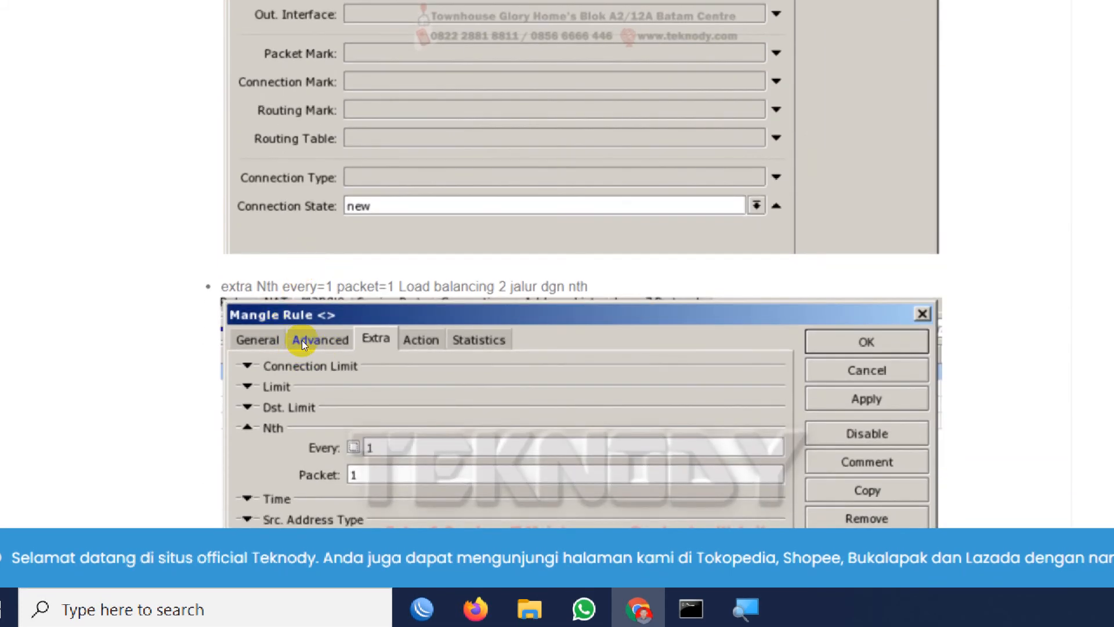
scroll(317, 347, down, 2)
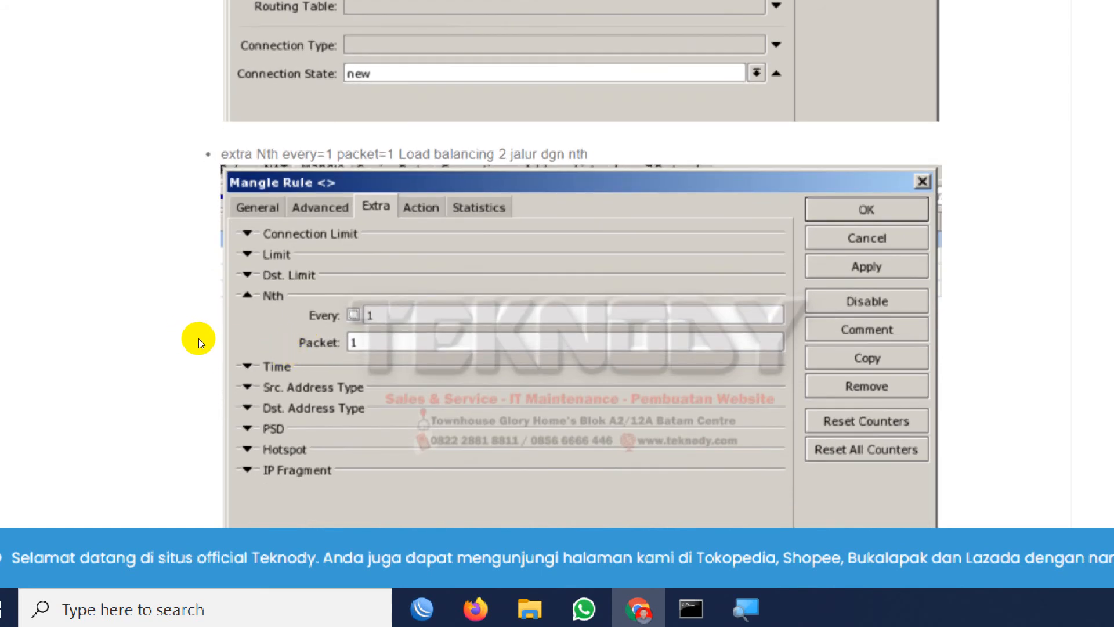
scroll(290, 346, up, 15)
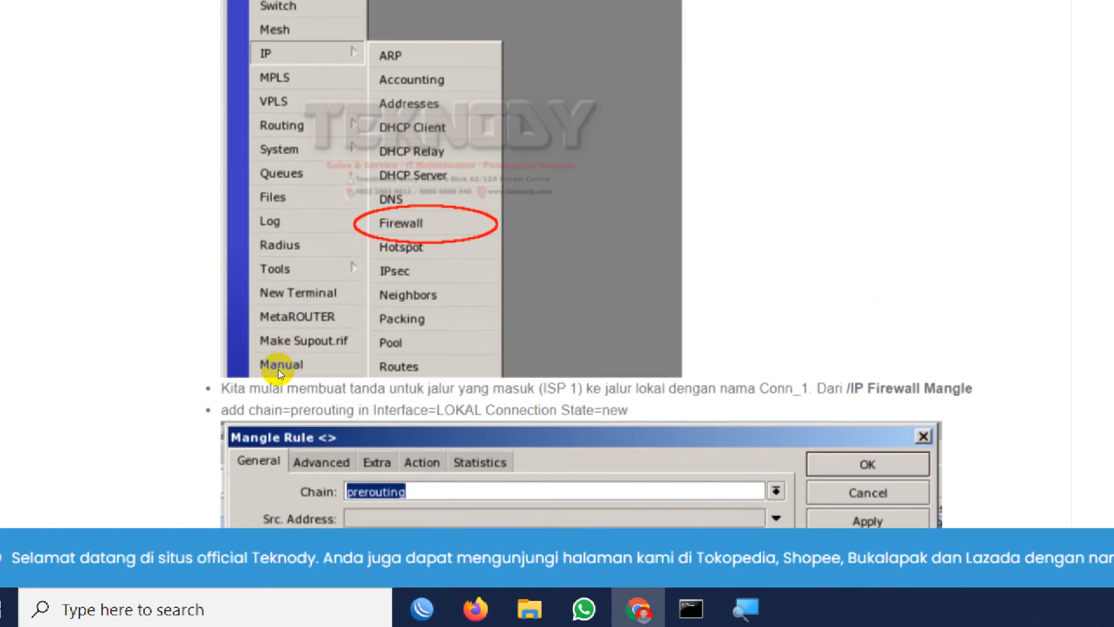
scroll(262, 503, down, 2)
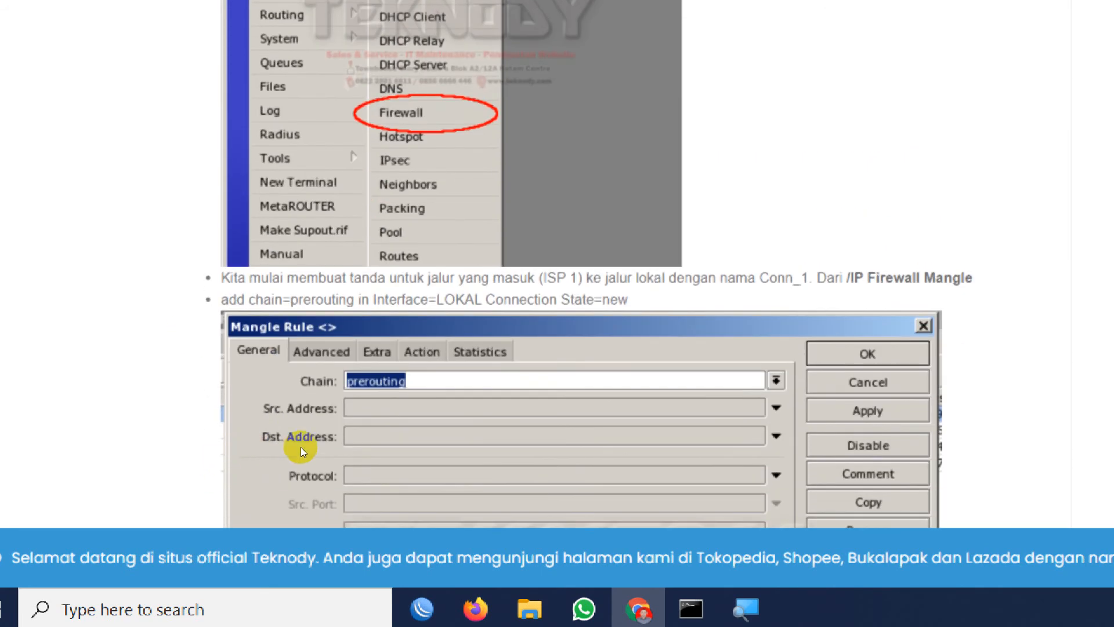
scroll(305, 441, down, 12)
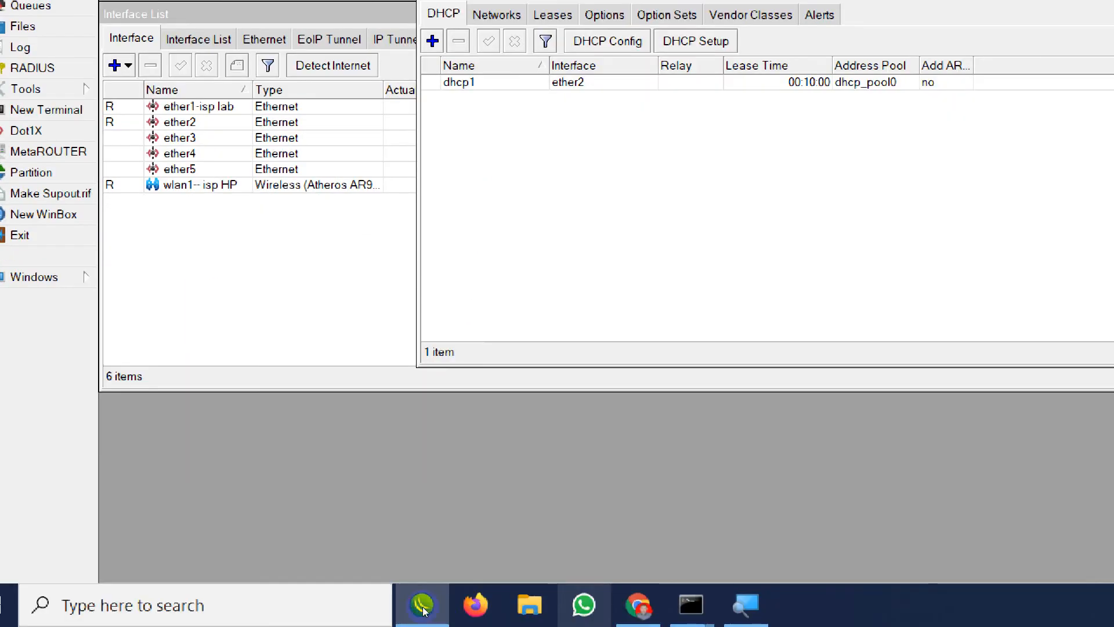
click(426, 609)
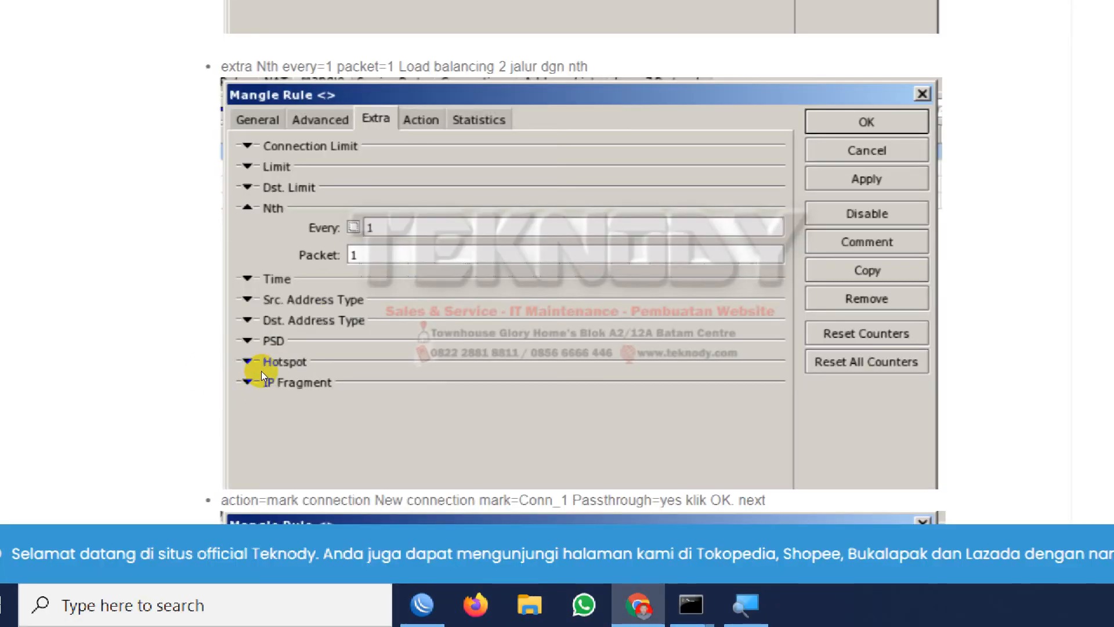
scroll(261, 371, down, 7)
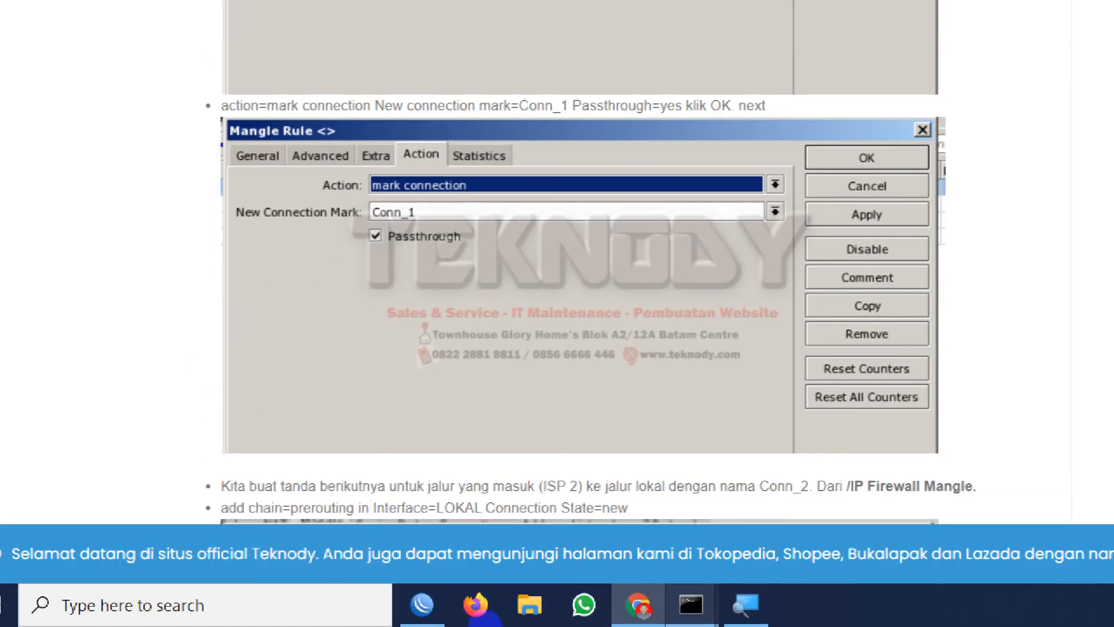
Reset Magnifier to 100%, minimize it, and enlarge the tutorial page in the browser instead.
click(746, 605)
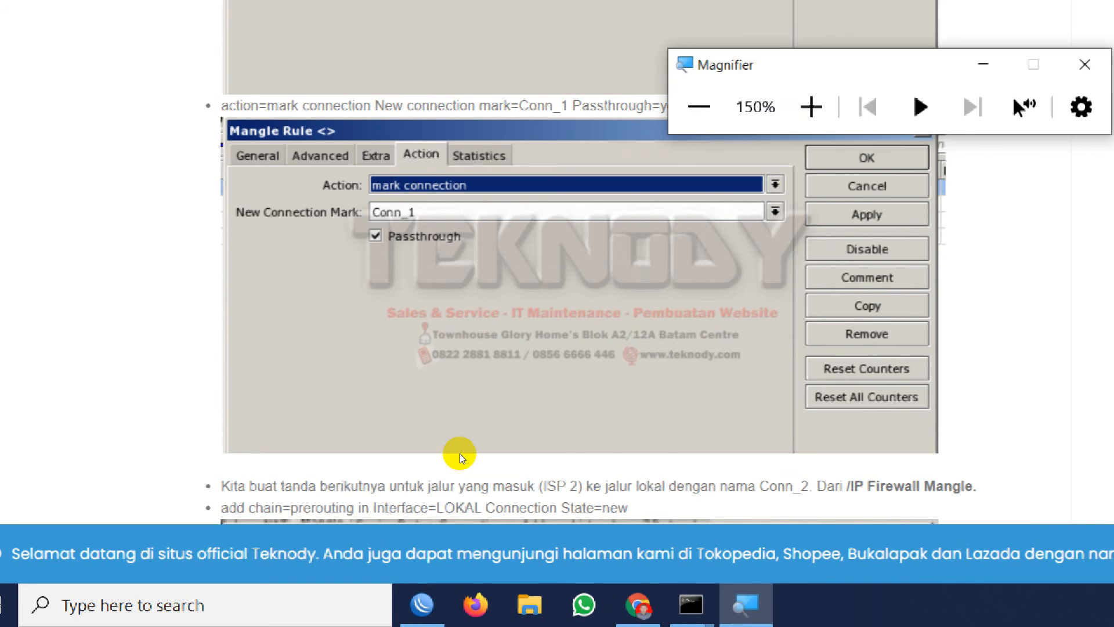
click(699, 106)
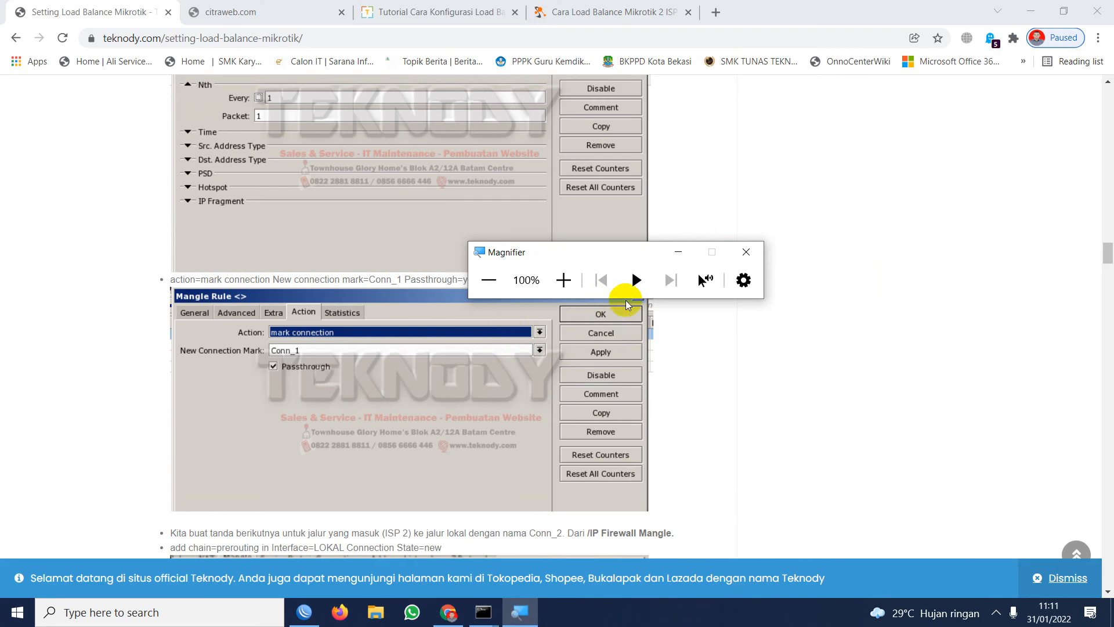
click(676, 253)
key(ctrl+plus)
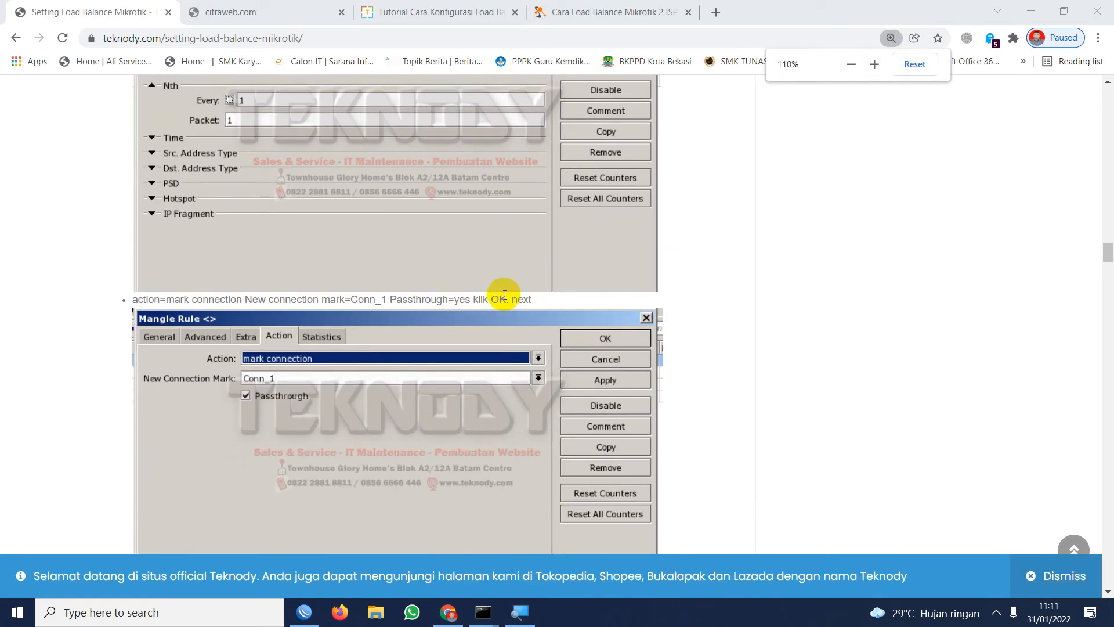
key(ctrl+plus)
Review the tutorial's complete Conn_1 mangle rule again, from chain and incoming interface to Nth values and connection mark.
scroll(395, 311, down, 2)
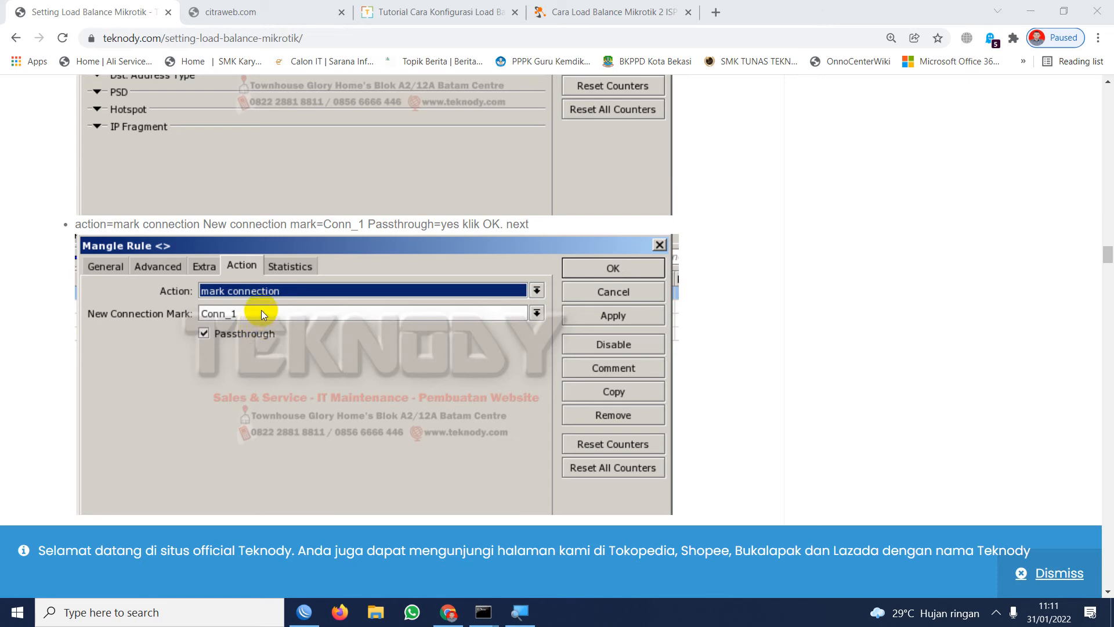
scroll(253, 239, up, 10)
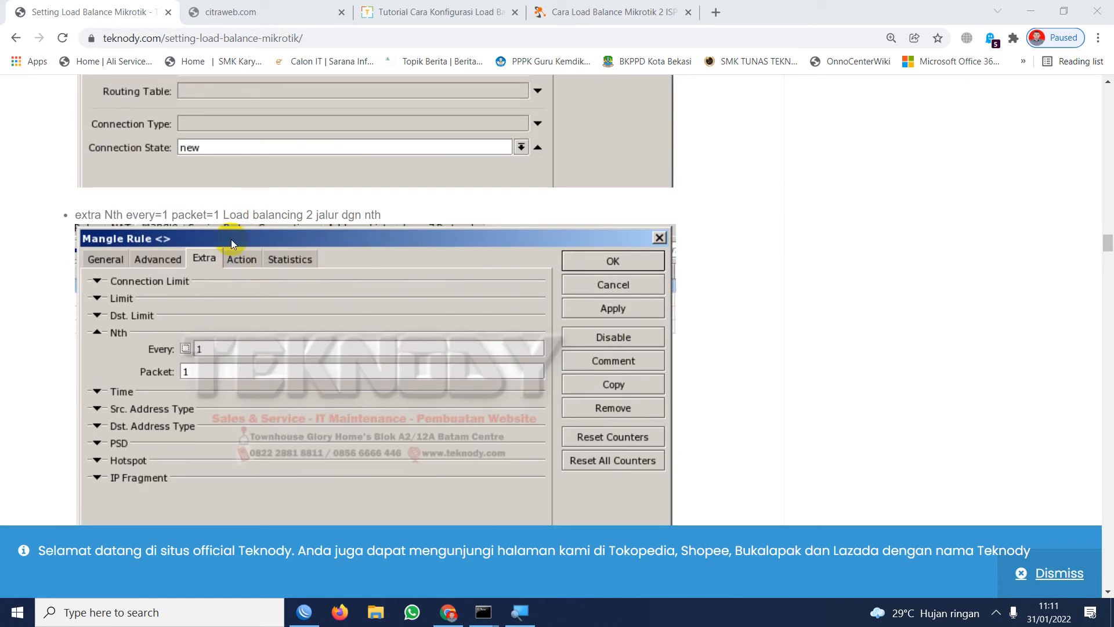
scroll(228, 235, up, 3)
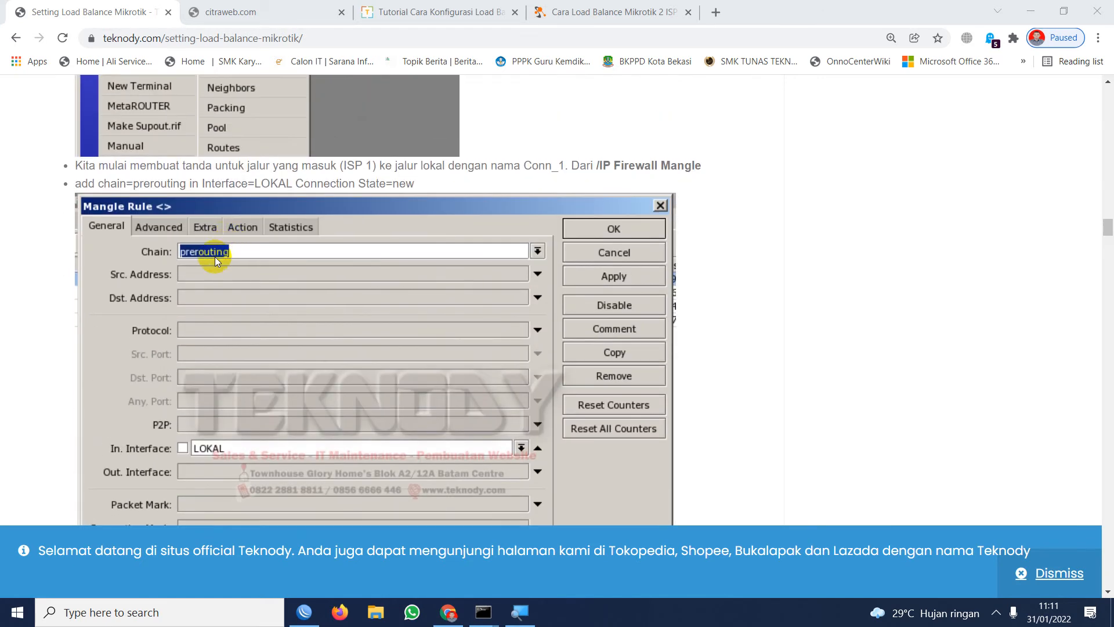
scroll(218, 267, up, 2)
scroll(239, 319, down, 2)
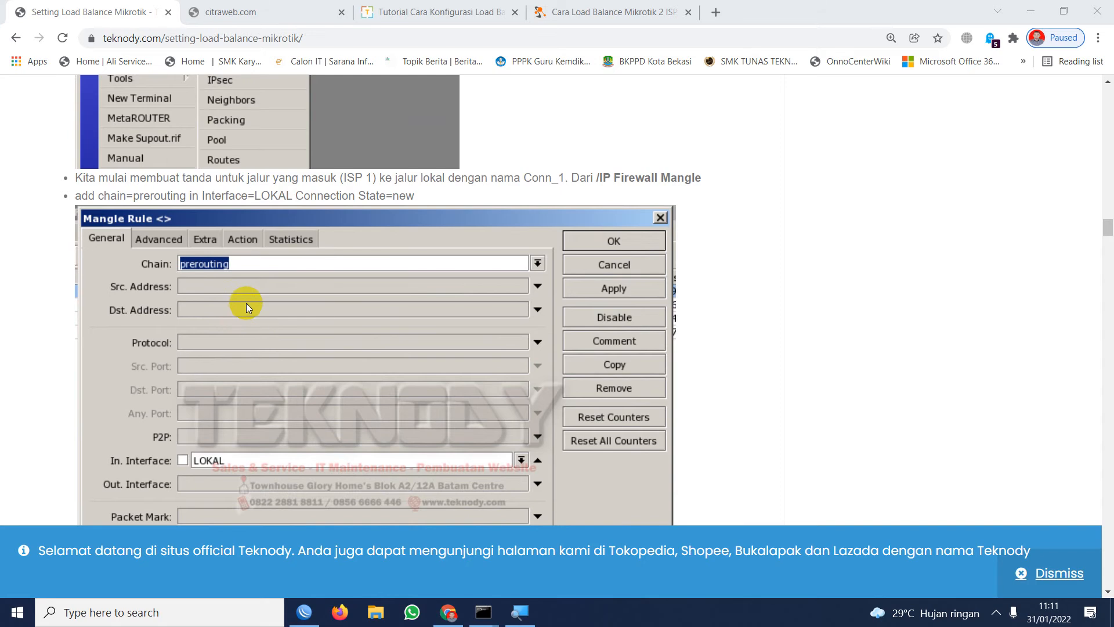
scroll(241, 294, down, 4)
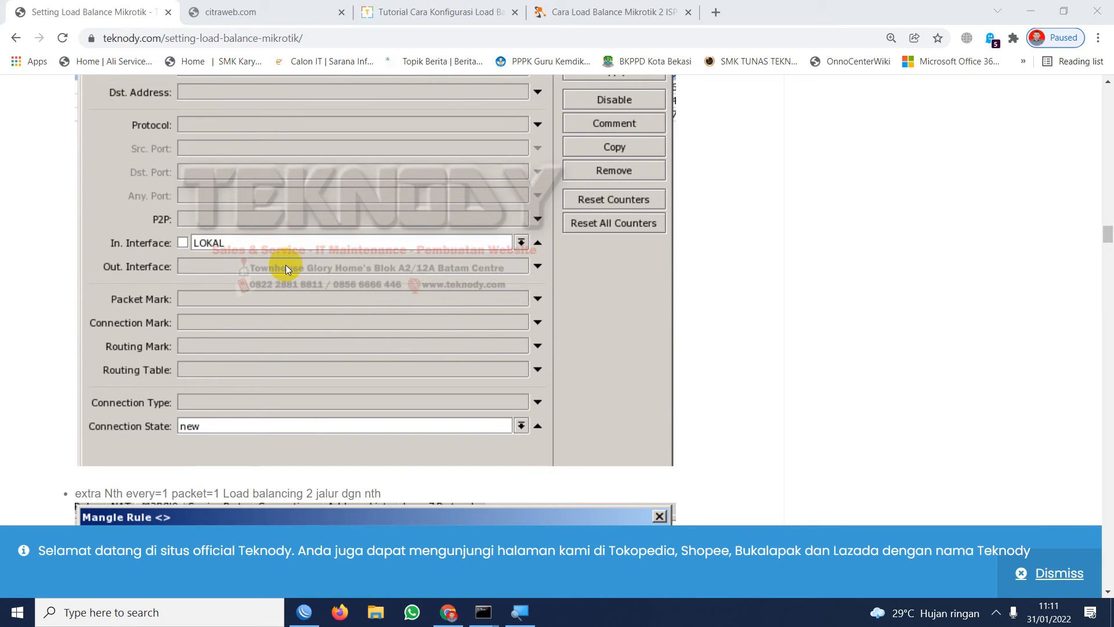
scroll(280, 291, down, 4)
scroll(194, 304, down, 2)
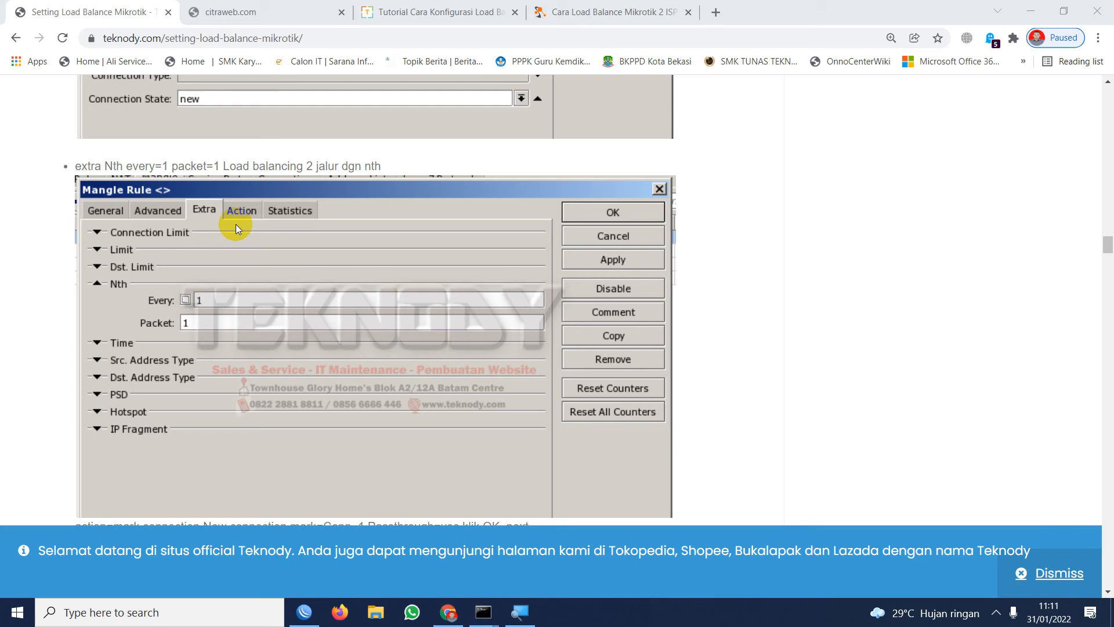
scroll(234, 225, down, 8)
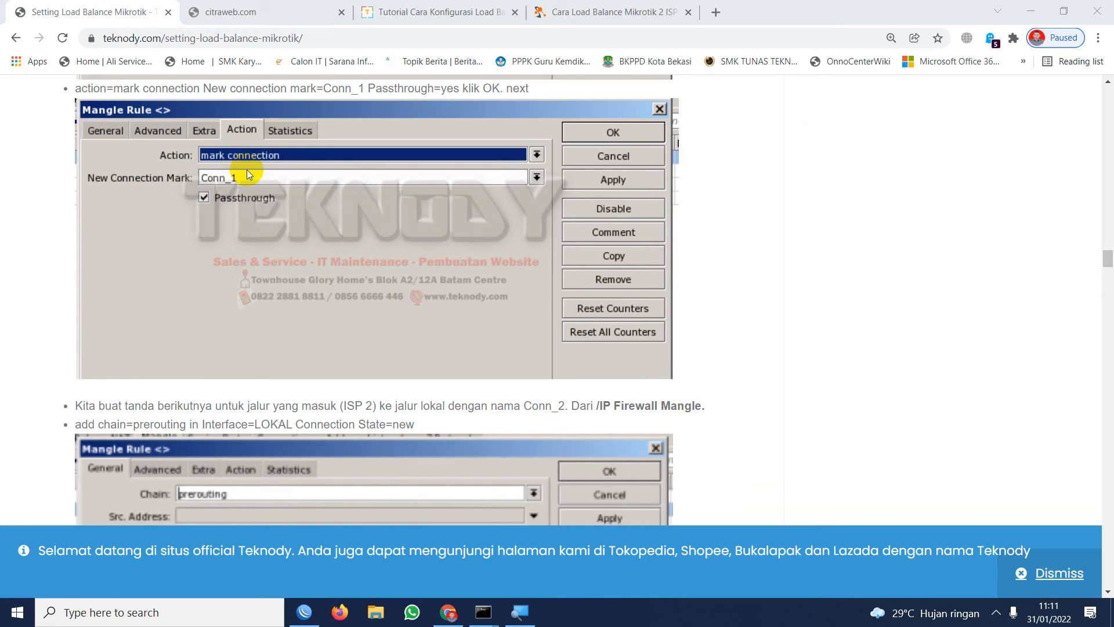
Examine the tutorial's second mangle rule for ISP 2, including its chain, interface, Nth values and Conn_2 marking action.
scroll(246, 169, down, 4)
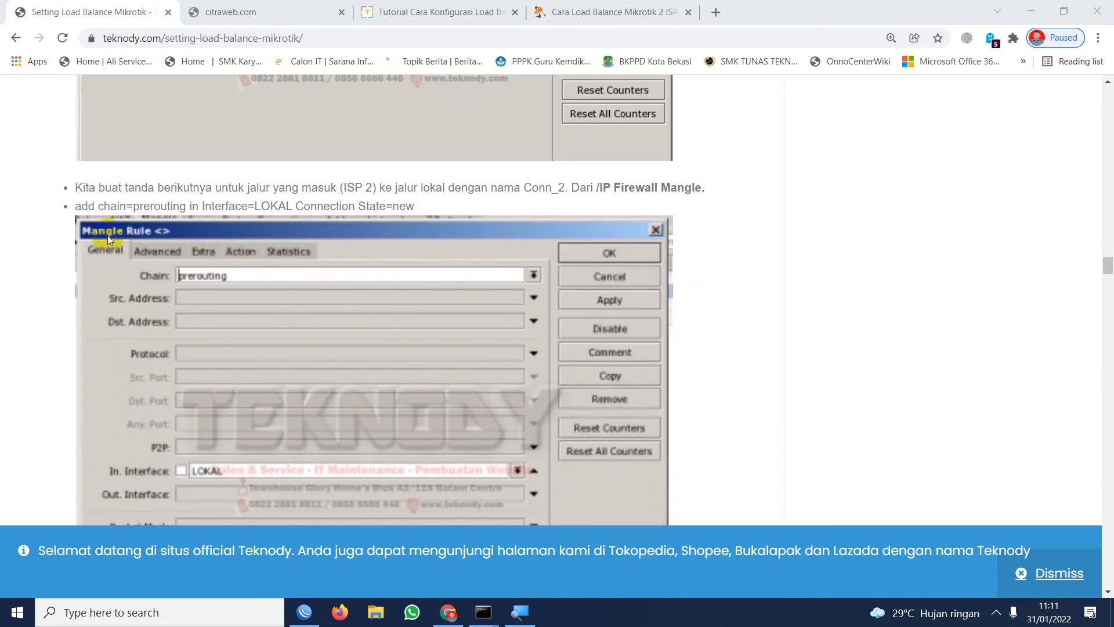
scroll(315, 308, down, 4)
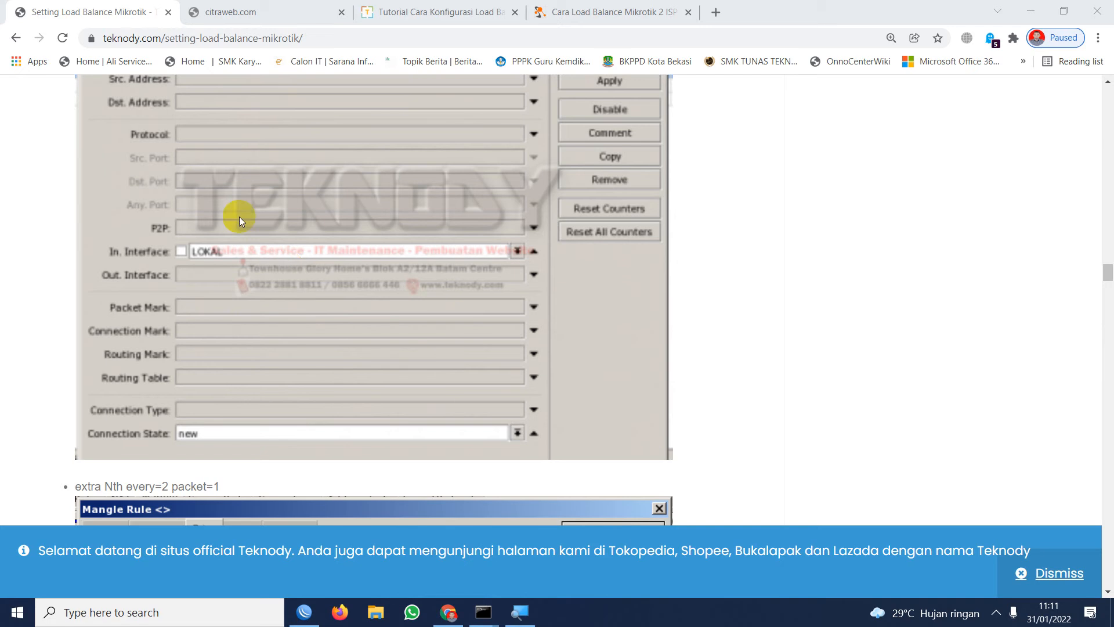
scroll(218, 151, up, 2)
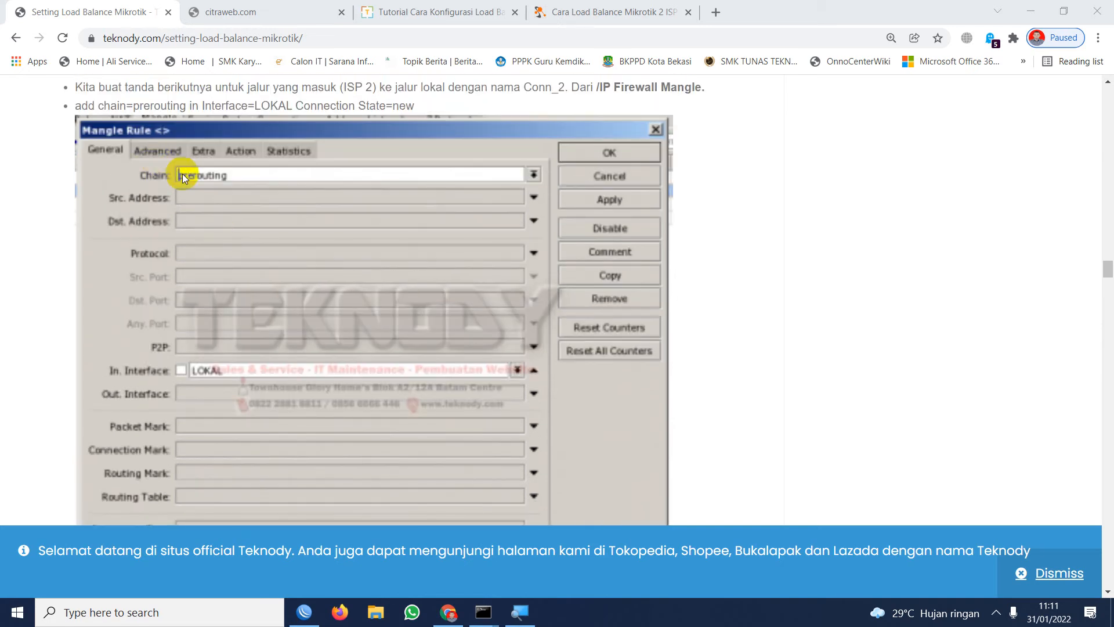
scroll(188, 196, down, 9)
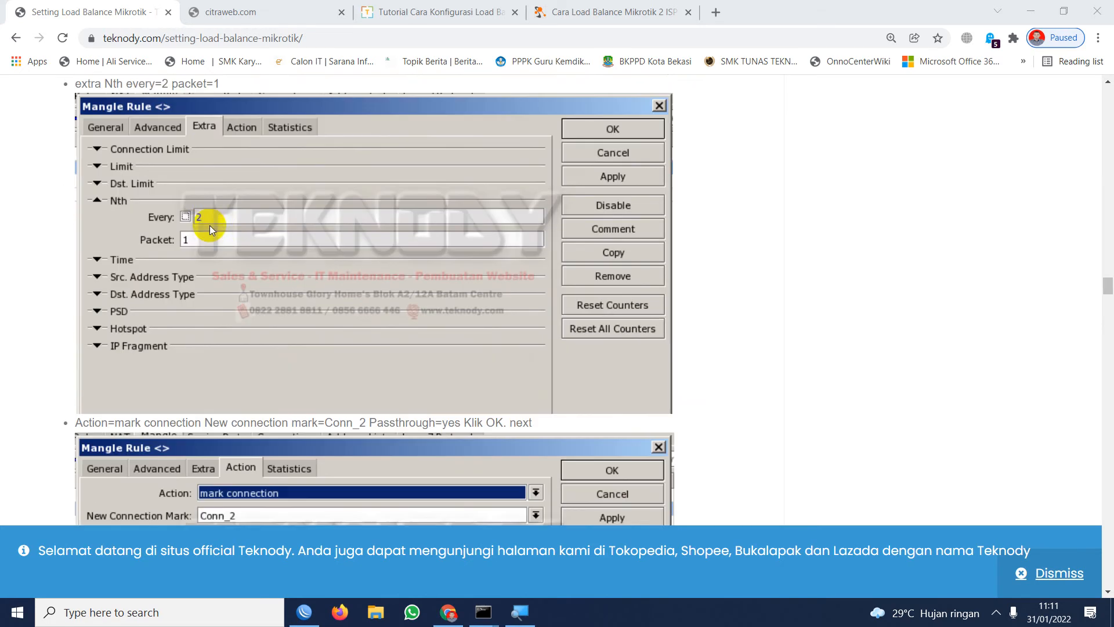
scroll(210, 225, down, 3)
scroll(210, 169, up, 4)
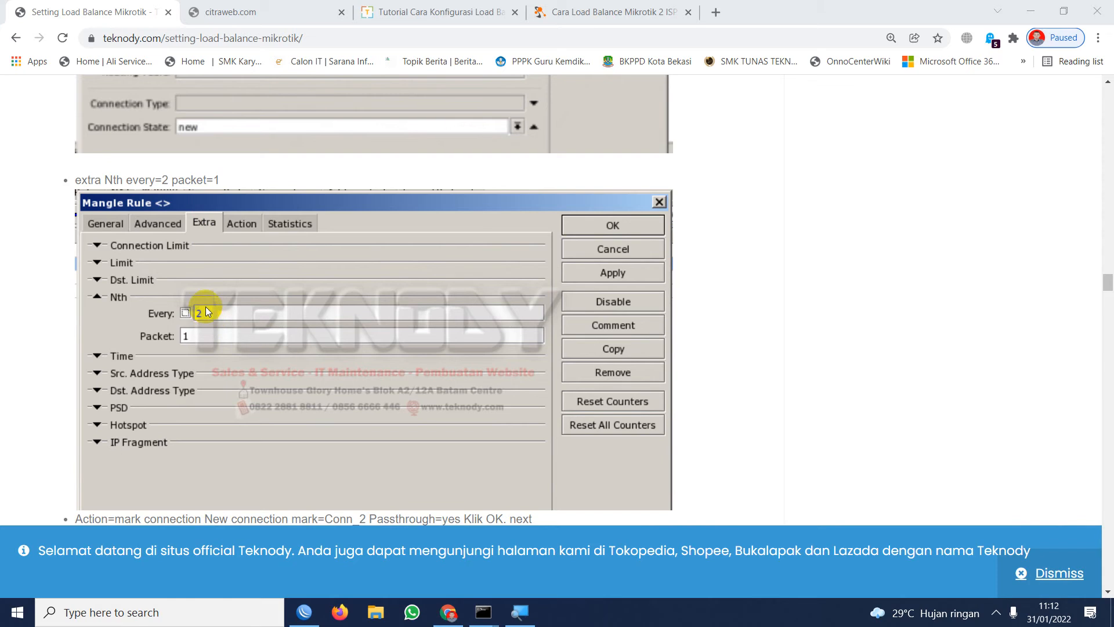
scroll(206, 295, down, 8)
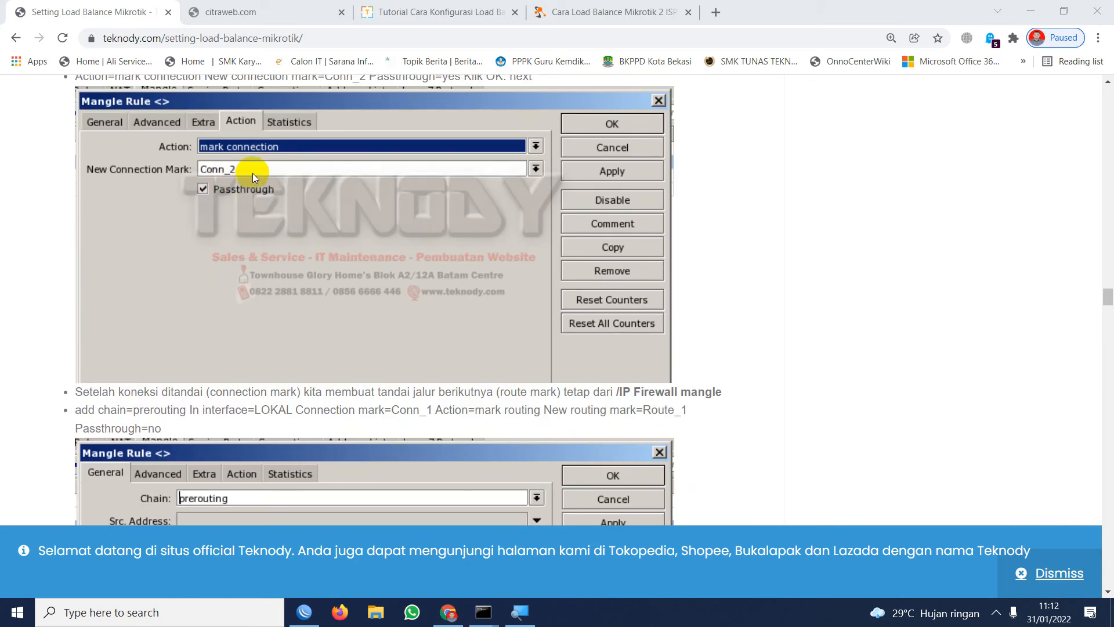
Examine the tutorial's routing-mark rules for both connections, and review its earlier interface and IP address sections.
scroll(233, 197, down, 6)
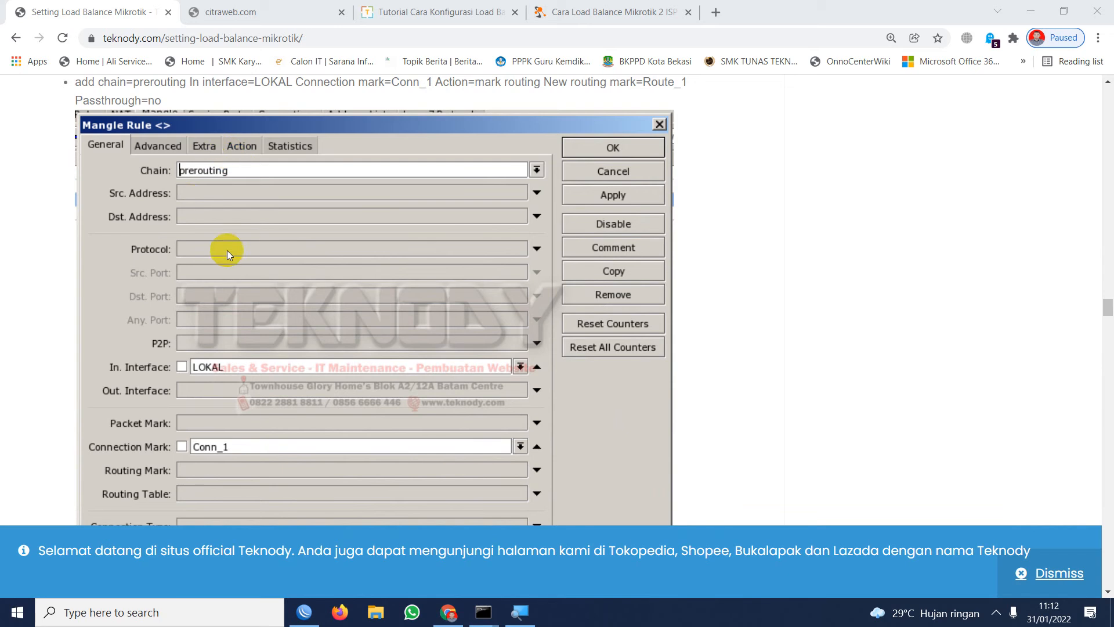
scroll(228, 250, down, 4)
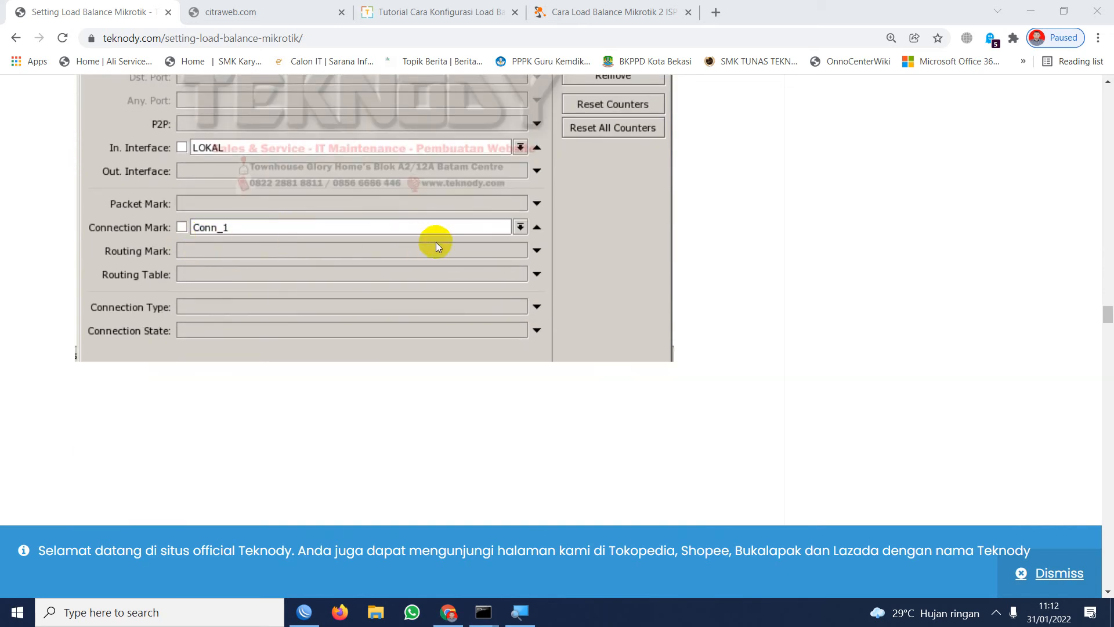
scroll(395, 247, down, 5)
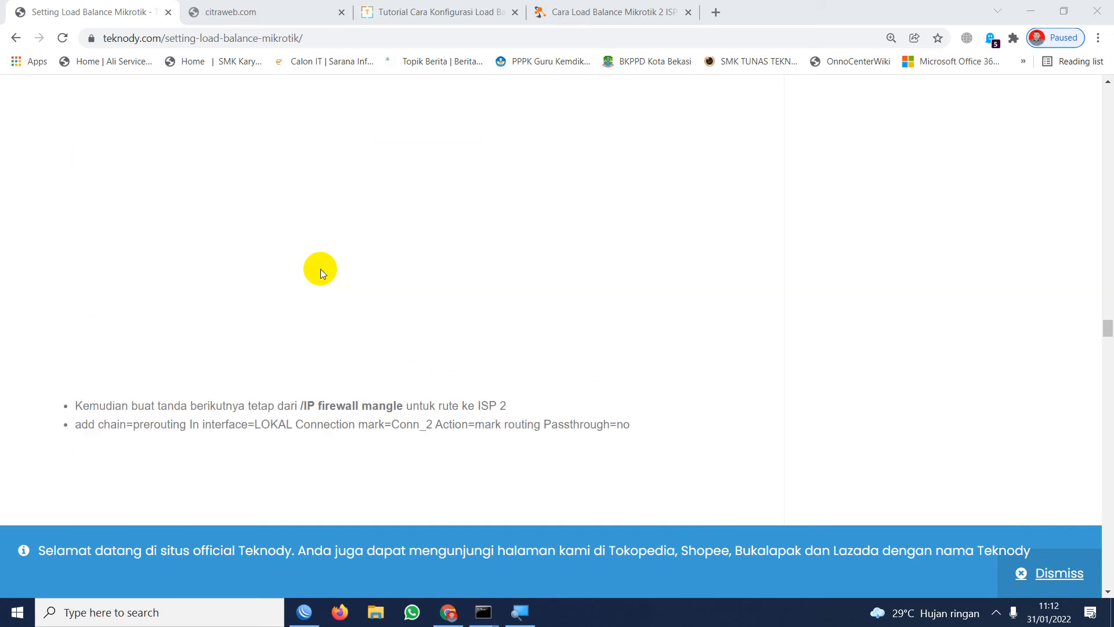
scroll(316, 273, down, 20)
scroll(281, 263, up, 20)
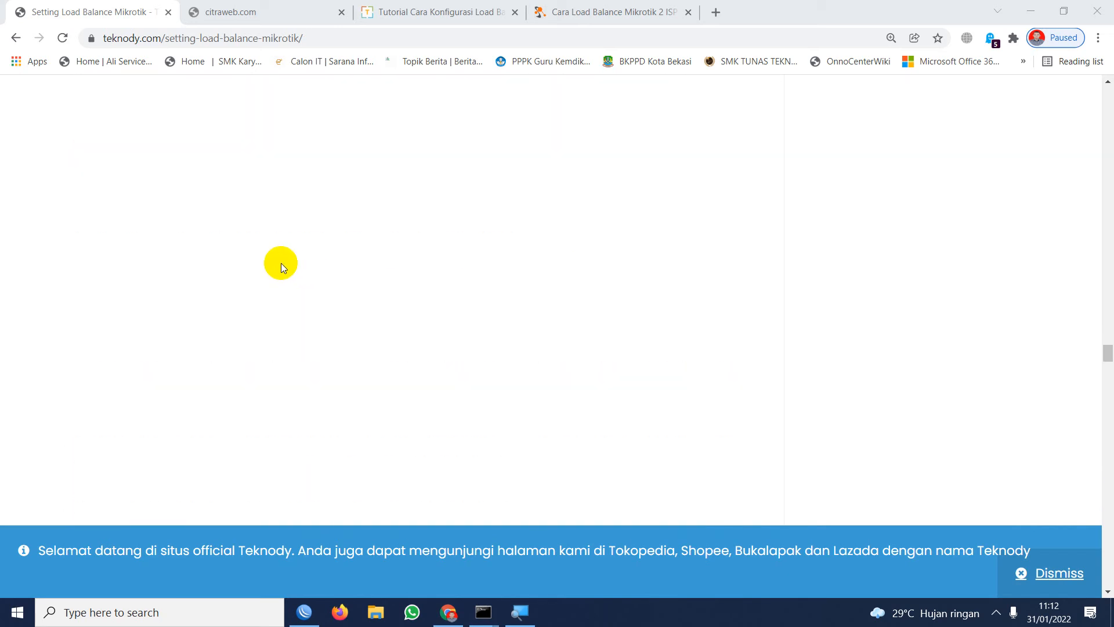
scroll(281, 263, up, 20)
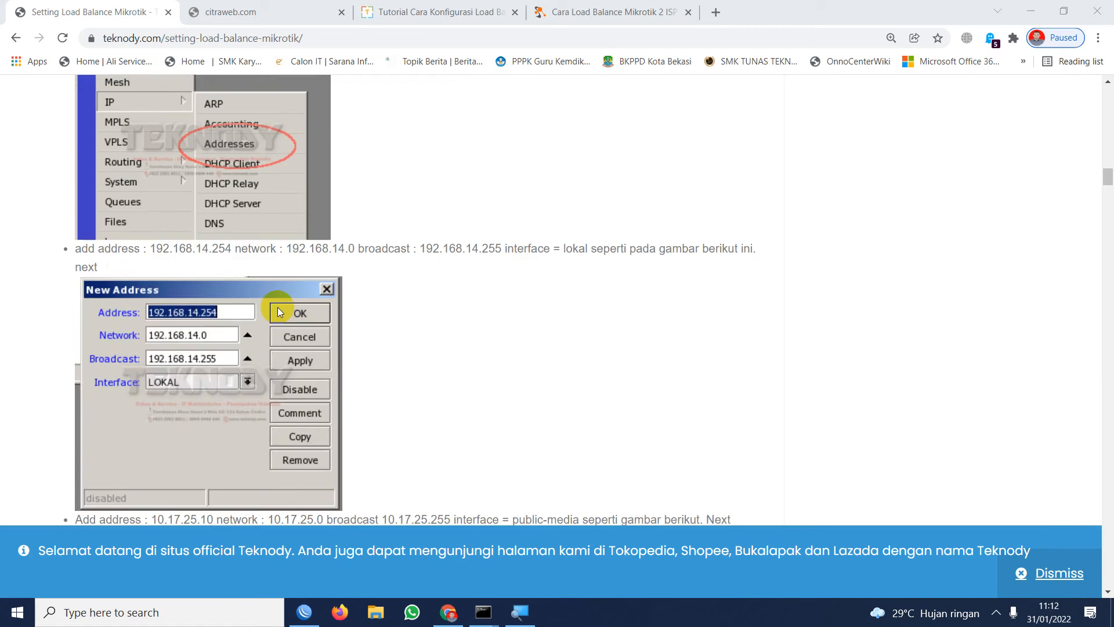
scroll(278, 302, up, 1)
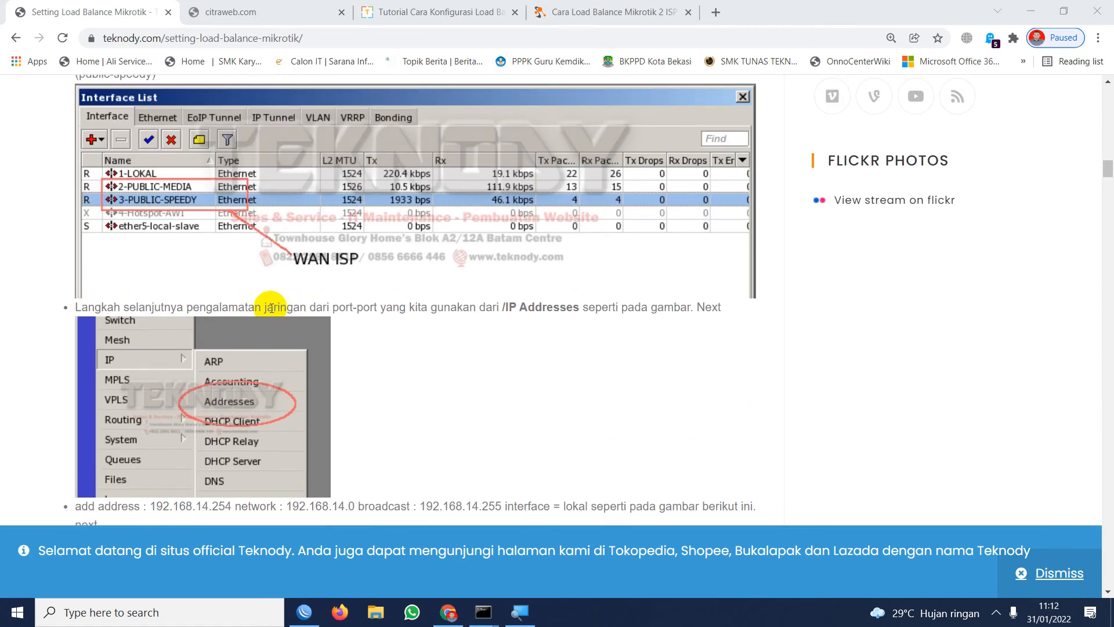
scroll(274, 307, down, 11)
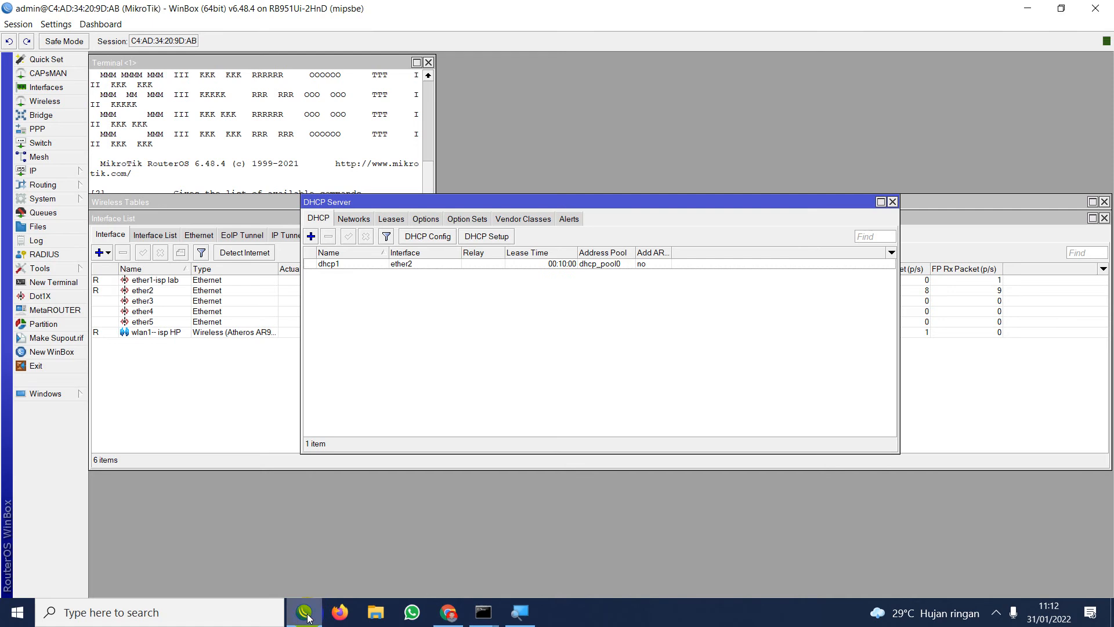
Switch to WinBox and start a new rule in the firewall's mangle table.
click(304, 612)
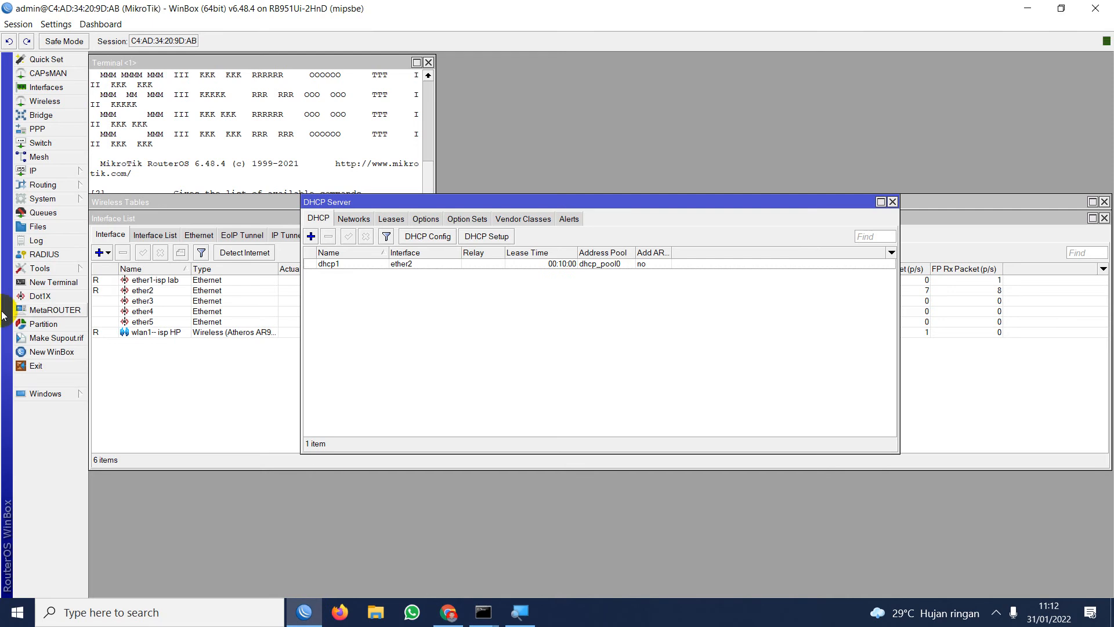
click(34, 170)
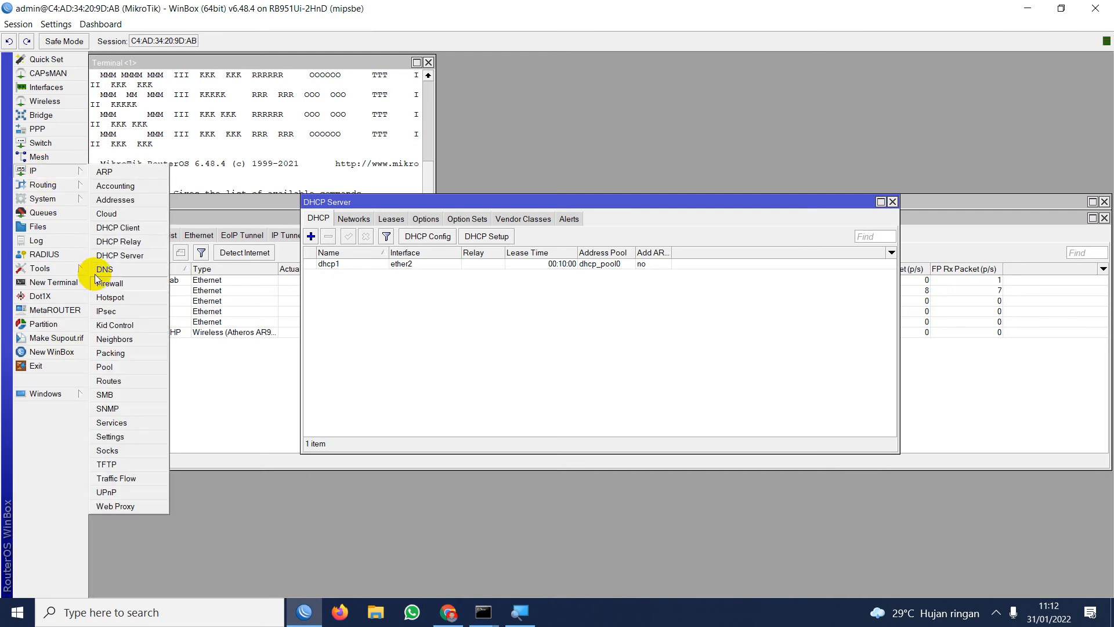
click(99, 283)
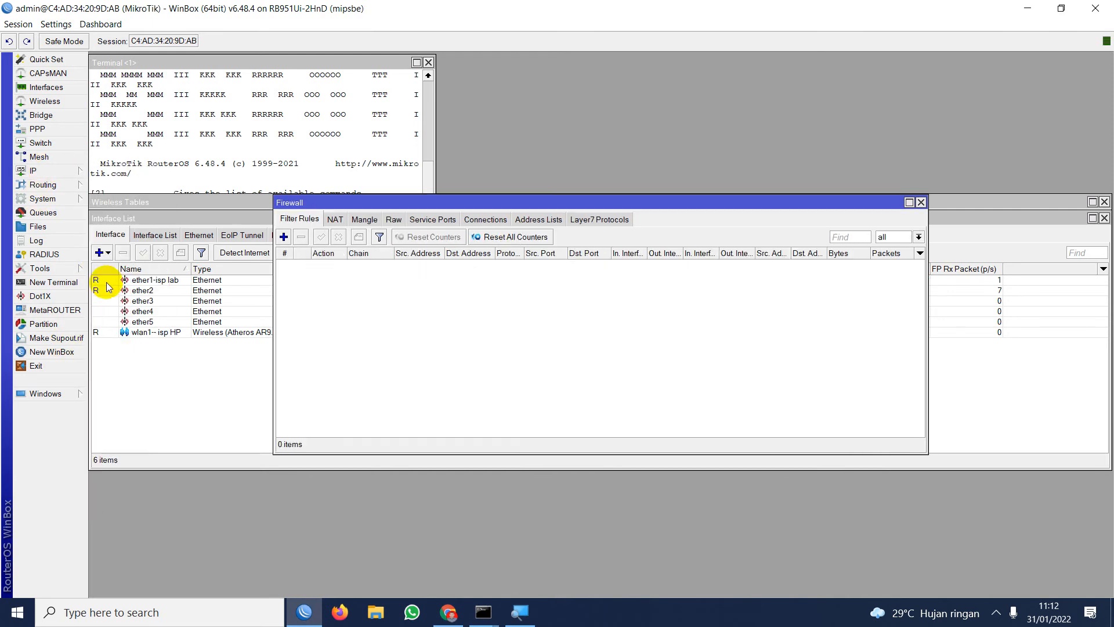
click(370, 222)
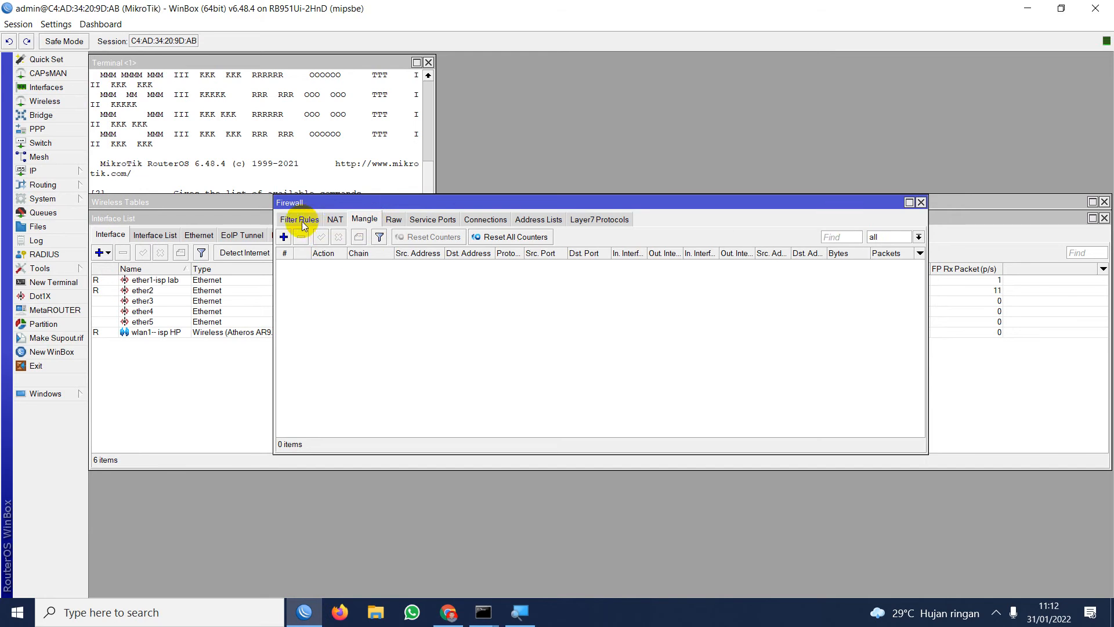
click(285, 237)
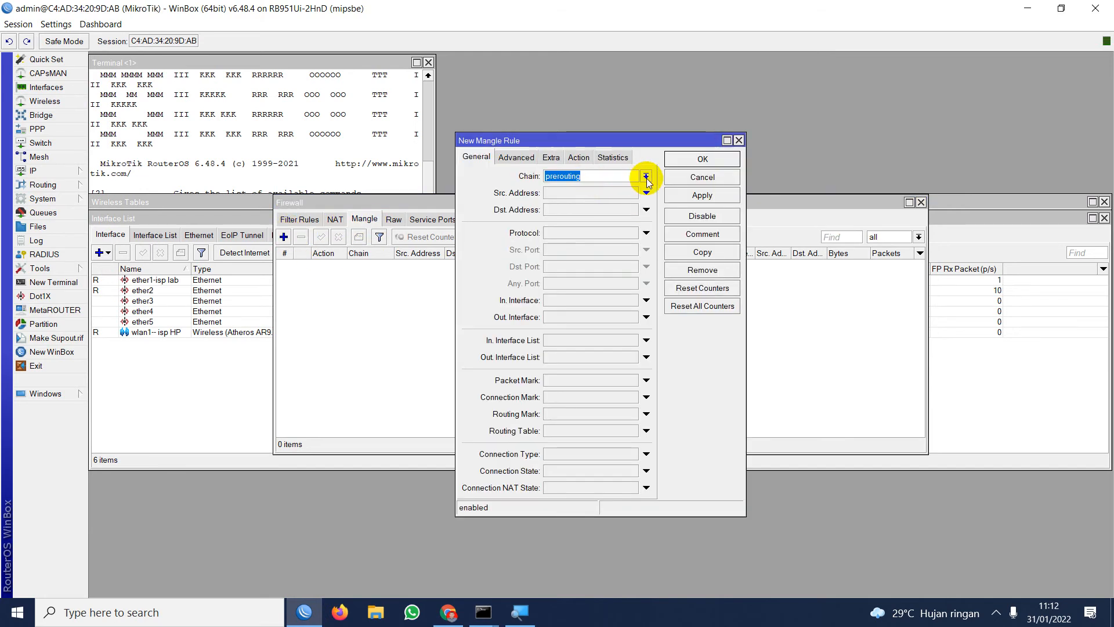
Magnify the screen to 150% with Magnifier and minimize its window.
click(520, 612)
click(563, 280)
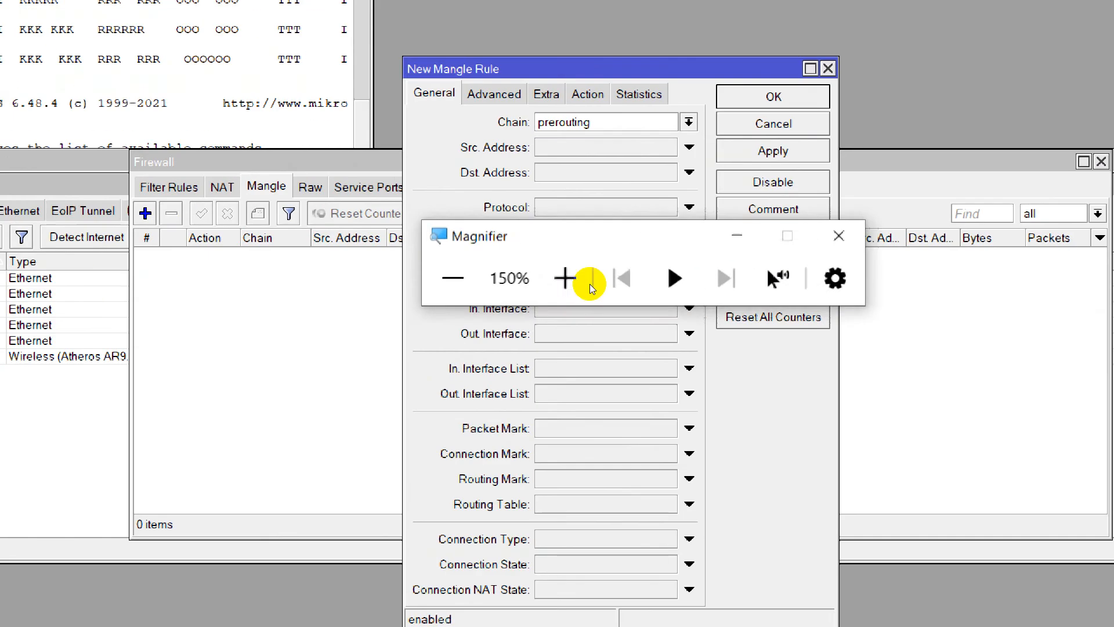
click(678, 252)
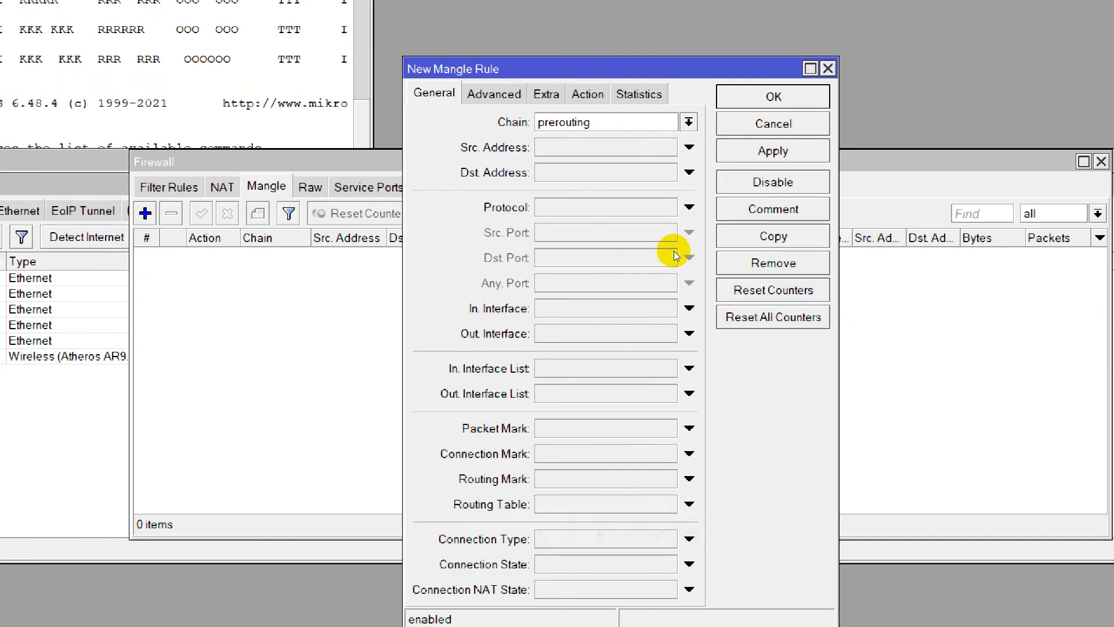
Set the new mangle rule's incoming interface to ether2.
click(630, 306)
click(631, 308)
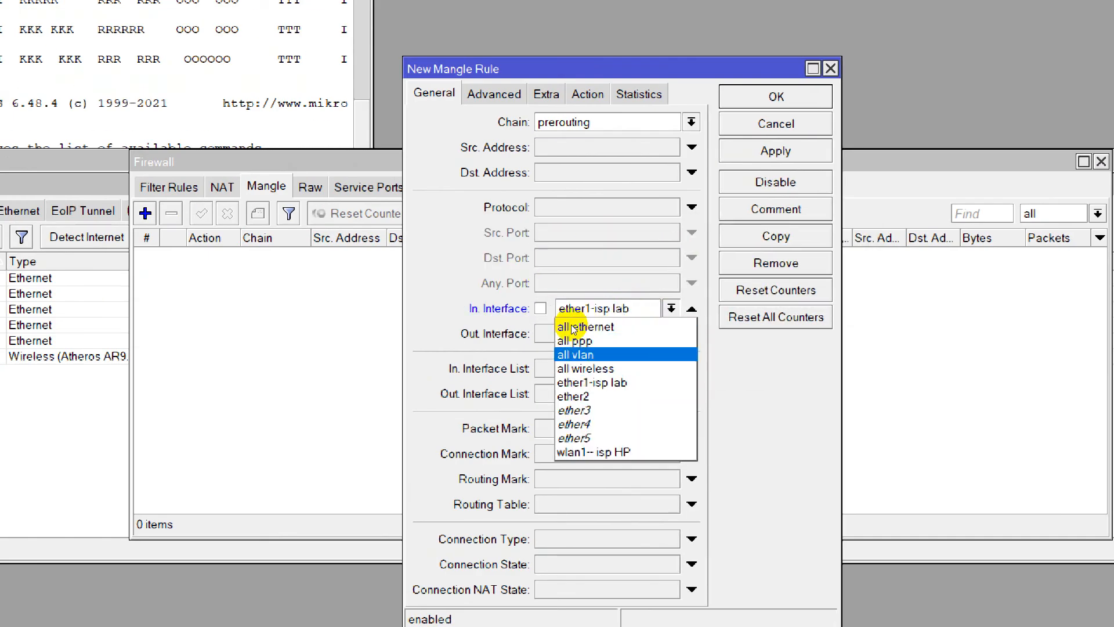
click(578, 359)
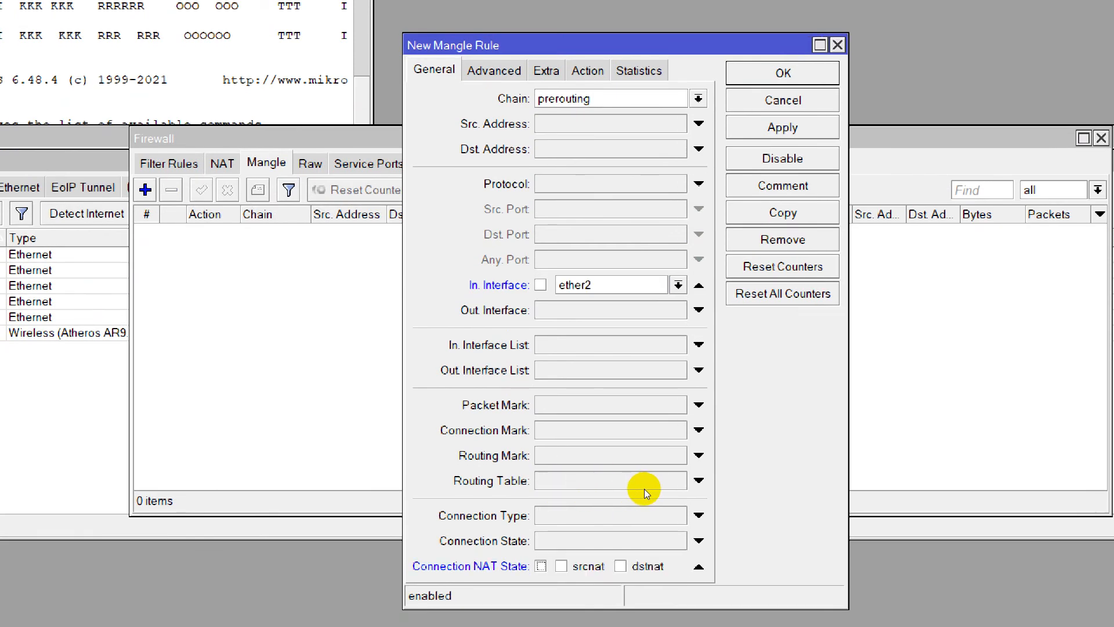
click(699, 566)
click(698, 541)
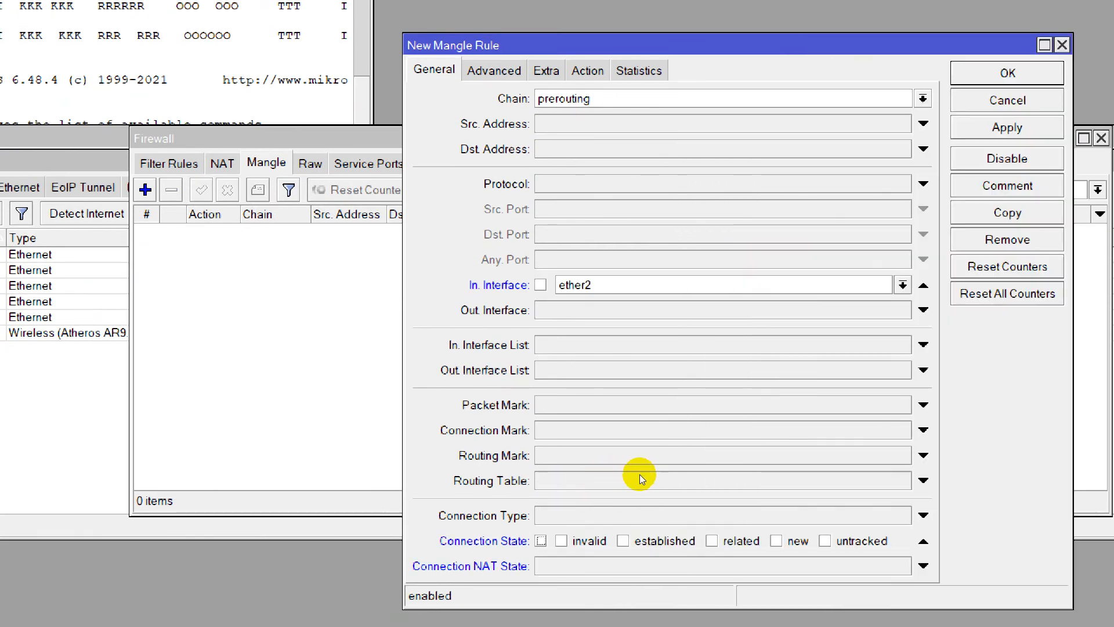
click(923, 541)
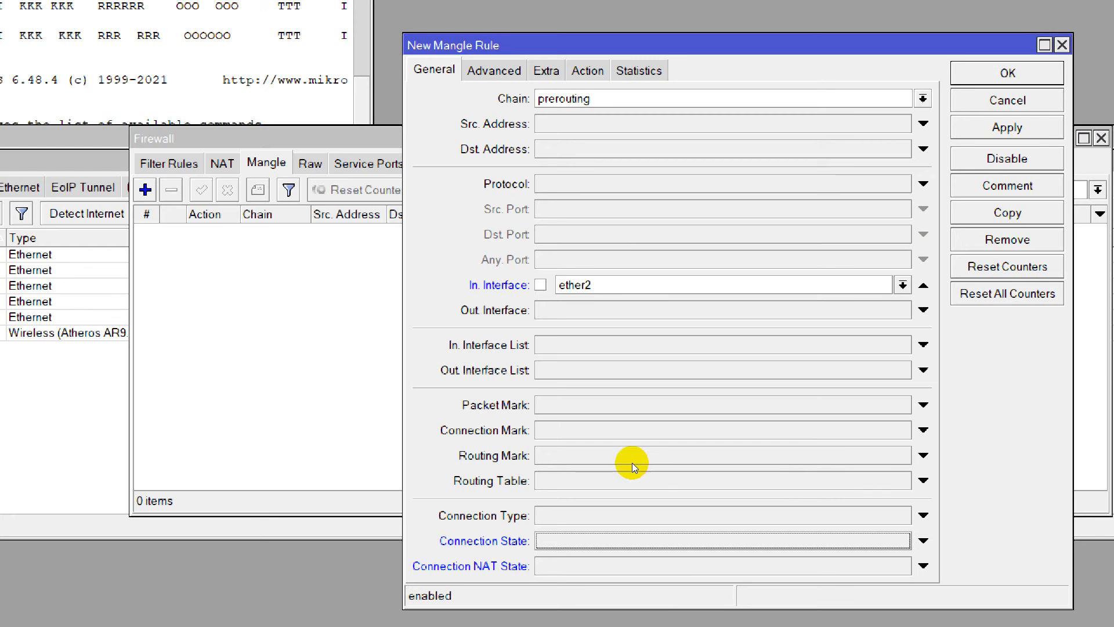
click(679, 566)
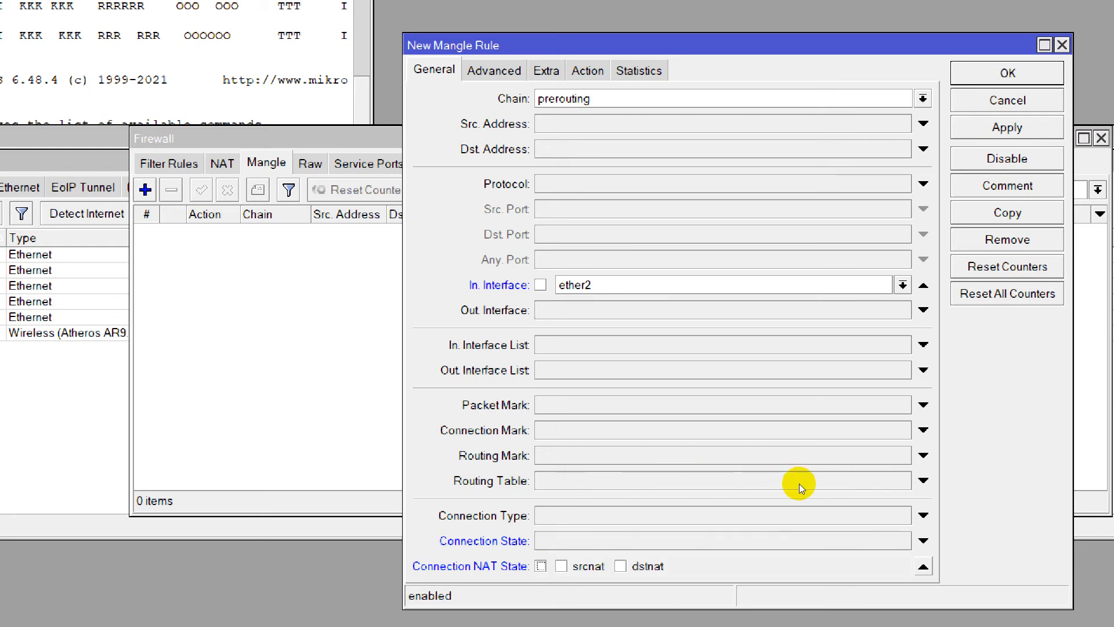
click(923, 566)
click(641, 515)
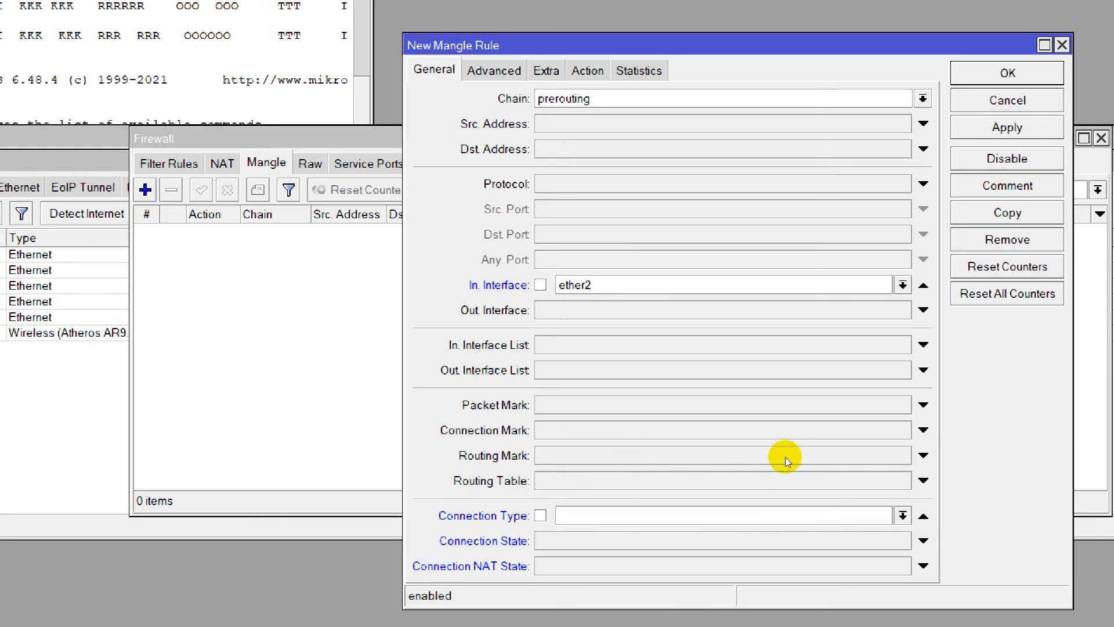
click(903, 515)
click(903, 515)
Set the prerouting mangle rule's connection state to new.
click(923, 541)
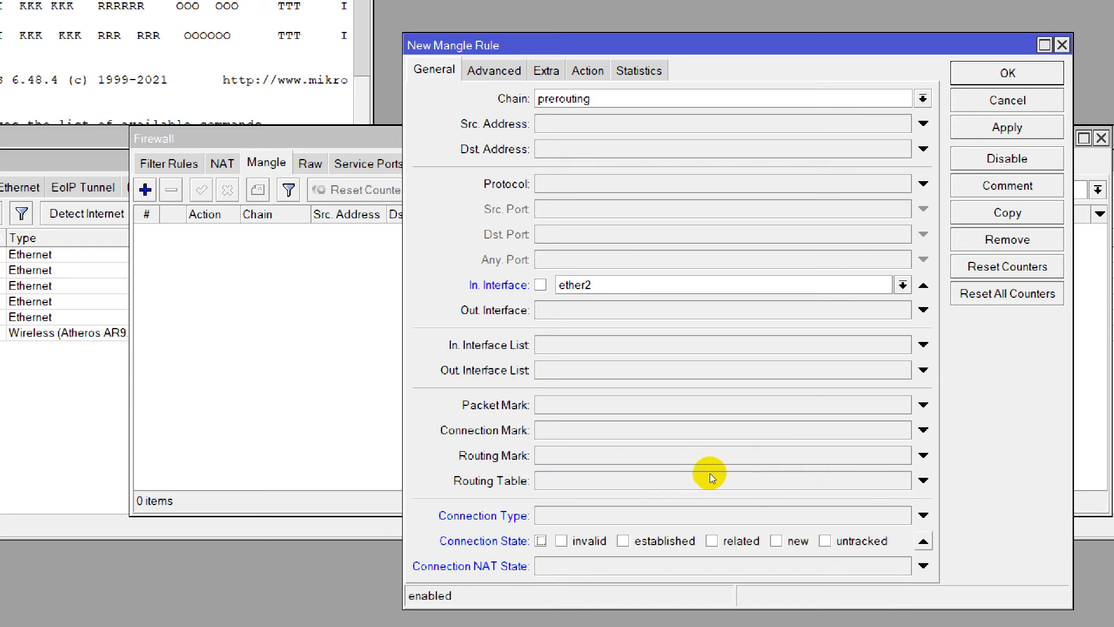
click(776, 541)
Add an Nth condition to the mangle rule with Every set to 1 and Packet set to 1.
click(546, 70)
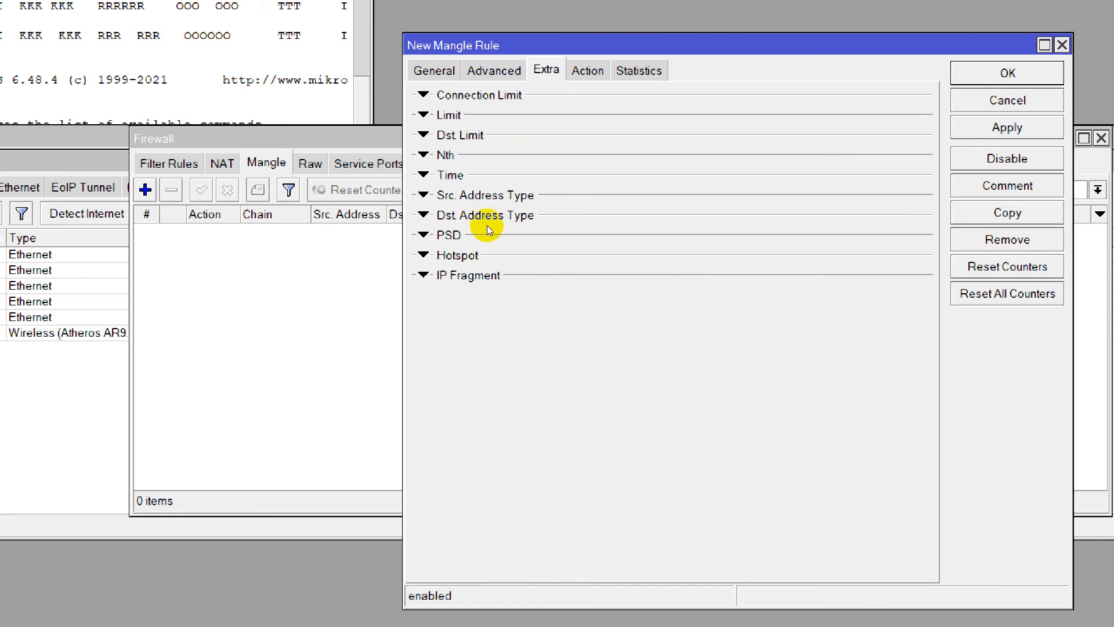
click(445, 154)
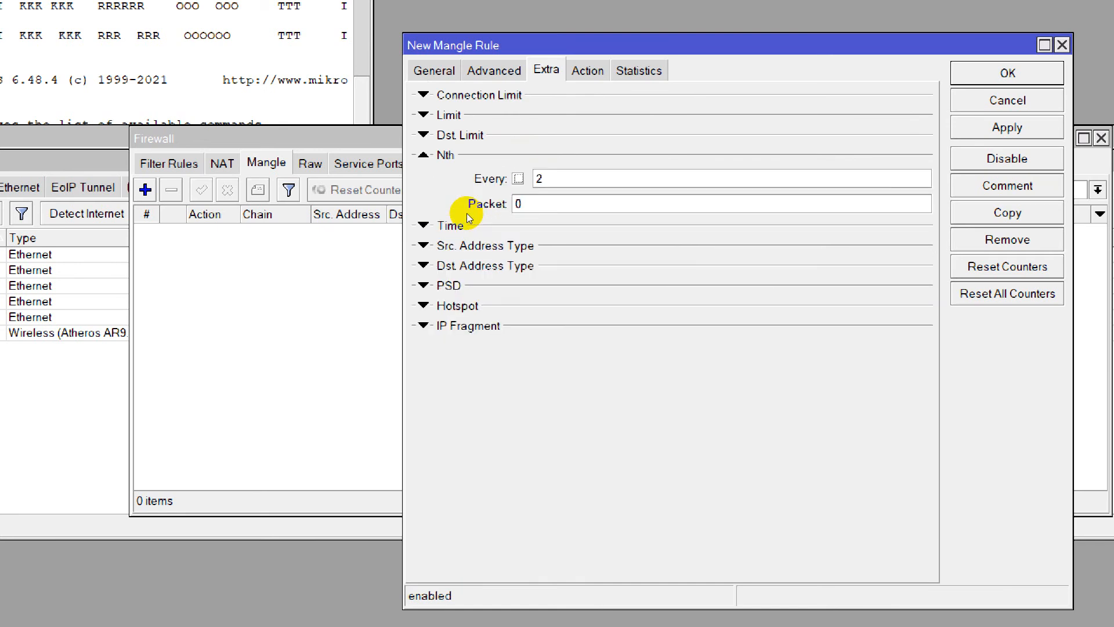
key(BackSpace)
text(1)
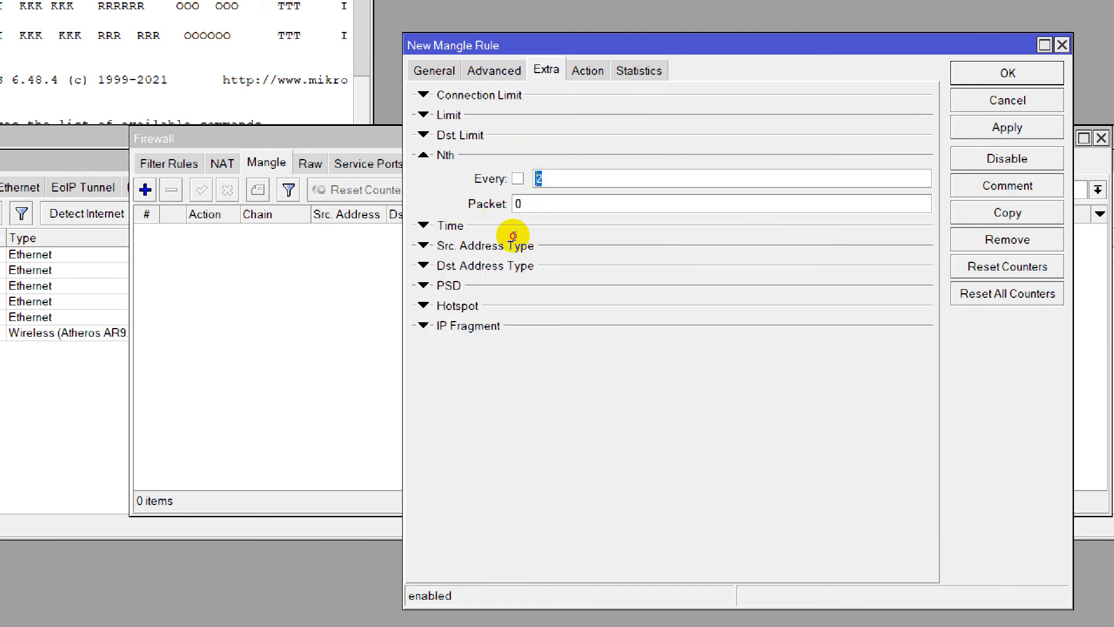
key(Tab)
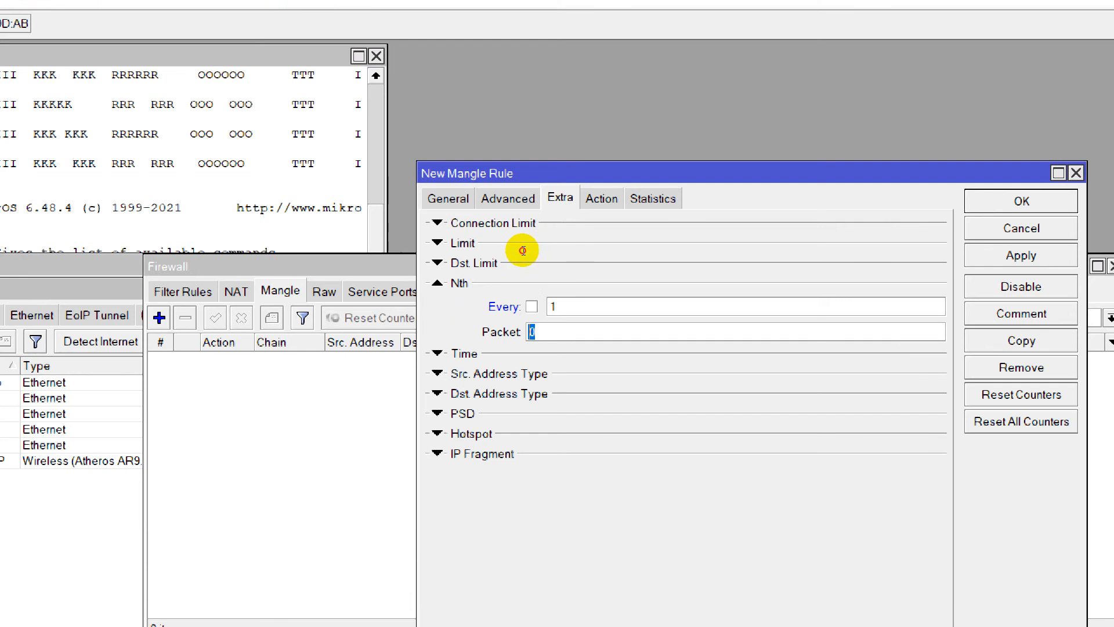
text(1)
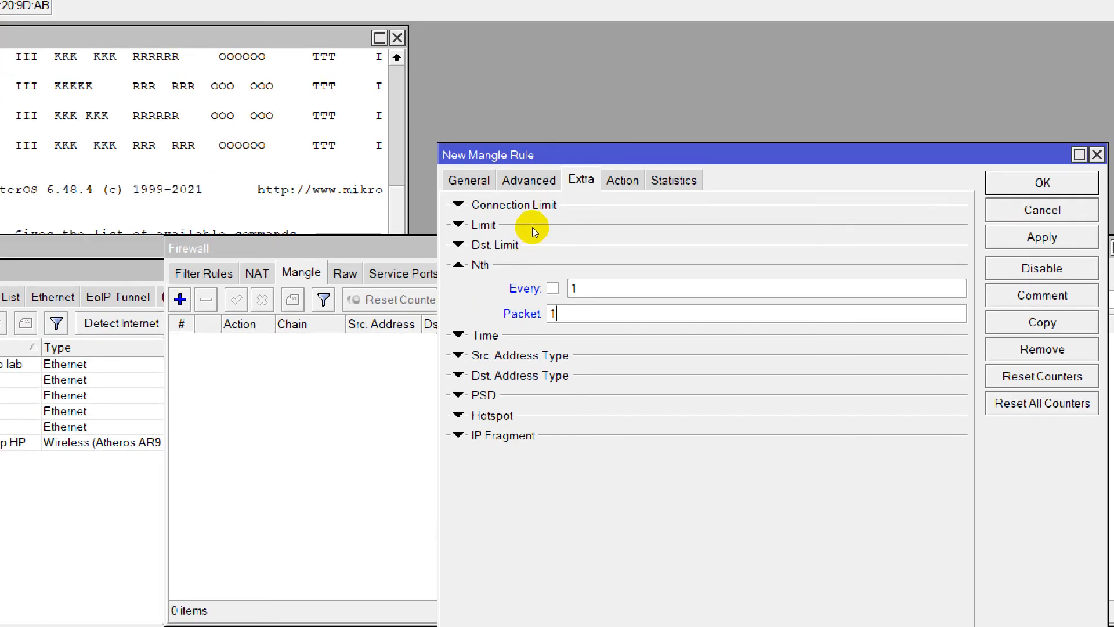
key(Tab)
key(space)
key(space)
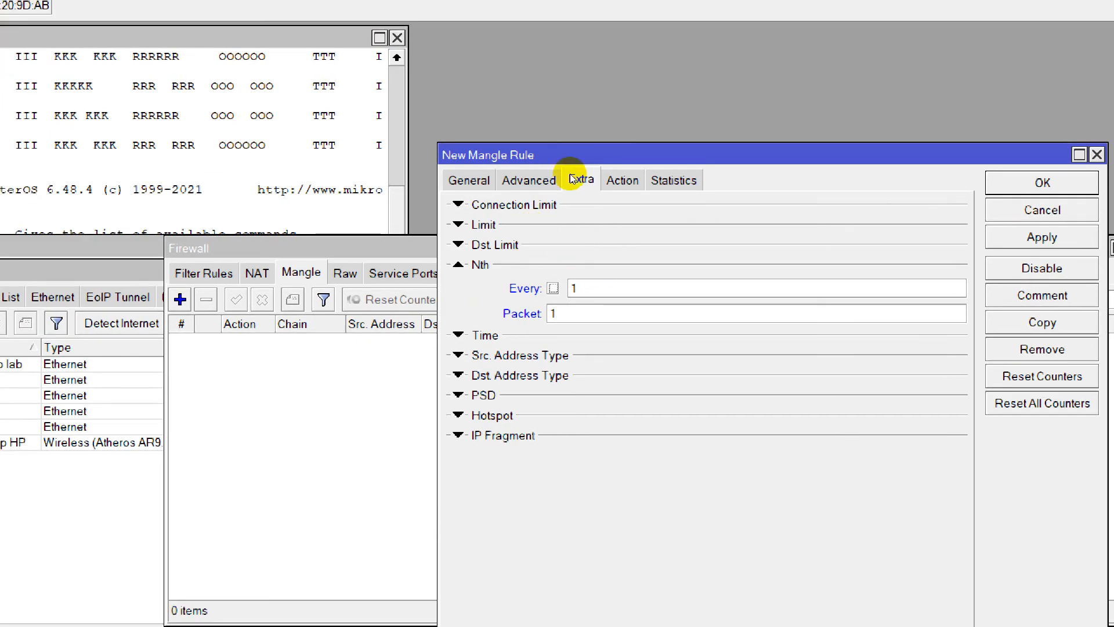
Set the mangle rule's action to mark connection, with no-mark as the new connection mark.
click(622, 180)
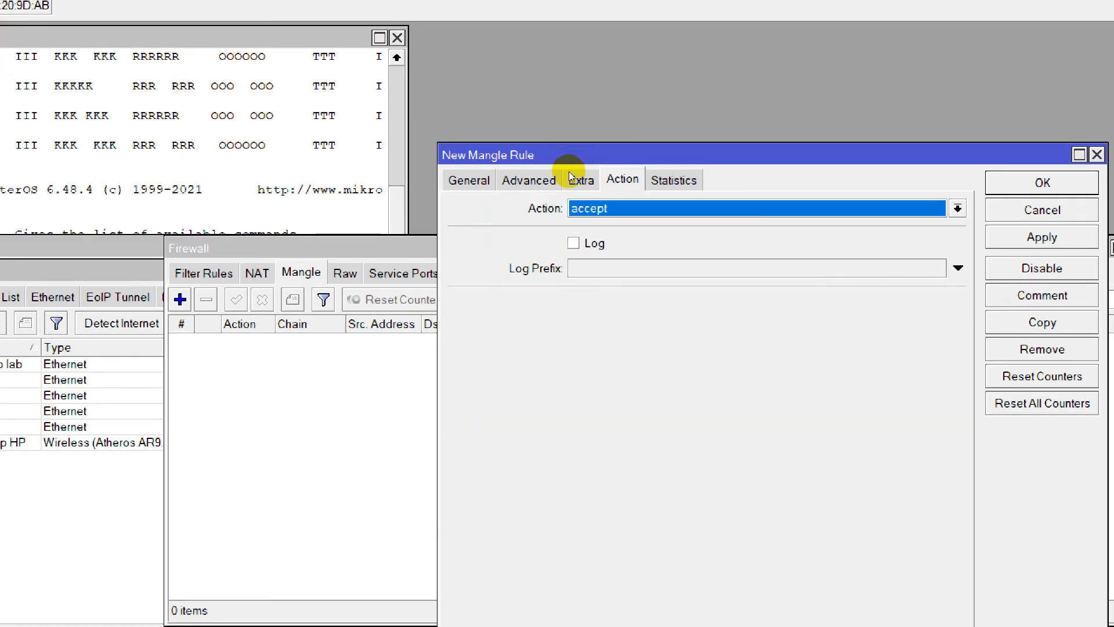
click(610, 209)
key(Down)
key(Down)
key(Down)
key(Down)
key(Down)
key(Down)
key(Down)
key(Down)
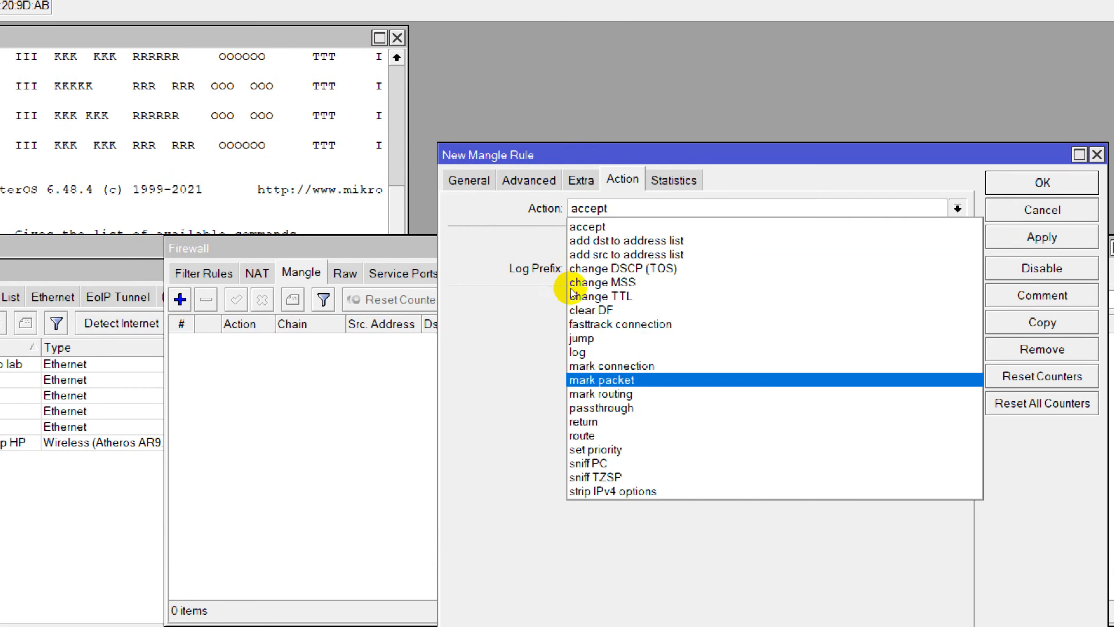
key(Up)
key(Return)
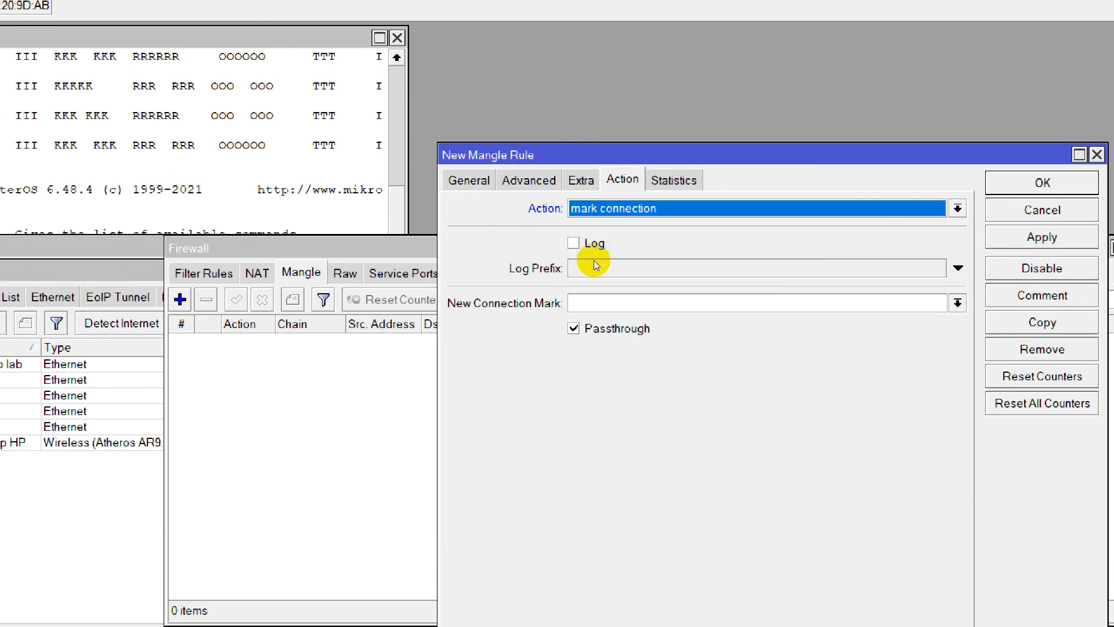
key(Tab)
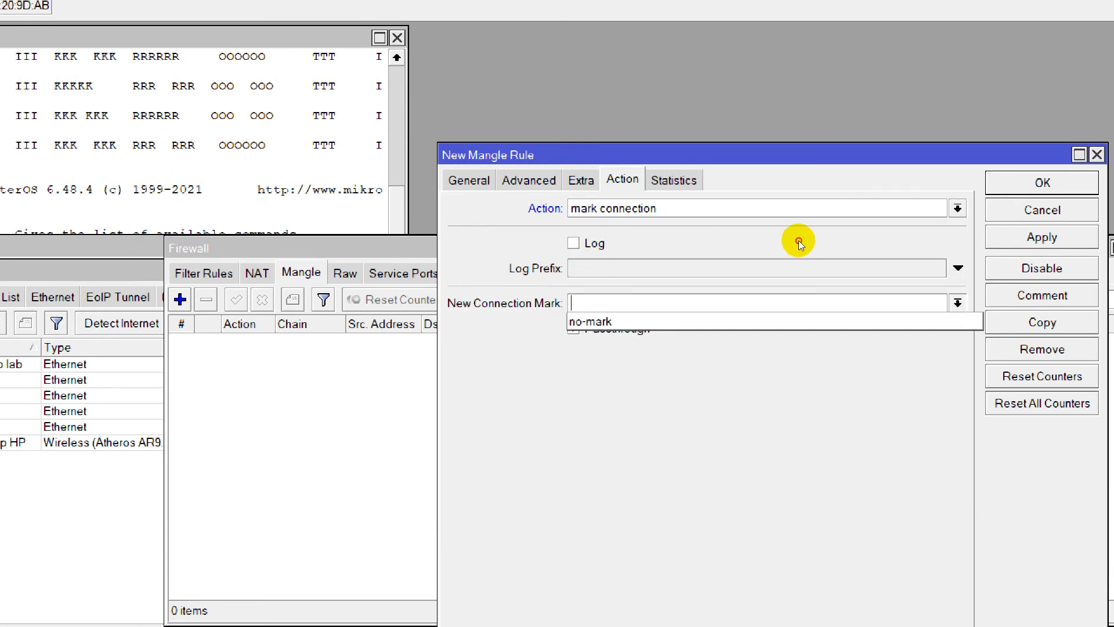
key(Down)
key(Return)
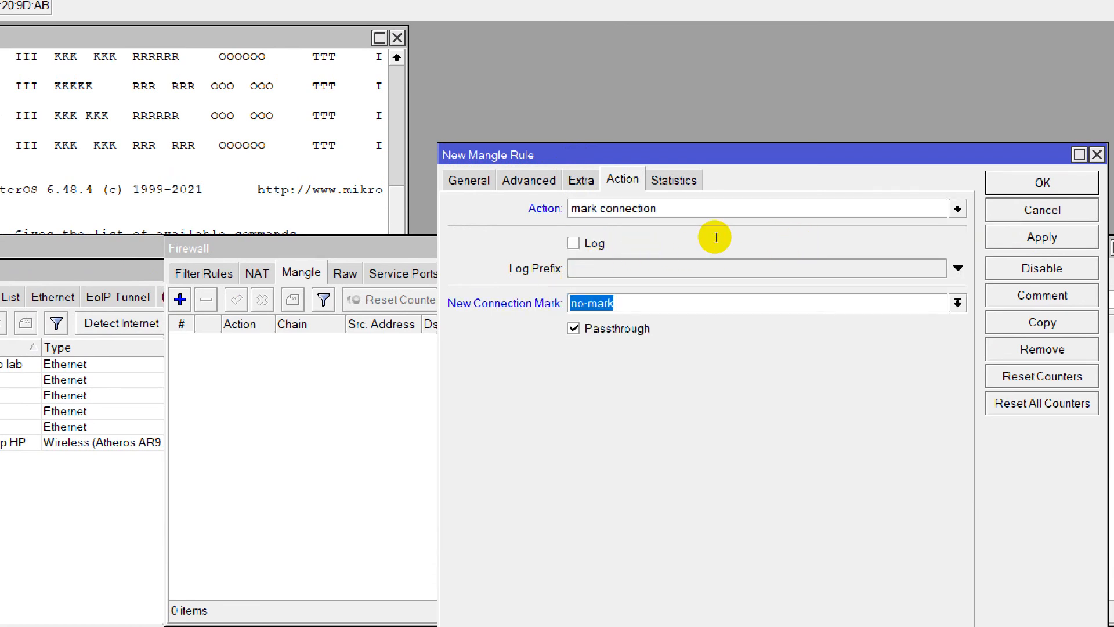
Enable logging for the mangle rule, leaving its log prefix empty.
click(548, 197)
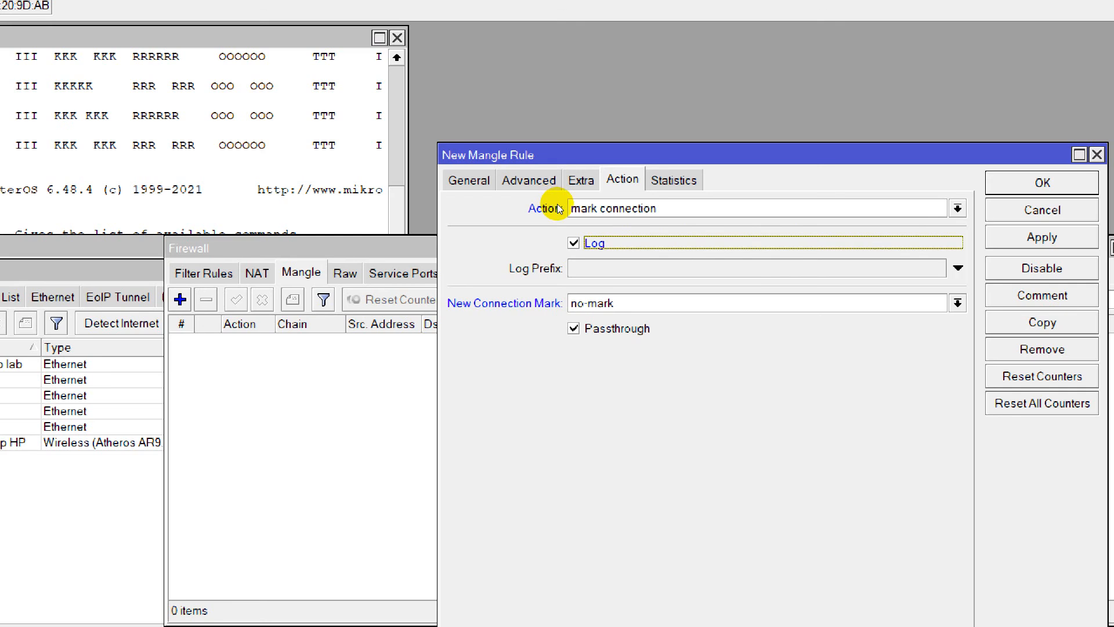
click(571, 222)
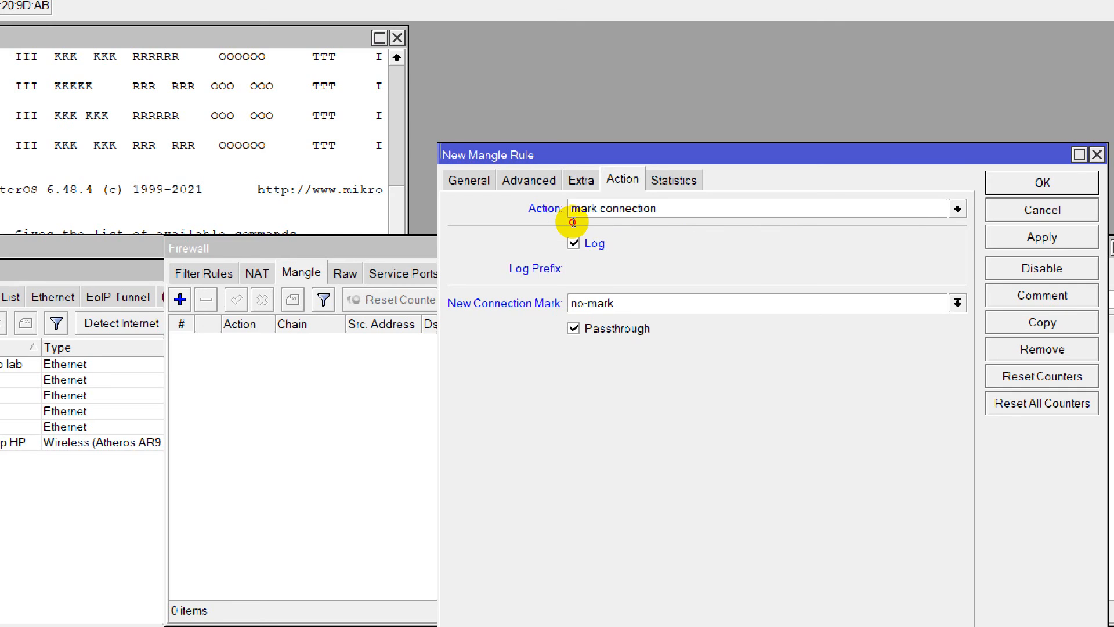
click(801, 215)
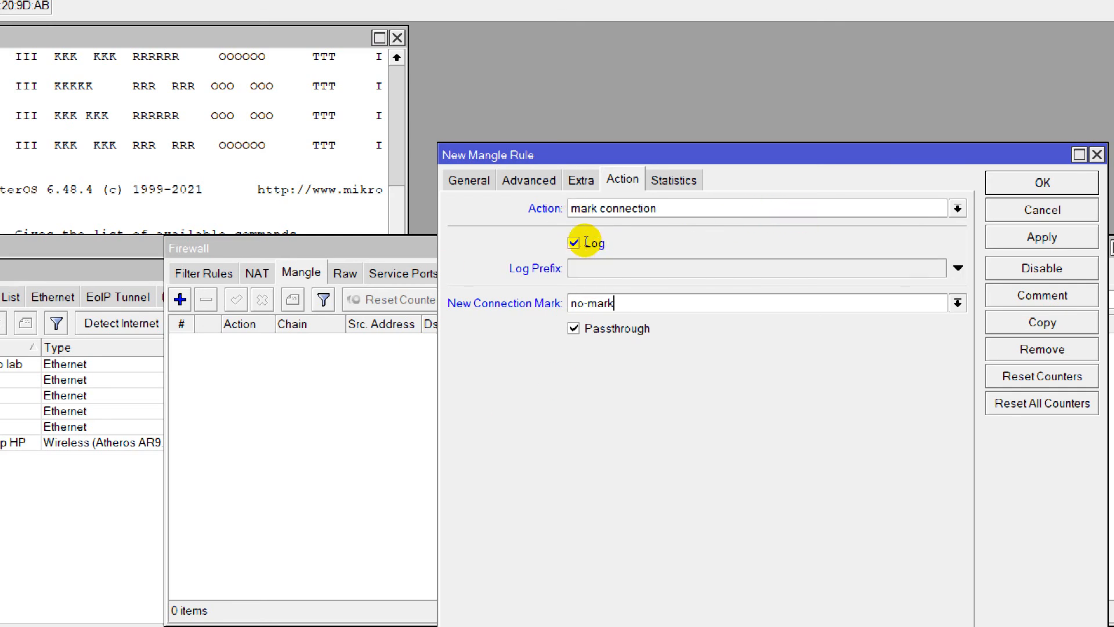
key(Down)
click(803, 237)
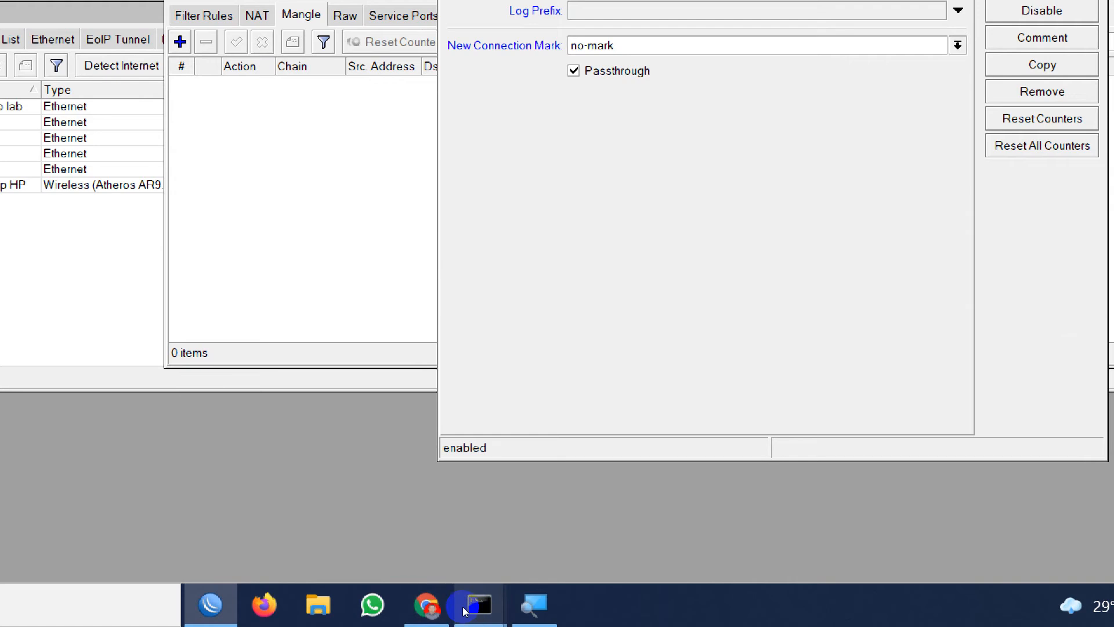
Switch to the browser and check the tutorial's Conn_1 mangle rule settings and its earlier IP address section.
click(443, 607)
scroll(70, 386, down, 10)
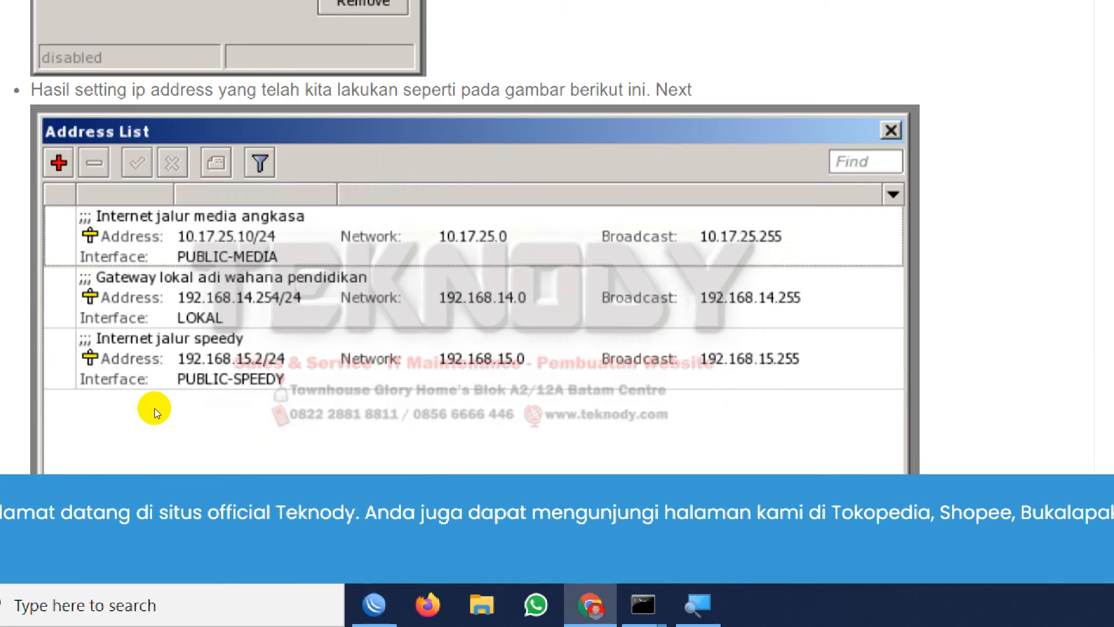
scroll(201, 399, down, 6)
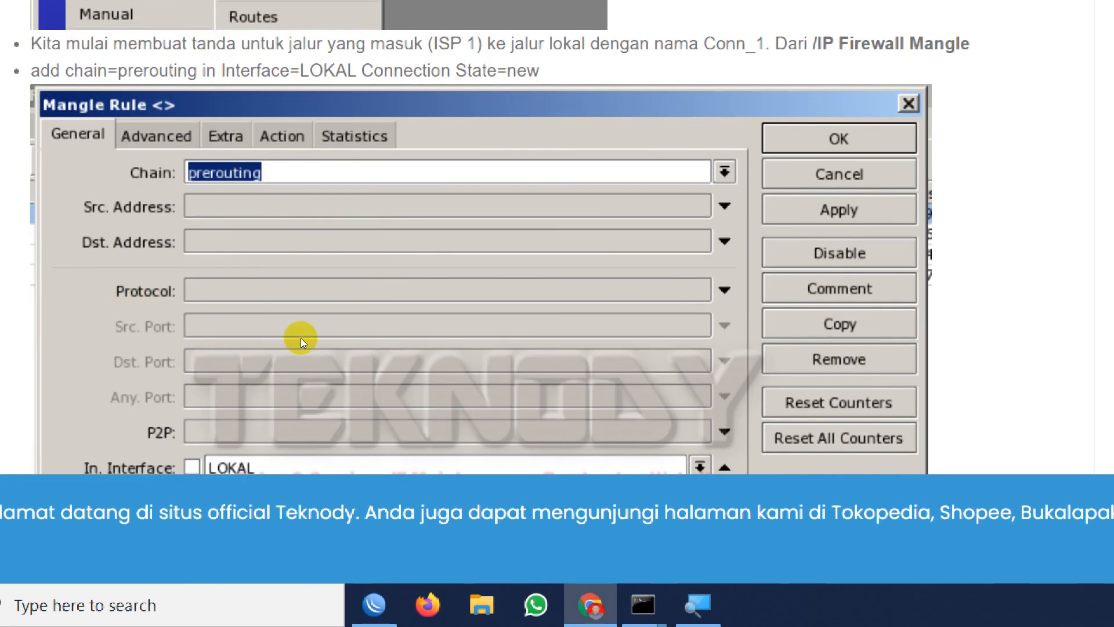
scroll(300, 338, down, 10)
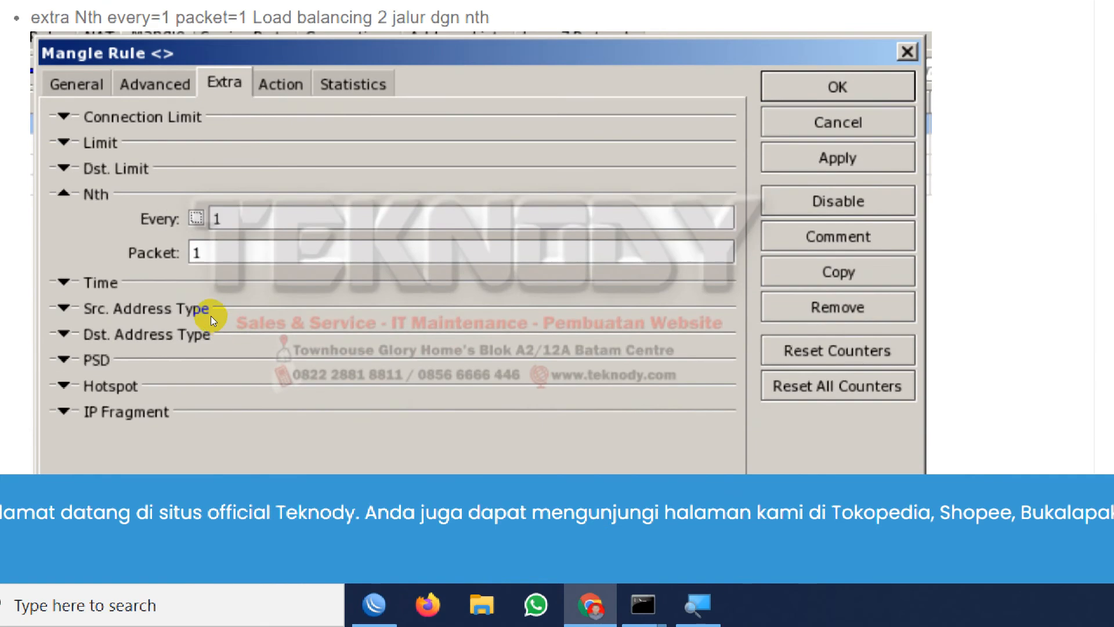
scroll(228, 342, down, 8)
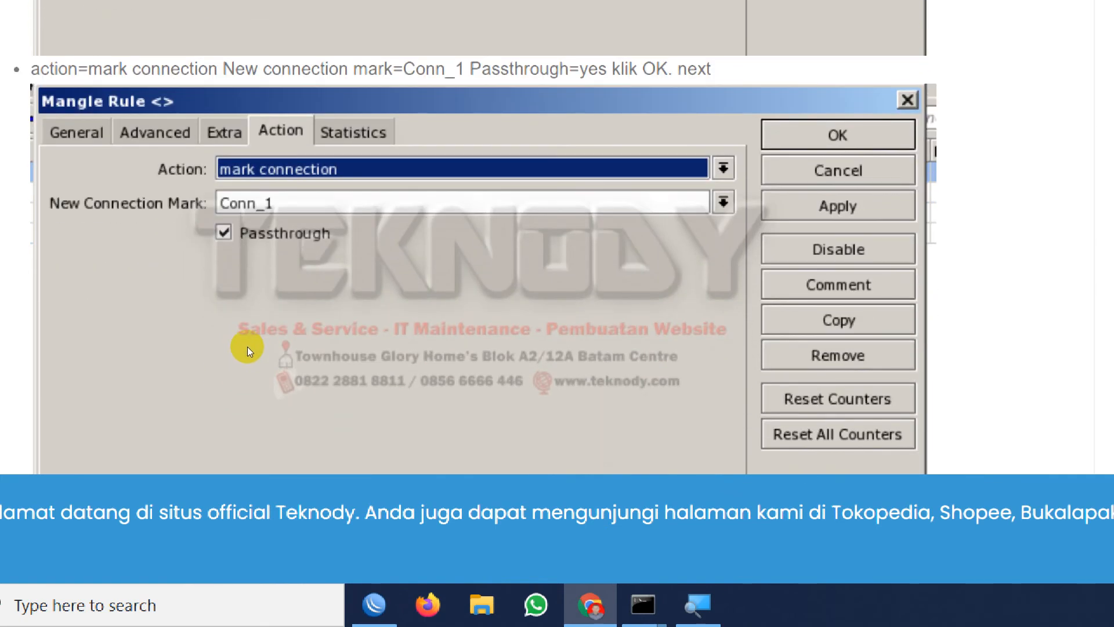
scroll(246, 346, up, 20)
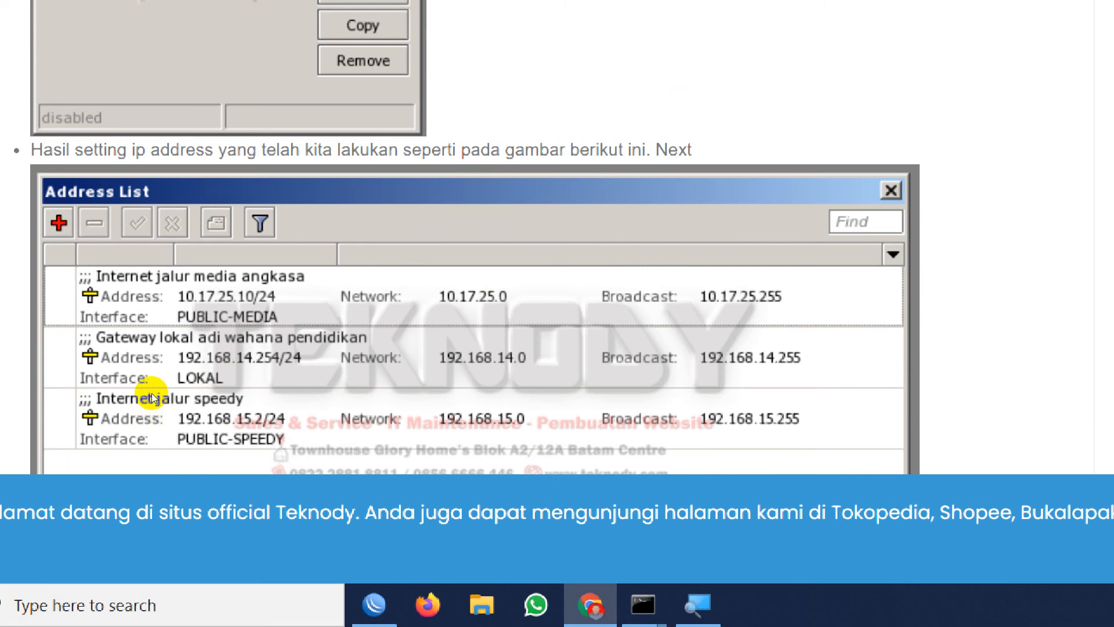
scroll(151, 402, up, 6)
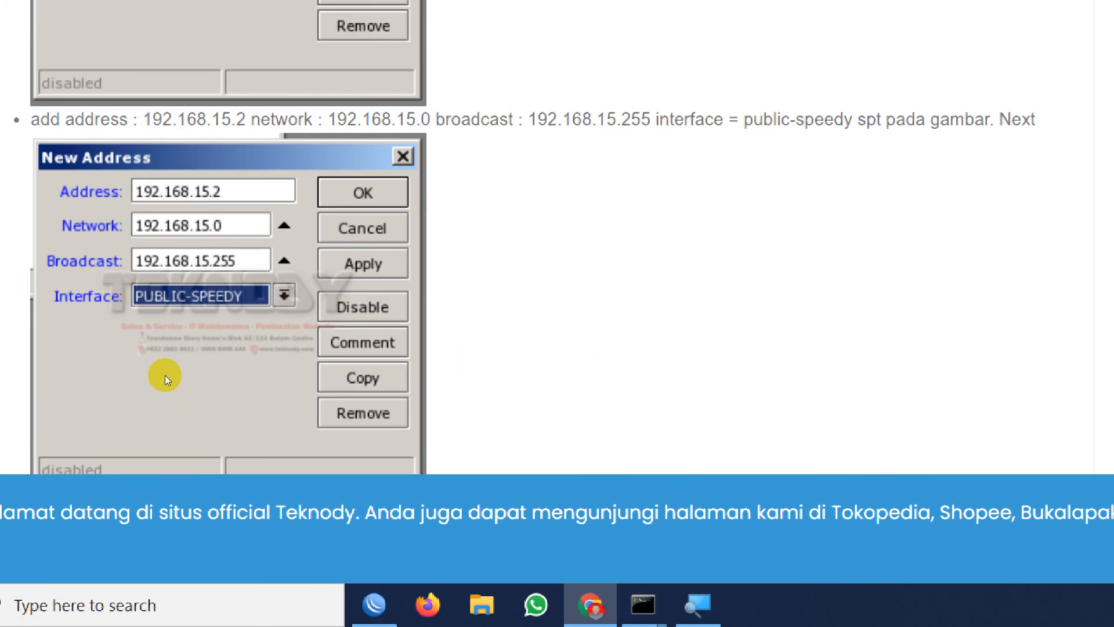
Review the tutorial's New Address settings for the public-speedy, public-media and lokal interfaces and its WAN ISP interface list.
scroll(172, 404, up, 4)
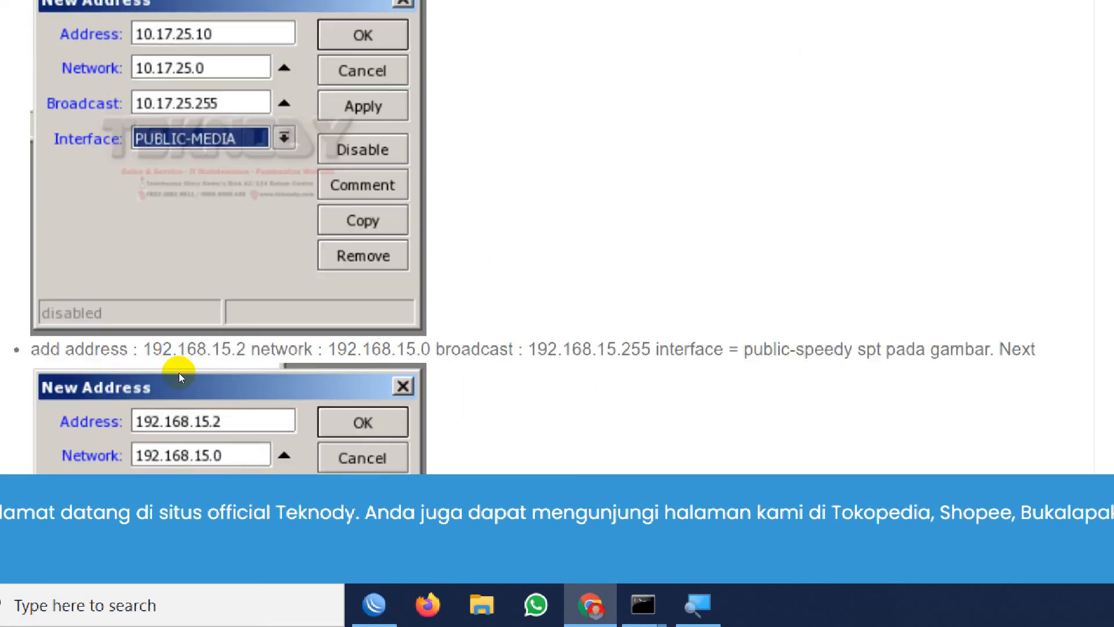
scroll(179, 378, up, 5)
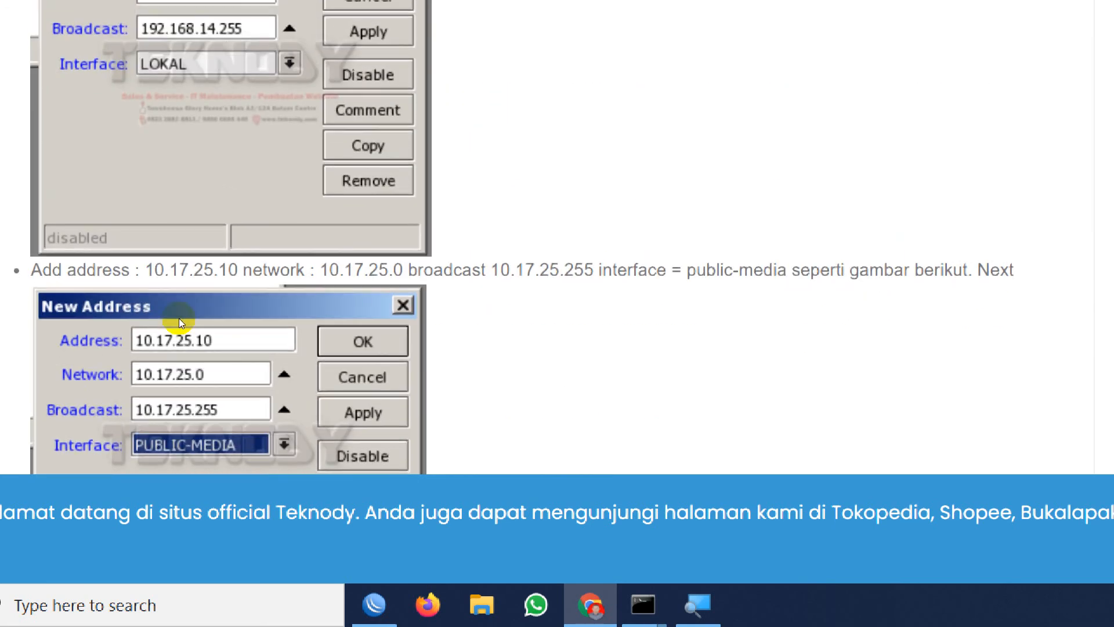
scroll(179, 318, up, 3)
scroll(111, 308, up, 3)
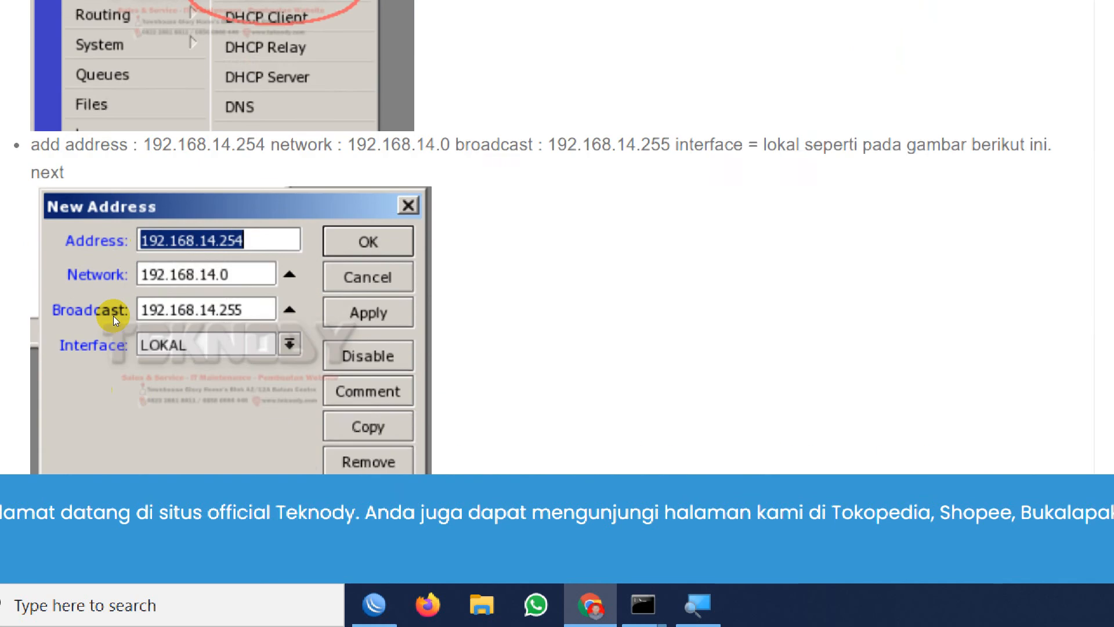
scroll(191, 301, up, 3)
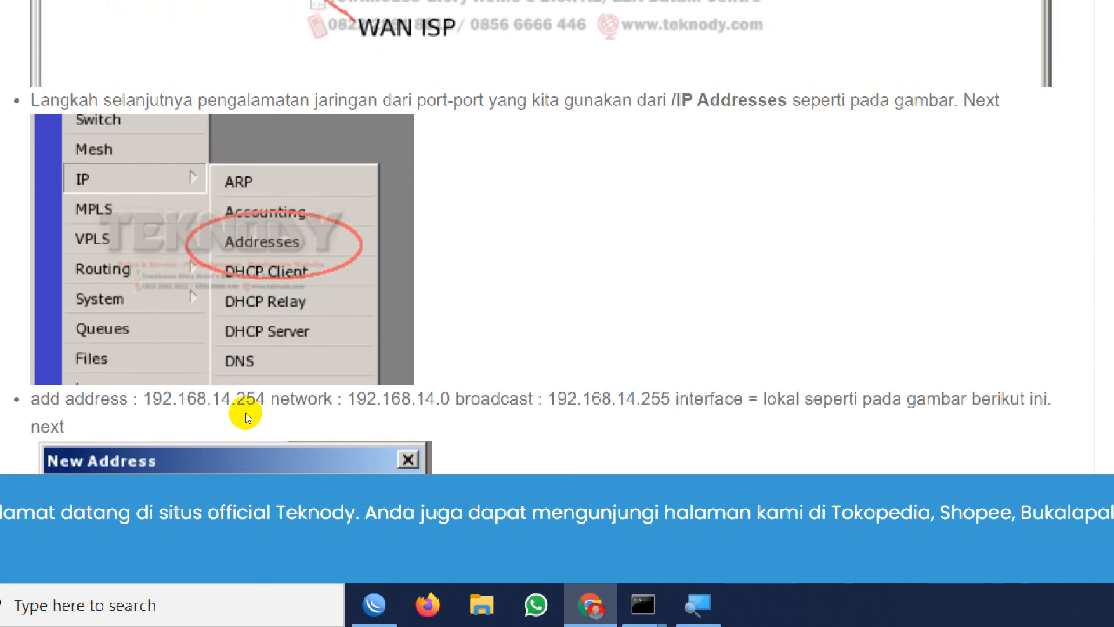
scroll(245, 409, up, 9)
Review the tutorial's address list and its mangle rule settings for the Conn_1 and Conn_2 connection marks.
scroll(246, 406, down, 4)
scroll(236, 411, down, 1)
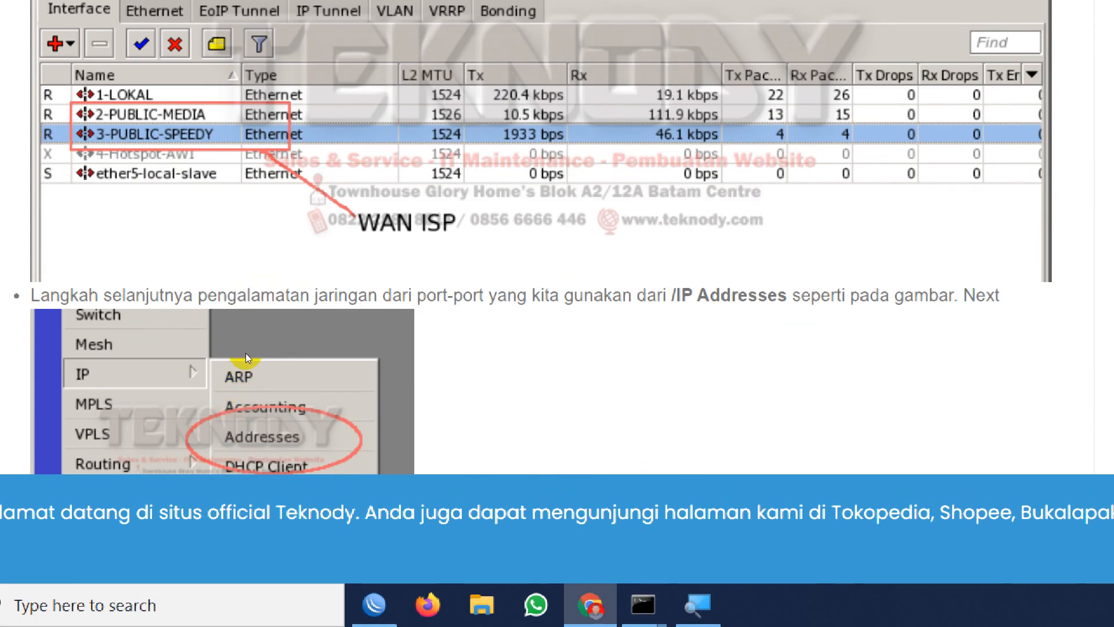
scroll(197, 377, down, 20)
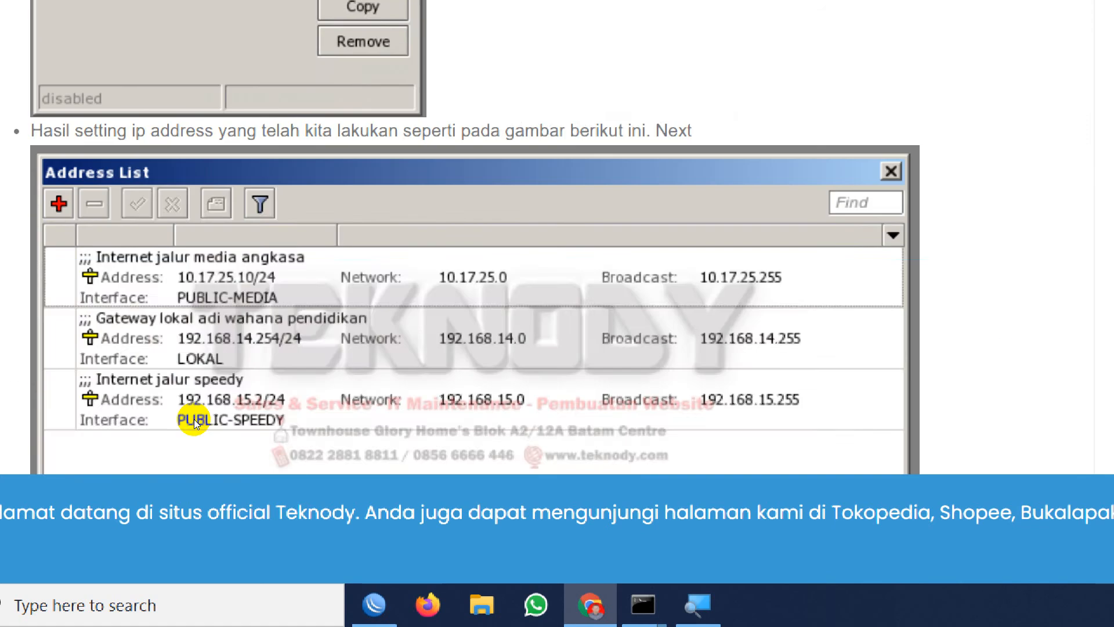
scroll(197, 419, down, 20)
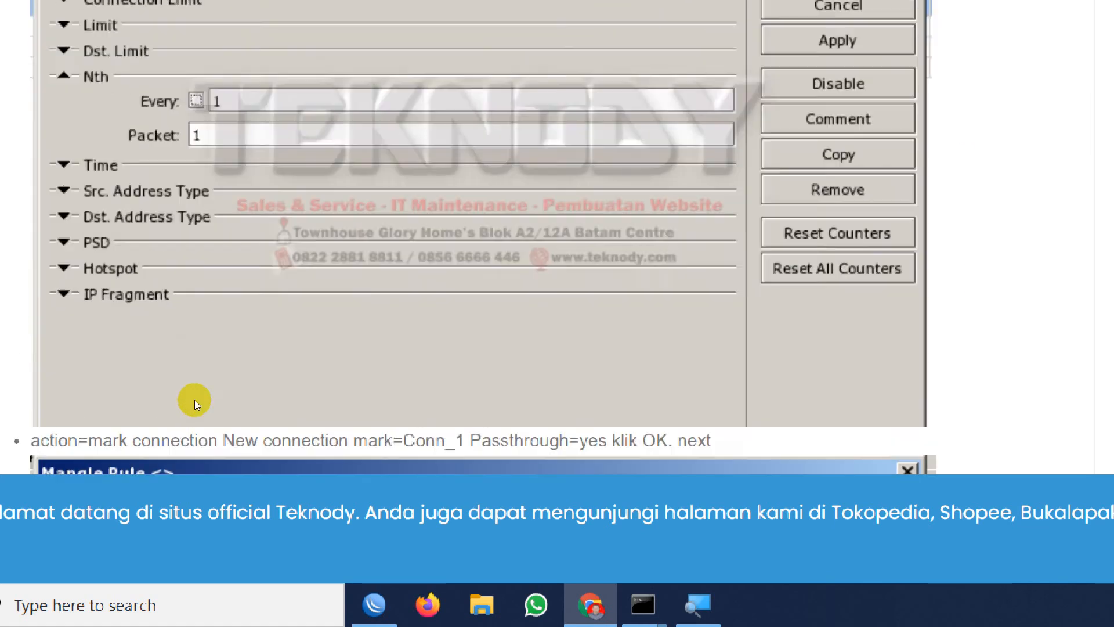
scroll(204, 427, down, 20)
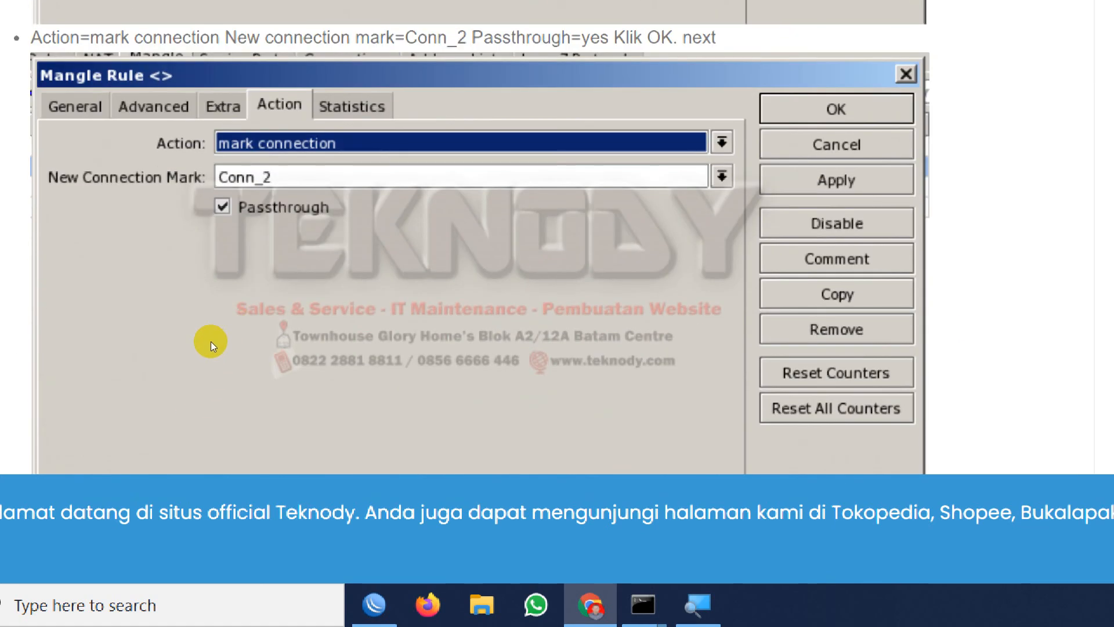
scroll(259, 426, down, 10)
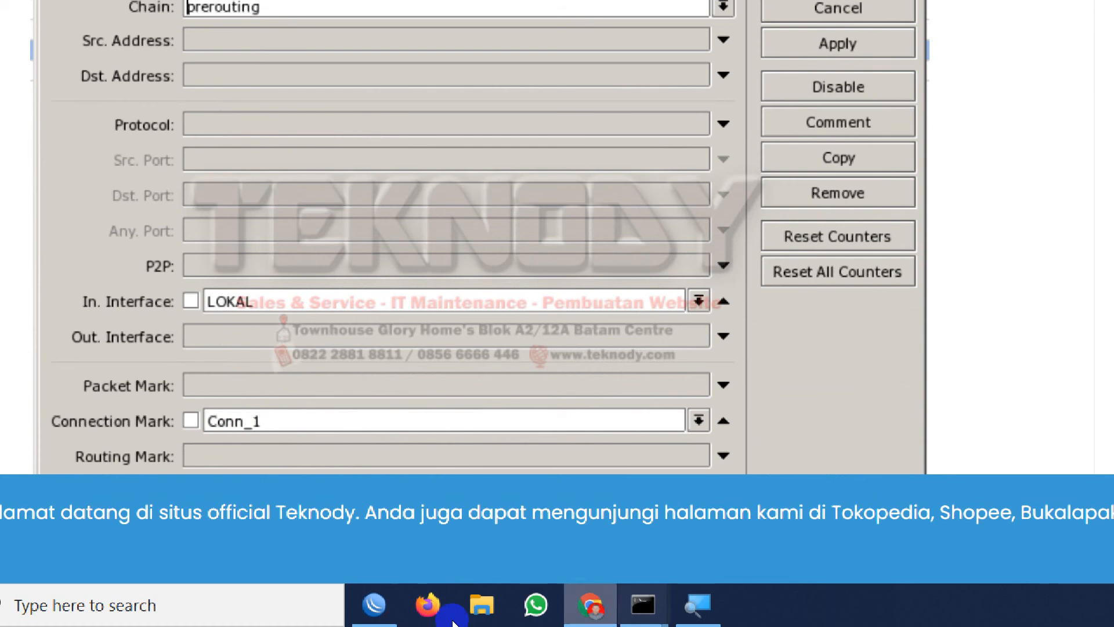
Switch back to WinBox and save the first mangle rule with its mark connection action.
click(373, 607)
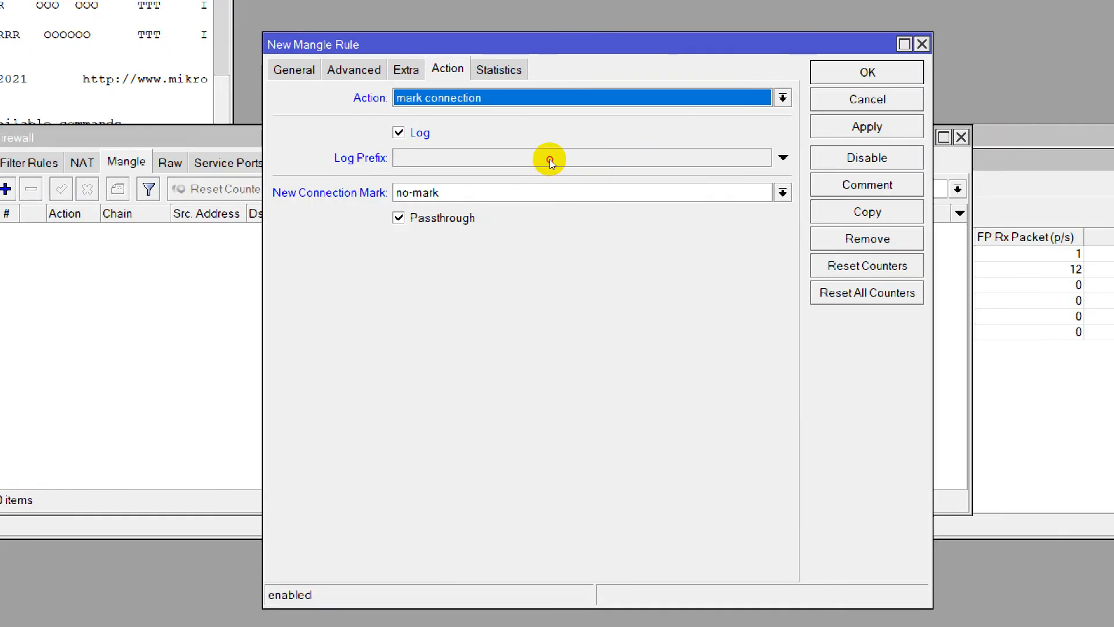
scroll(549, 159, up, 2)
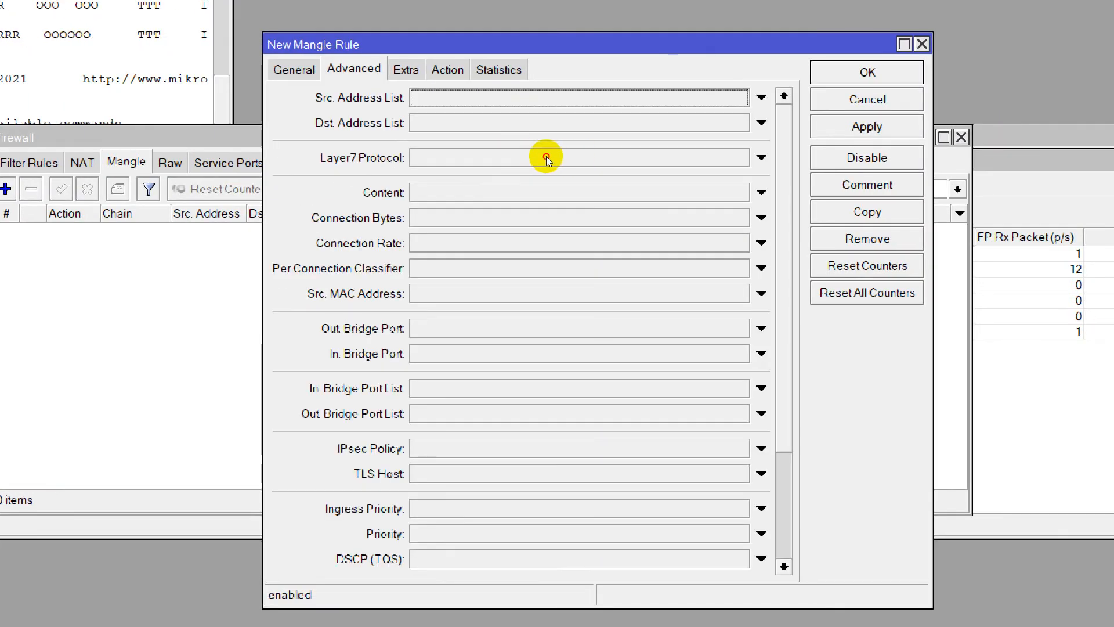
scroll(545, 156, down, 2)
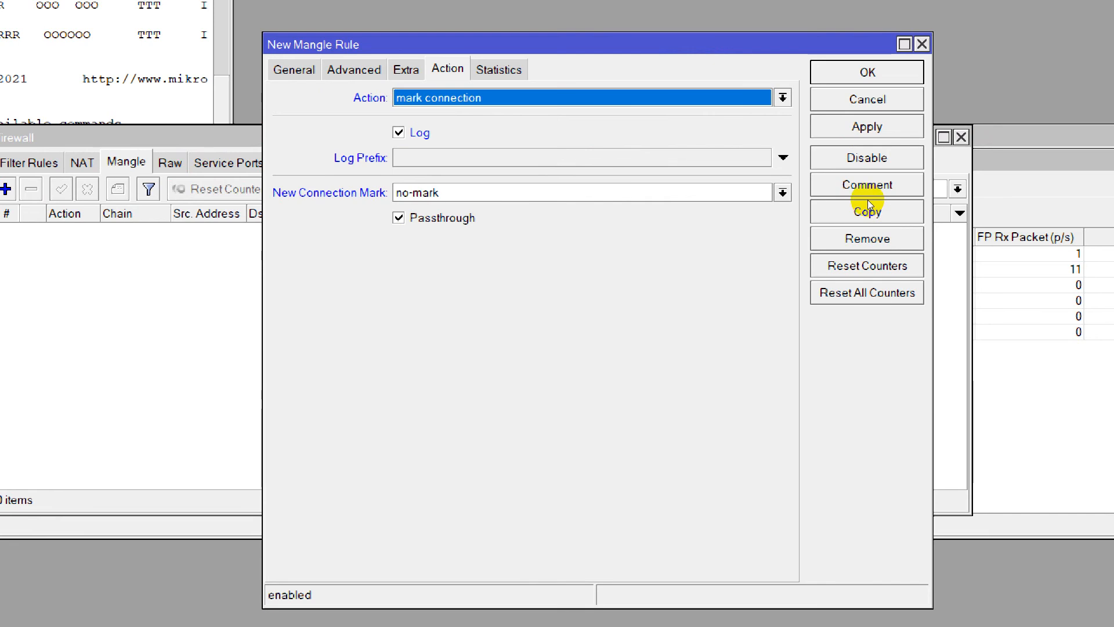
click(867, 127)
click(868, 72)
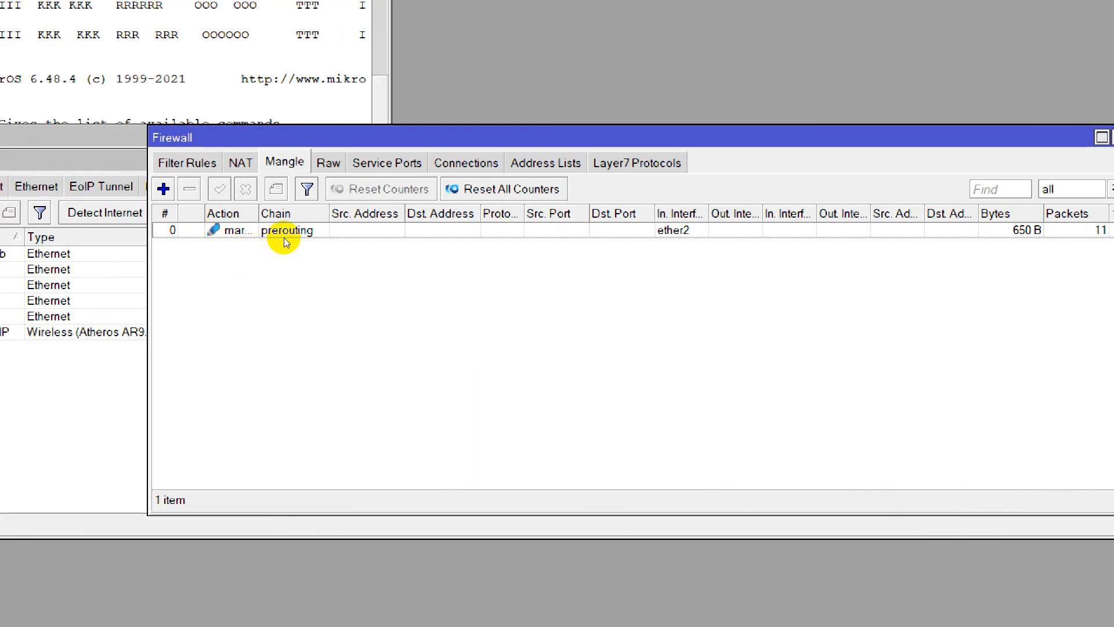
Start a second mangle rule in the prerouting chain with ether2 as the in interface.
click(163, 189)
scroll(483, 151, up, 3)
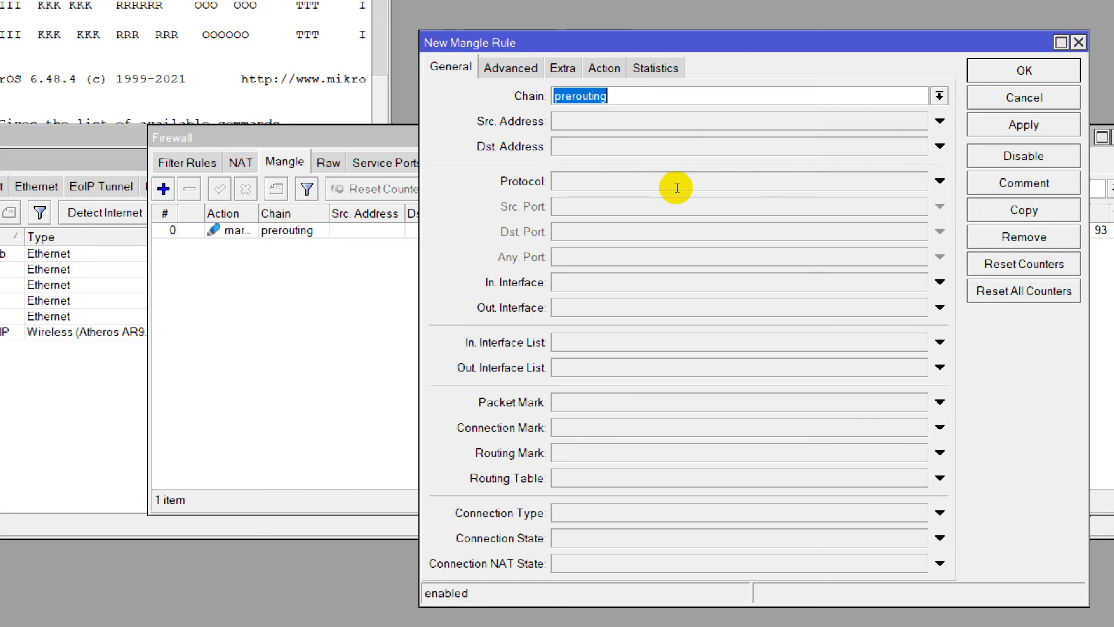
click(559, 289)
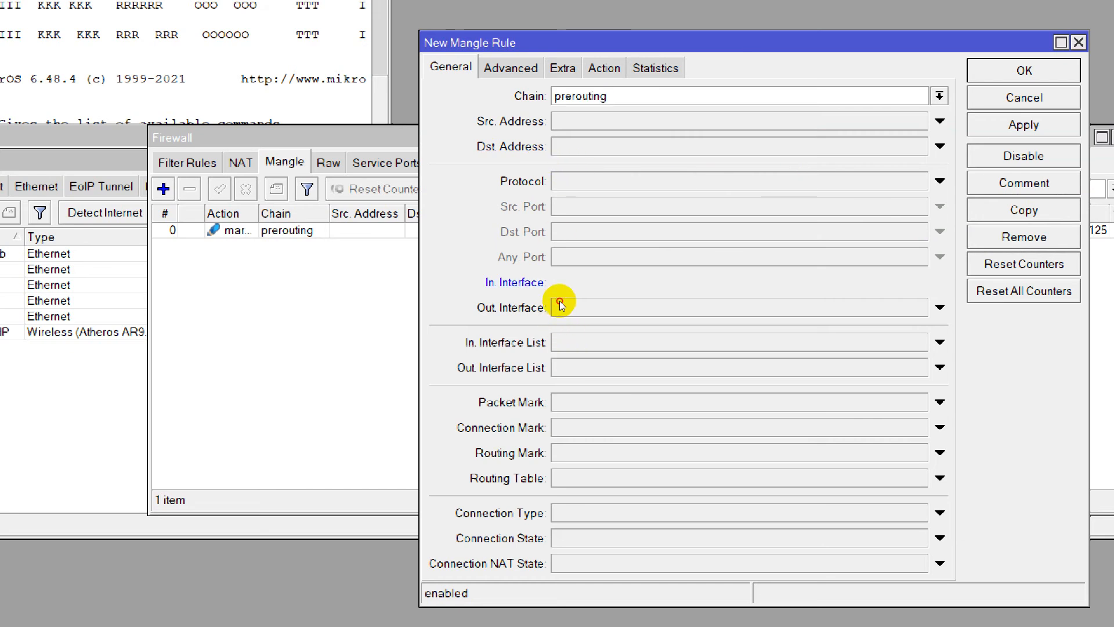
click(783, 289)
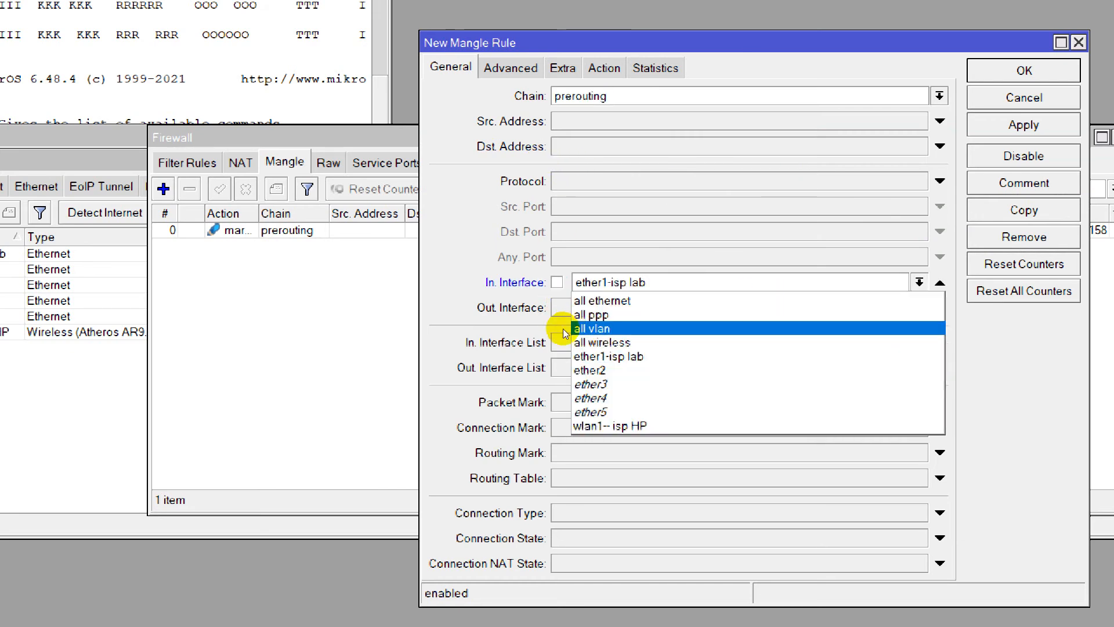
click(577, 370)
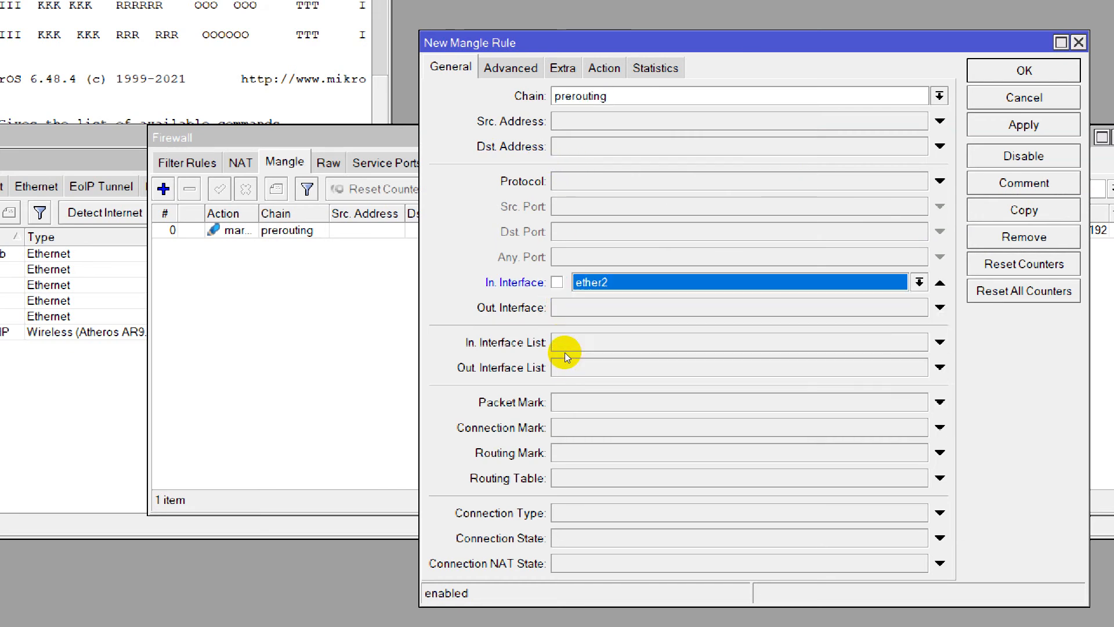
Set the second mangle rule's out interface to wlan1-- isp HP.
click(667, 310)
click(785, 314)
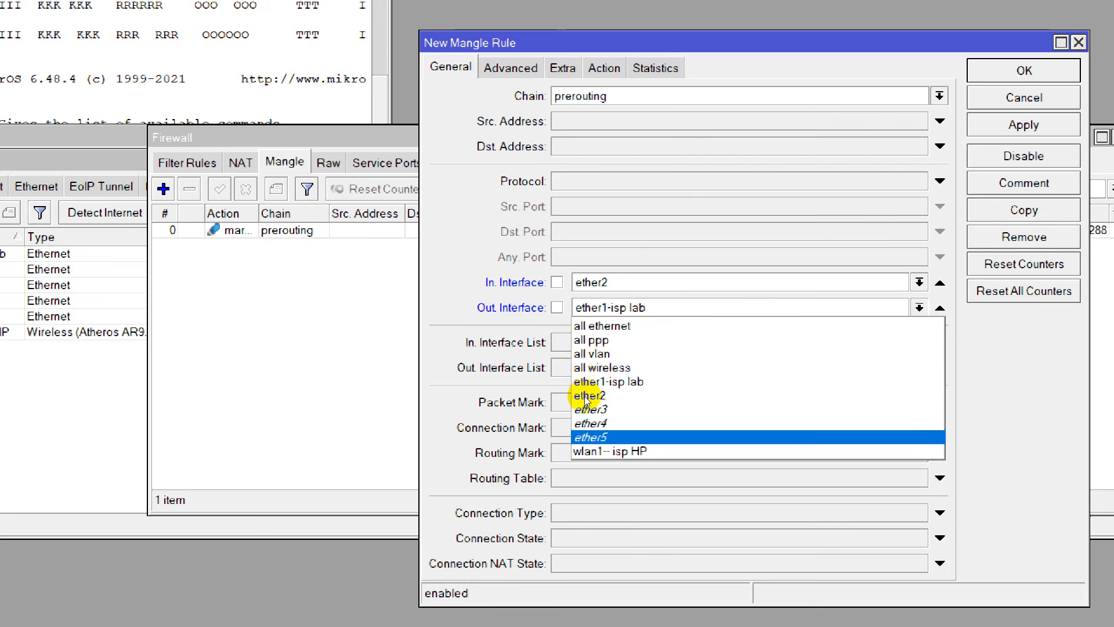
click(583, 450)
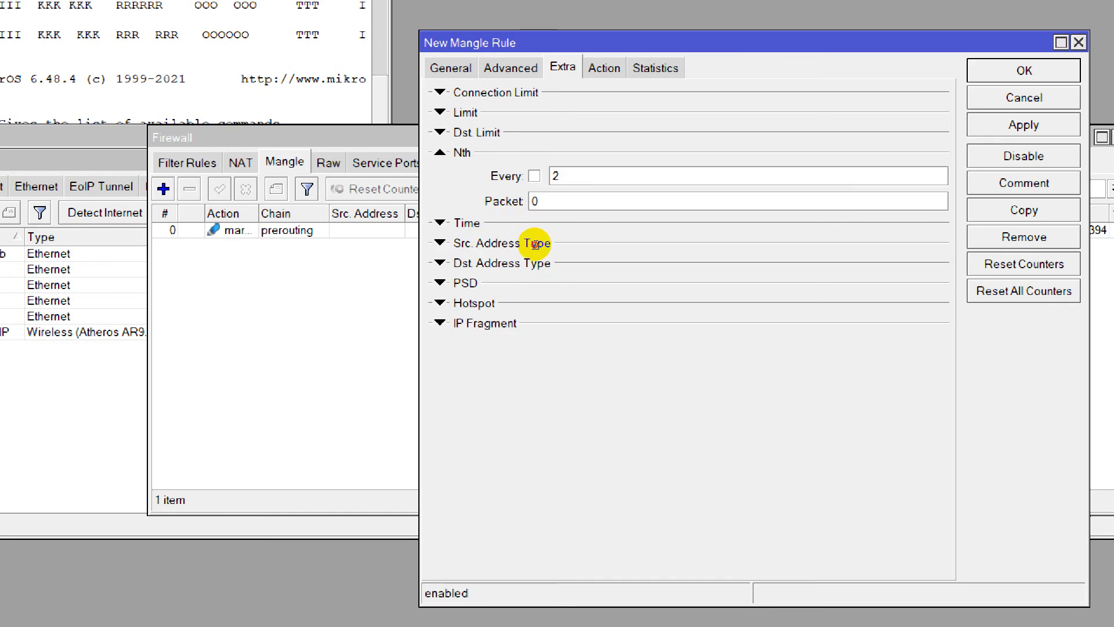
Add an Nth condition with Every 2 and Packet 1, and set the action to mark connection with no-mark as the new connection mark.
key(Tab)
text(1)
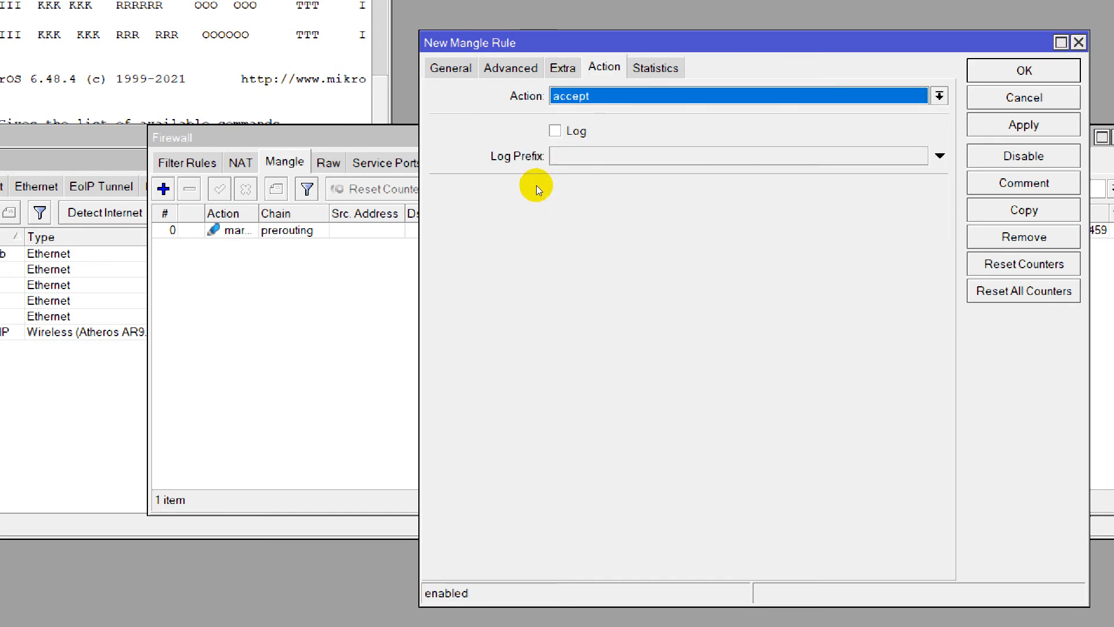
click(560, 96)
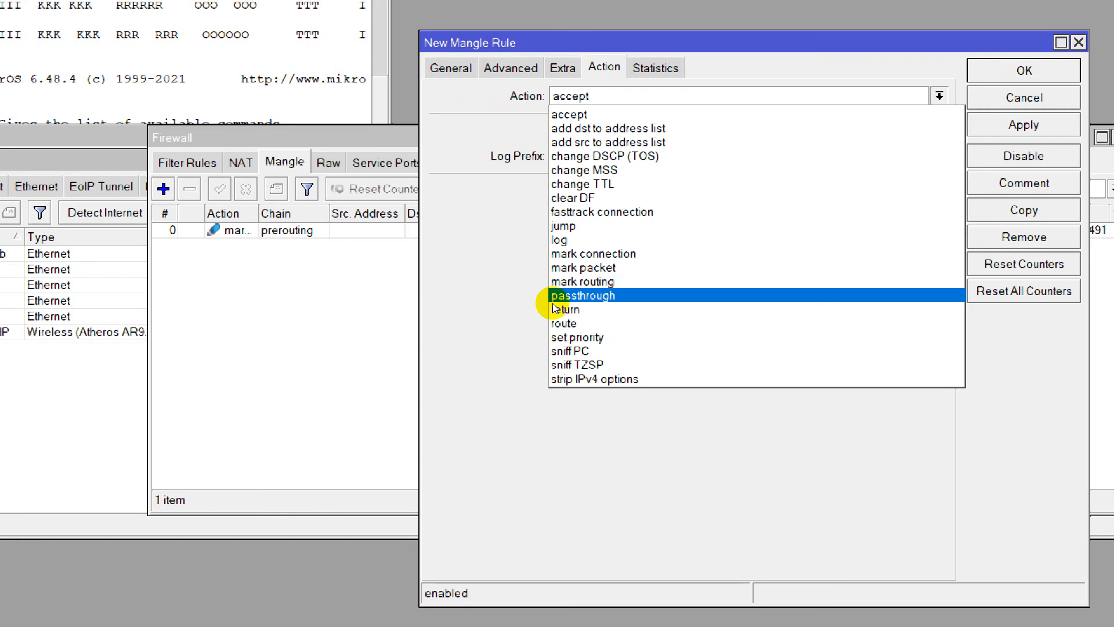
click(568, 253)
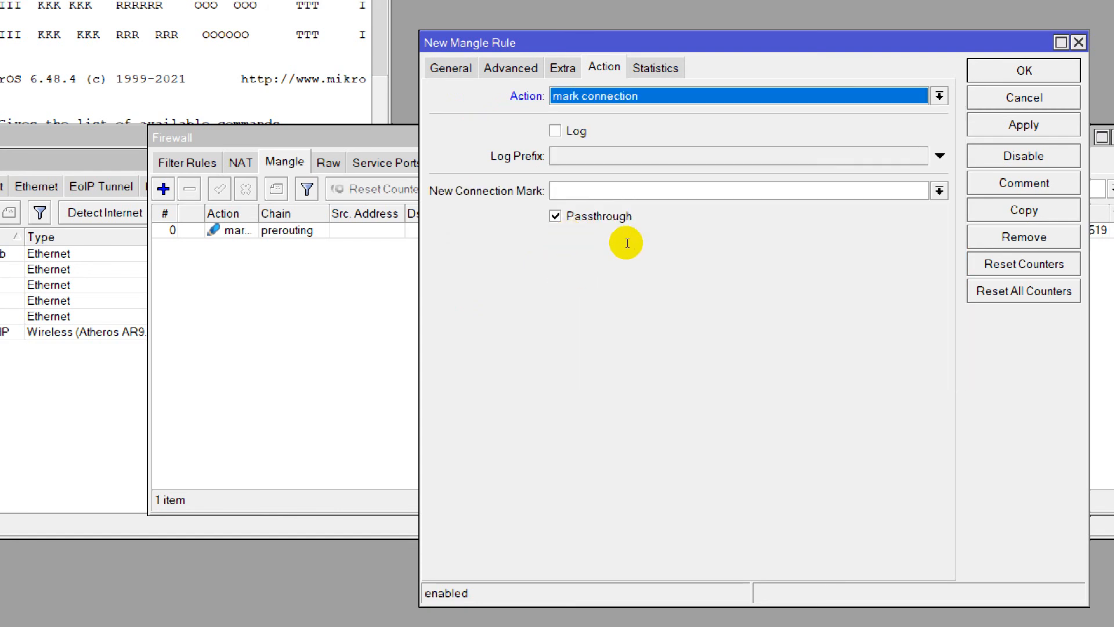
click(772, 191)
key(Down)
key(Return)
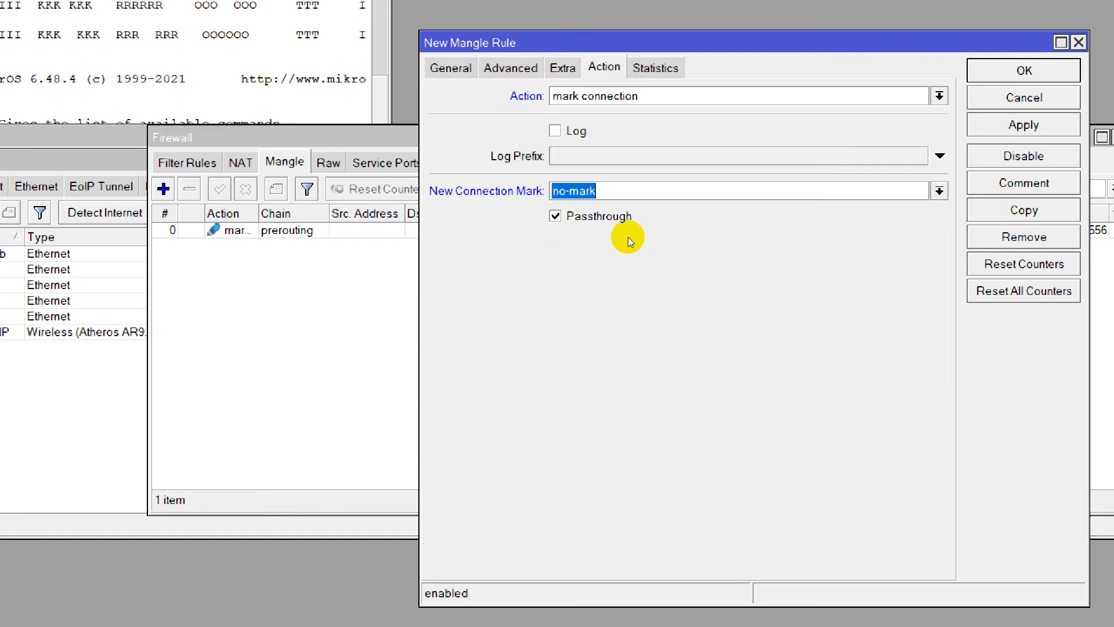
Try to apply the second mangle rule with its out interface condition.
key(alt+a)
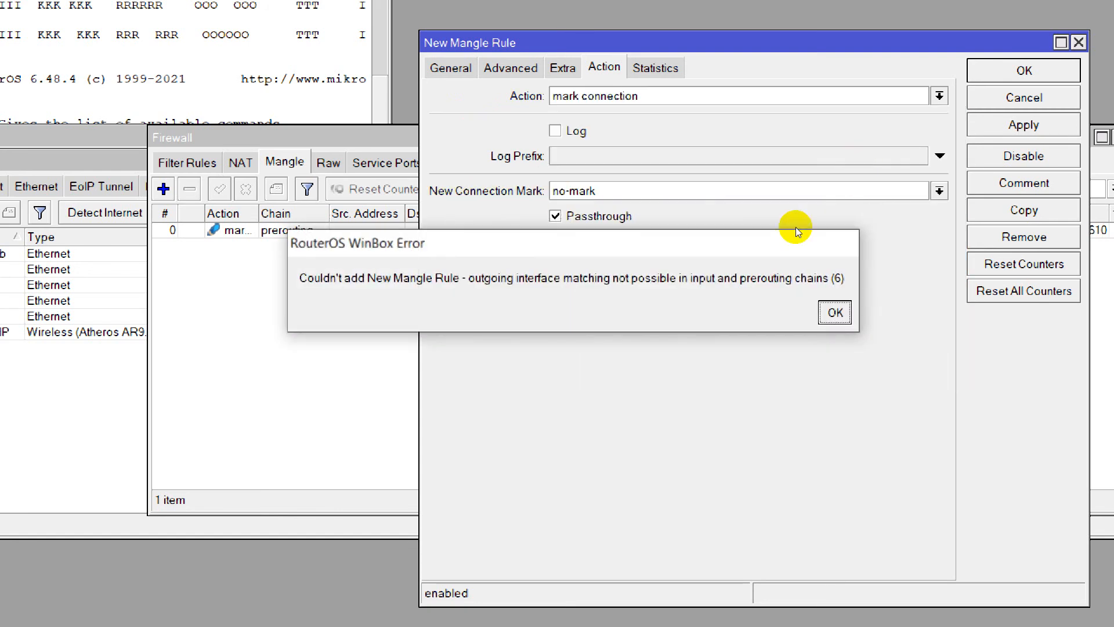
click(727, 319)
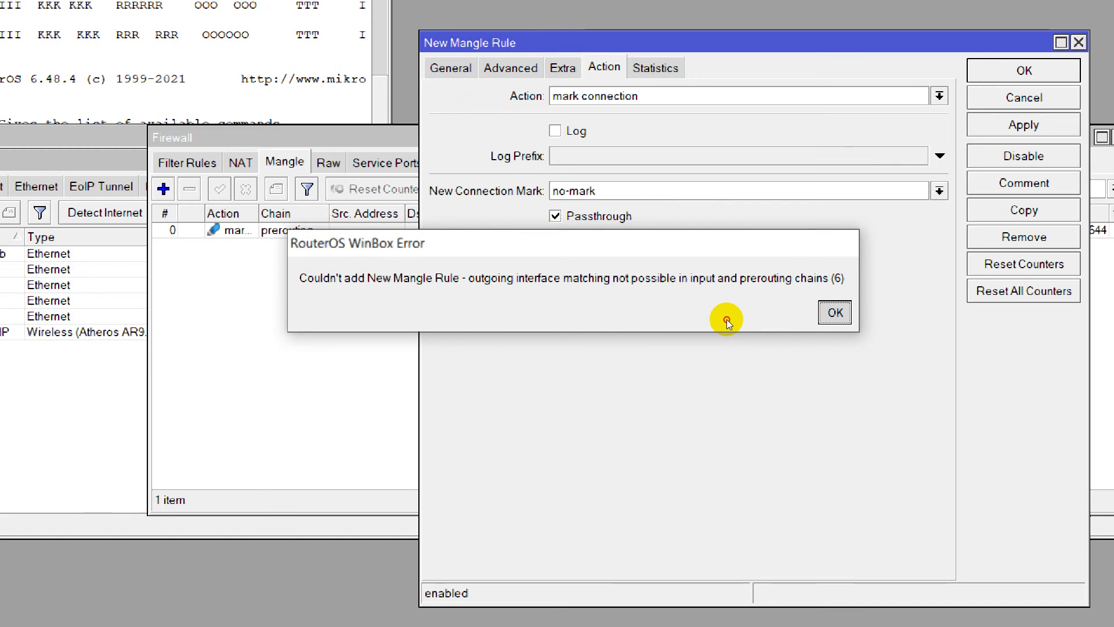
key(Return)
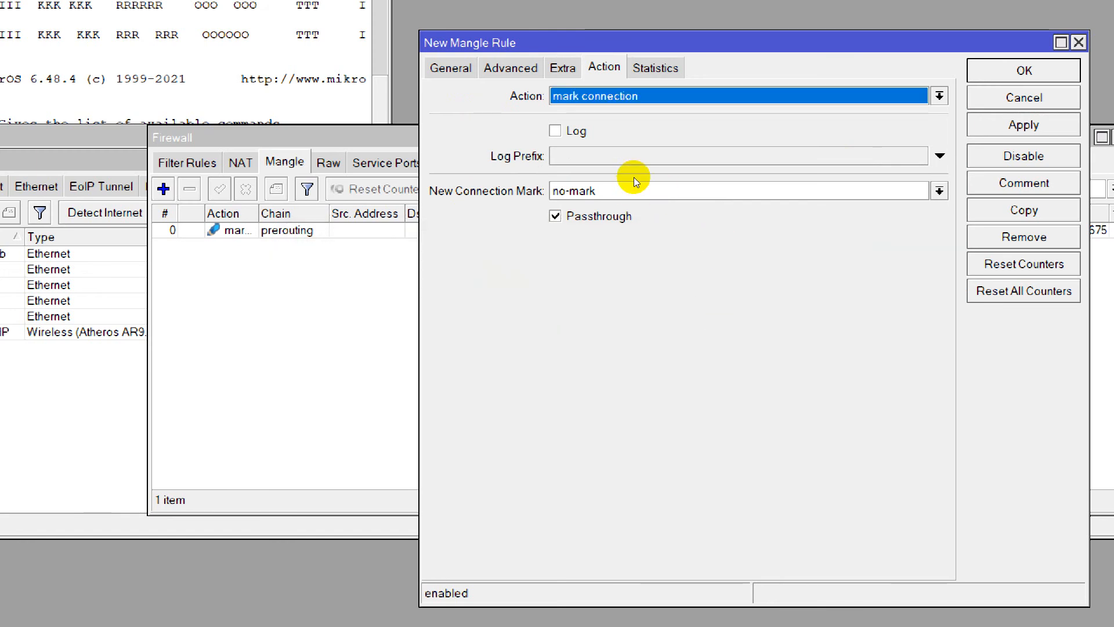
key(Down)
key(Escape)
Clear the second mangle rule's out interface, then apply the rule and close it.
click(451, 68)
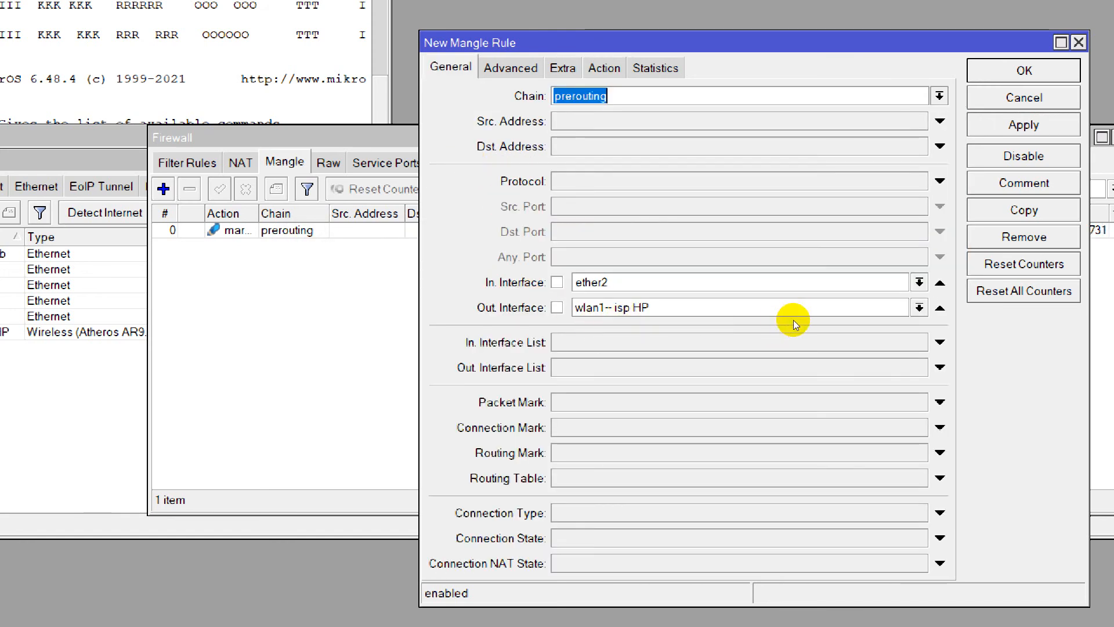
click(940, 308)
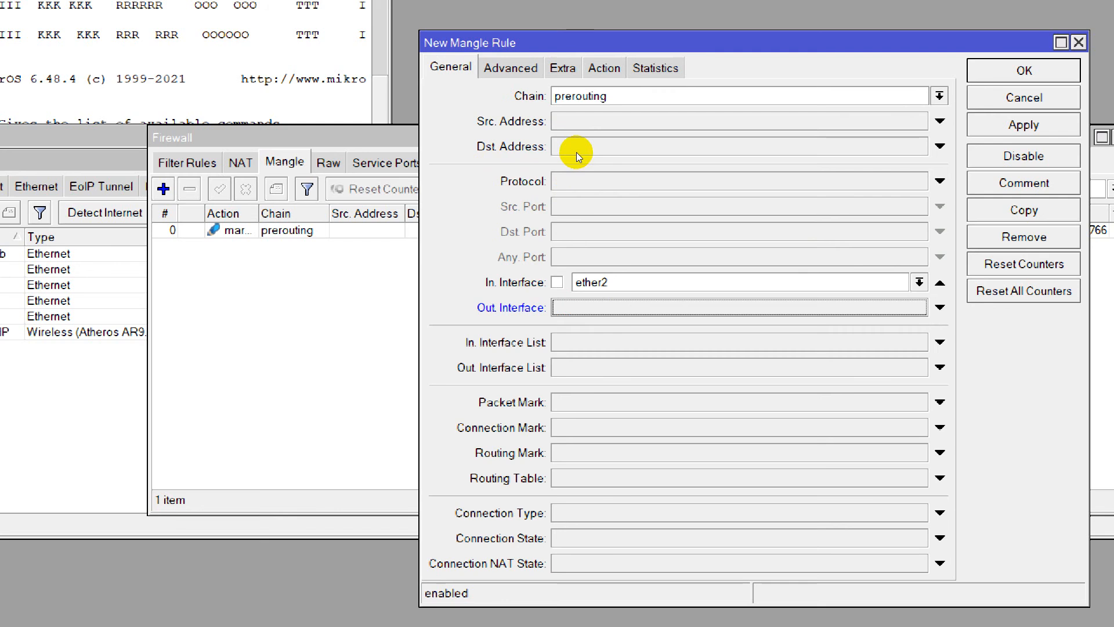
click(604, 69)
click(1012, 125)
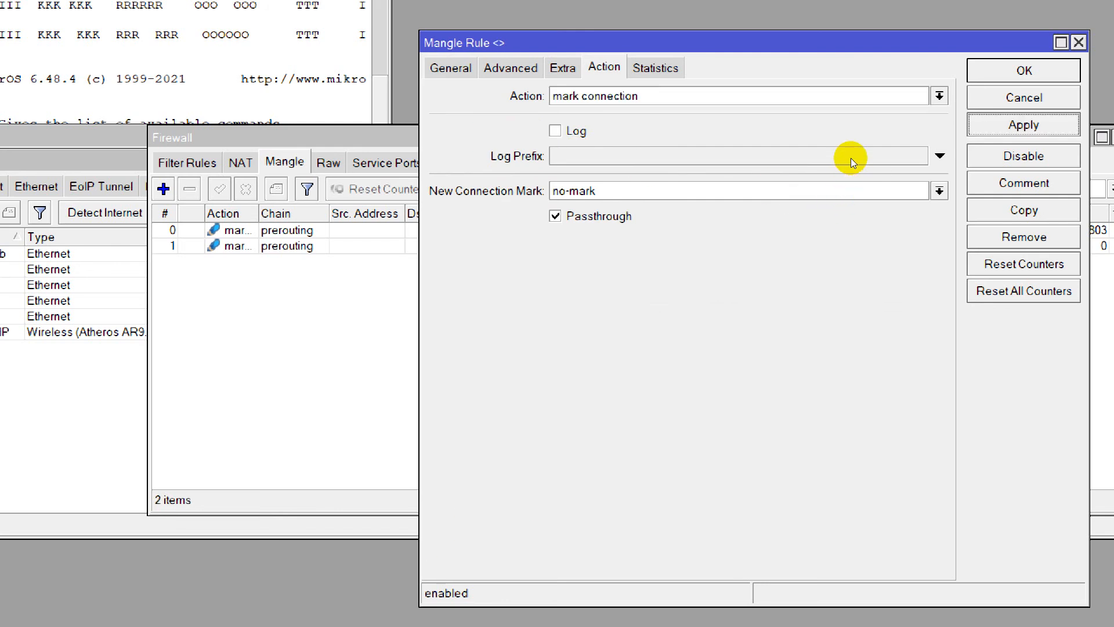
key(Escape)
Reopen the second mangle rule and set its connection state to new.
click(343, 266)
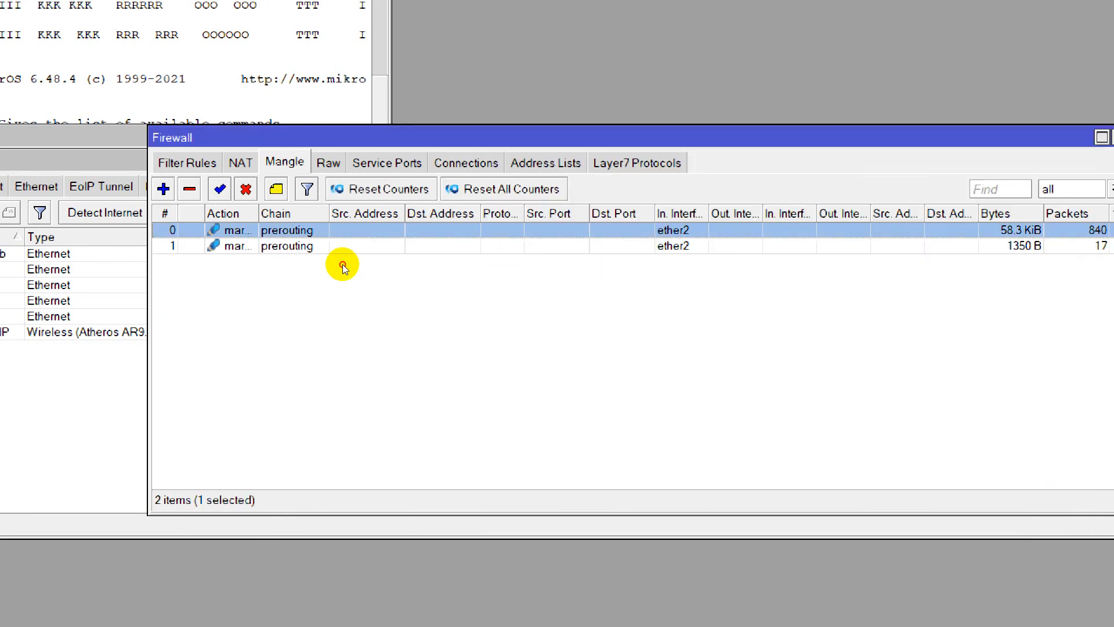
double_click(342, 265)
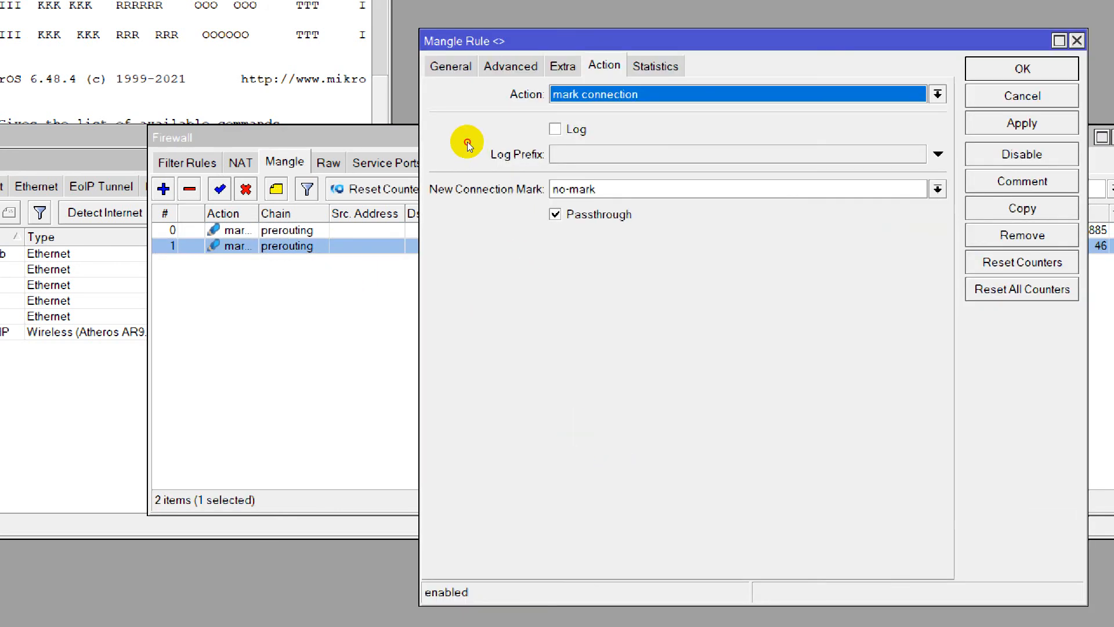
click(452, 67)
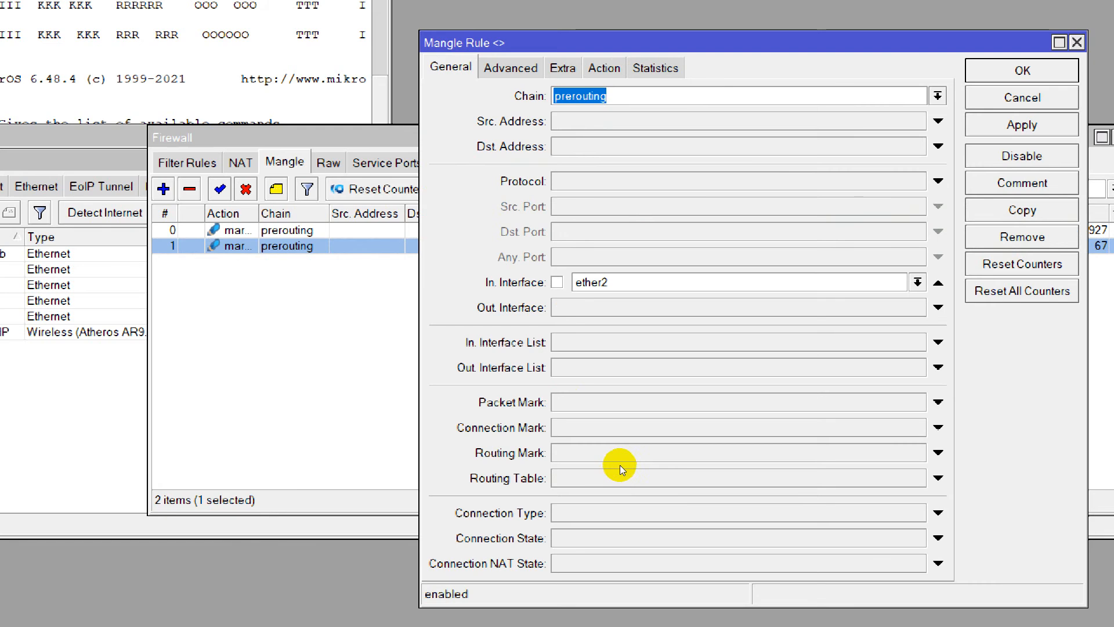
click(615, 538)
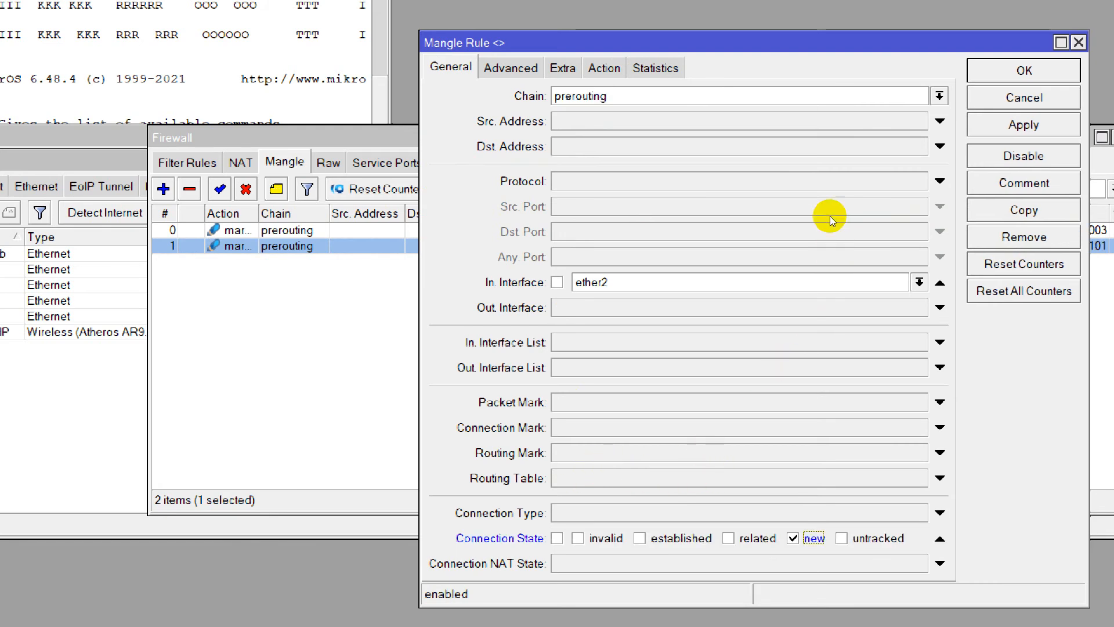
click(1024, 125)
Set the reopened mangle rule's out interface to ether1-isp lab.
click(641, 312)
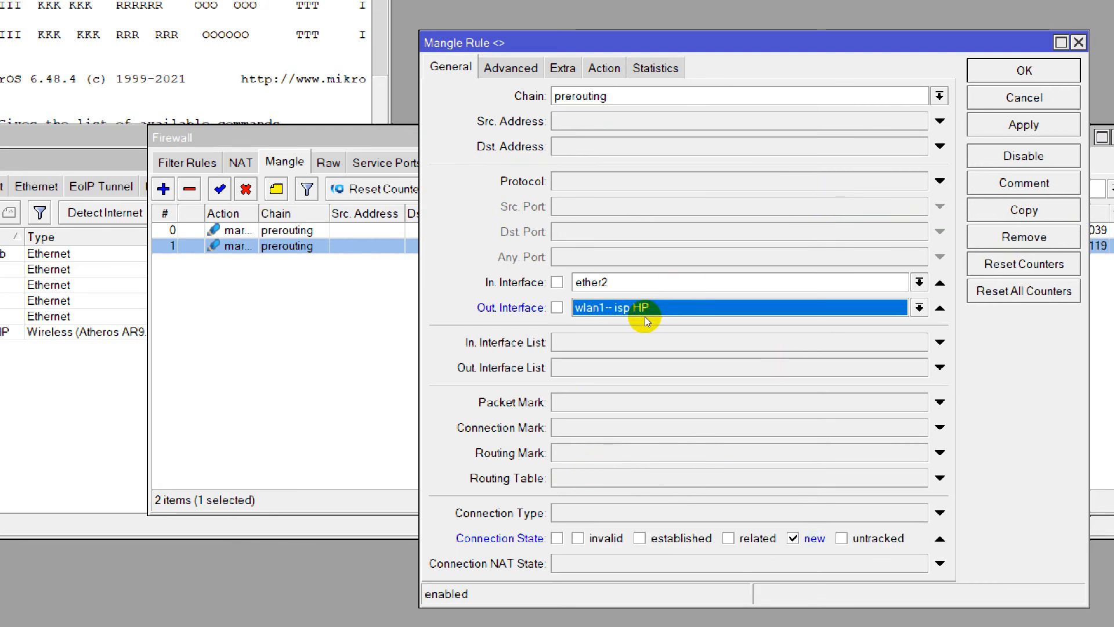
click(641, 313)
click(589, 381)
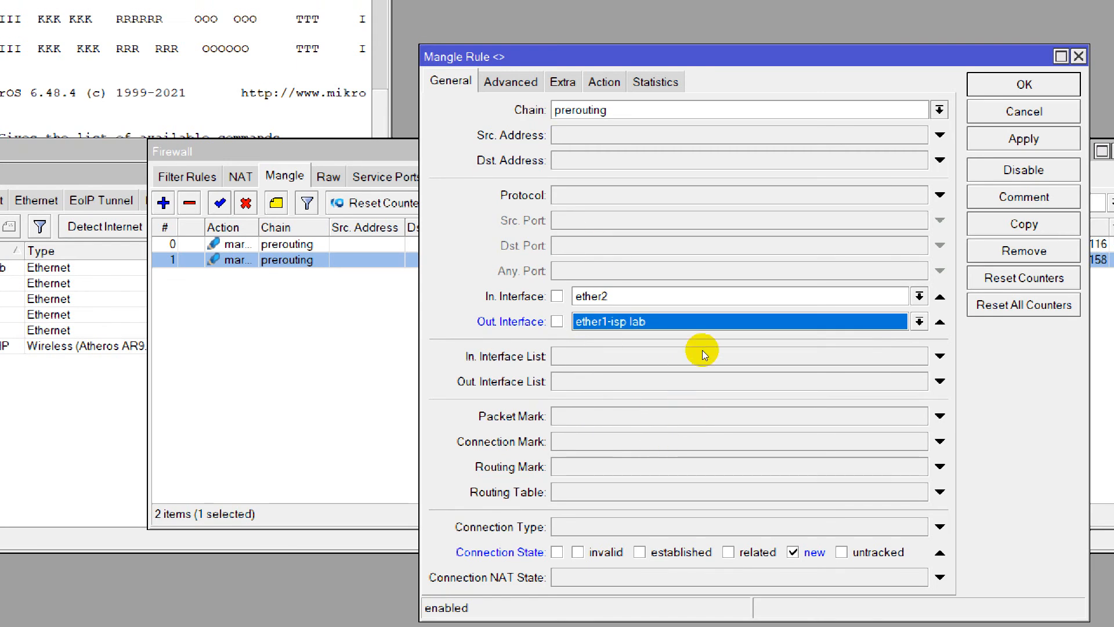
Try to apply the second mangle rule with wlan1-- isp HP as its out interface, then close the rule.
click(695, 322)
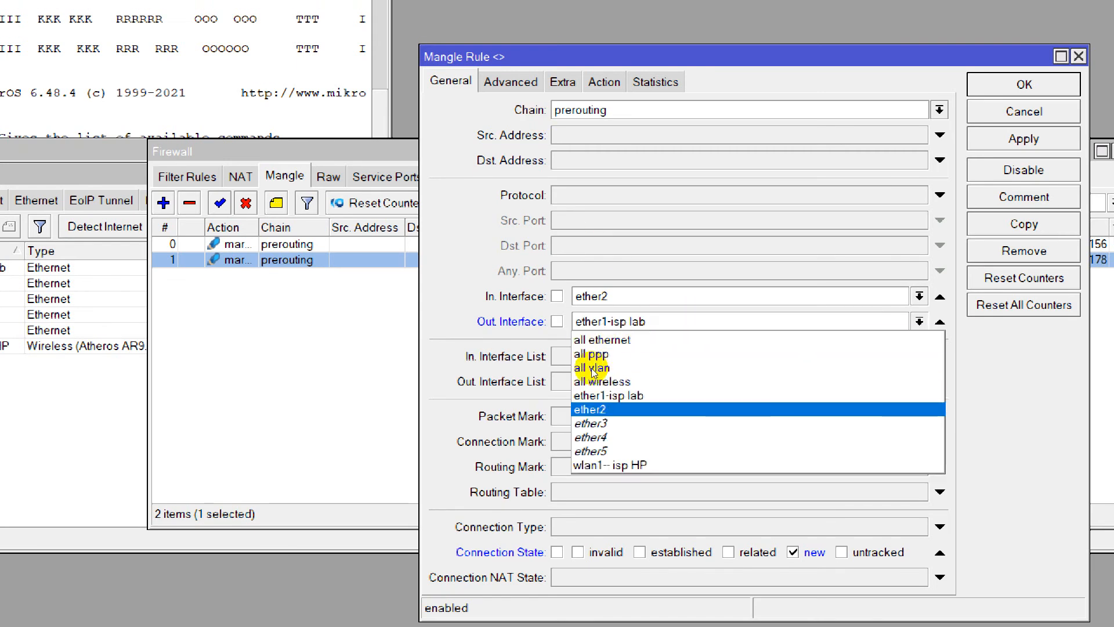
click(638, 466)
key(Return)
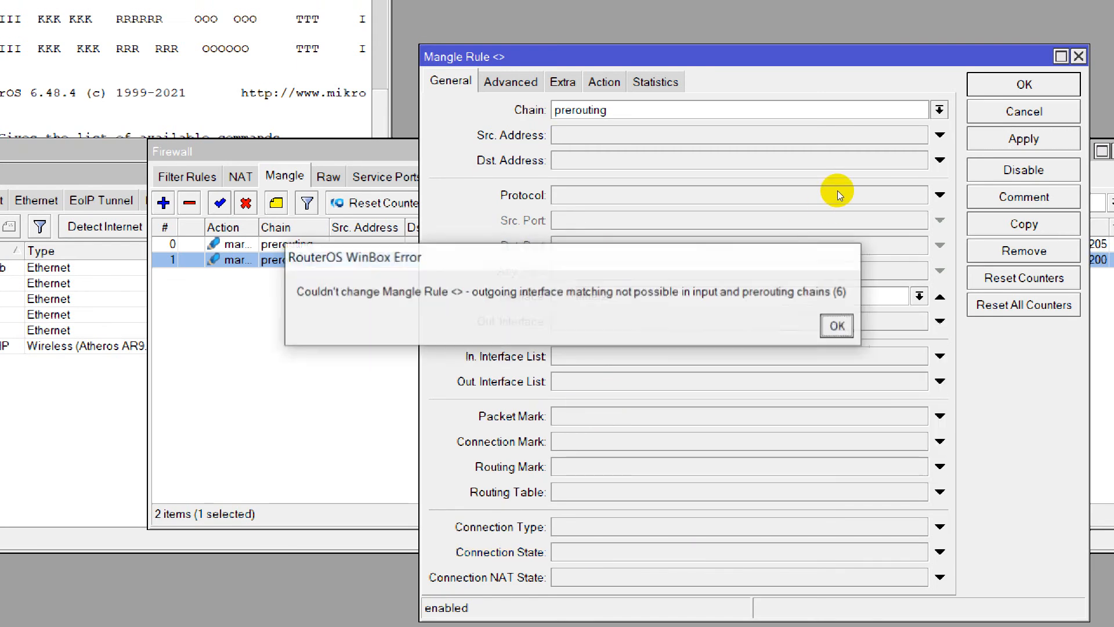
key(Return)
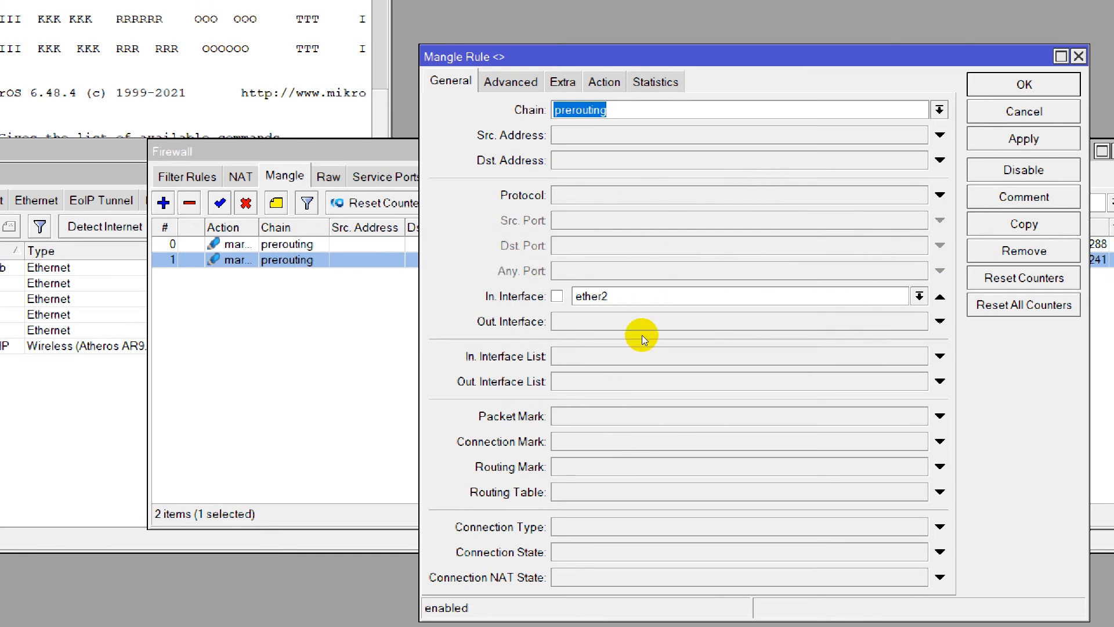
click(1023, 139)
click(1024, 85)
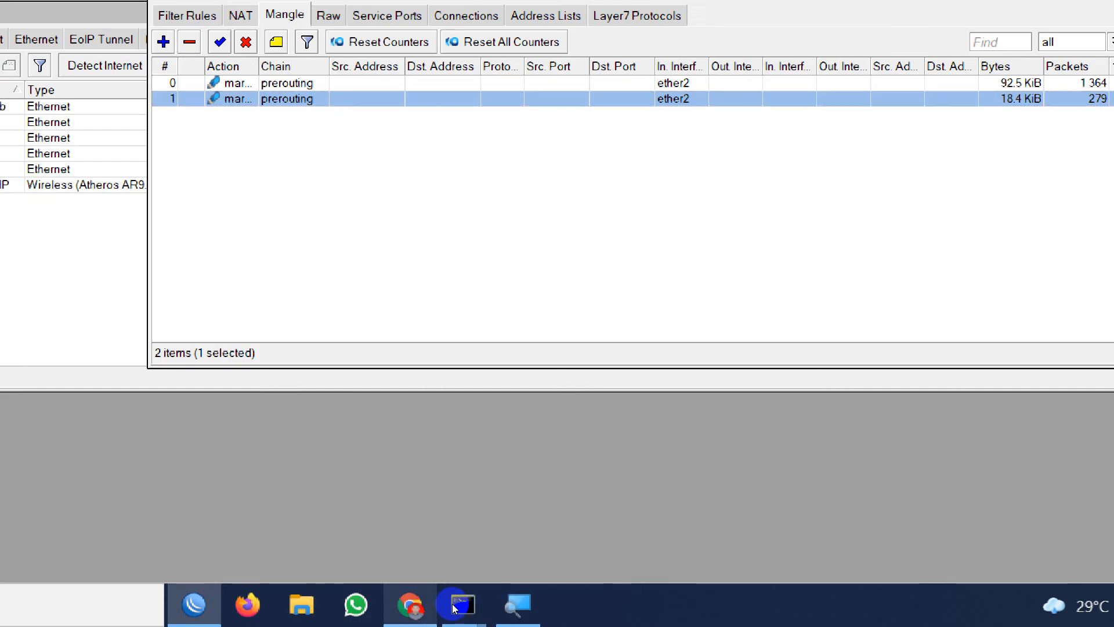
Switch to the Teknody tutorial in the browser and review its instructions for the remaining mangle and NAT rules.
click(412, 605)
scroll(210, 355, down, 10)
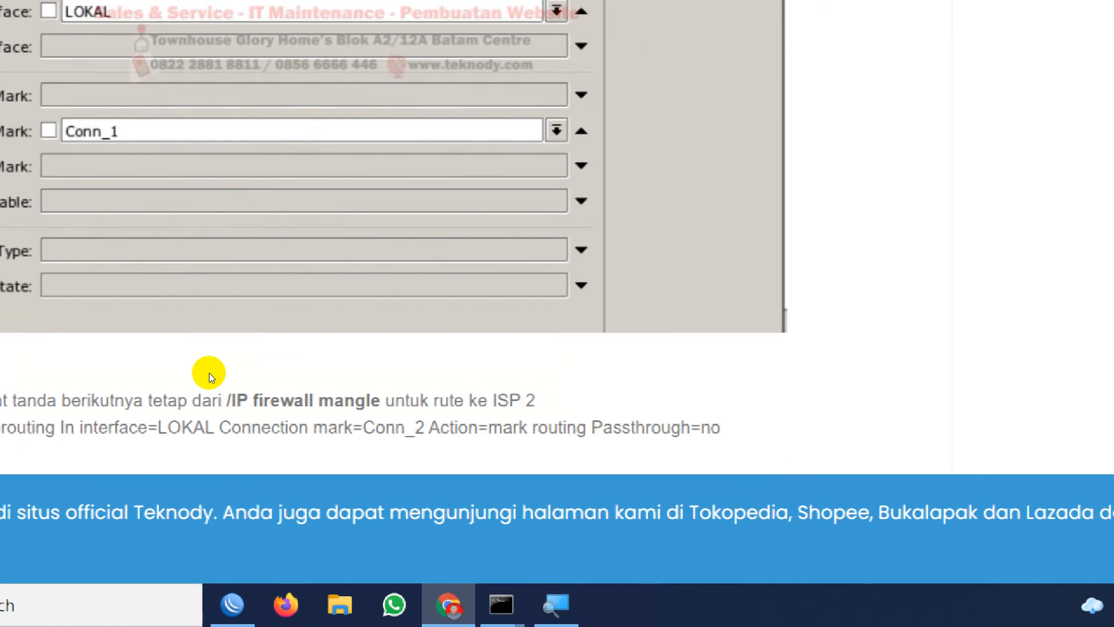
scroll(241, 410, up, 5)
scroll(166, 357, down, 1)
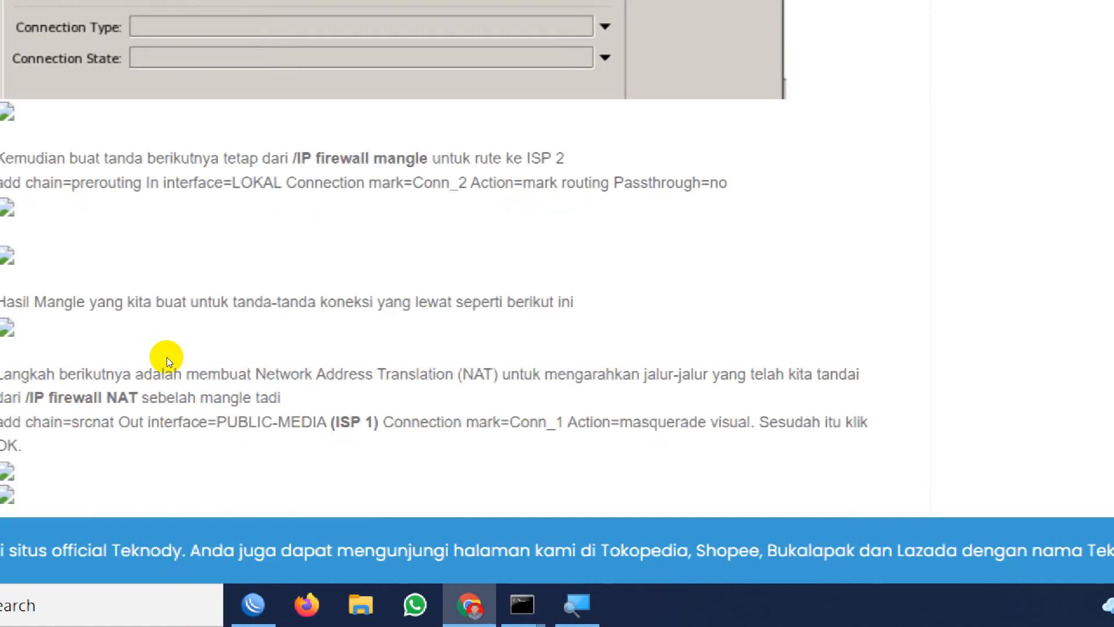
scroll(182, 359, down, 2)
scroll(220, 358, up, 2)
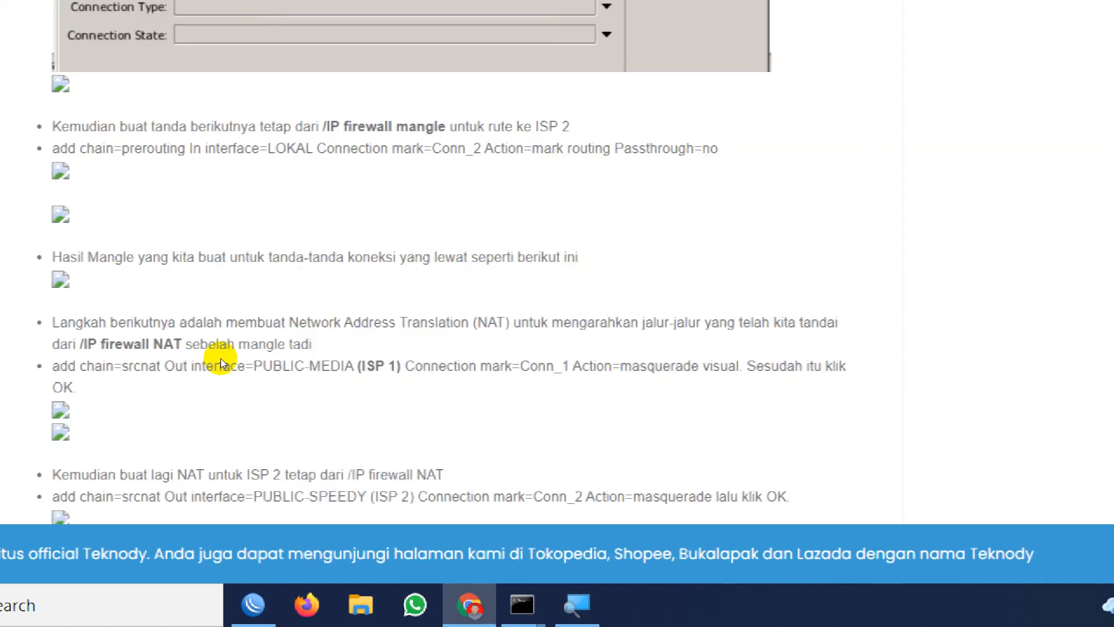
scroll(210, 232, up, 20)
scroll(177, 162, down, 5)
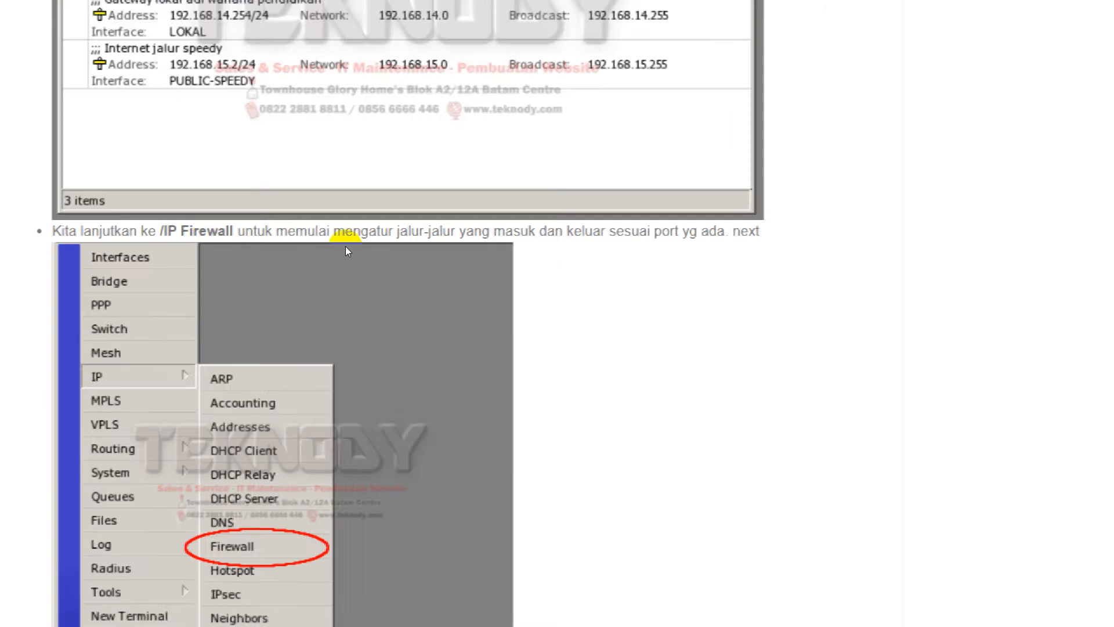
Reset the Magnifier to 100%, reload the Teknody tutorial page, and minimize the Magnifier.
click(576, 605)
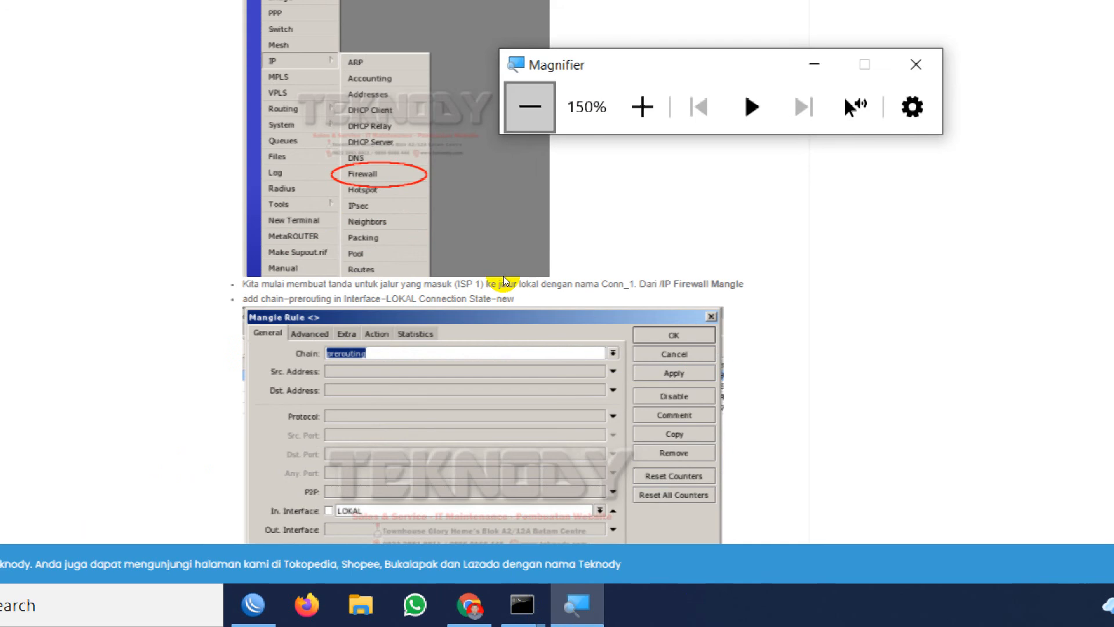
click(530, 113)
click(64, 38)
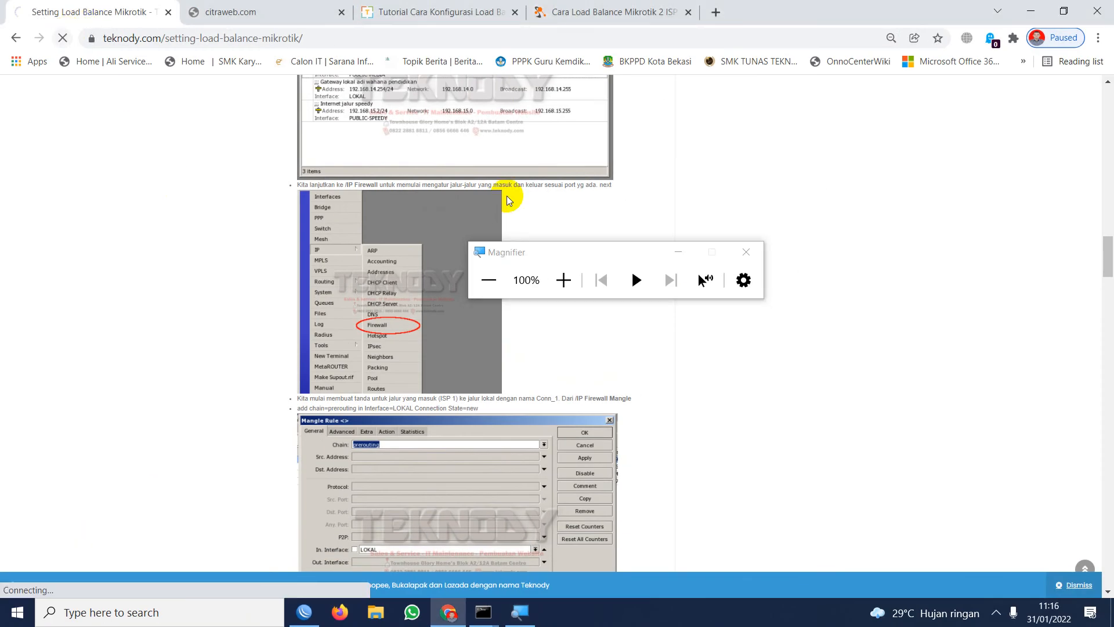
click(678, 254)
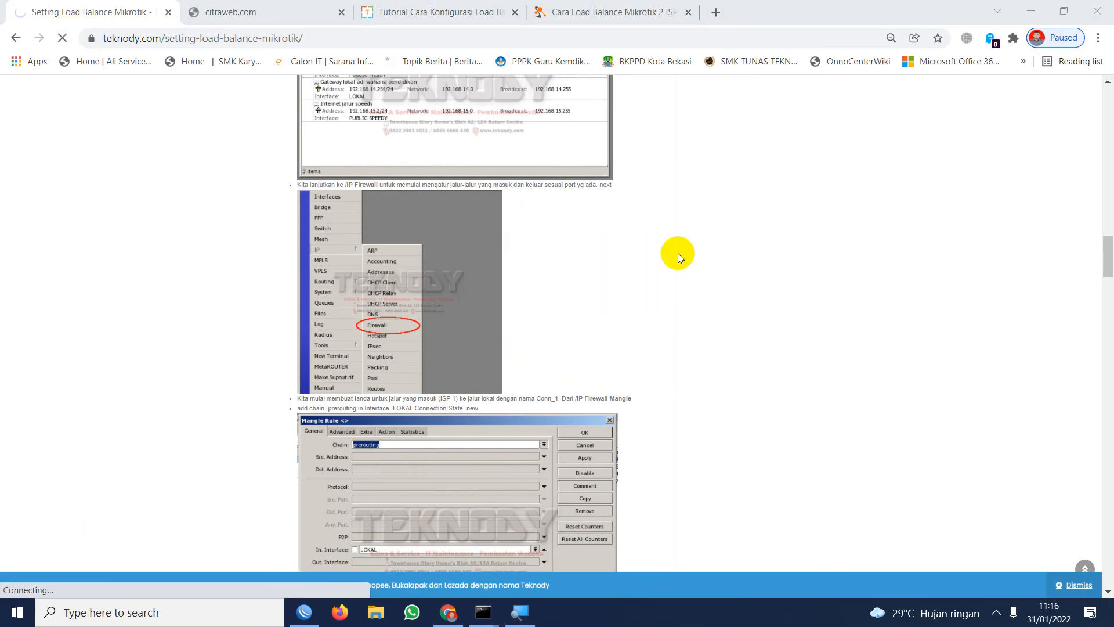
Check the computer's wired and Wi-Fi connections, then go back to the Google search results.
click(996, 612)
click(961, 566)
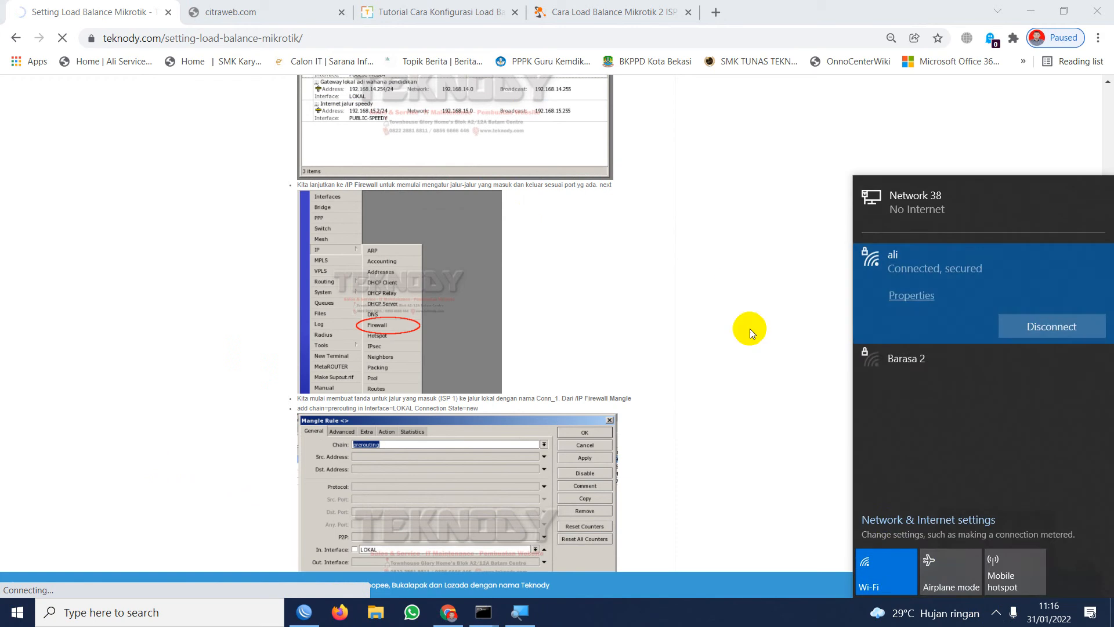
click(517, 194)
click(15, 41)
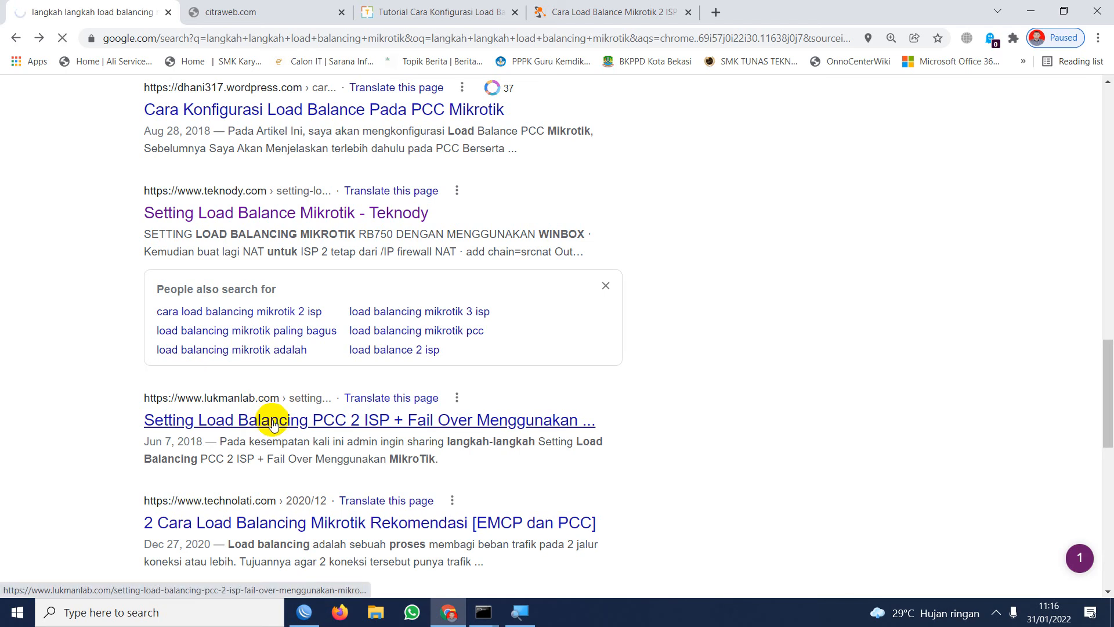
Switch to the Command Prompt, test the internet connection by pinging googl.com, and minimize it.
click(483, 612)
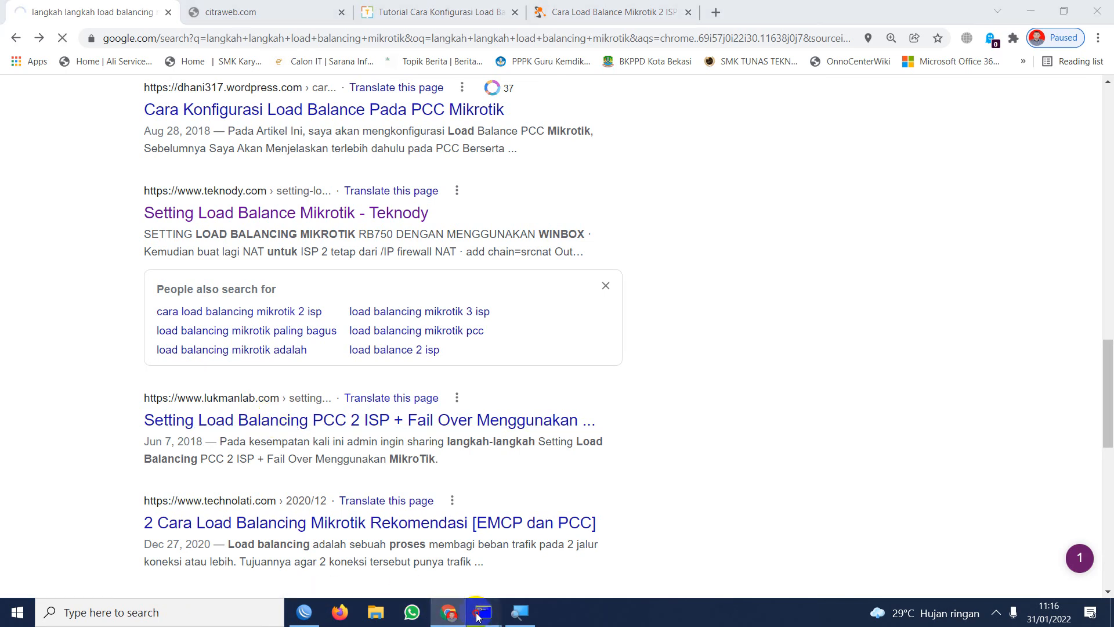
click(513, 579)
scroll(269, 360, down, 1)
text(ping googl.e)
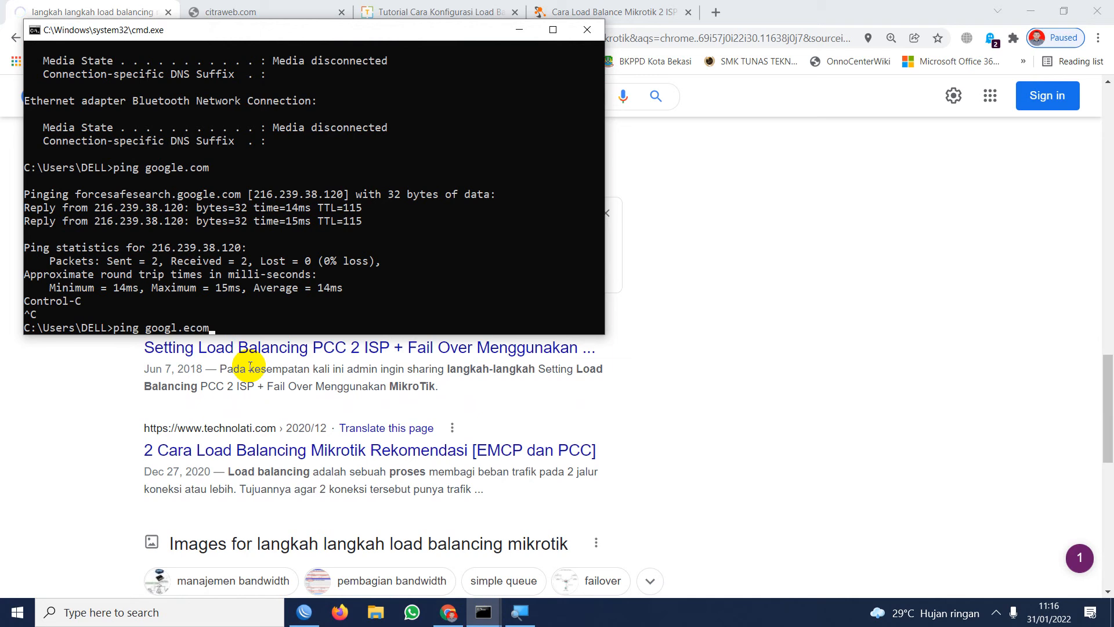
key(BackSpace)
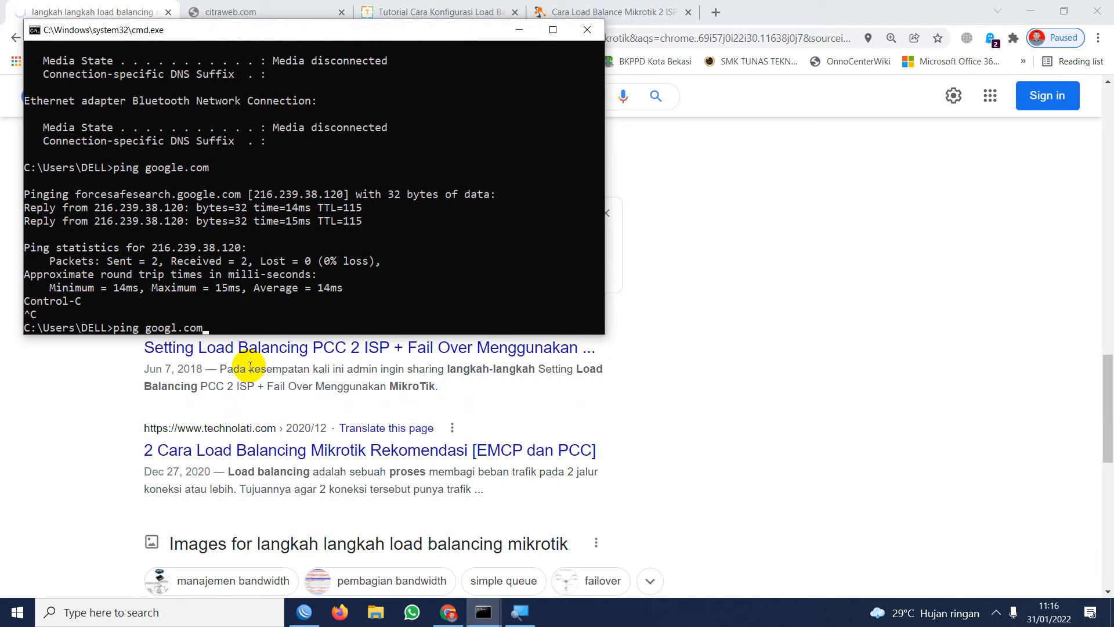
key(Return)
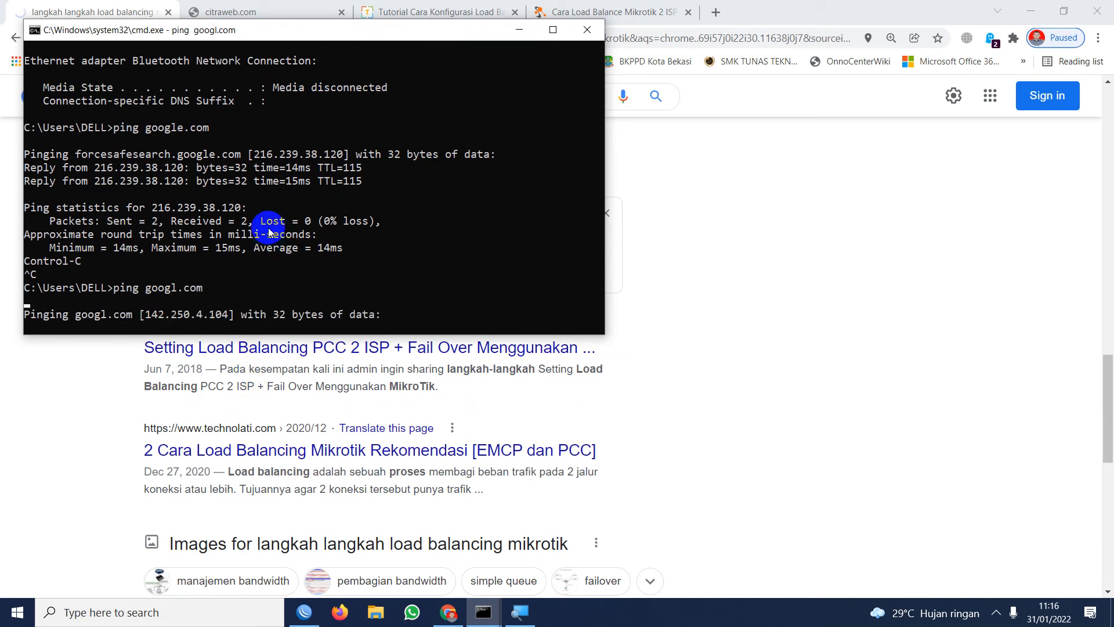
click(524, 30)
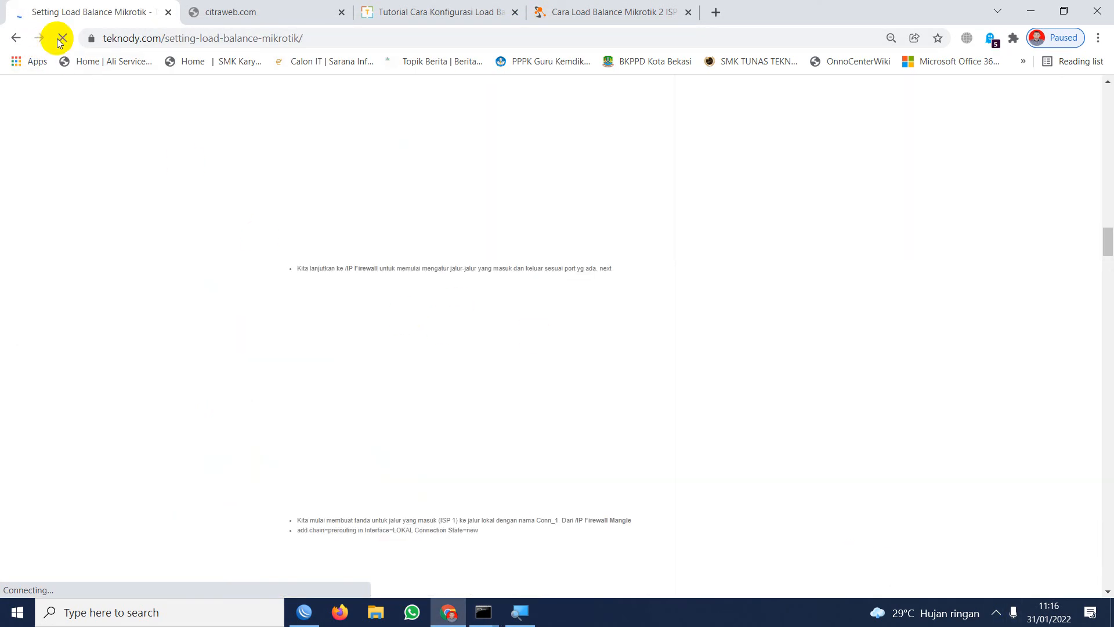
Review the Teknody tutorial from its introduction through the addressing and mangle steps to the NAT section.
scroll(398, 376, up, 10)
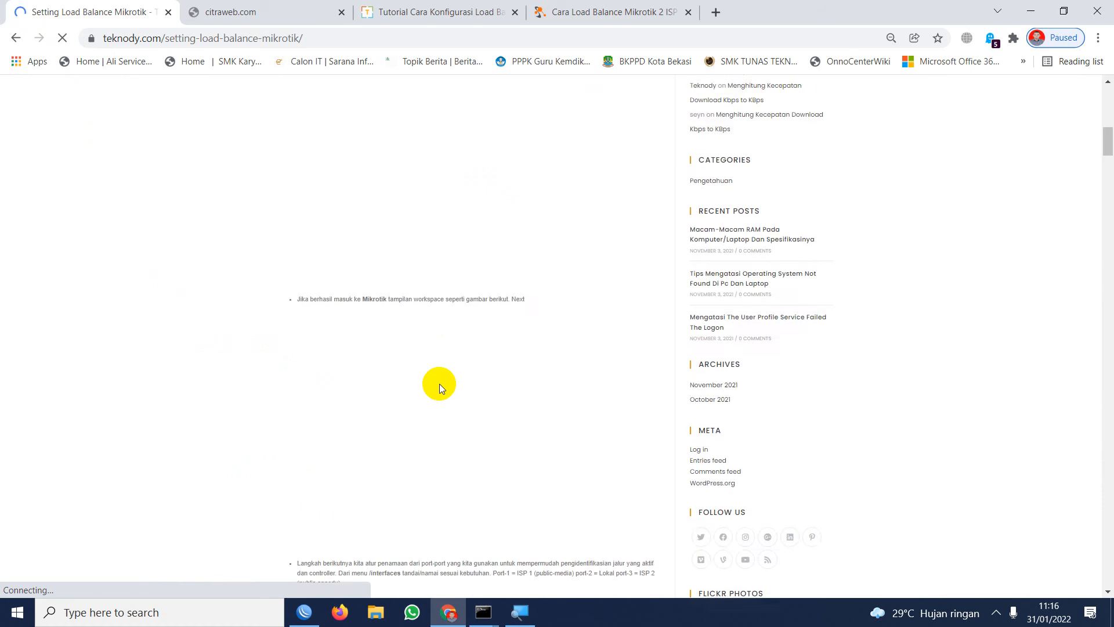
scroll(440, 385, up, 15)
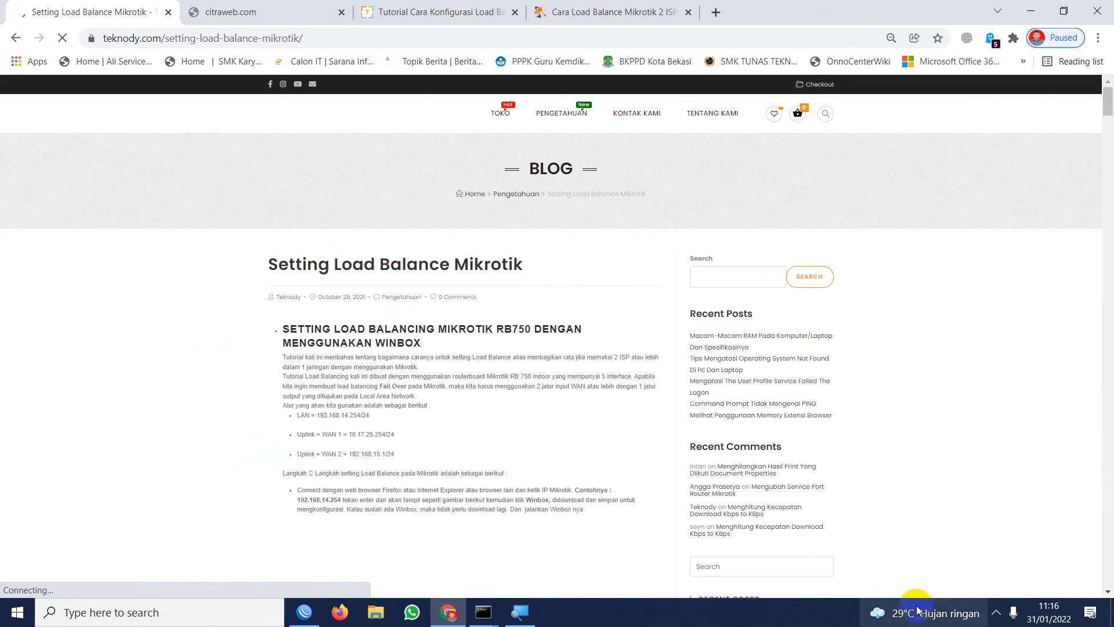
scroll(517, 426, down, 10)
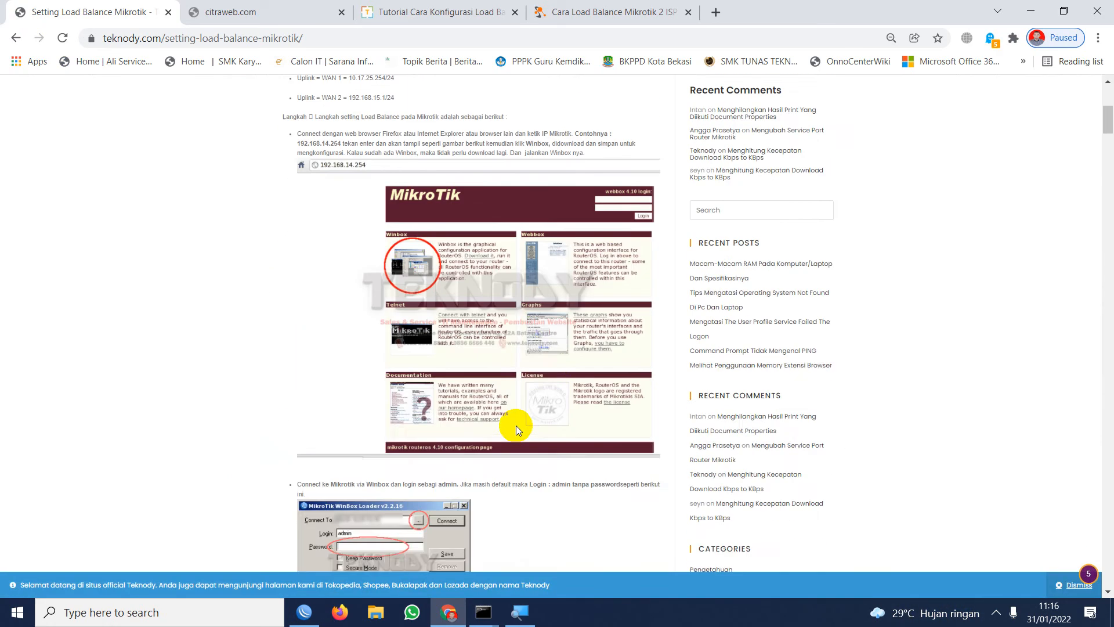
scroll(413, 376, down, 10)
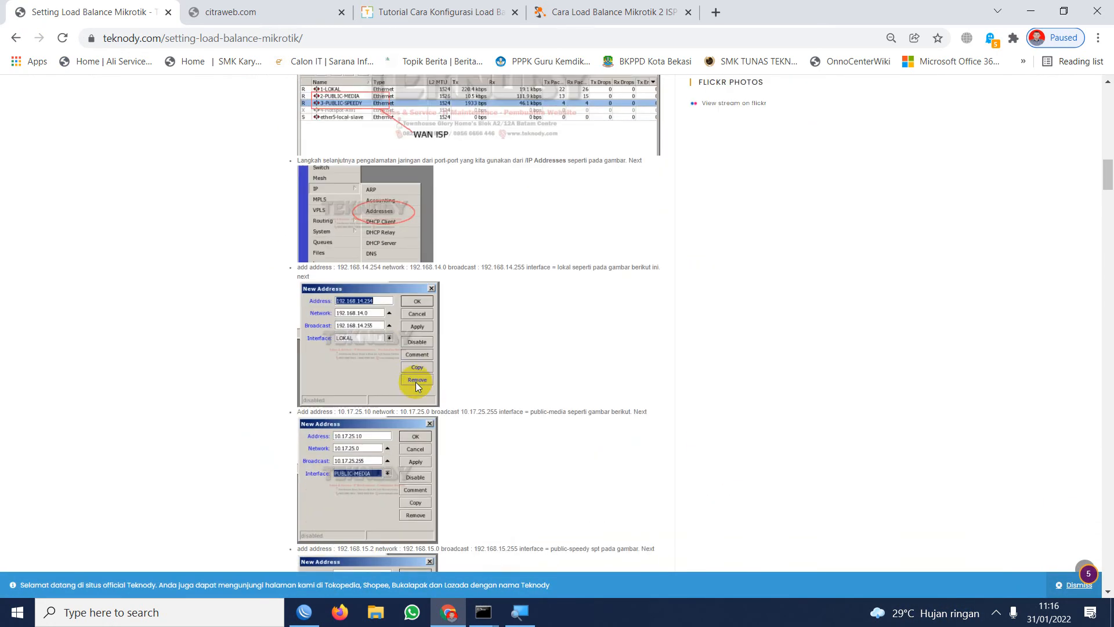
scroll(416, 420, down, 10)
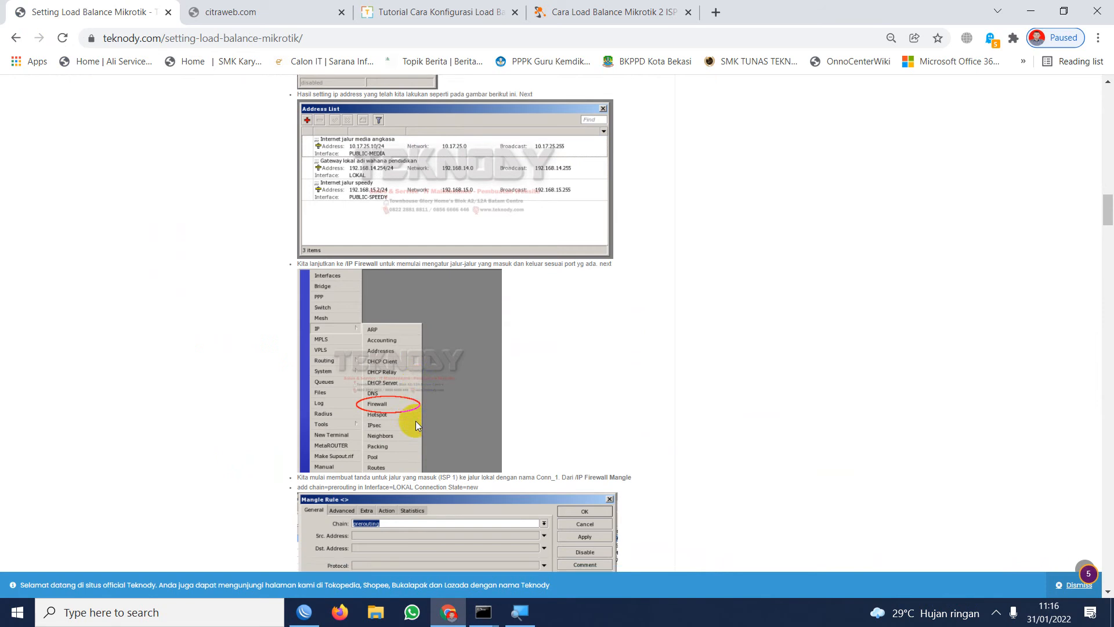
scroll(415, 418, down, 10)
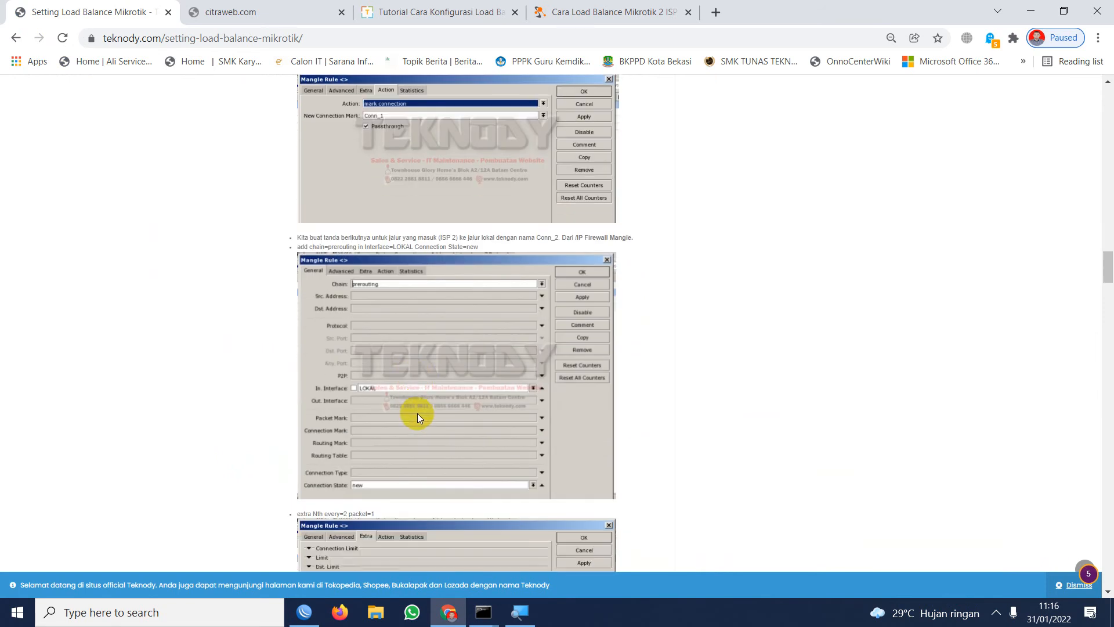
scroll(417, 415, down, 10)
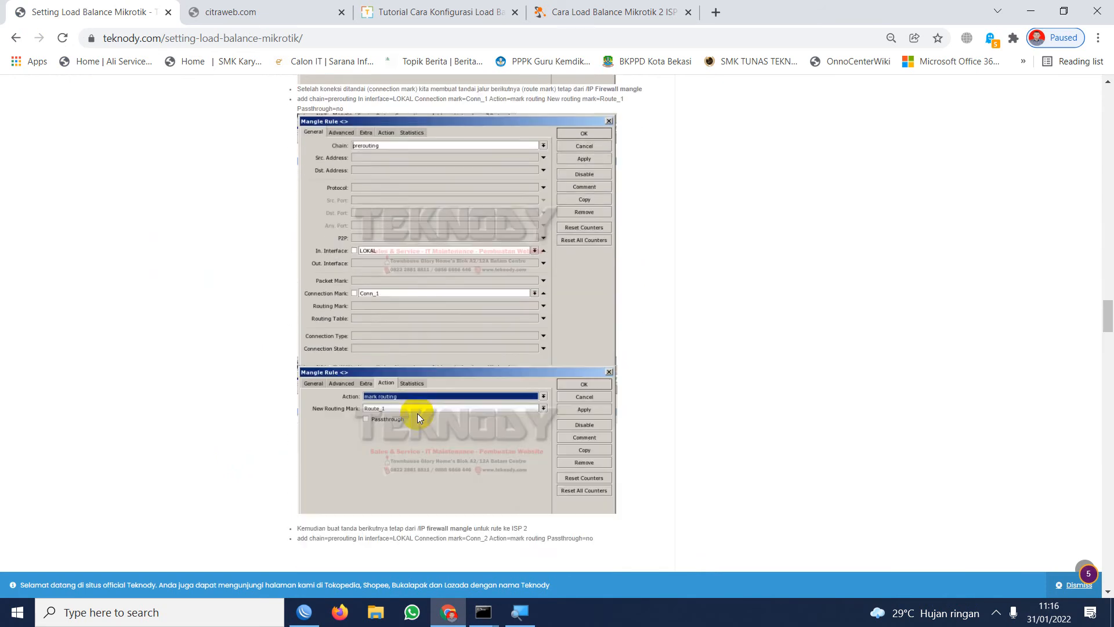
scroll(415, 410, down, 10)
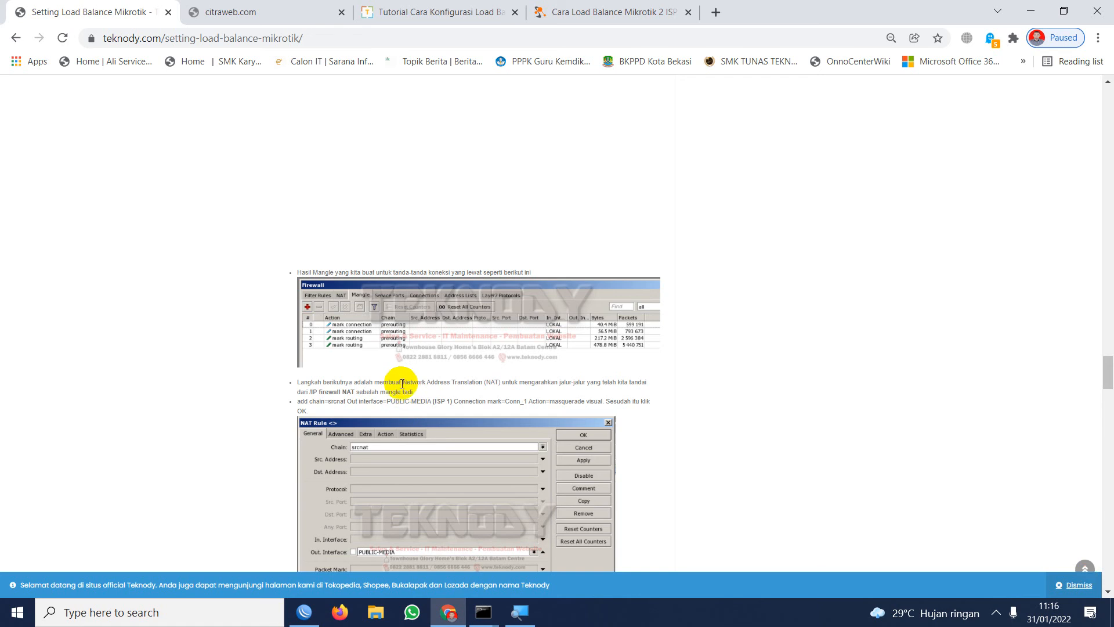
Enlarge the tutorial page and examine the Conn_2 mark routing rule, the finished mangle list and the ISP 1 srcnat masquerade rule.
key(ctrl+plus)
scroll(396, 309, up, 3)
scroll(398, 285, up, 3)
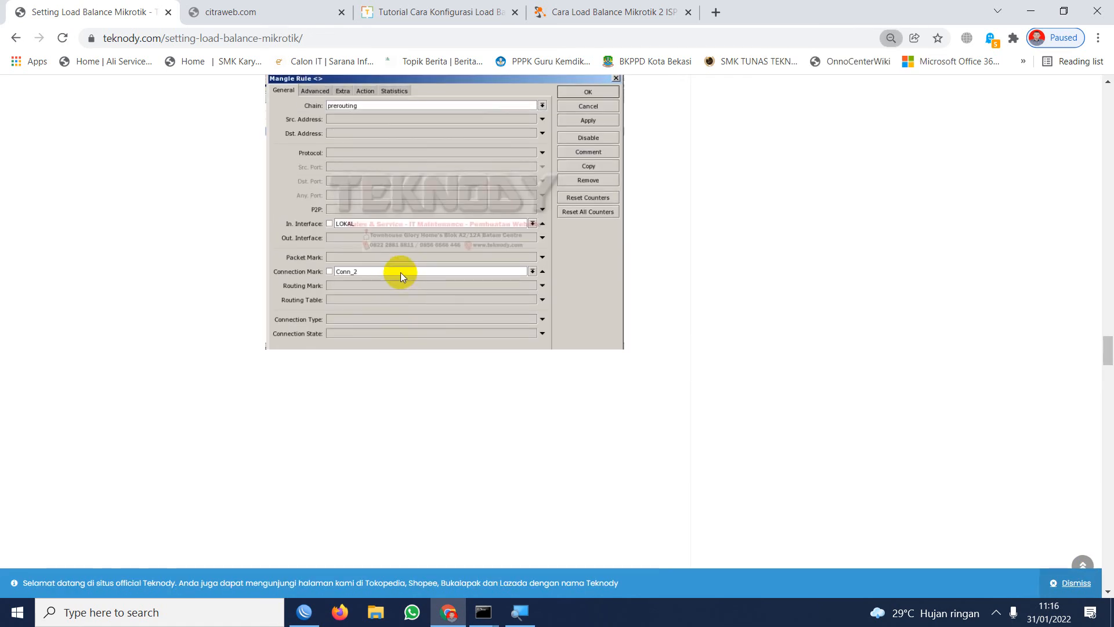
scroll(381, 288, down, 5)
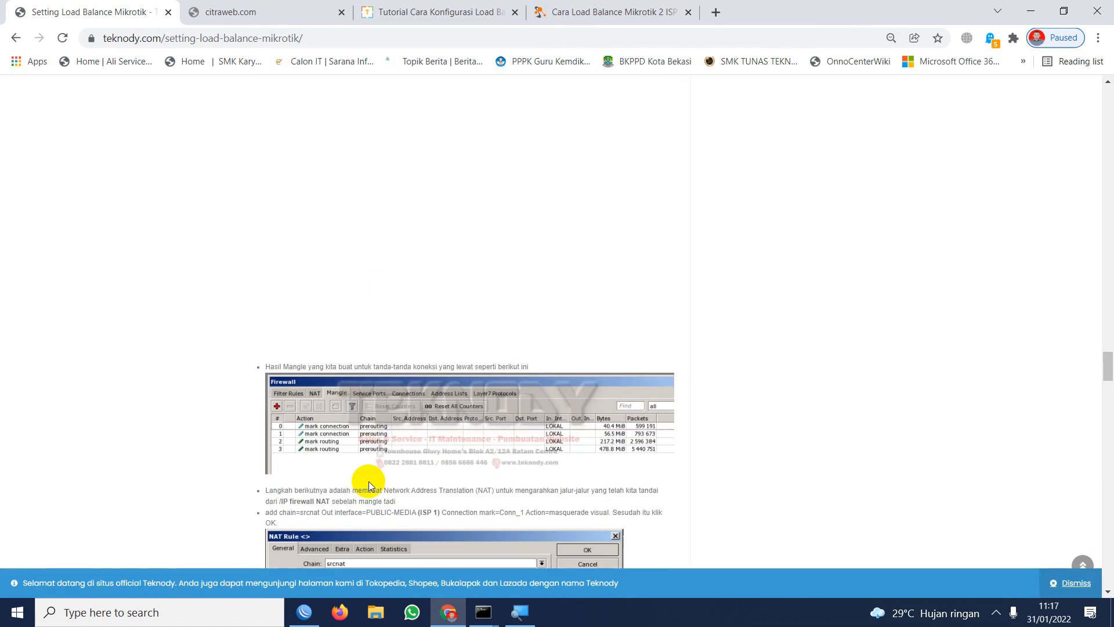
scroll(334, 440, down, 2)
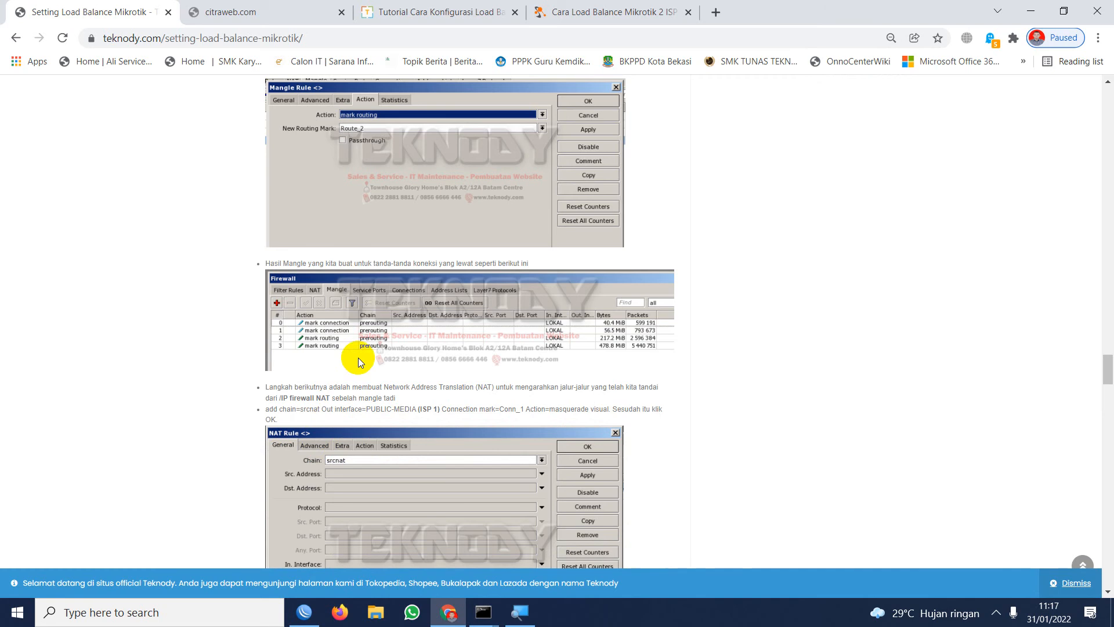
scroll(358, 357, down, 3)
scroll(352, 385, down, 2)
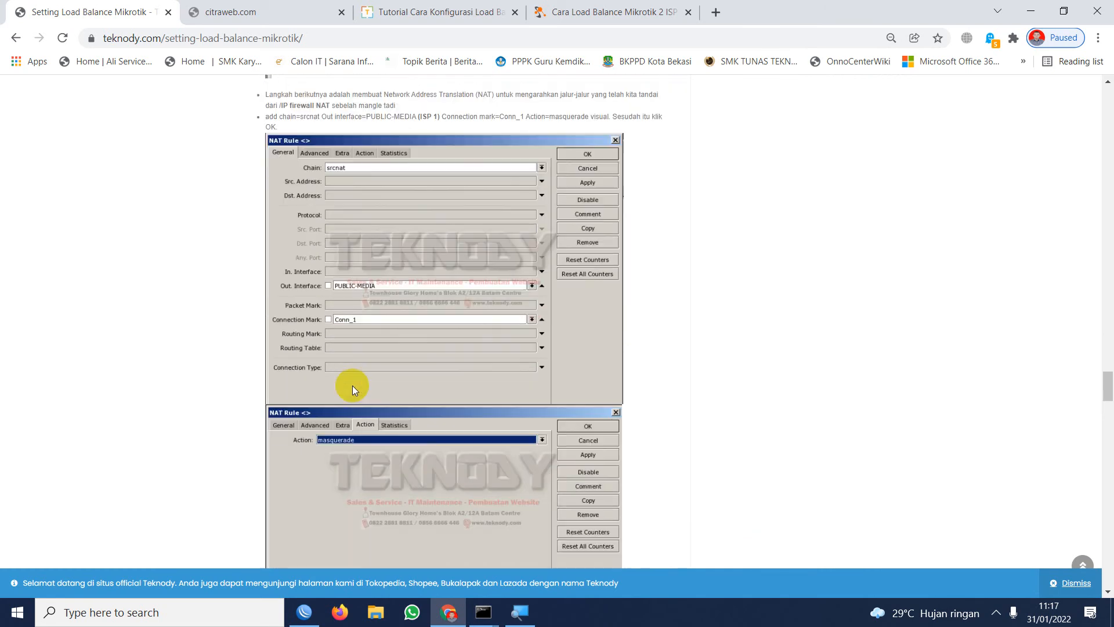
scroll(353, 390, up, 4)
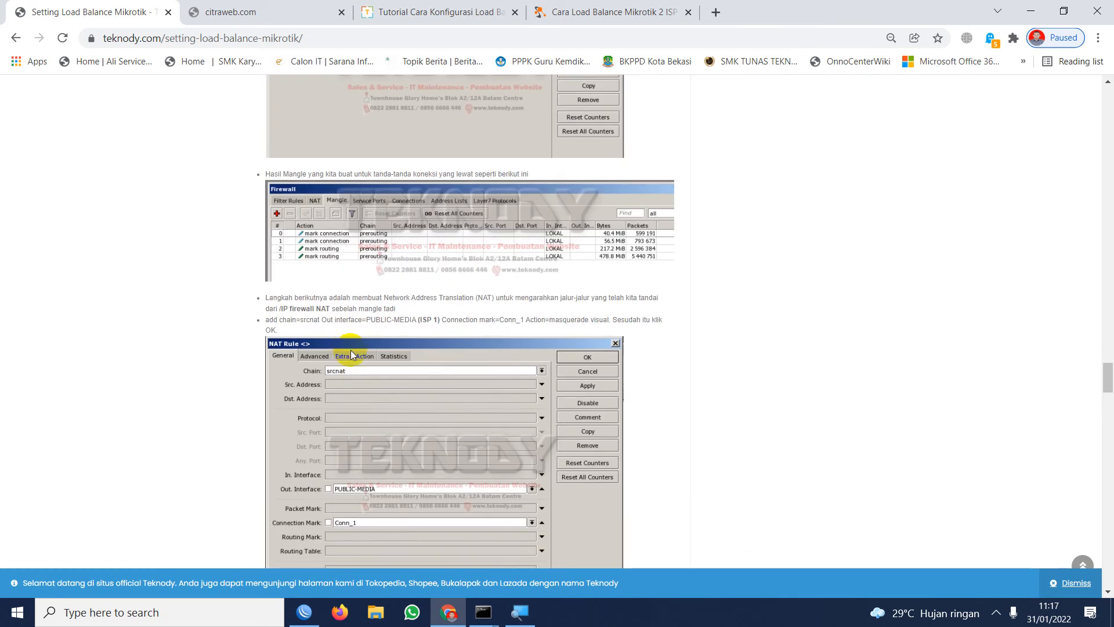
scroll(350, 350, up, 5)
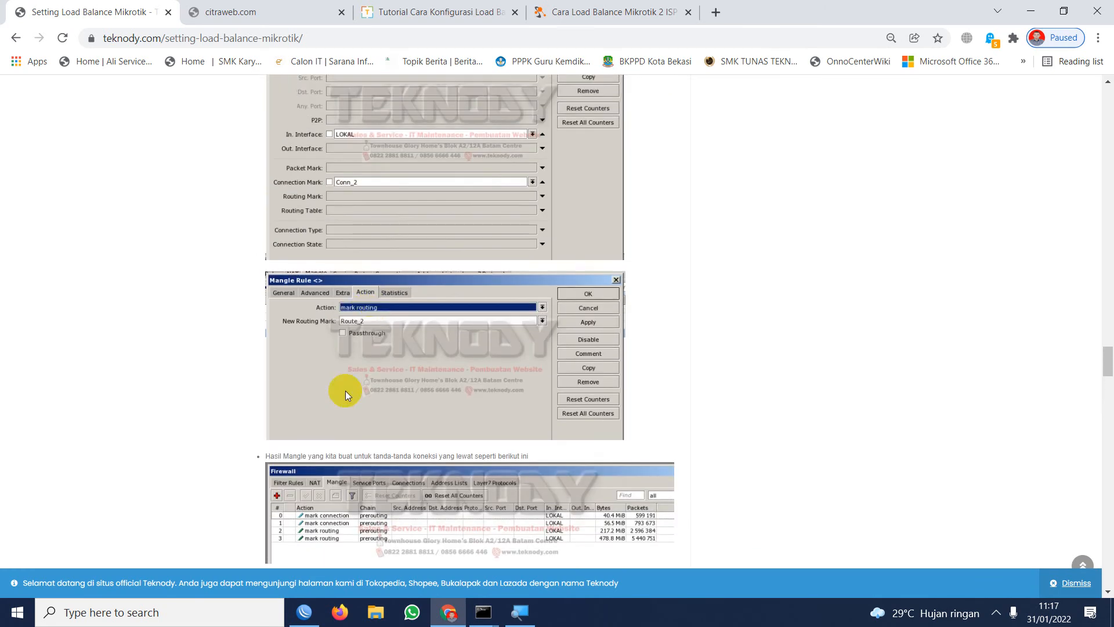
scroll(340, 401, down, 2)
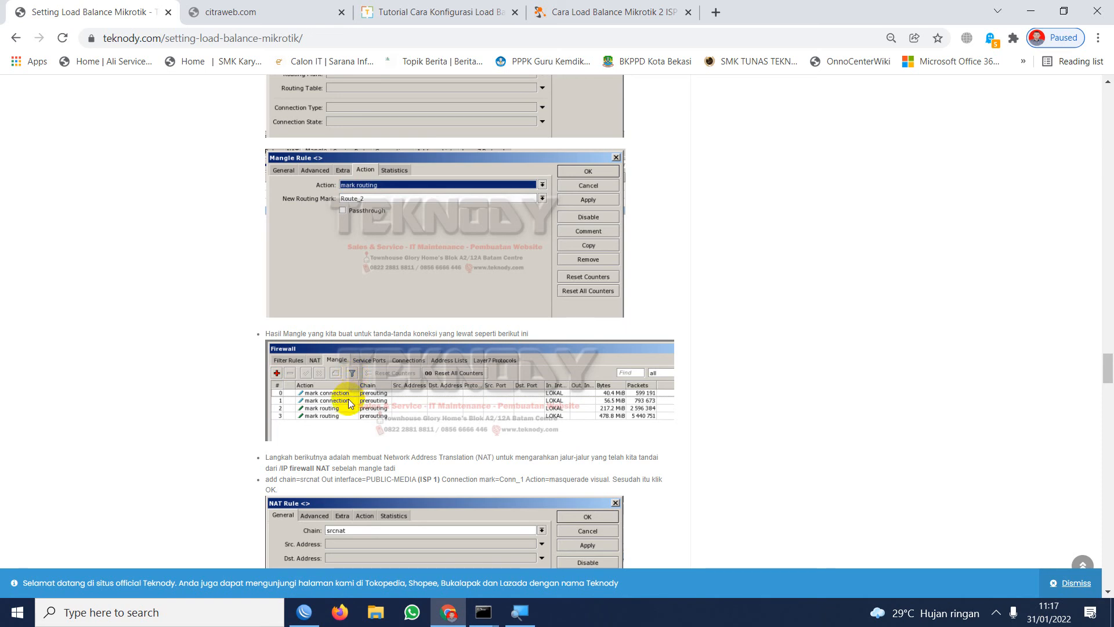
Enlarge the tutorial page and examine the Route_2 mark routing action, the finished mangle list and the start of the NAT section.
scroll(354, 394, up, 1)
scroll(355, 391, up, 3)
scroll(357, 387, down, 5)
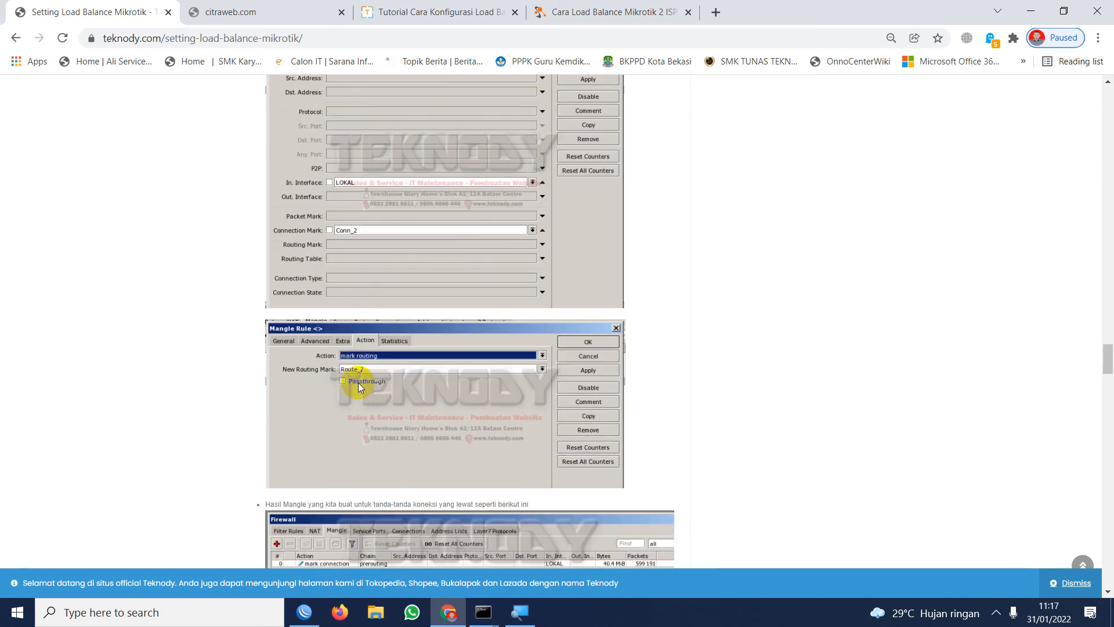
key(ctrl+plus)
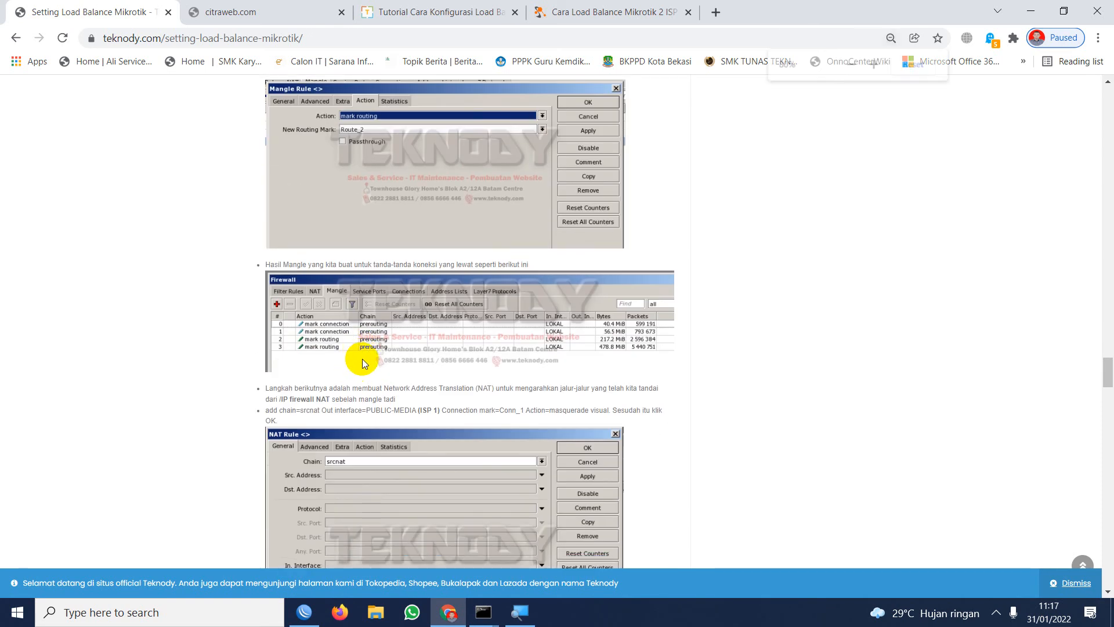
key(ctrl+plus)
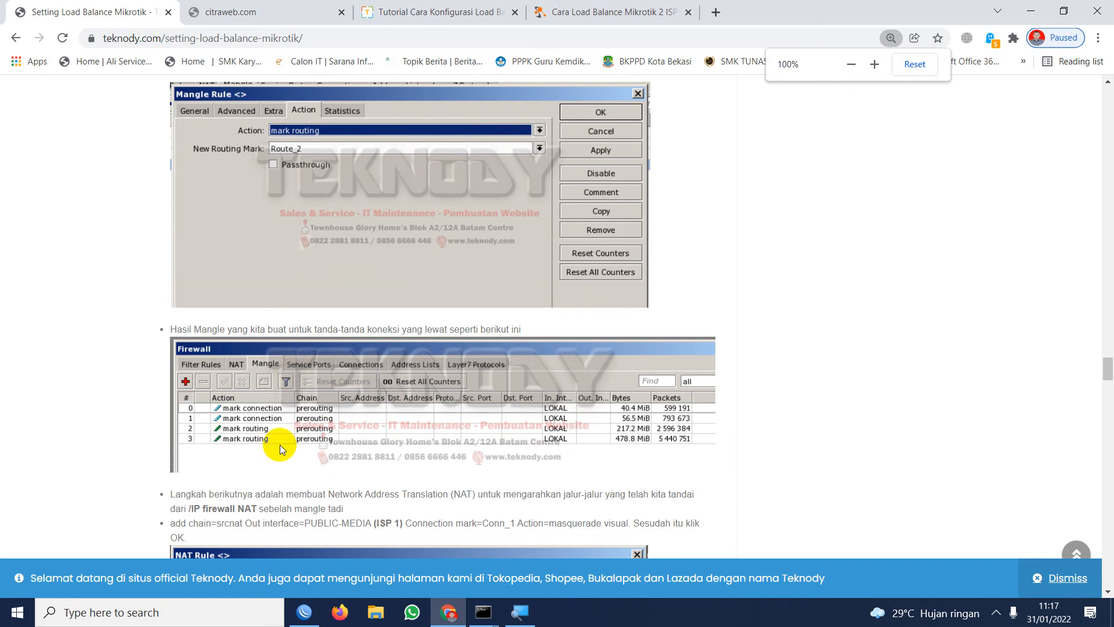
scroll(293, 434, down, 3)
key(ctrl+plus)
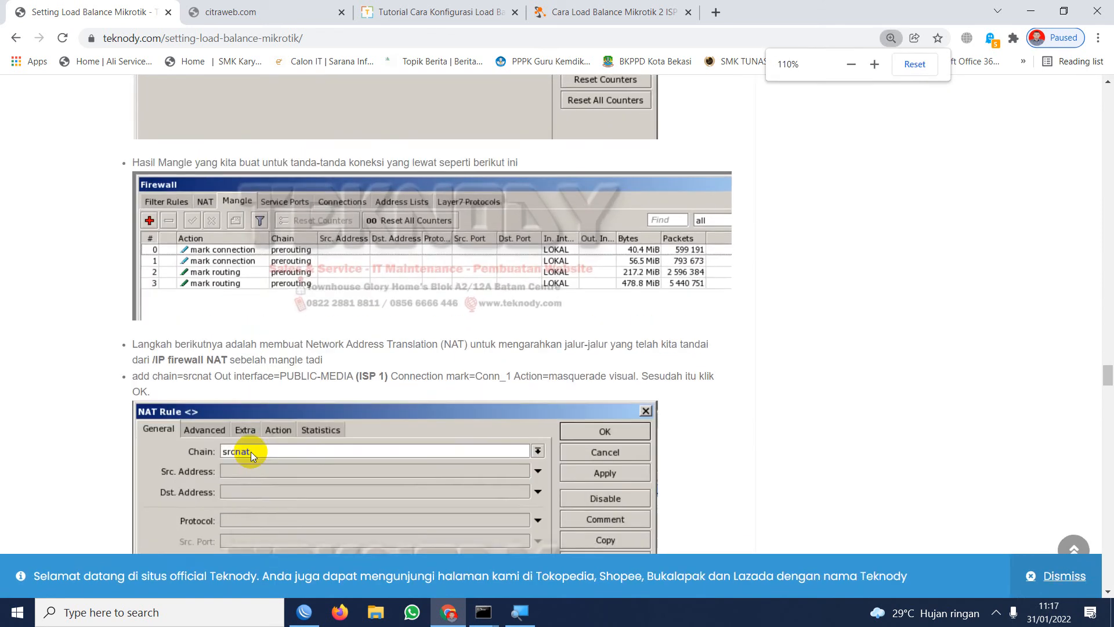
key(ctrl+plus)
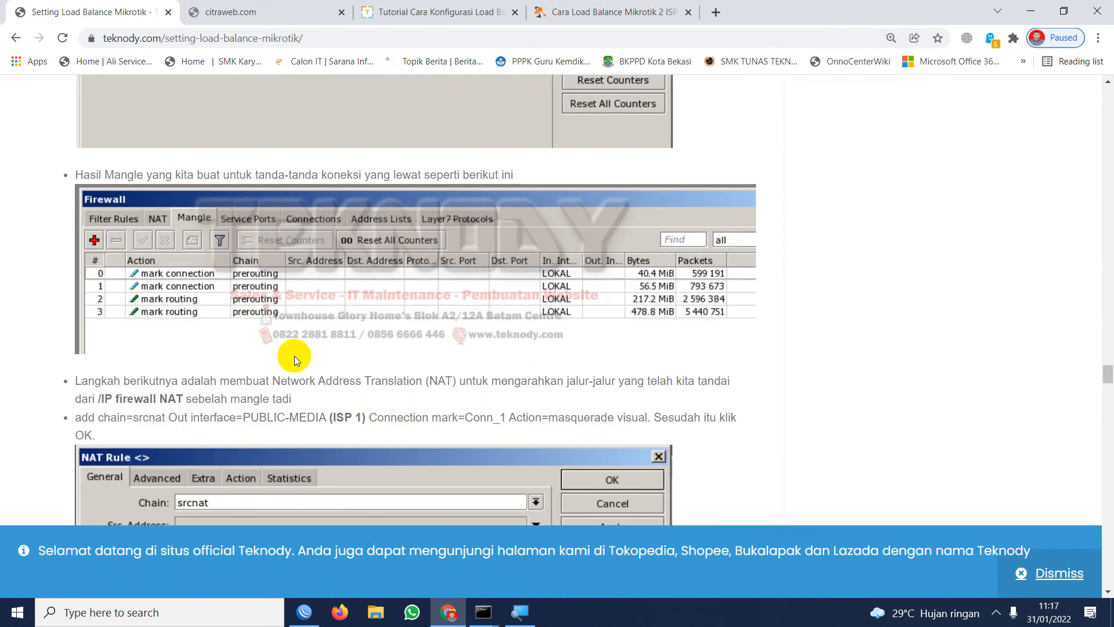
Examine the tutorial's mangle rules again, from the Conn_2 connection mark to the Conn_1 rule with routing mark Route_1.
scroll(162, 348, down, 1)
scroll(174, 285, up, 4)
scroll(185, 289, up, 2)
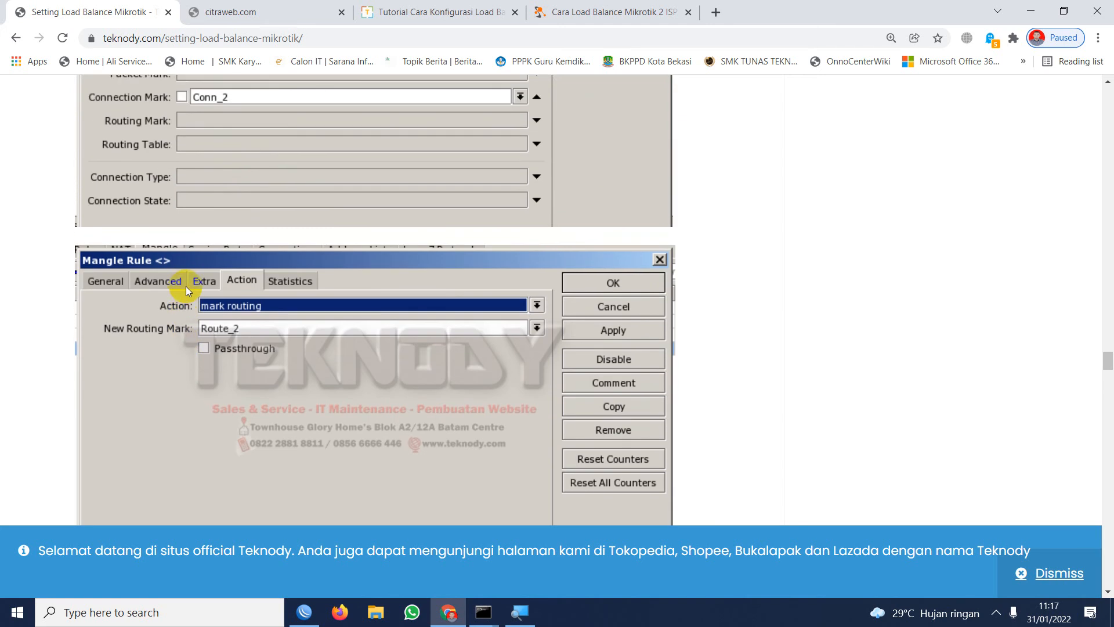
scroll(191, 293, down, 8)
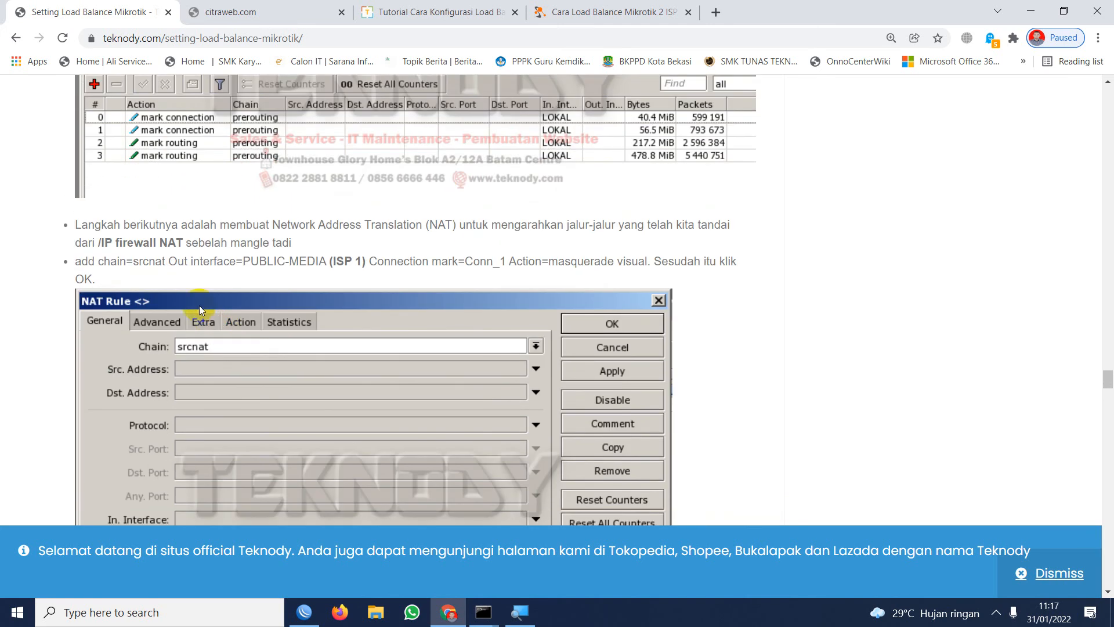
scroll(197, 267, up, 15)
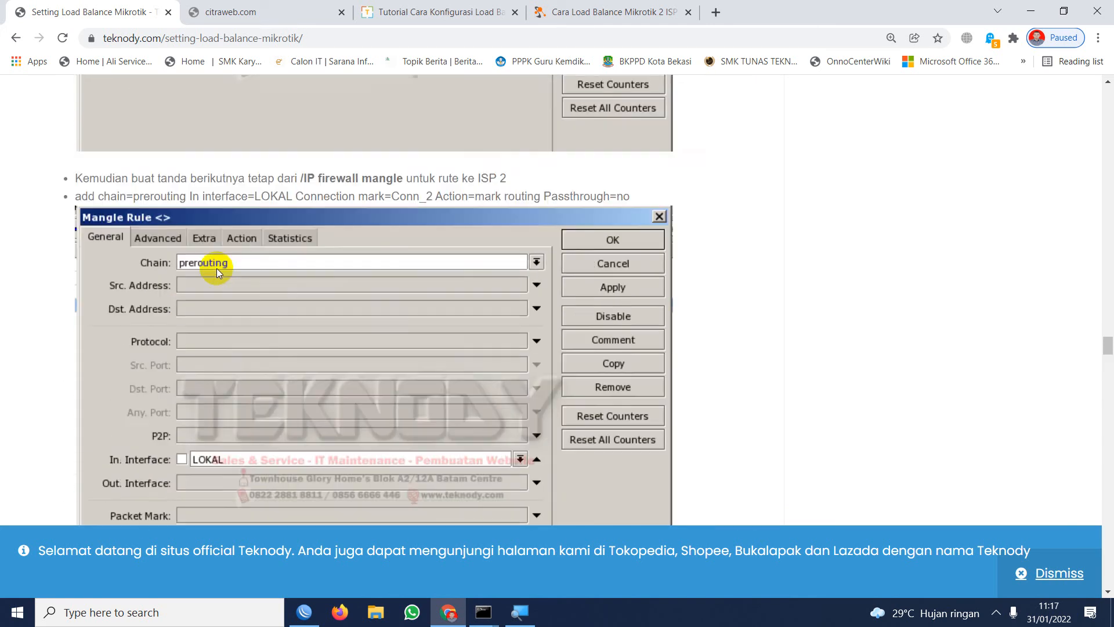
scroll(226, 302, down, 12)
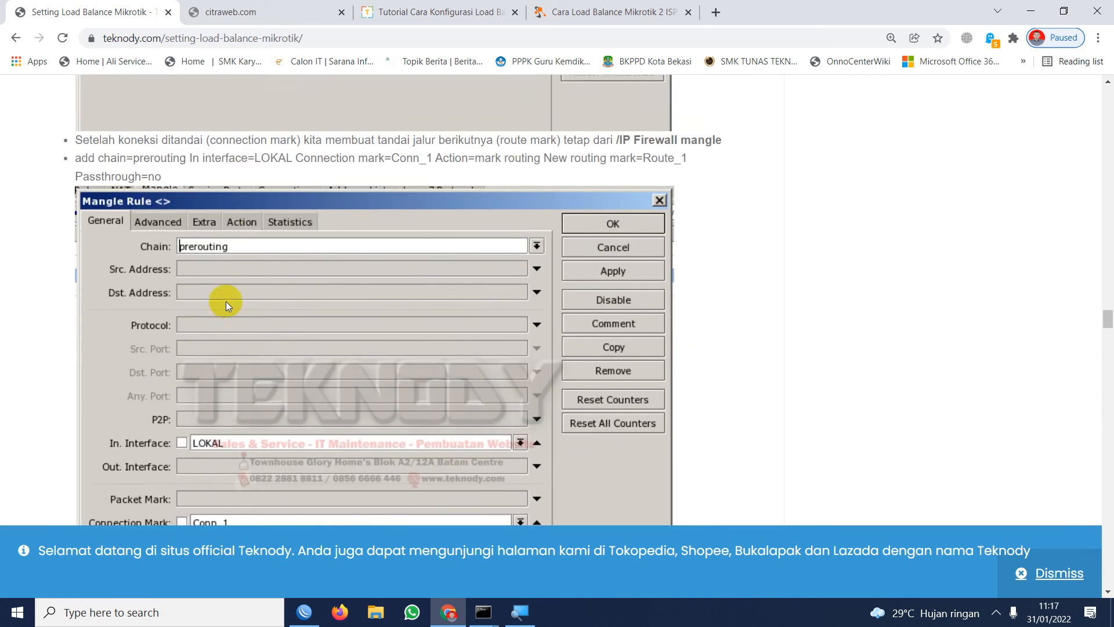
scroll(225, 301, up, 2)
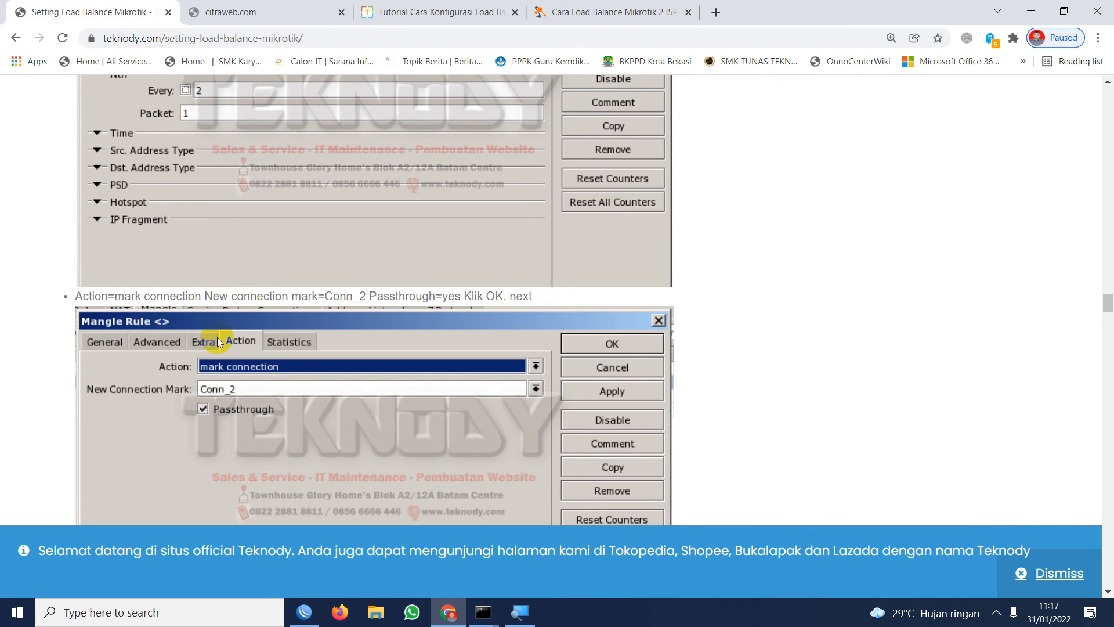
scroll(217, 336, down, 8)
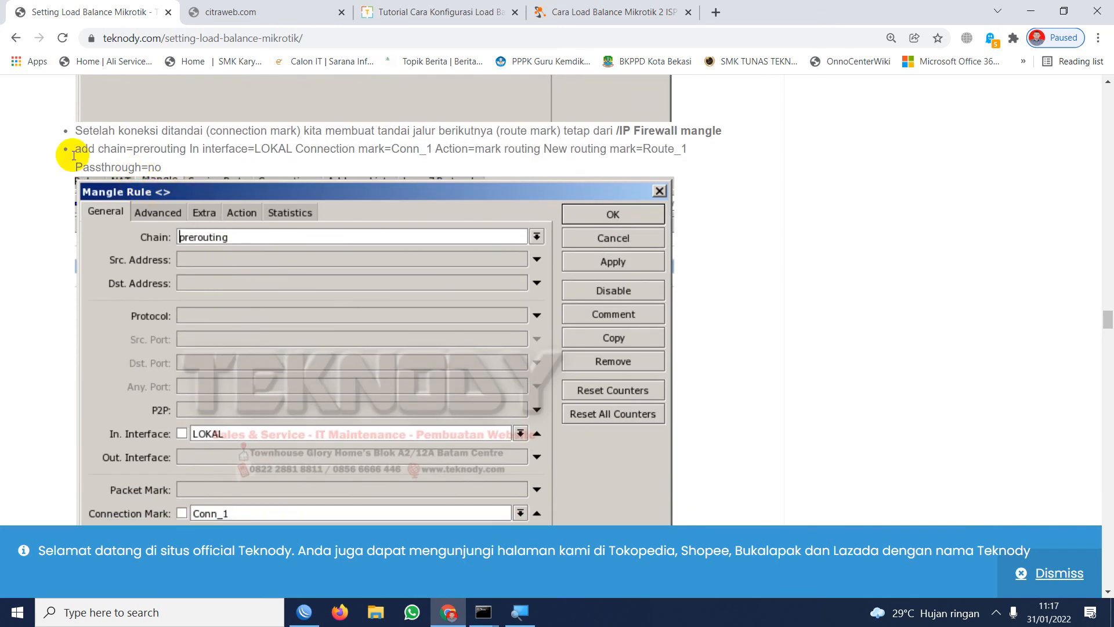
scroll(194, 356, down, 5)
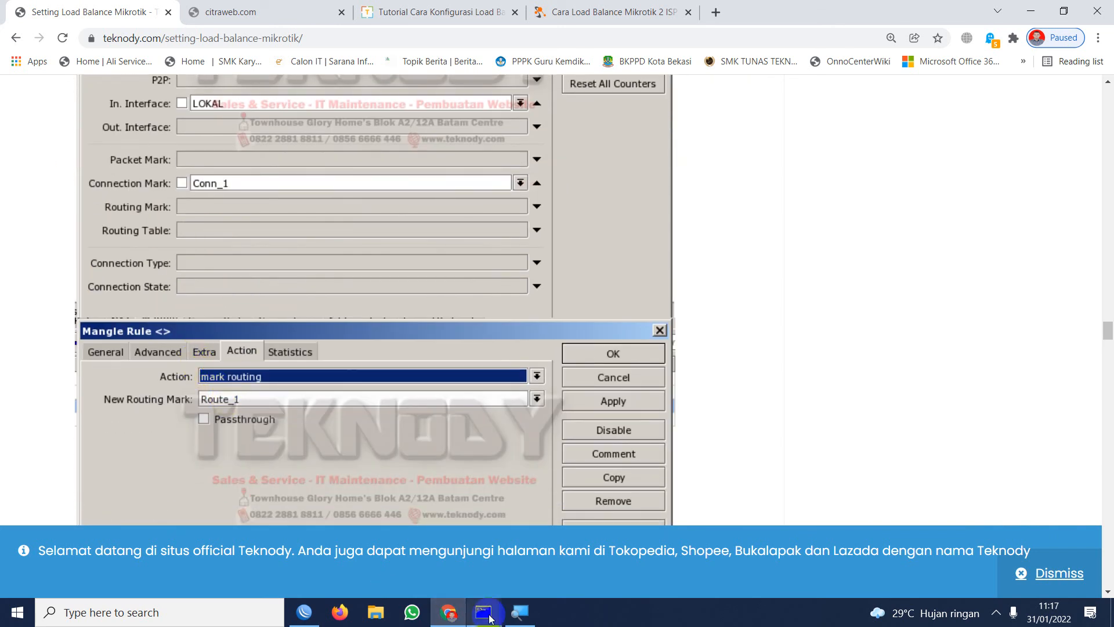
Switch to WinBox and start a new mangle rule with chain prerouting, in-interface ether2 and connection state new.
click(304, 612)
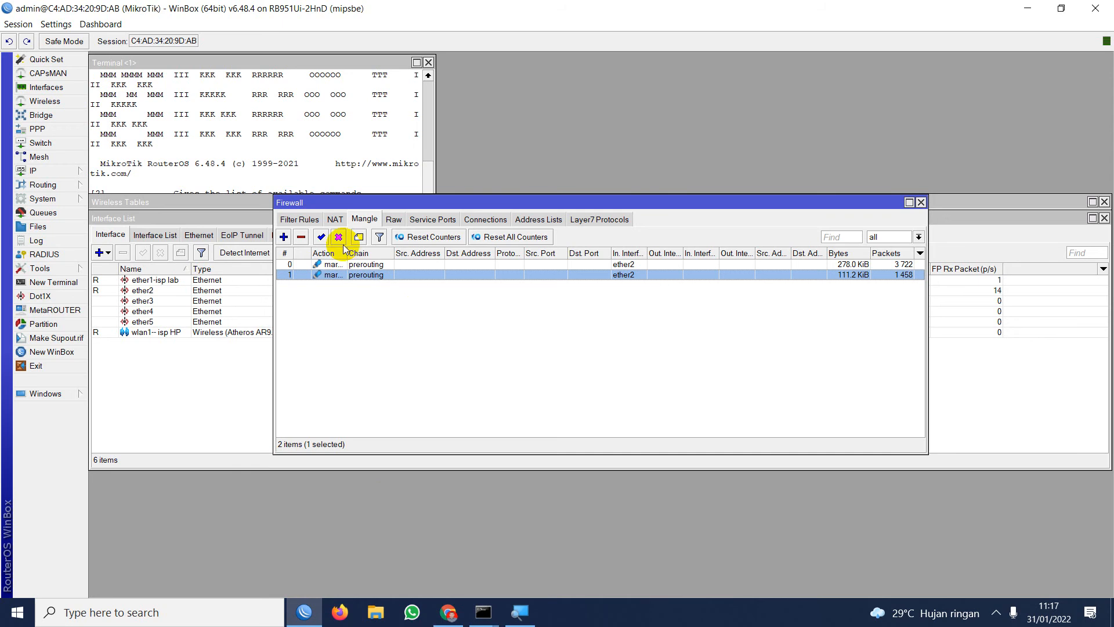
click(284, 237)
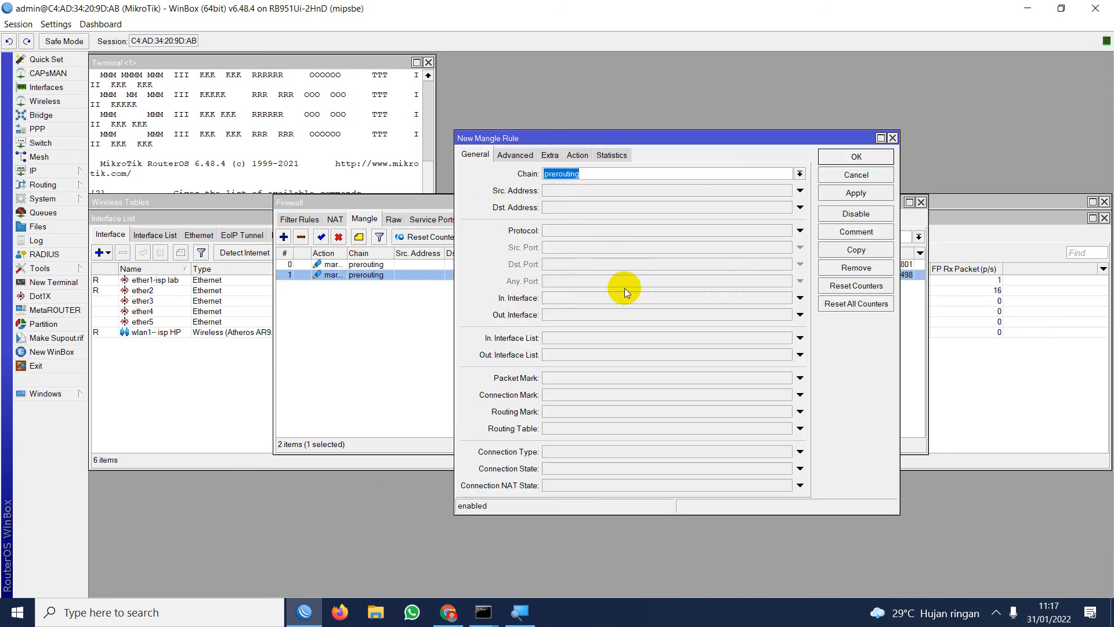
click(612, 299)
click(663, 299)
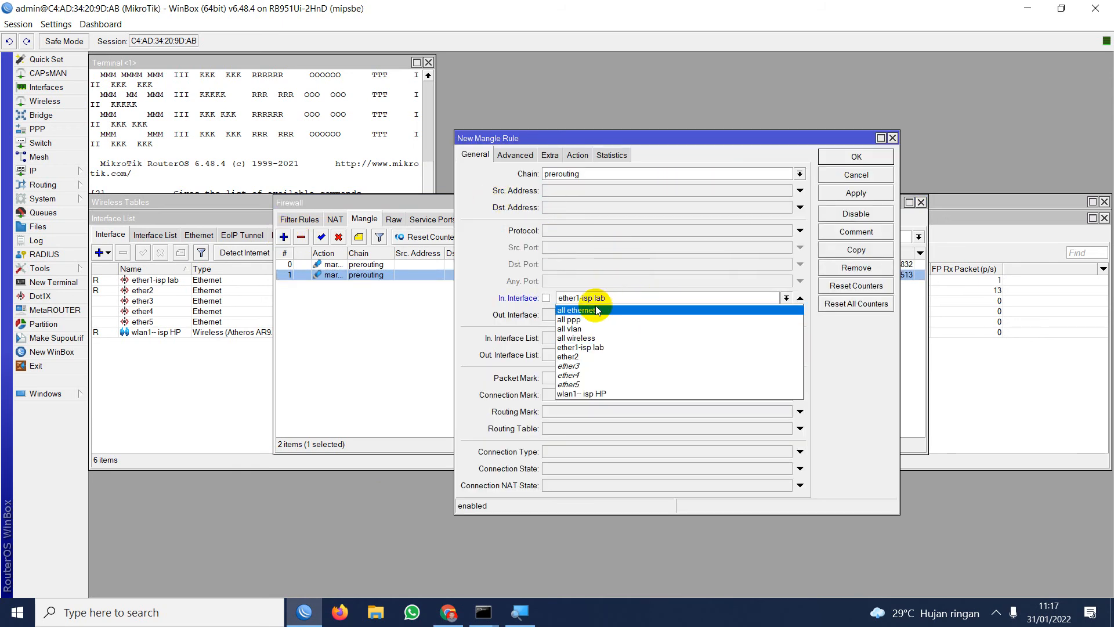
click(587, 356)
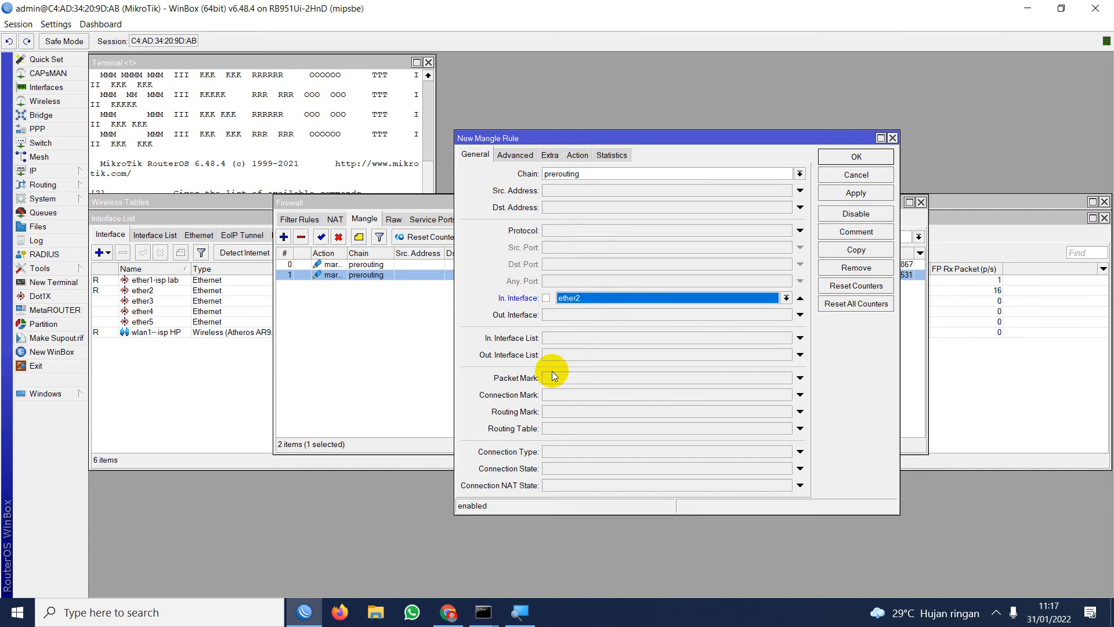
click(580, 487)
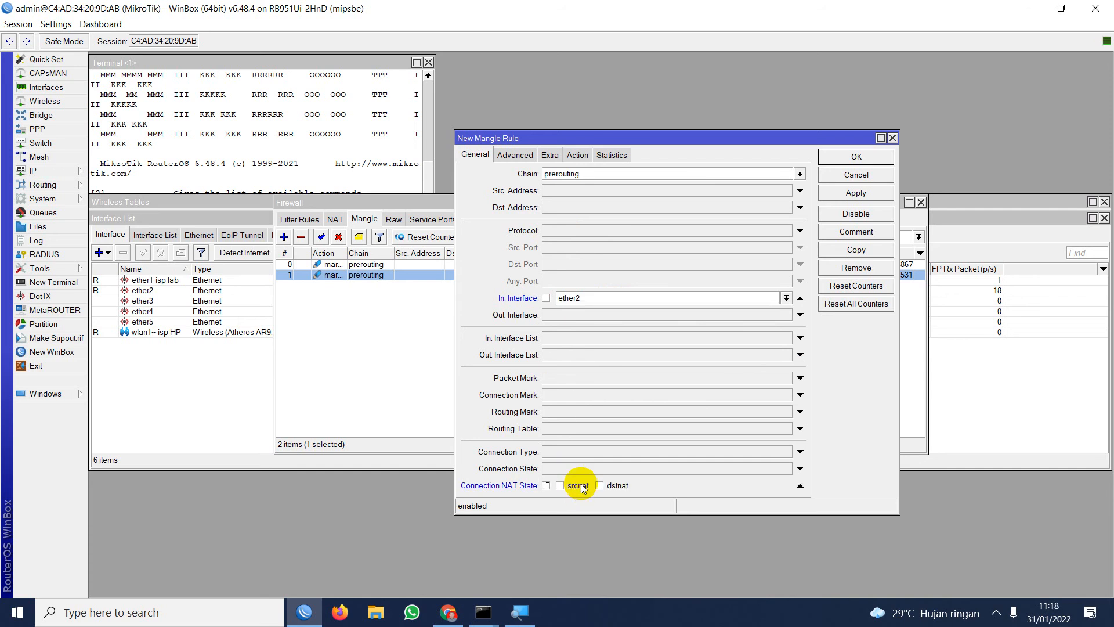
click(798, 486)
click(691, 470)
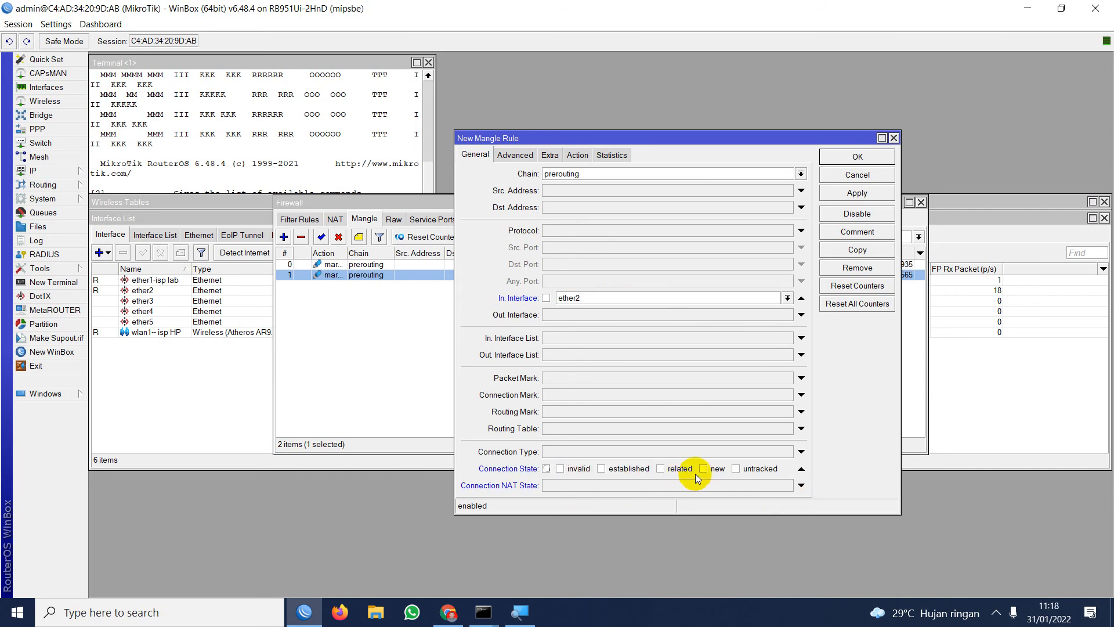
Set the new mangle rule's Nth matcher to every 1, packet 1.
click(518, 154)
click(549, 154)
click(477, 210)
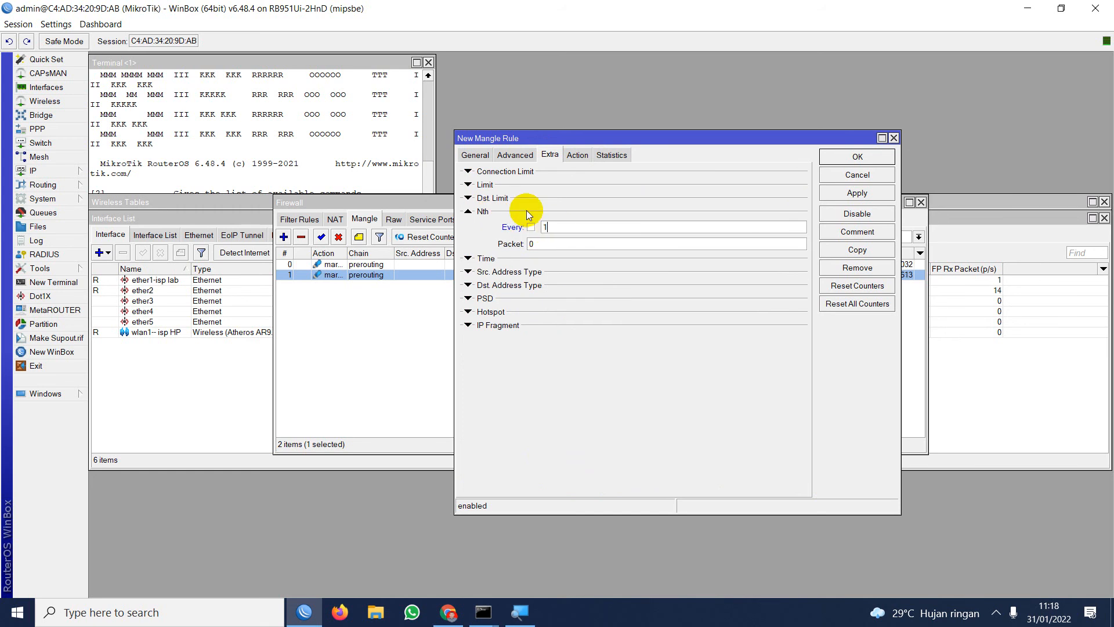
text(1)
key(Tab)
Show the new mangle rule's action settings and magnify the screen to 150% with Magnifier.
click(576, 155)
click(572, 173)
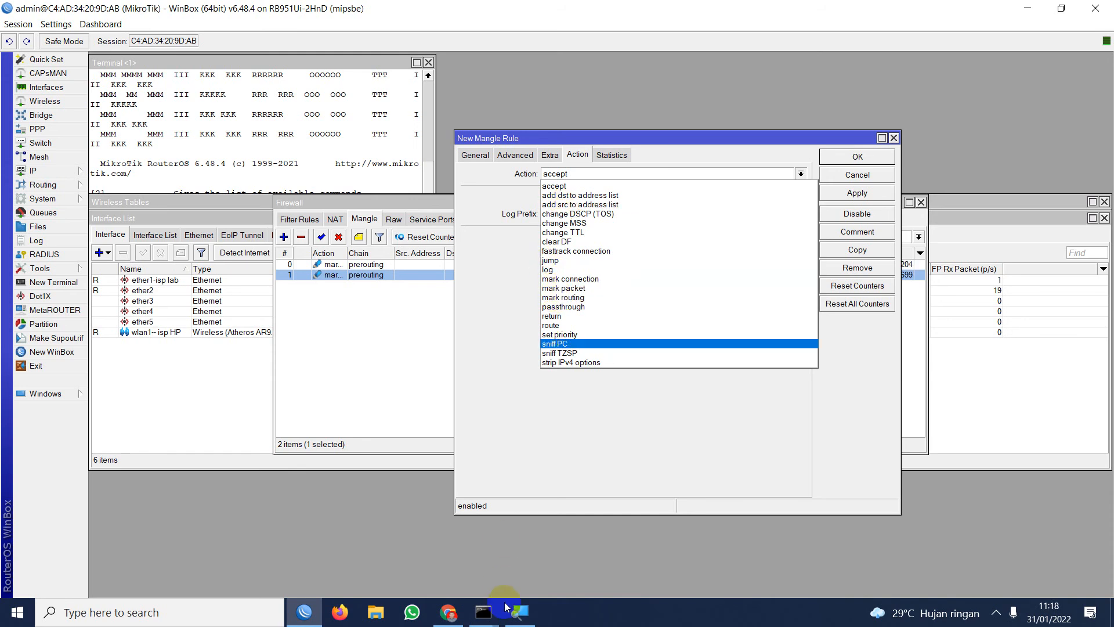
click(520, 612)
click(563, 288)
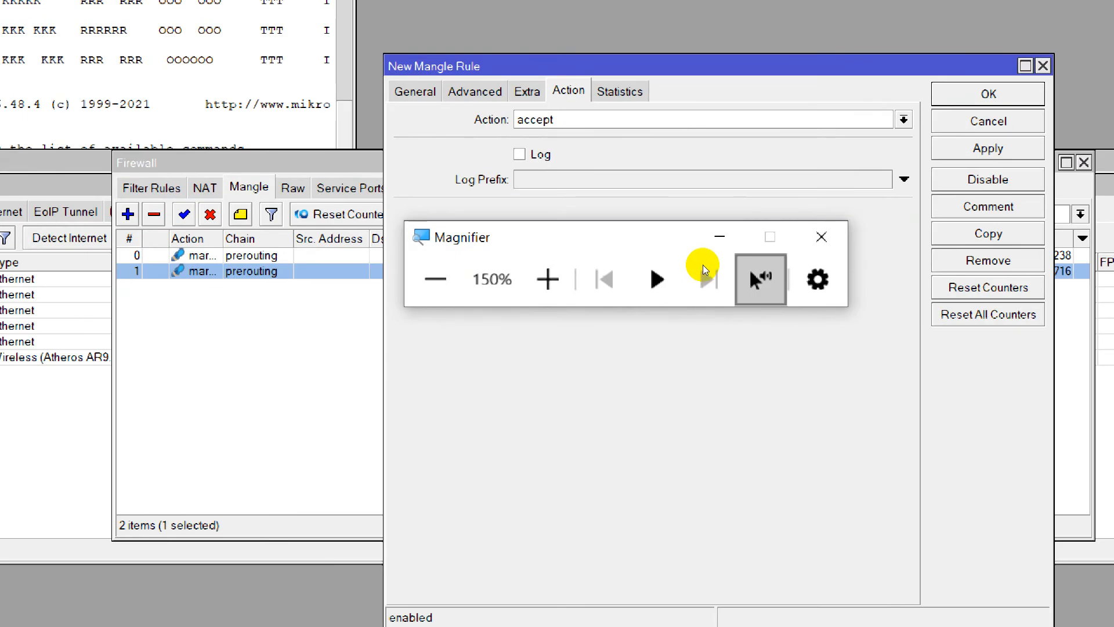
Set the mangle rule's action to mark routing with new routing mark main, and save the rule.
click(549, 120)
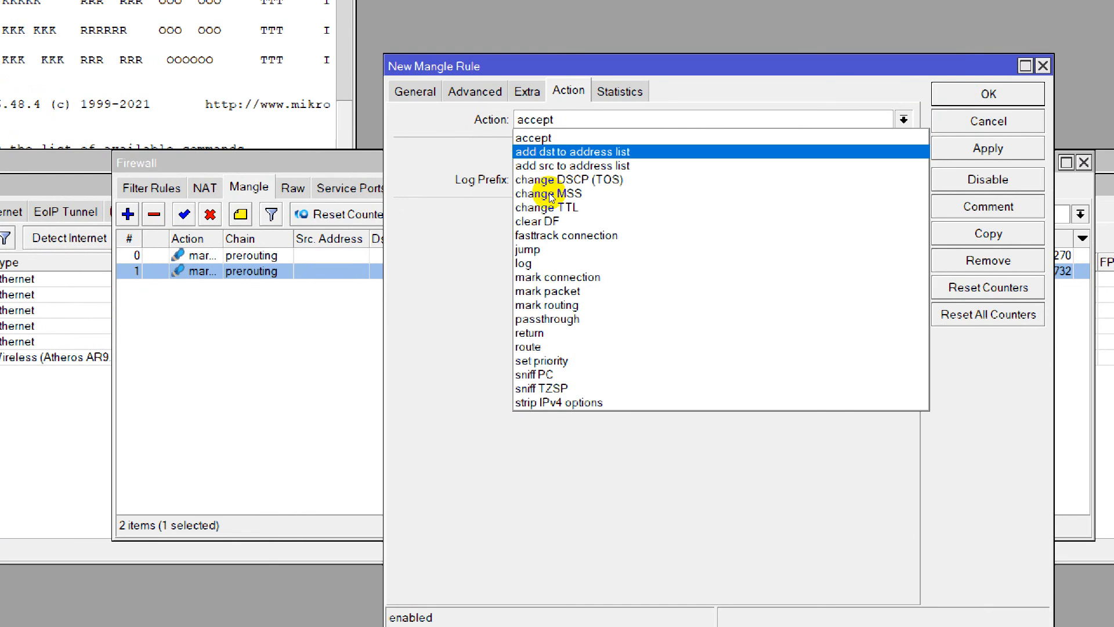
click(563, 300)
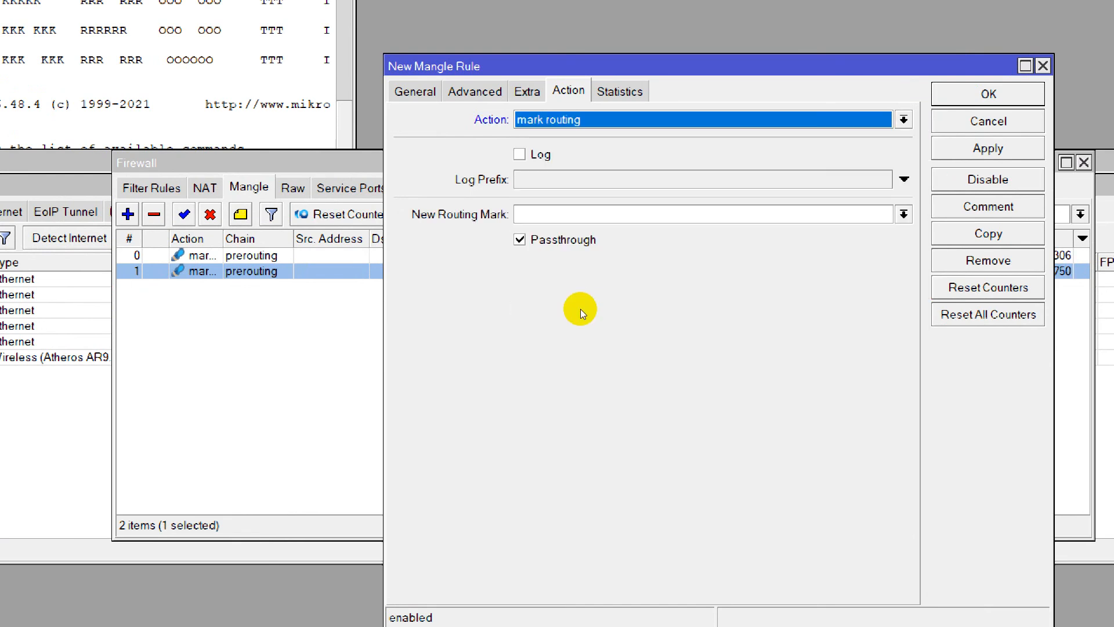
click(904, 214)
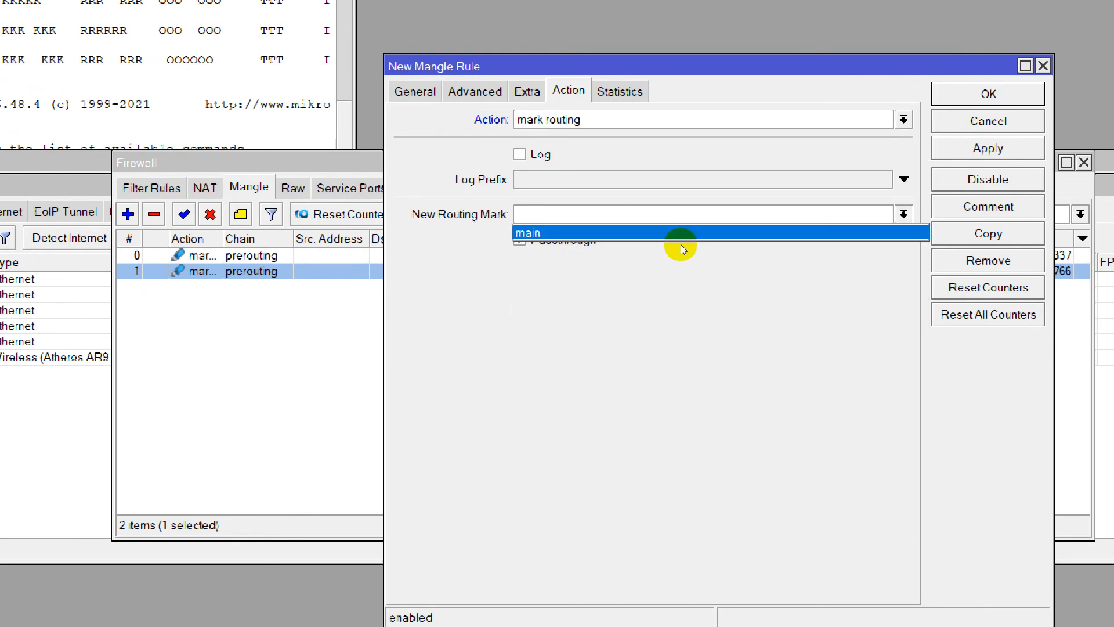
click(632, 234)
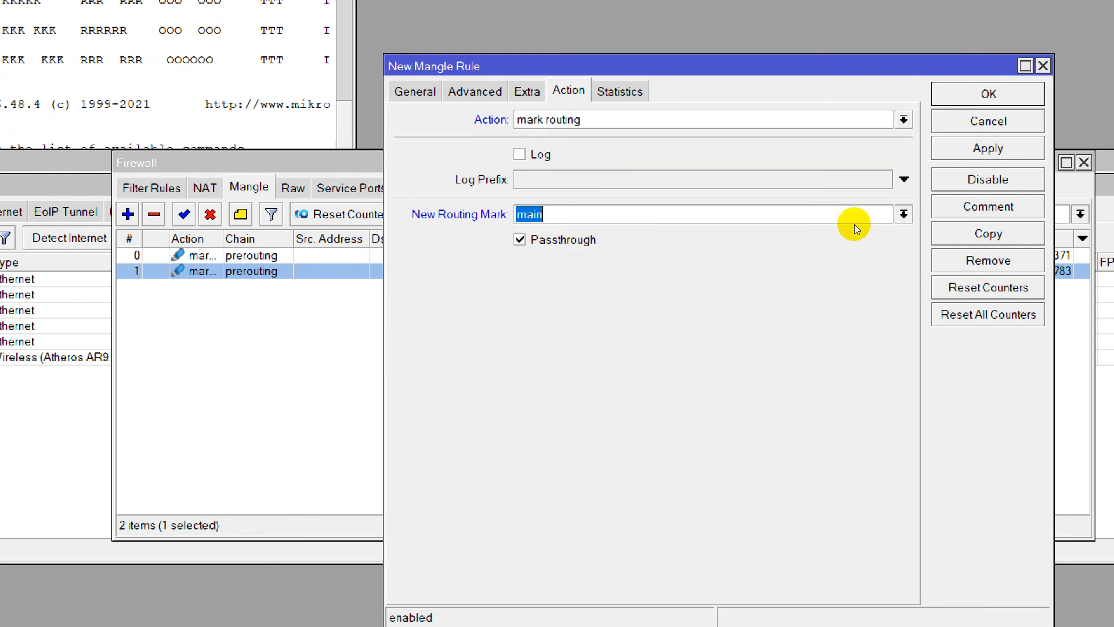
click(988, 148)
click(988, 94)
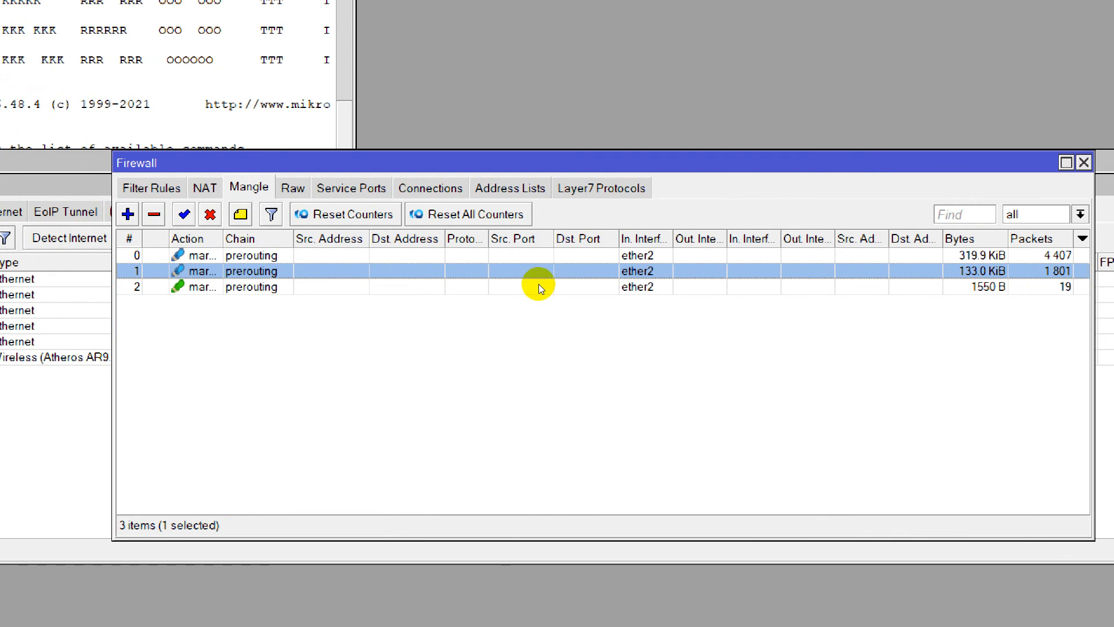
Copy the mark routing rule, set the copy's Nth every value to 2, save it and close the original rule.
double_click(310, 287)
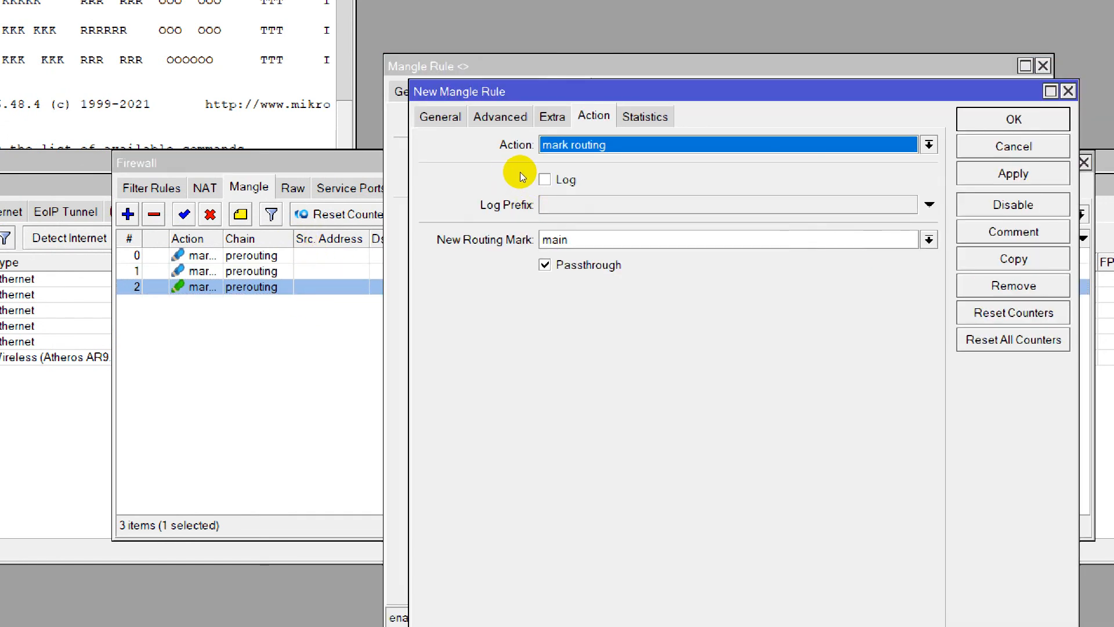
scroll(520, 172, up, 3)
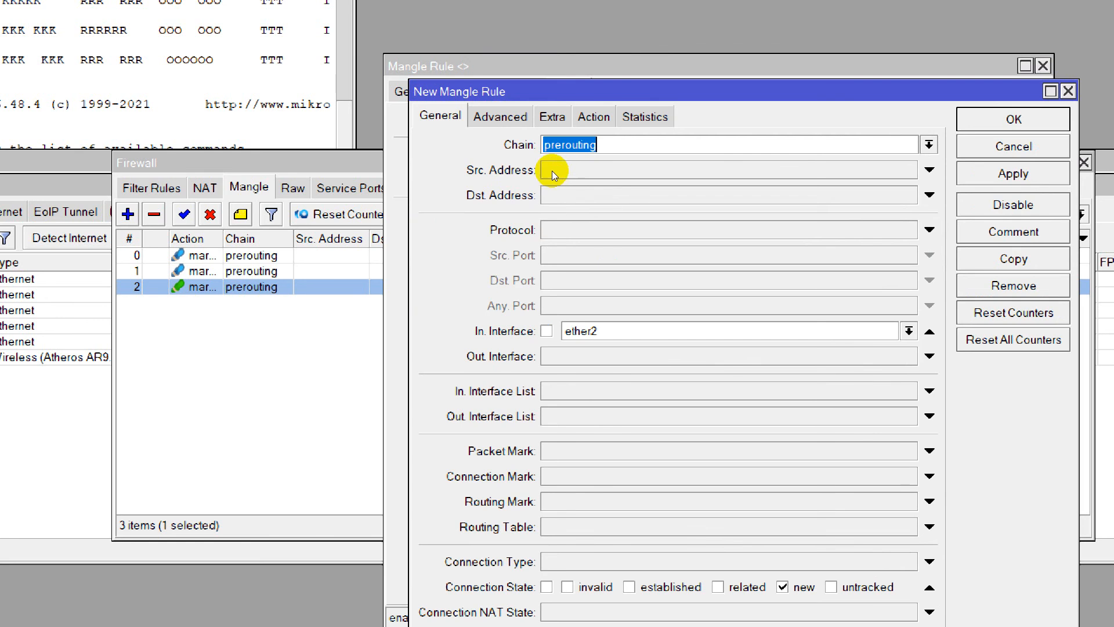
scroll(545, 173, down, 1)
scroll(566, 173, down, 1)
double_click(548, 226)
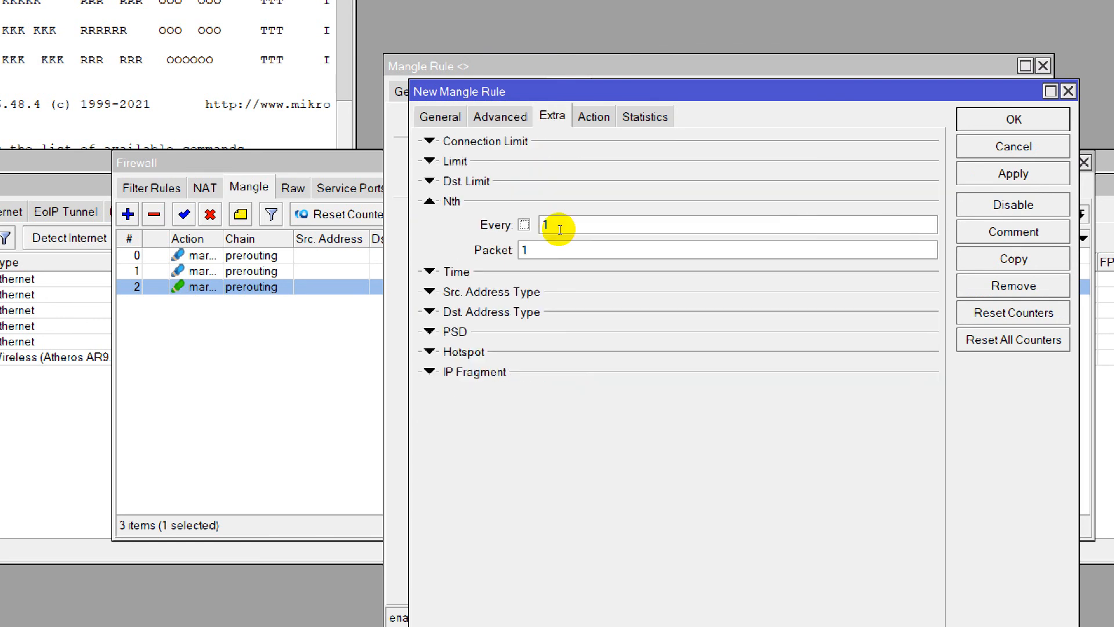
text(2)
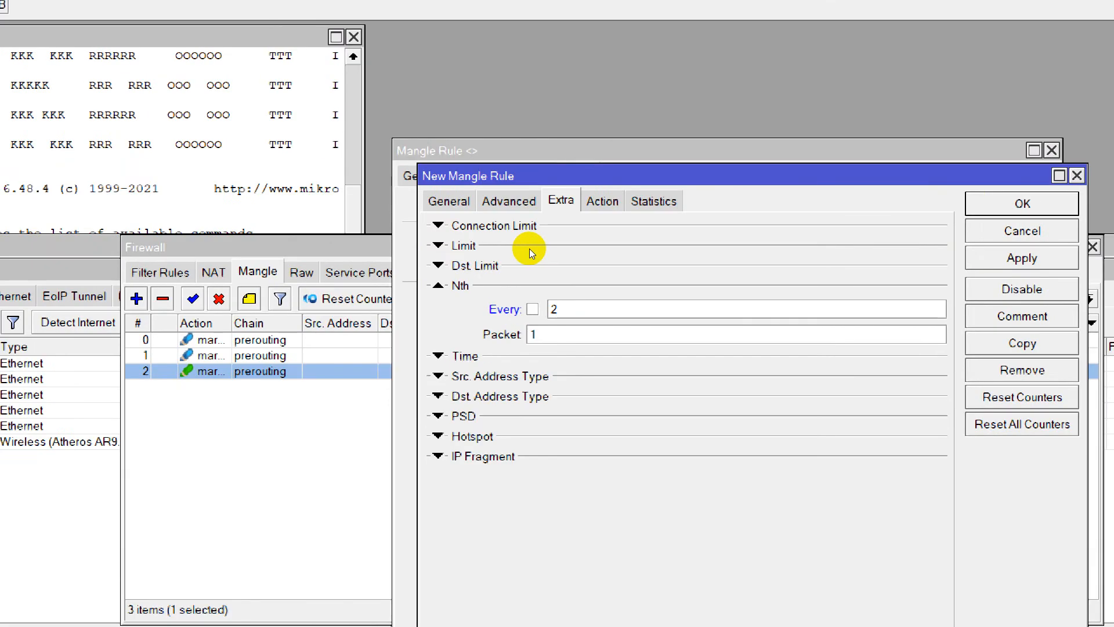
key(Return)
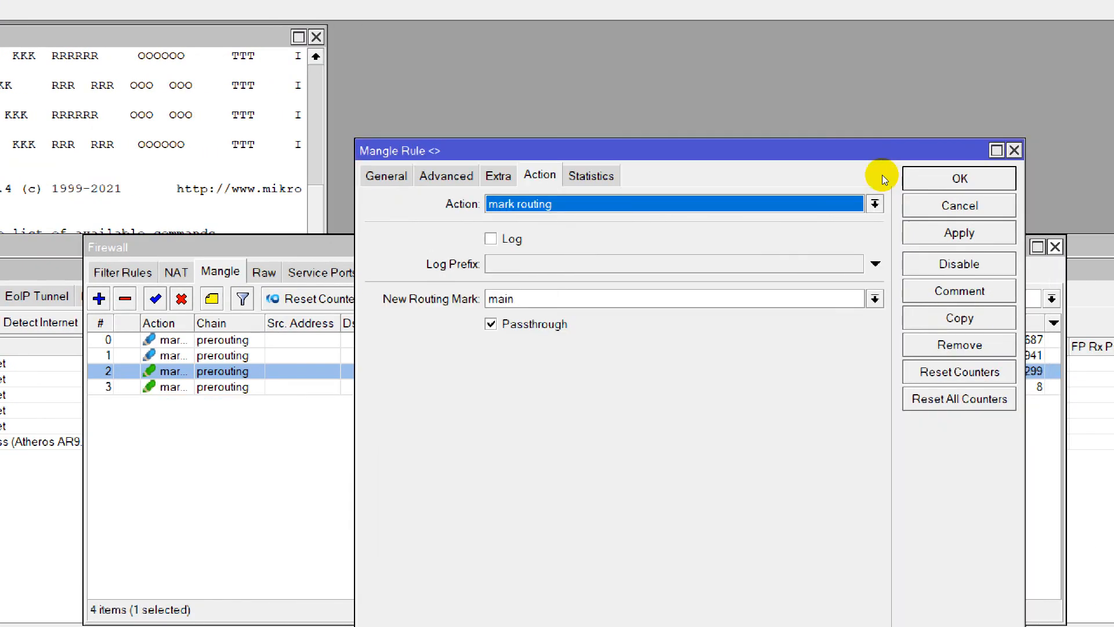
key(Escape)
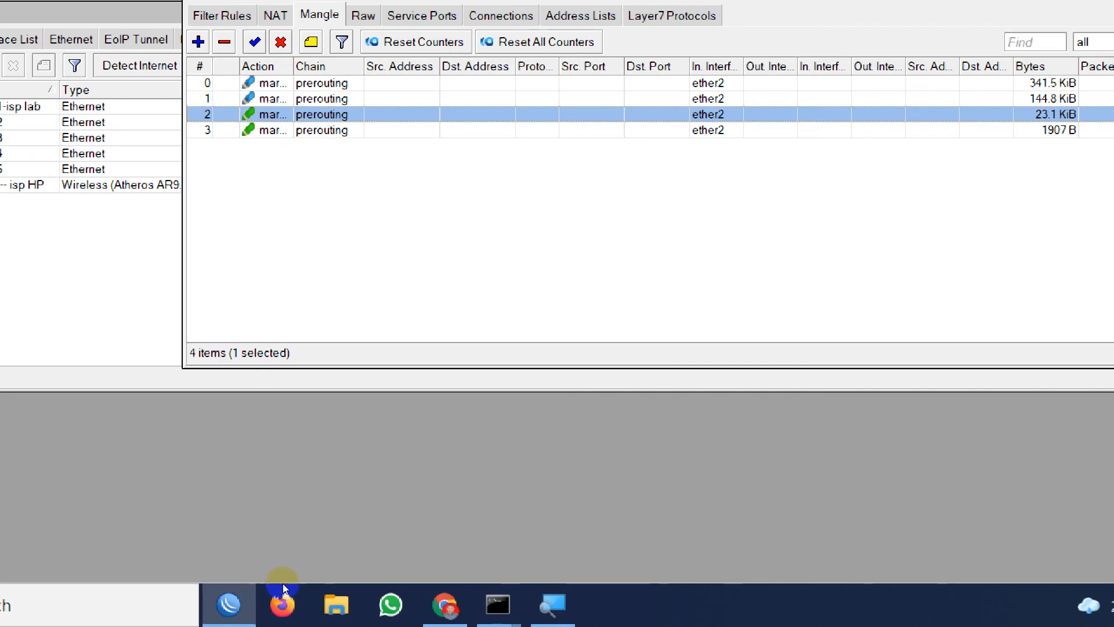
Switch to the browser tutorial and compare the Conn_1 mangle rule's general settings and its Route_1 mark routing action.
click(445, 605)
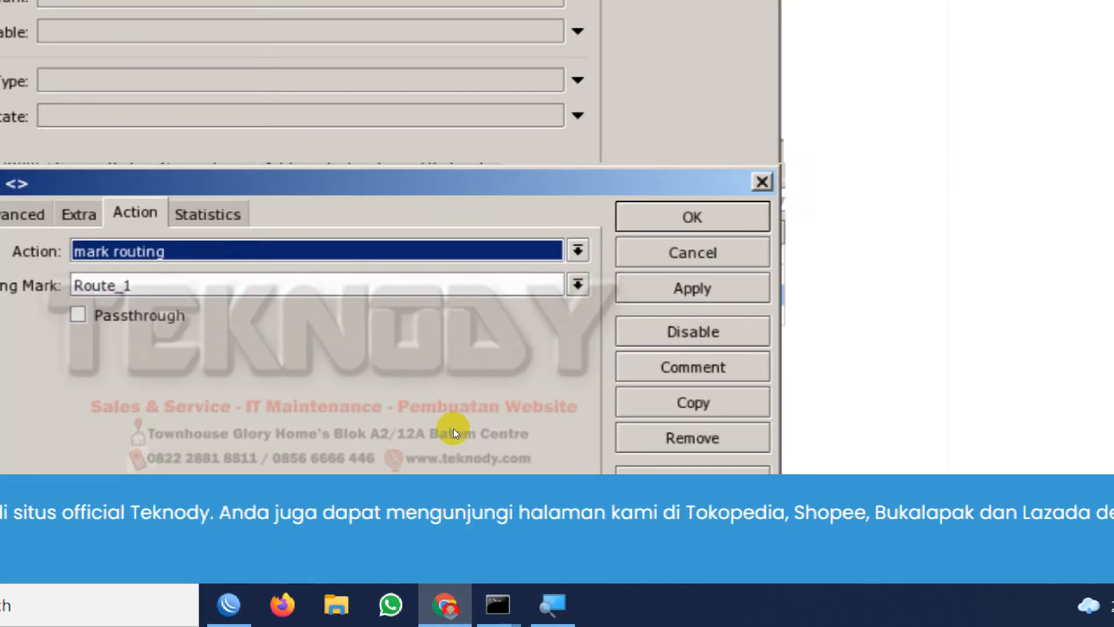
scroll(221, 422, down, 7)
scroll(213, 411, up, 12)
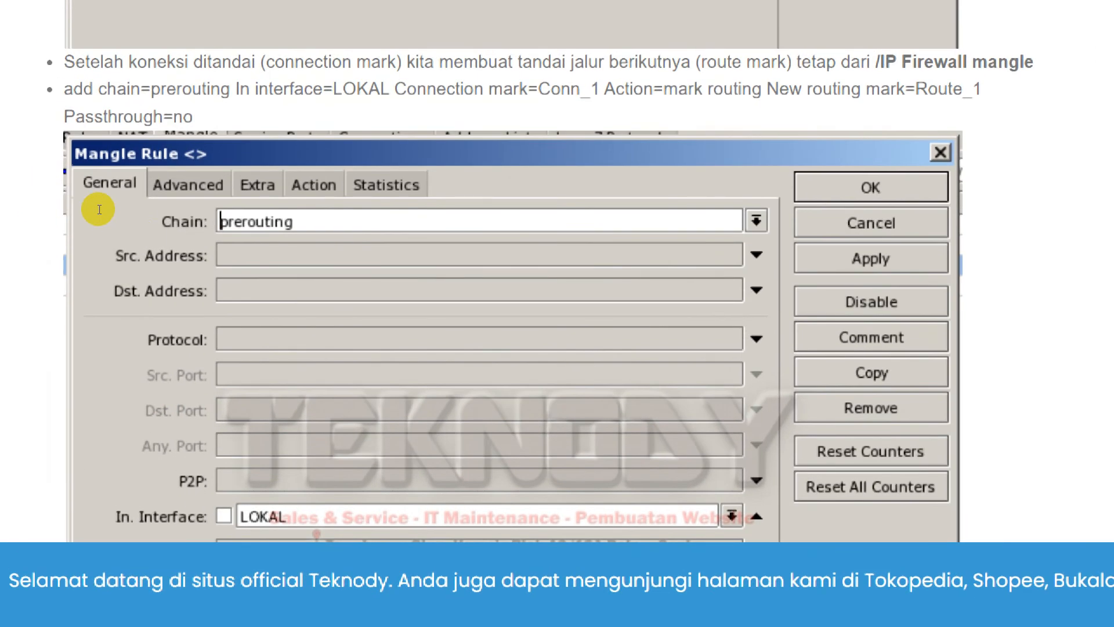
scroll(166, 308, down, 12)
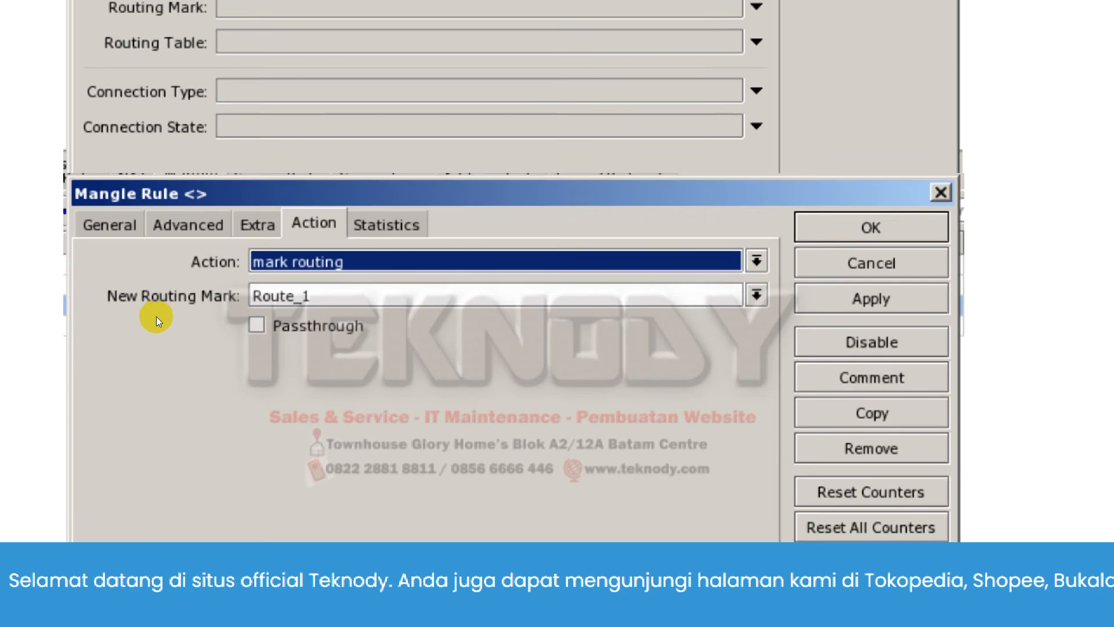
Review the tutorial's mangle rules for marking Conn_2 connections and for routing Conn_1 and Conn_2 through Route_1 and Route_2.
scroll(149, 332, down, 4)
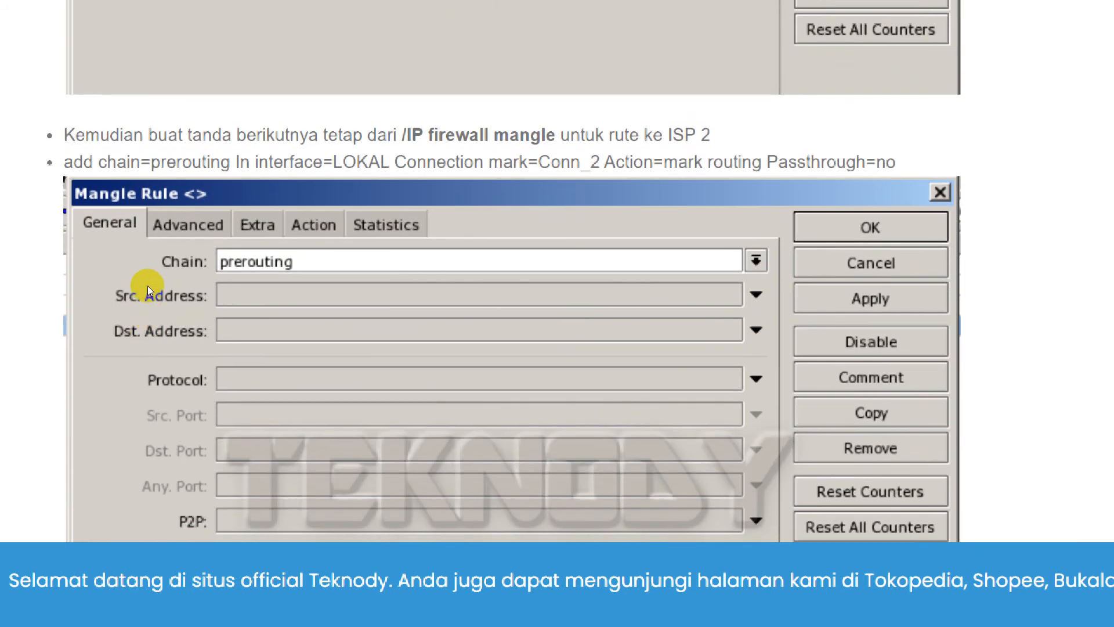
scroll(147, 286, down, 13)
scroll(253, 384, up, 1)
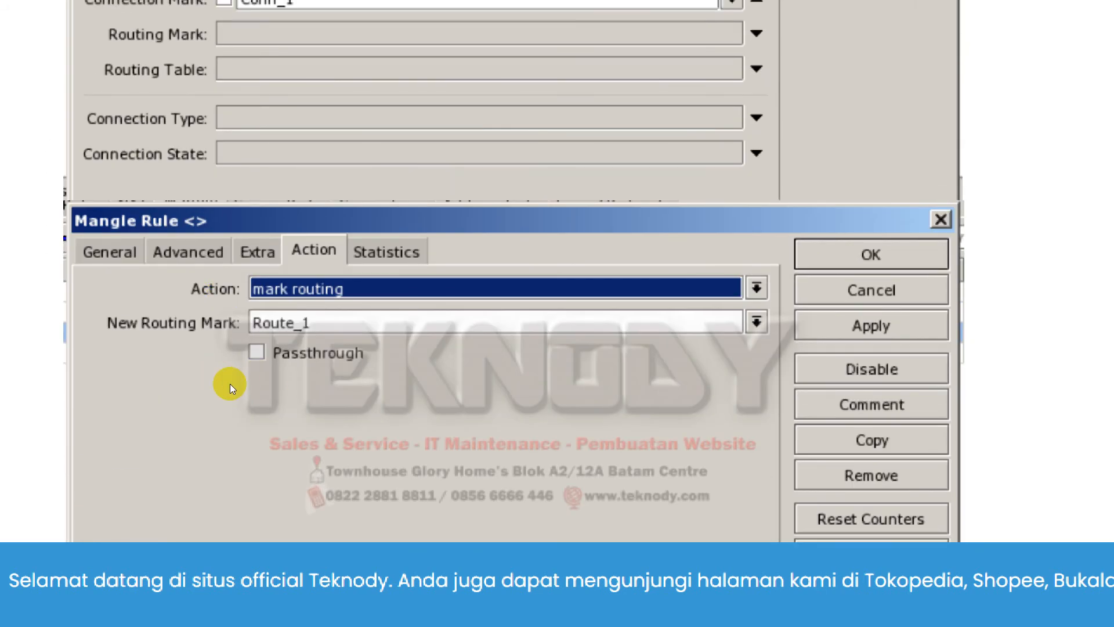
scroll(222, 381, down, 13)
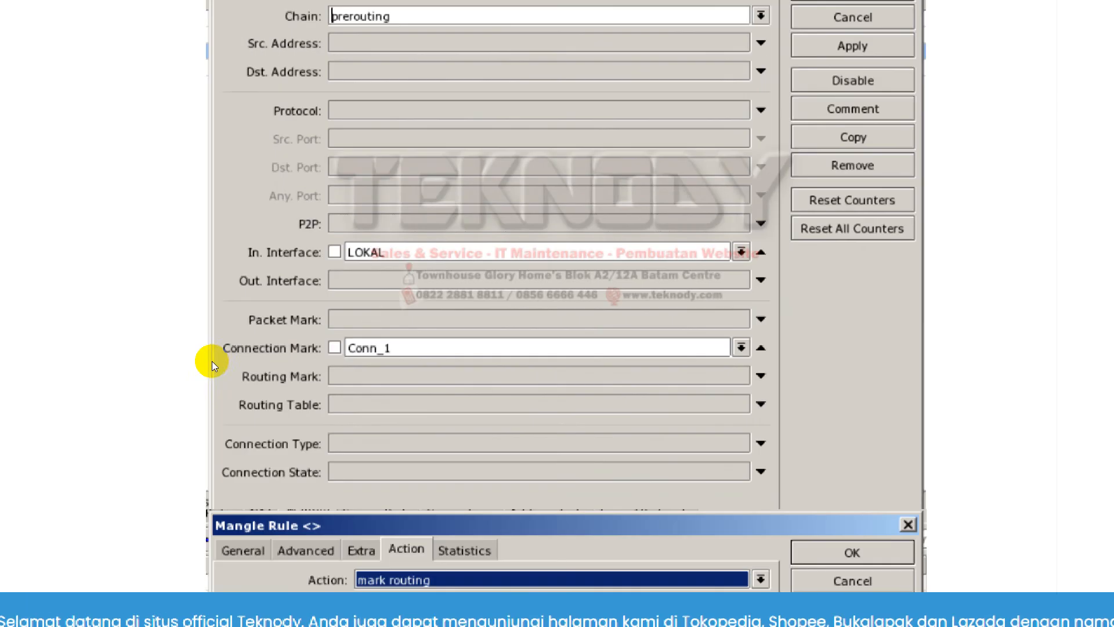
scroll(286, 340, up, 5)
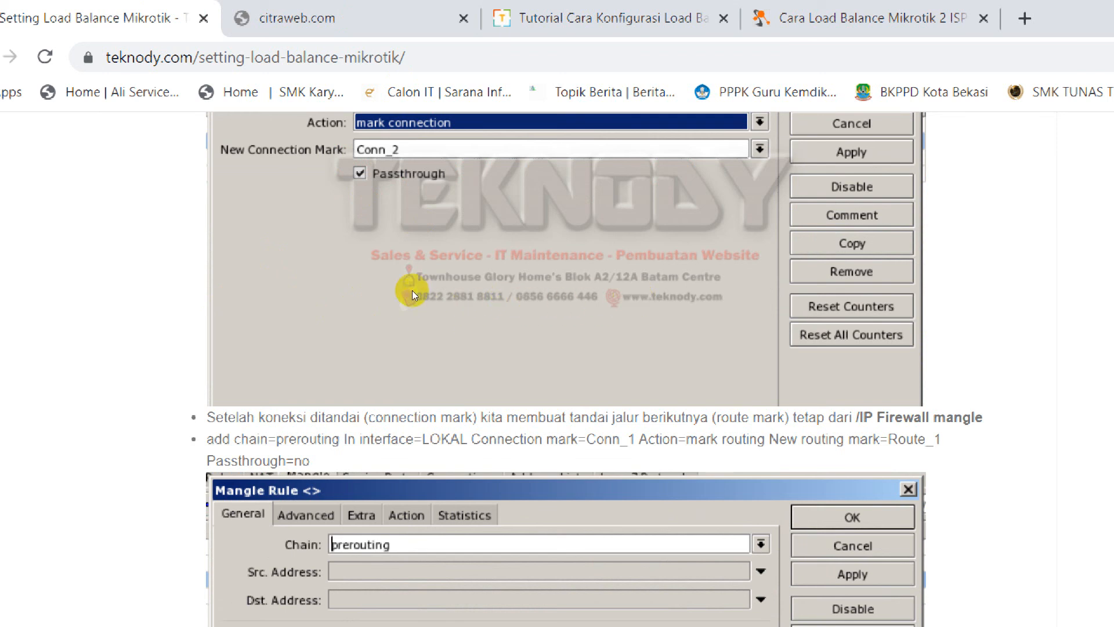
scroll(241, 272, down, 2)
scroll(242, 258, up, 2)
scroll(243, 259, up, 3)
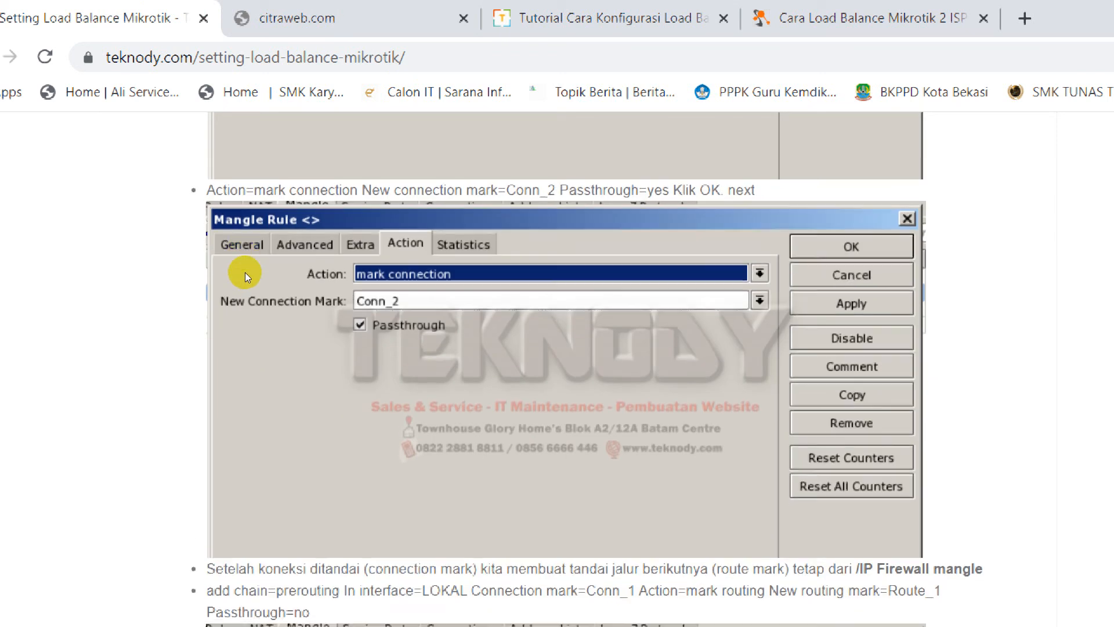
scroll(245, 273, down, 7)
scroll(238, 232, down, 12)
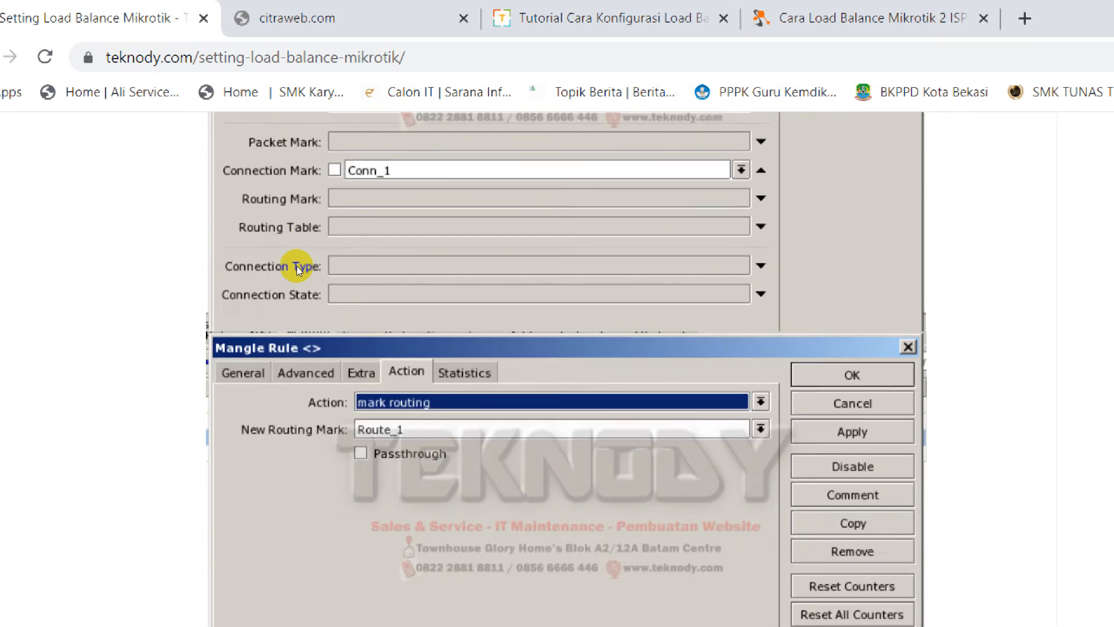
scroll(190, 219, down, 10)
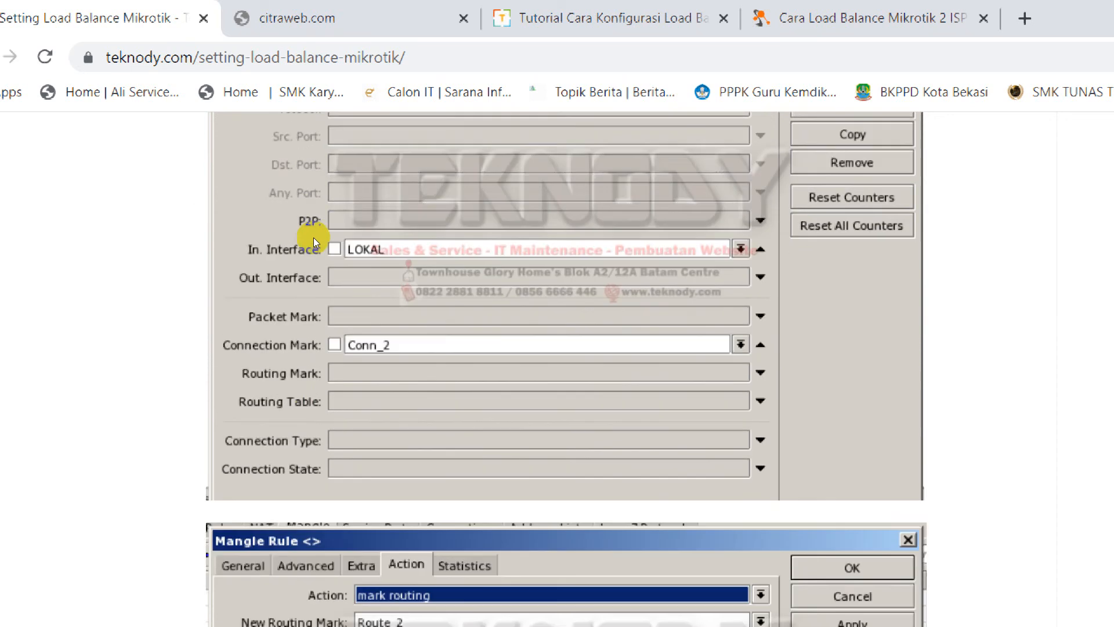
scroll(291, 270, down, 10)
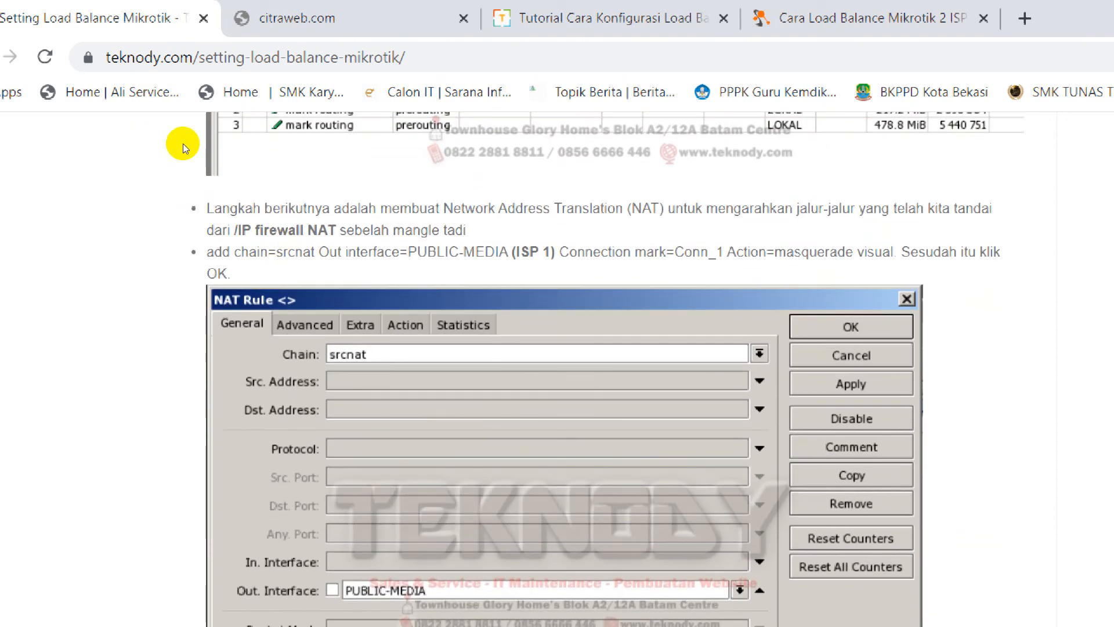
Read the tutorial's NAT section, examining the srcnat masquerade rules for ISP 1 and ISP 2 and the finished rule list.
drag(183, 144, 360, 165)
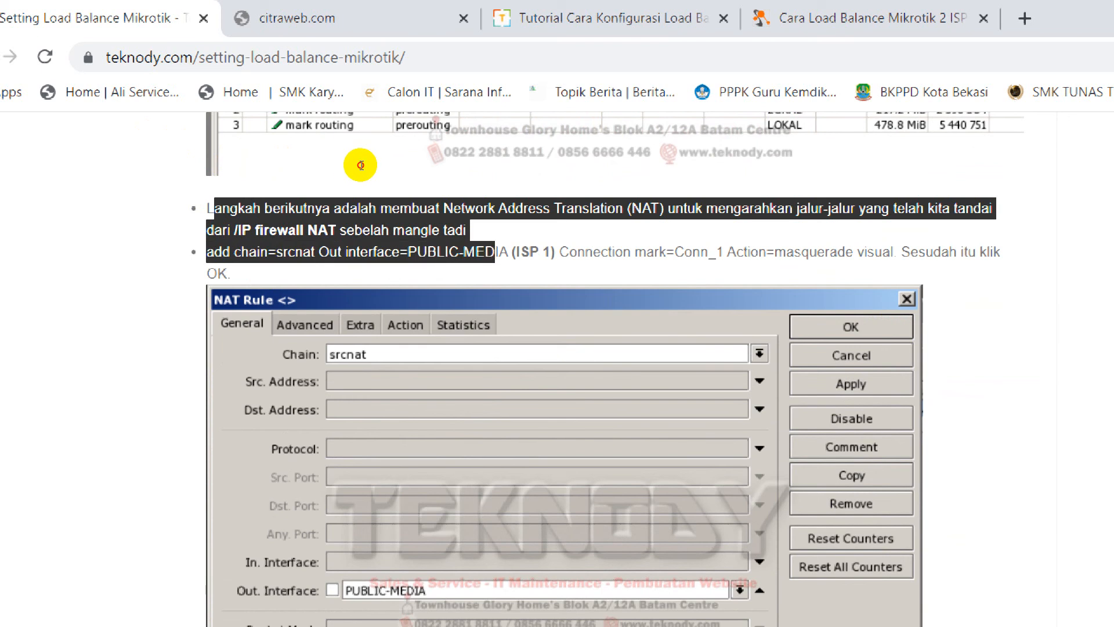
scroll(361, 507, down, 3)
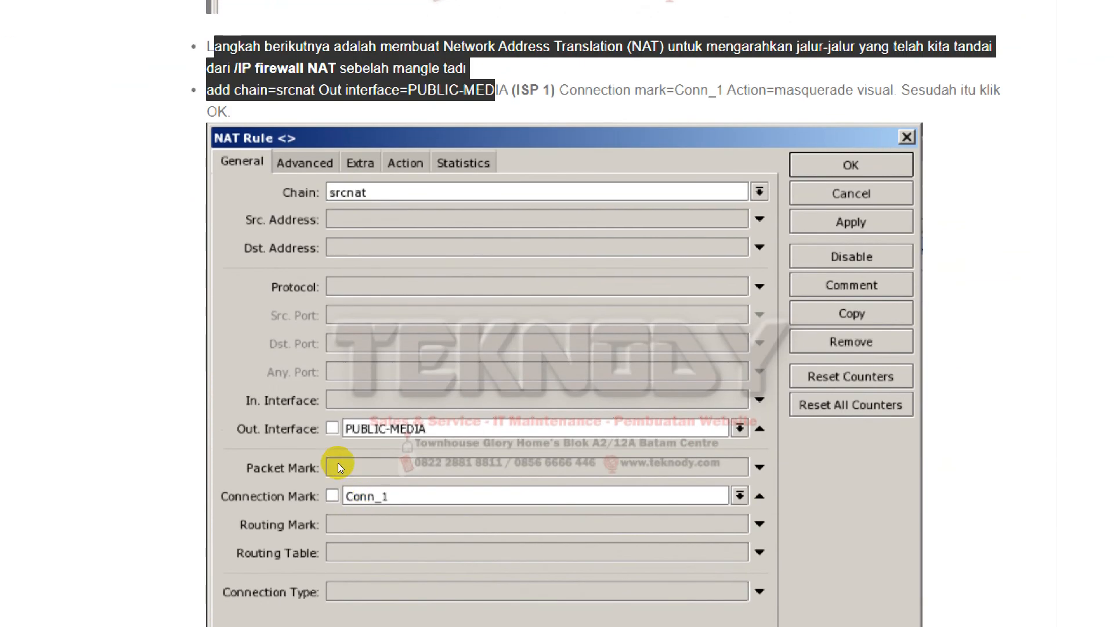
scroll(338, 462, down, 3)
scroll(366, 464, down, 3)
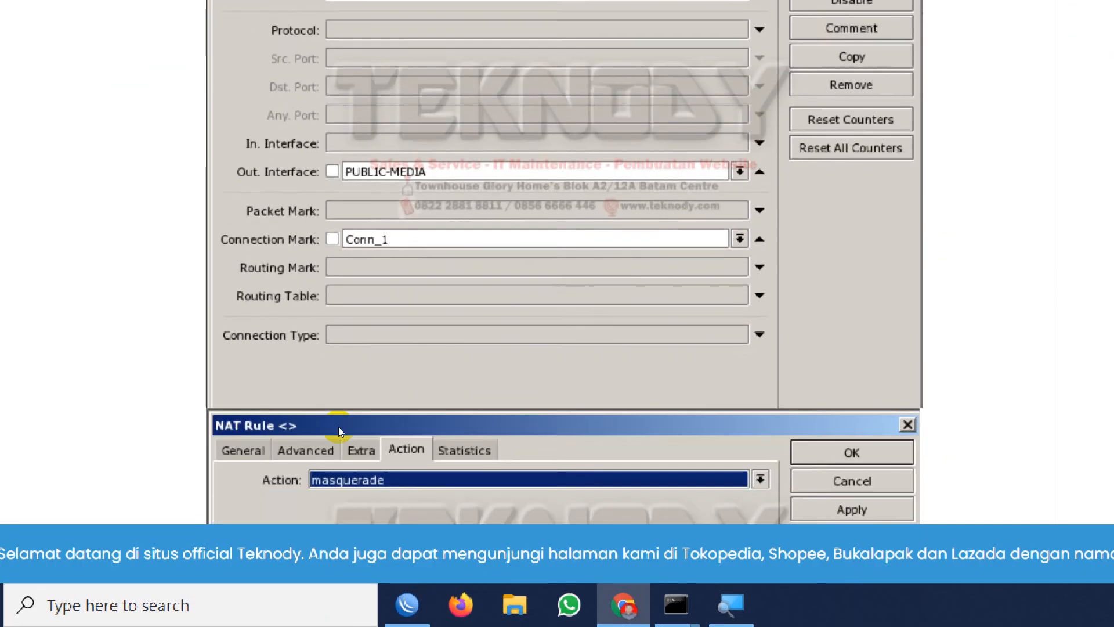
scroll(339, 430, down, 1)
scroll(342, 310, down, 12)
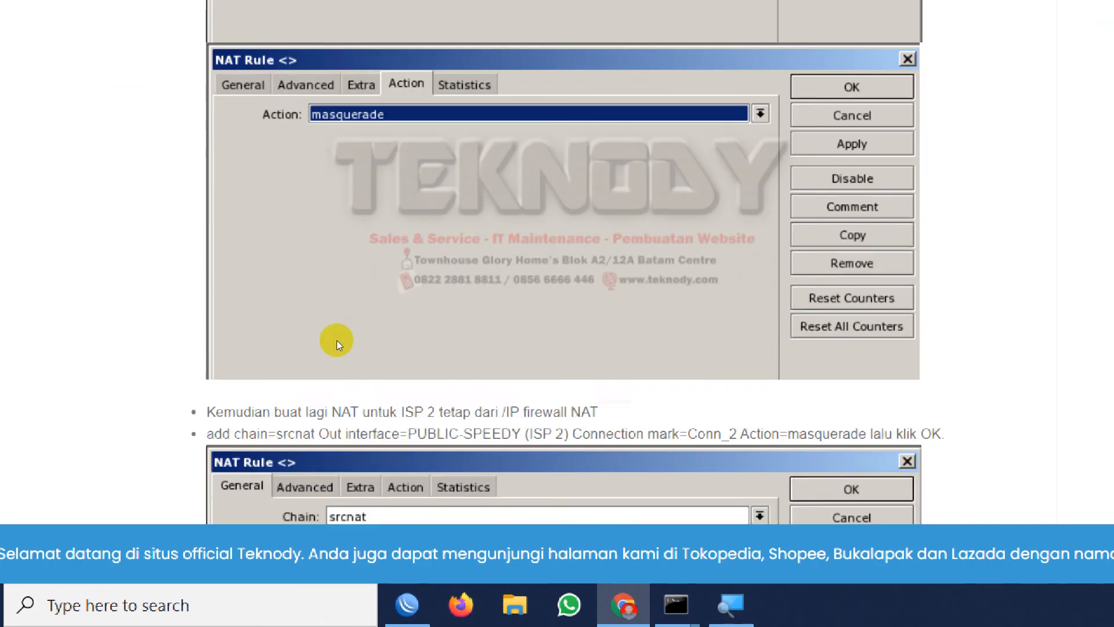
scroll(290, 418, up, 12)
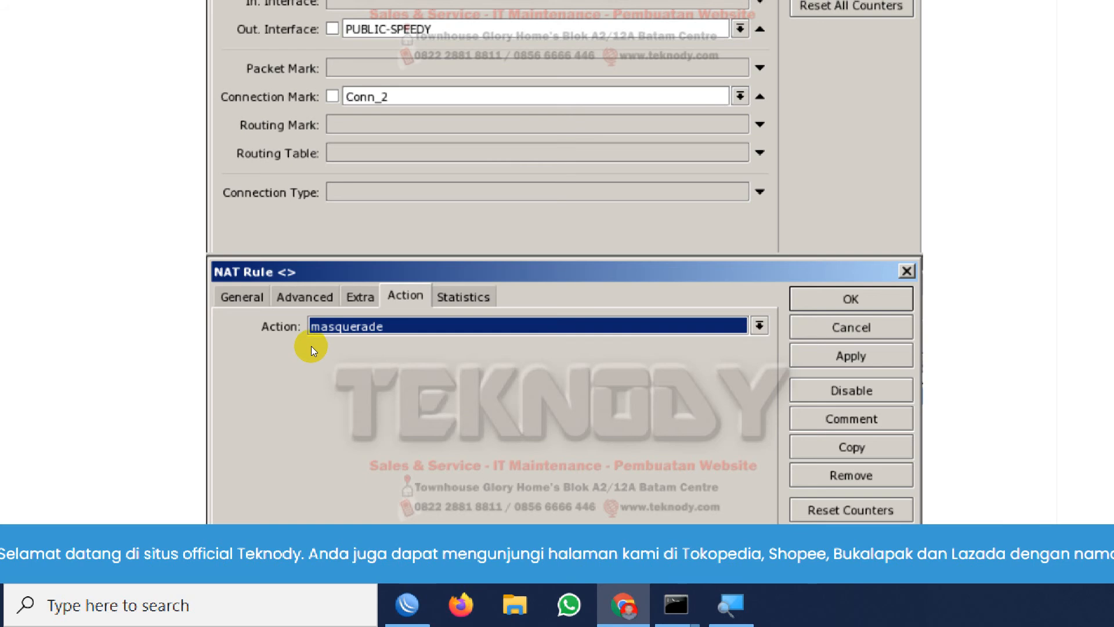
scroll(314, 351, down, 12)
scroll(307, 429, up, 1)
scroll(304, 504, down, 10)
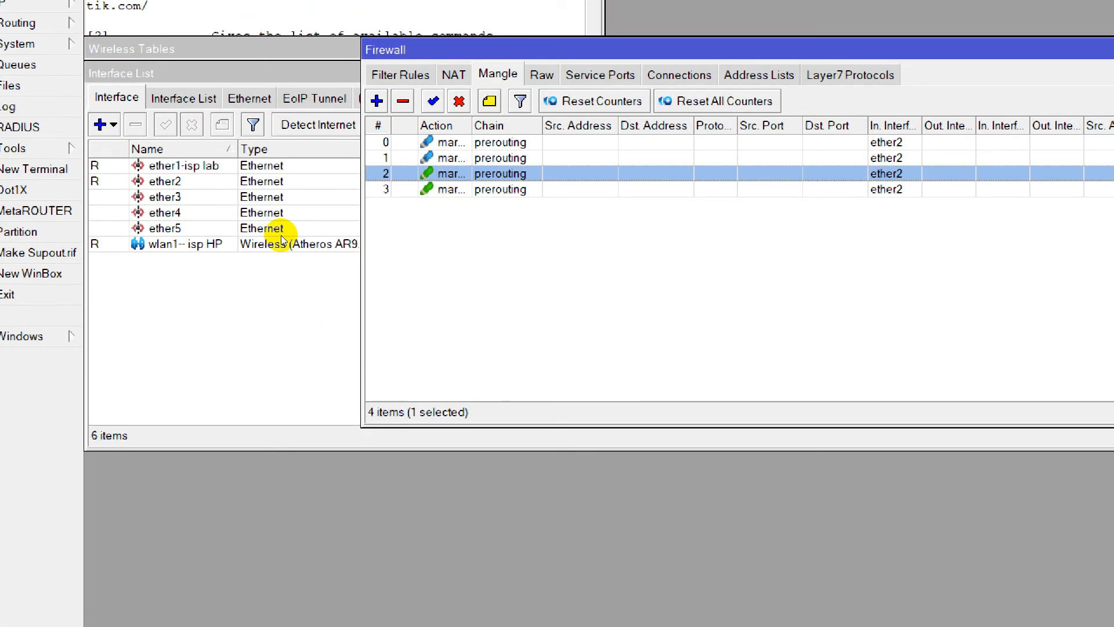
Switch to WinBox and add a srcnat NAT rule with out interface ether1 and action masquerade.
click(400, 24)
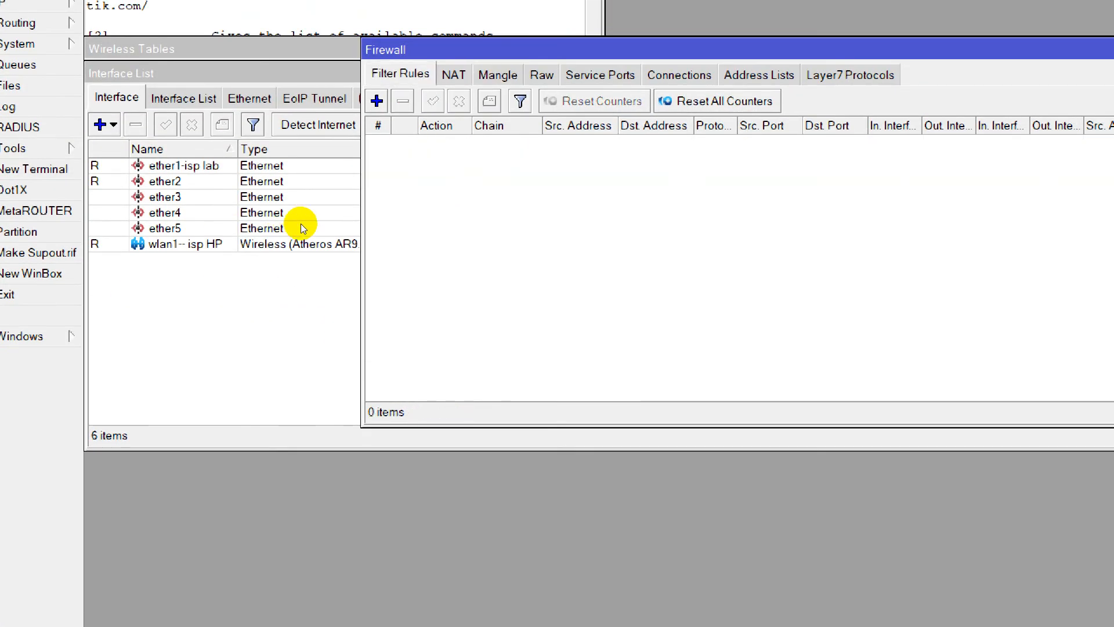
click(454, 24)
click(376, 101)
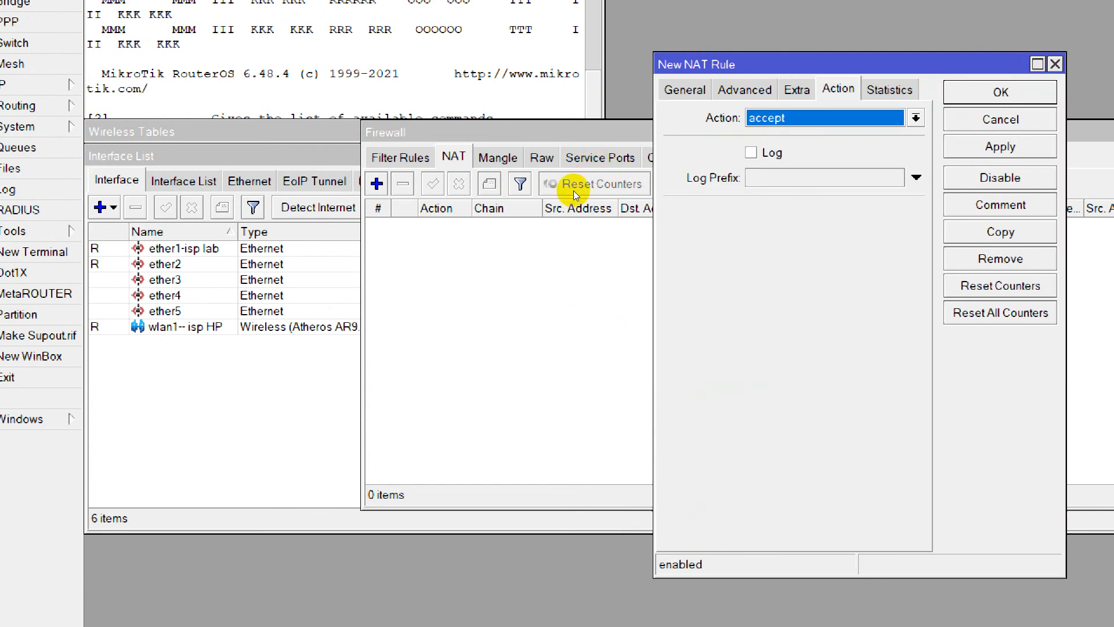
key(alt+Down)
key(Down)
key(Down)
key(Down)
key(Down)
key(Down)
key(Down)
key(Return)
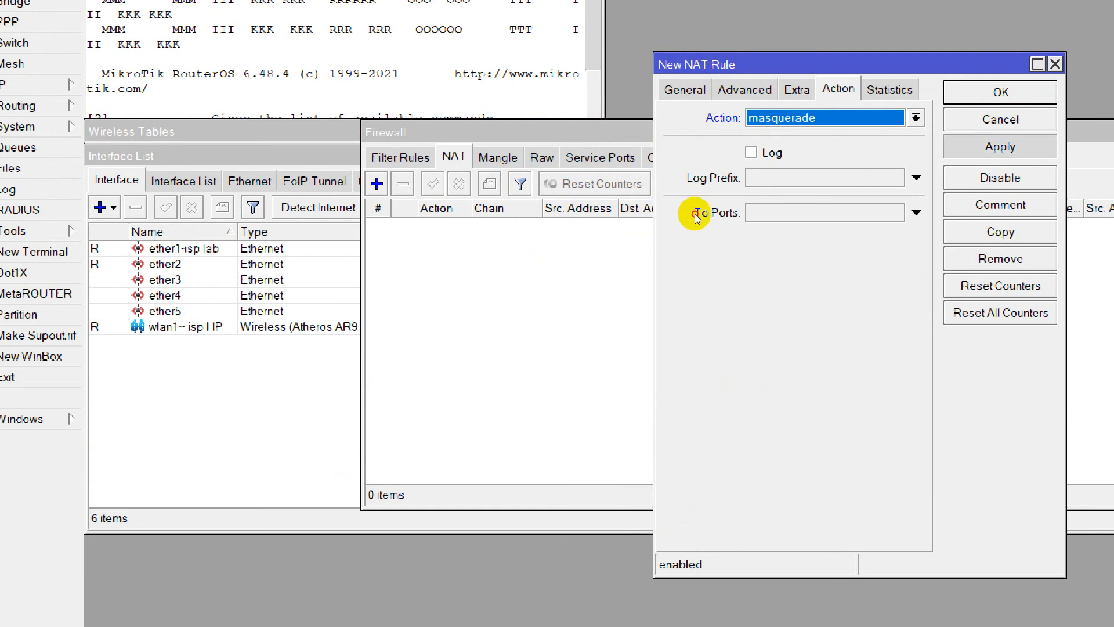
key(alt+a)
key(Return)
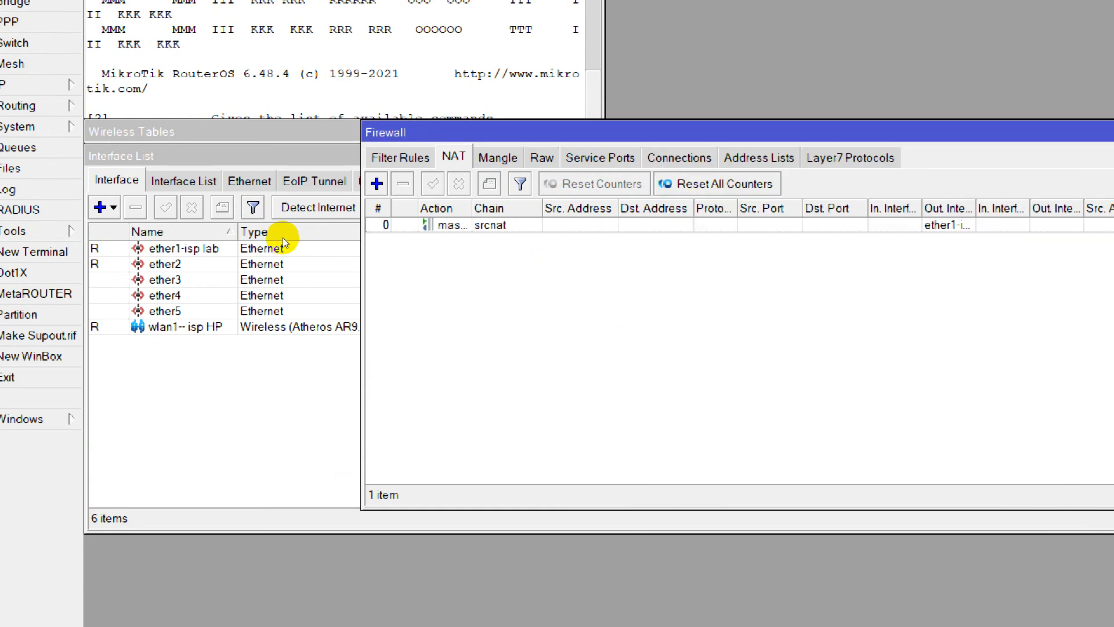
Start a second NAT rule with chain srcnat and out interface wlan1-- isp HP.
key(Insert)
key(ctrl+Tab)
key(ctrl+Tab)
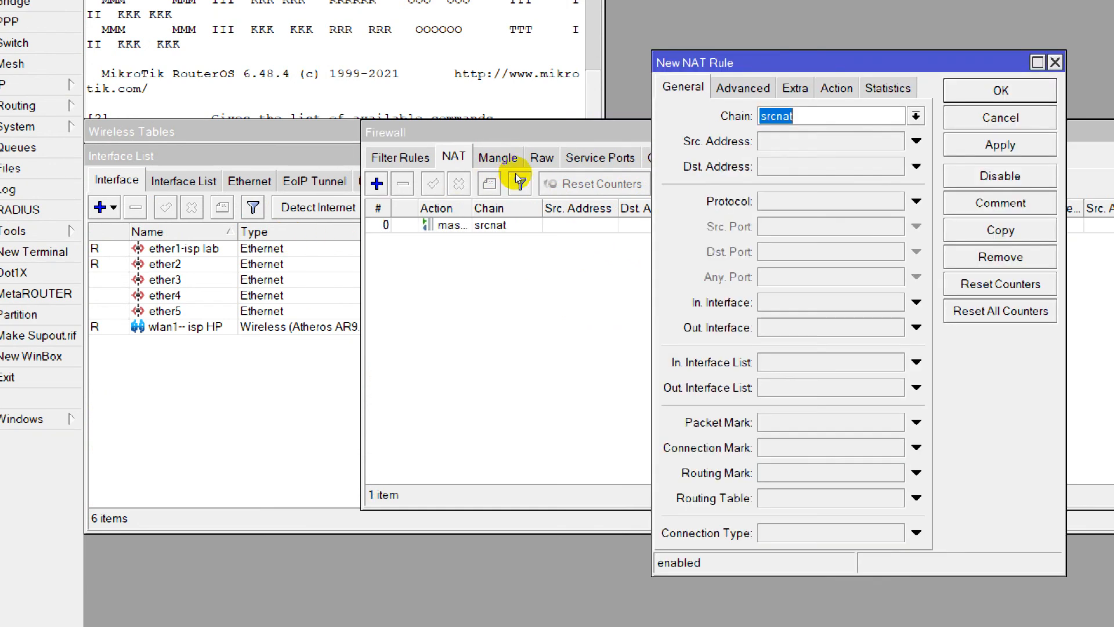
key(Tab)
key(Tab)
key(Tab)
key(Tab)
key(Tab)
key(space)
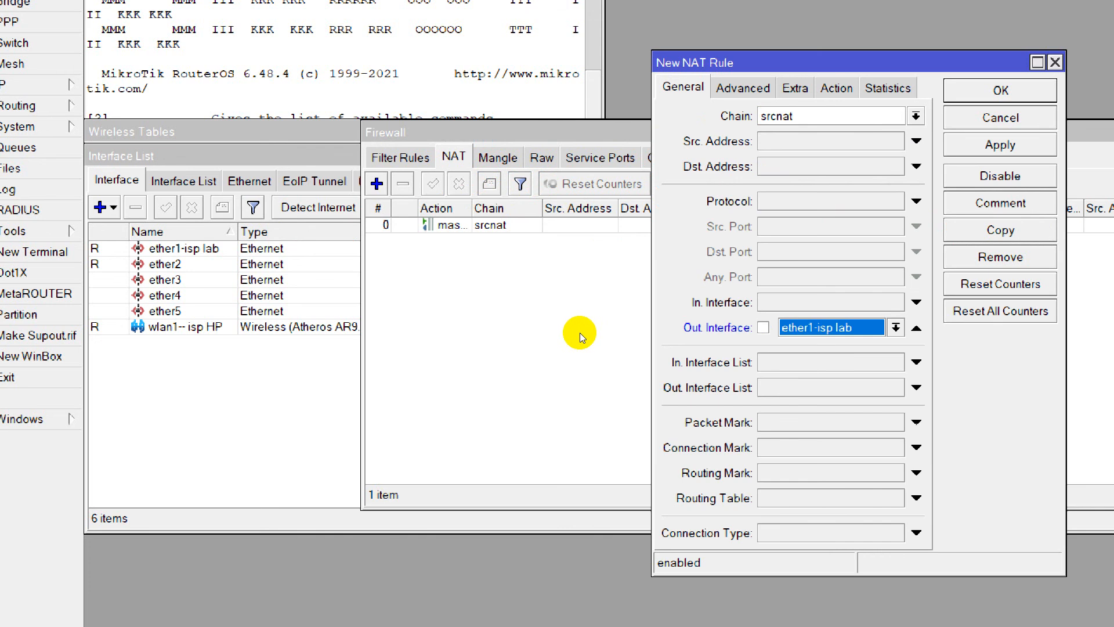
click(896, 327)
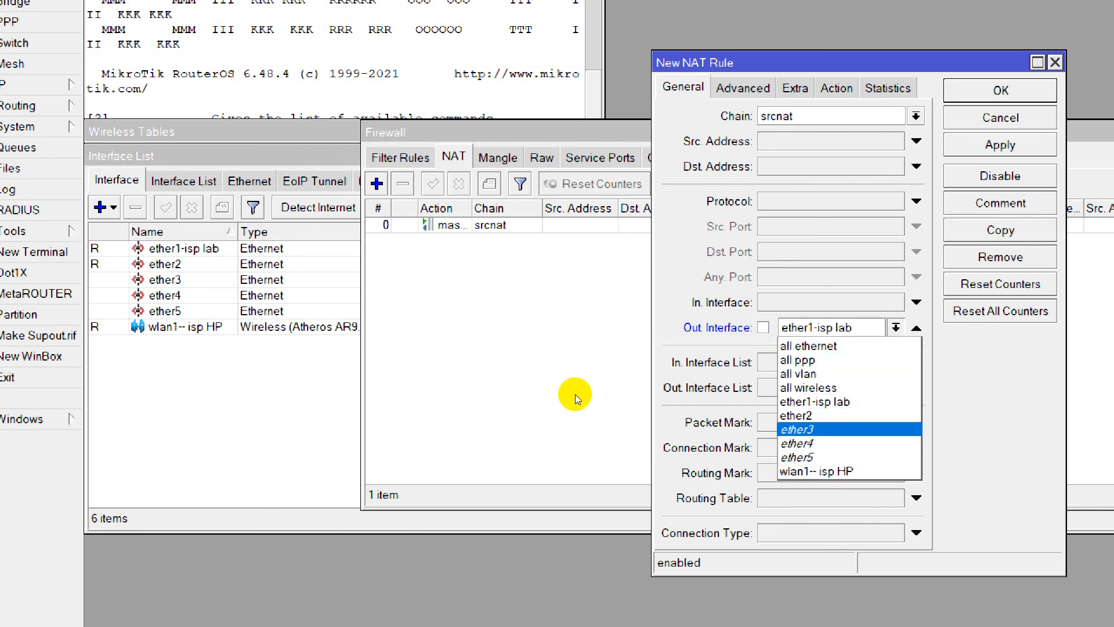
key(Return)
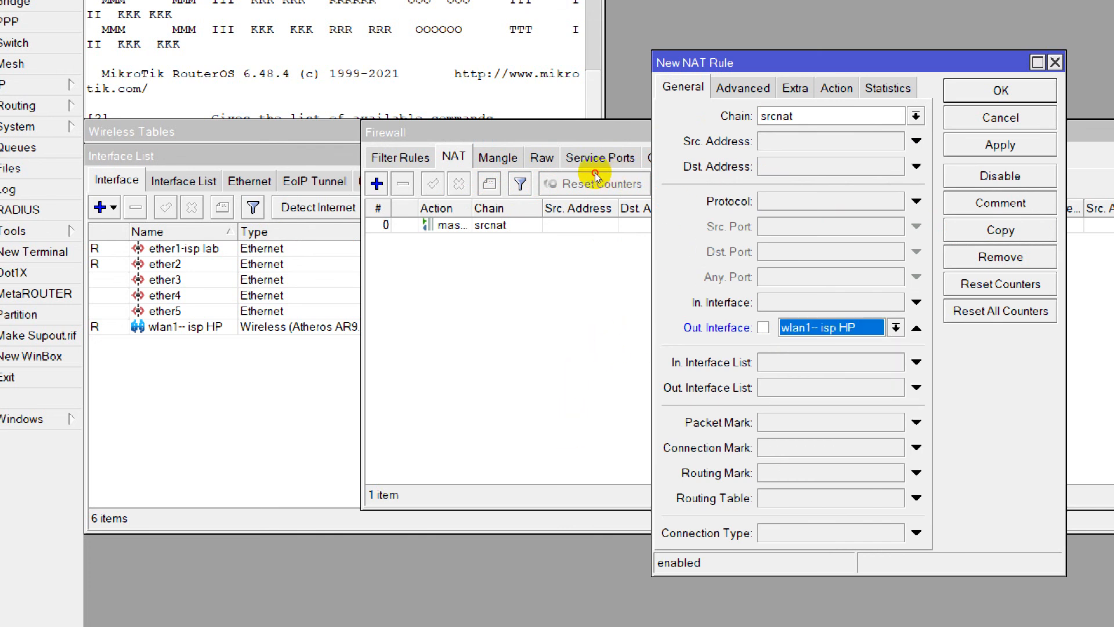
Set the wlan1 NAT rule's action to masquerade and save the rule.
click(836, 88)
click(803, 116)
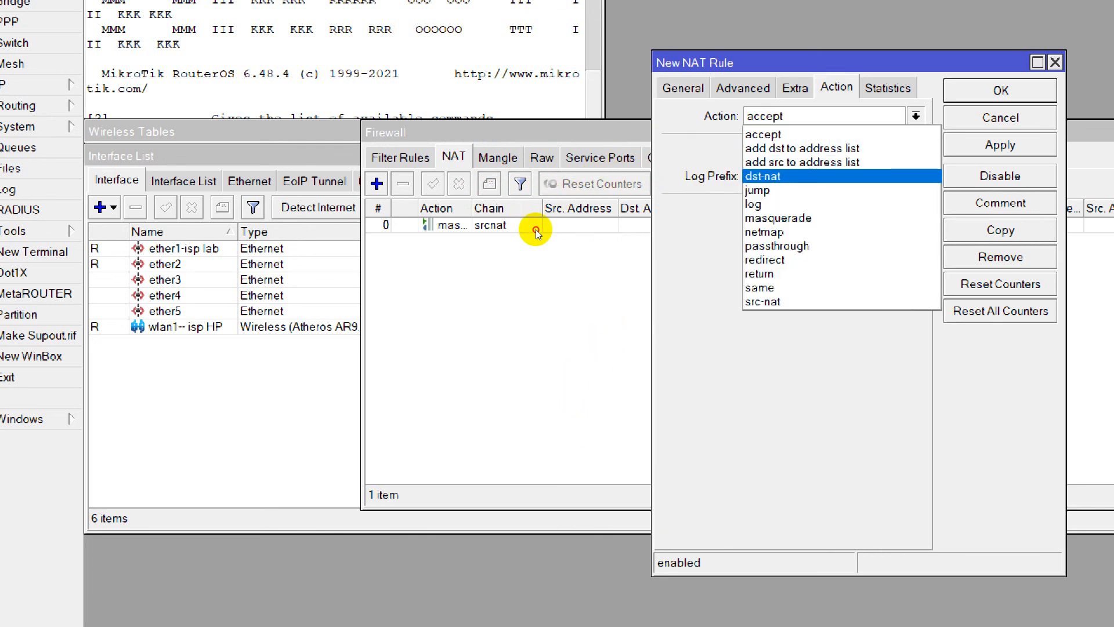
click(778, 217)
click(999, 145)
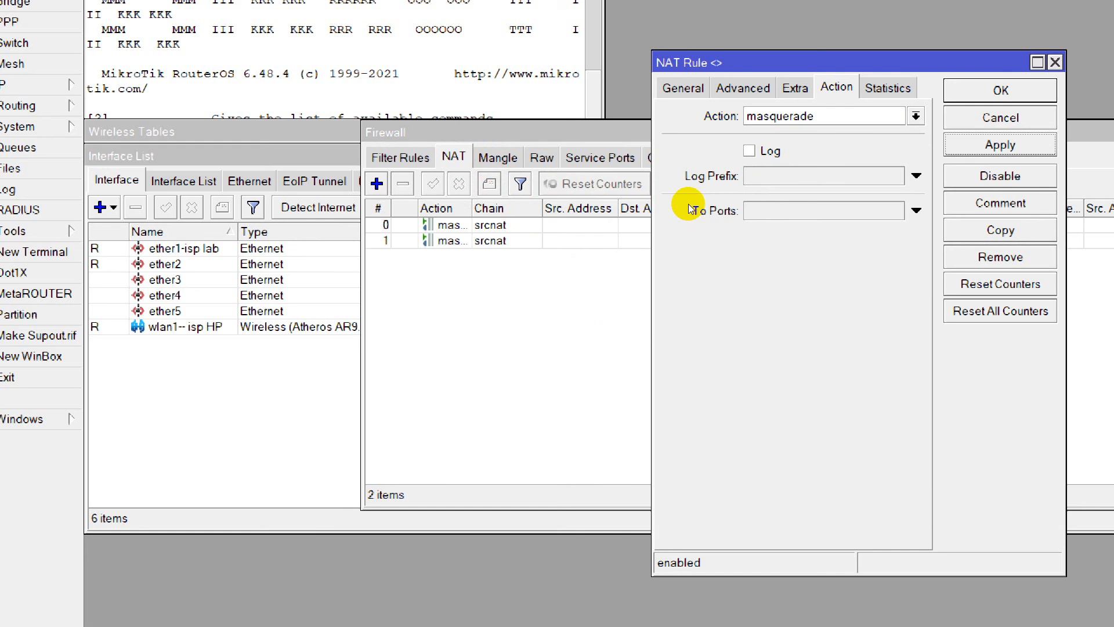
click(1000, 91)
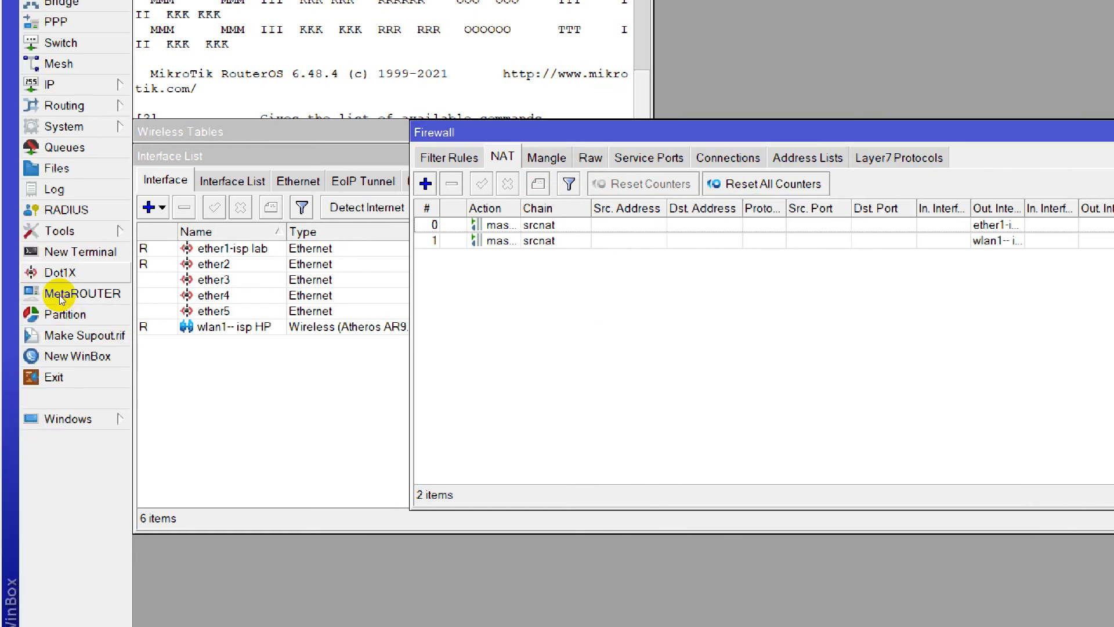
Ping google.com from a new router terminal to test the internet connection.
click(80, 252)
text(ping)
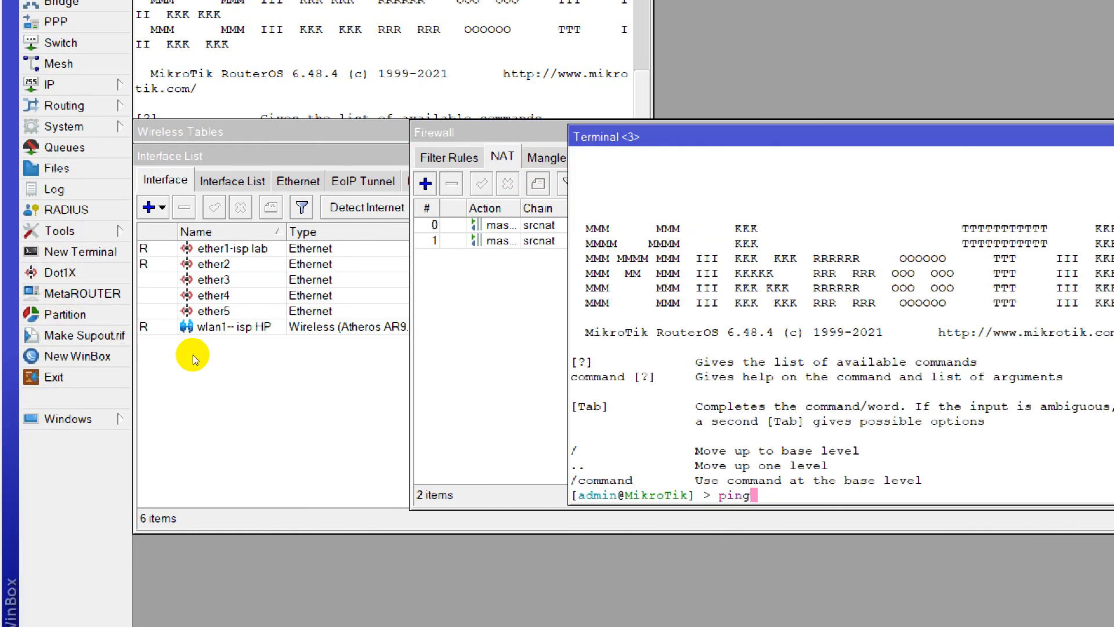
text( google.com)
key(Return)
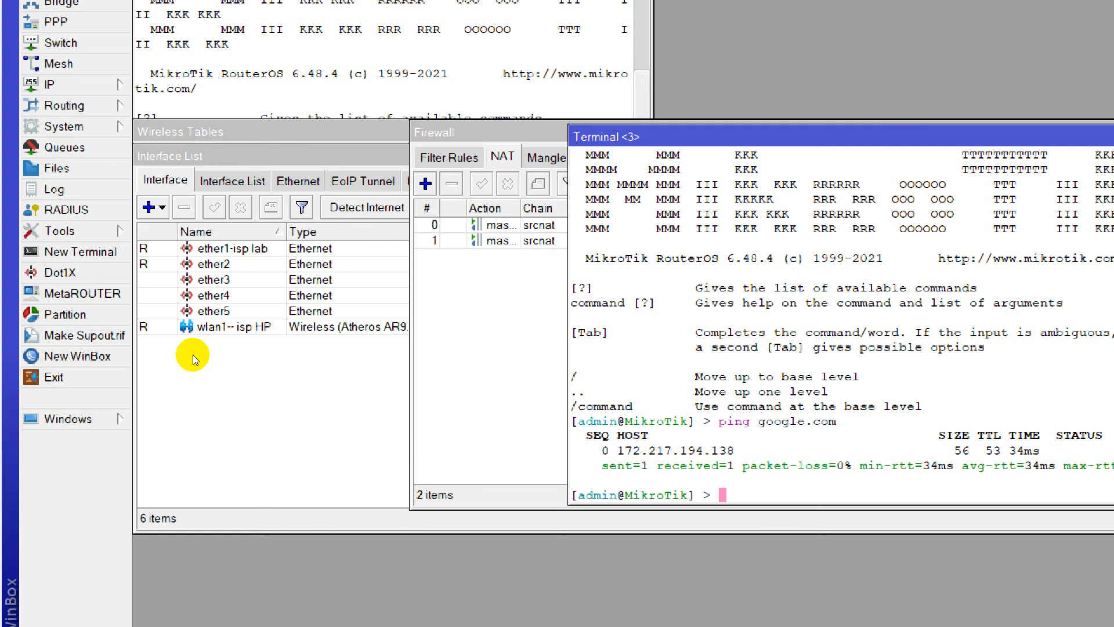
Open the Windows command prompt and show the computer's IP configuration with ipconfig.
key(super+r)
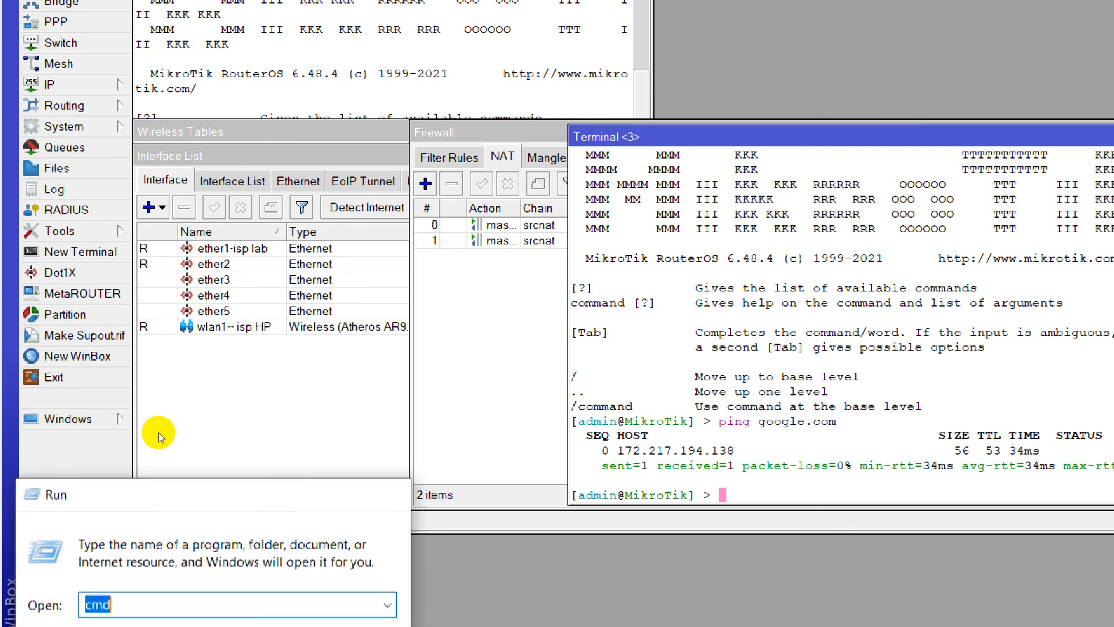
key(Return)
text(ipcon)
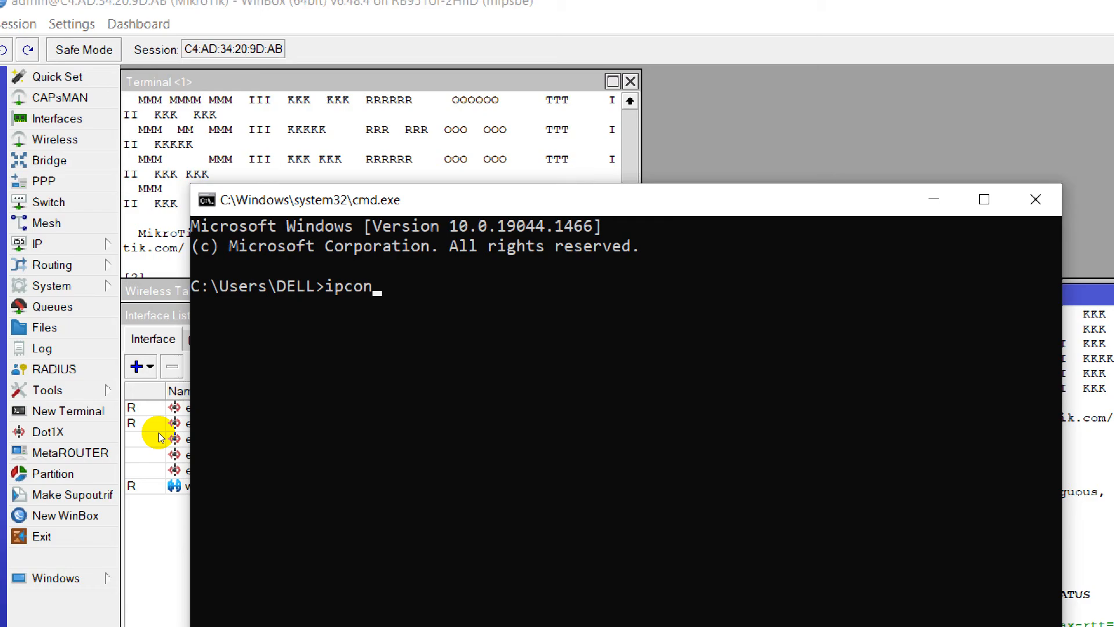
text(fig)
key(Return)
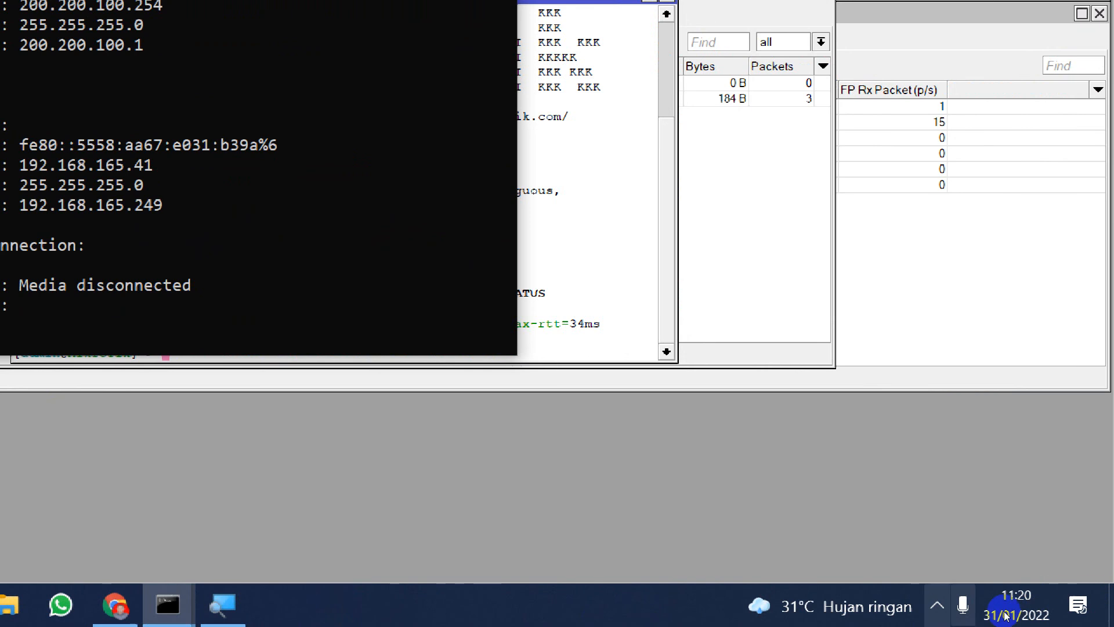
Disconnect the computer from its connected Wi-Fi network and return to the command prompt.
click(937, 605)
click(872, 517)
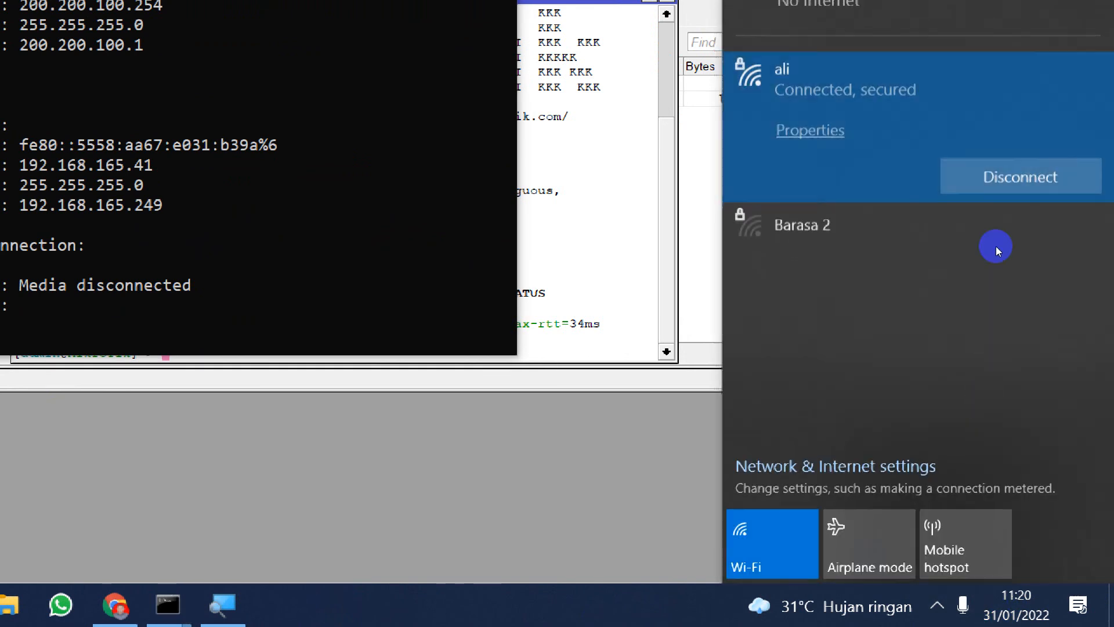
click(1020, 176)
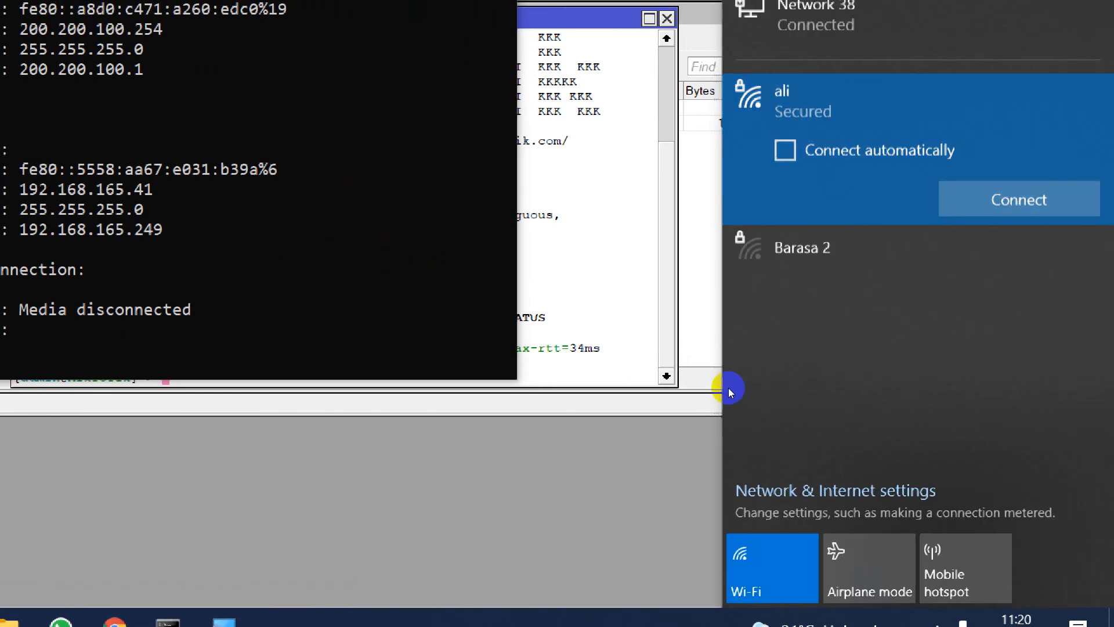
click(506, 386)
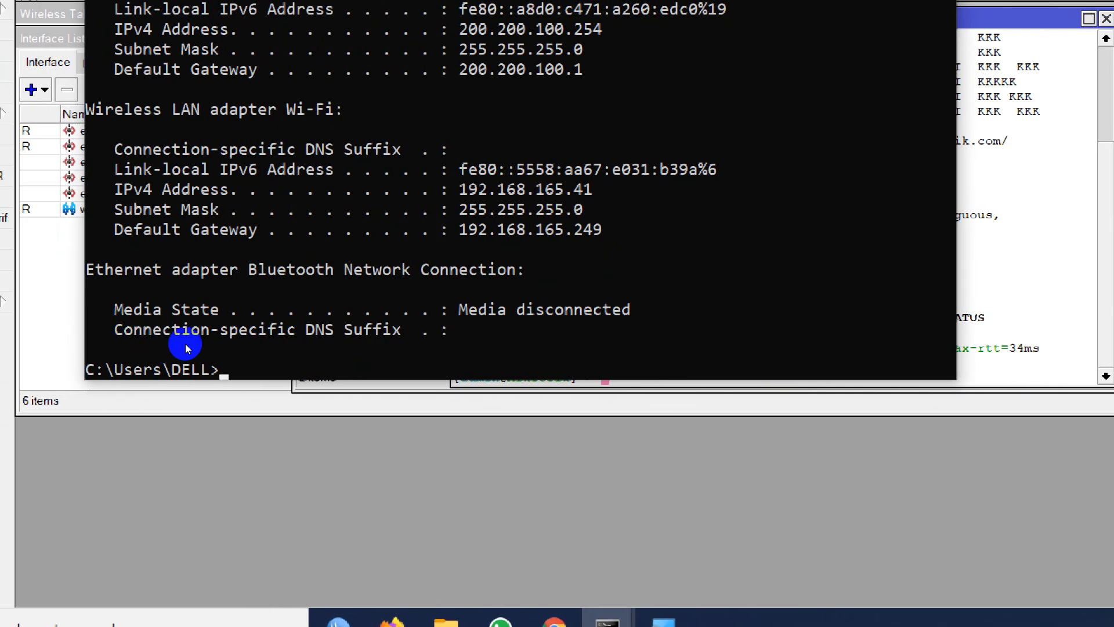
text(ping googl)
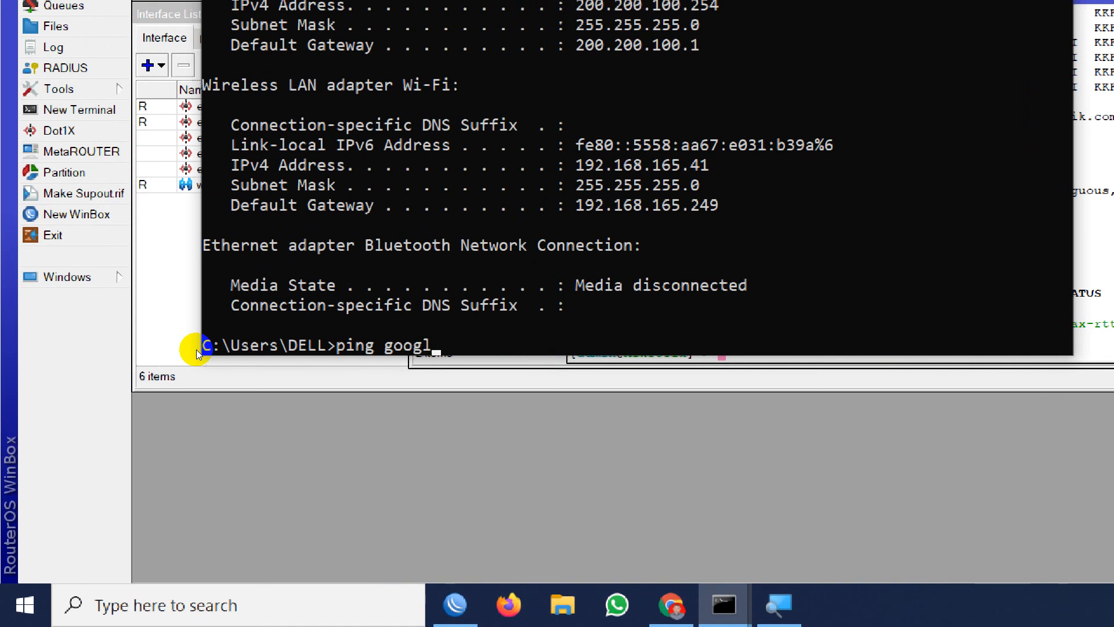
key(BackSpace)
key(BackSpace)
key(BackSpace)
key(BackSpace)
key(BackSpace)
key(BackSpace)
key(BackSpace)
key(BackSpace)
key(BackSpace)
key(BackSpace)
Renew the computer's IP address from the command prompt with ipconfig /renew.
text(i)
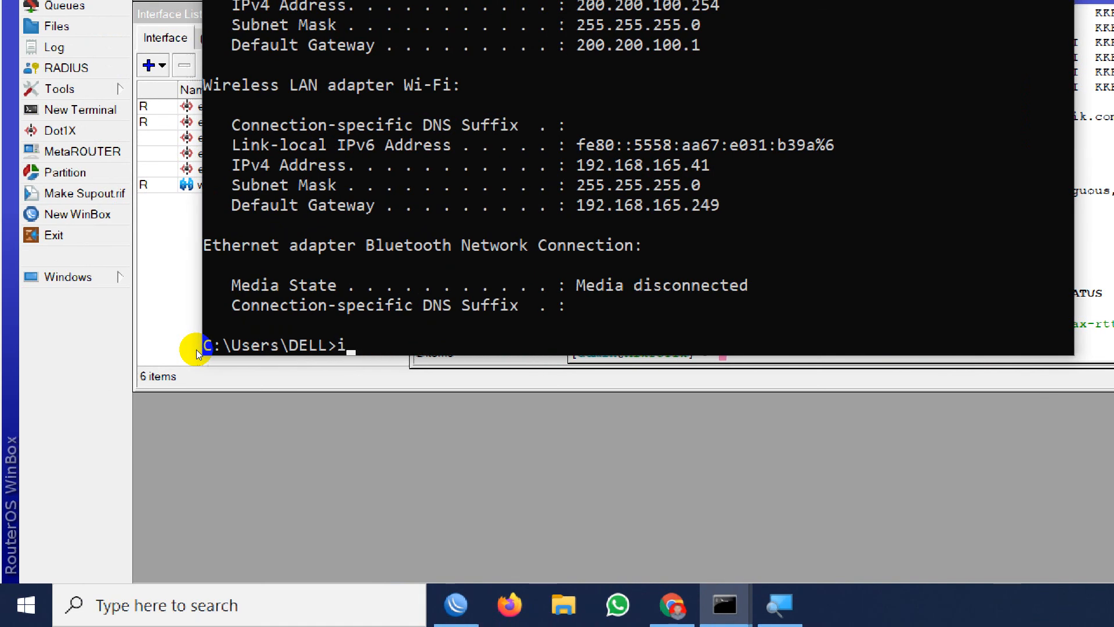
text(pconfig /re)
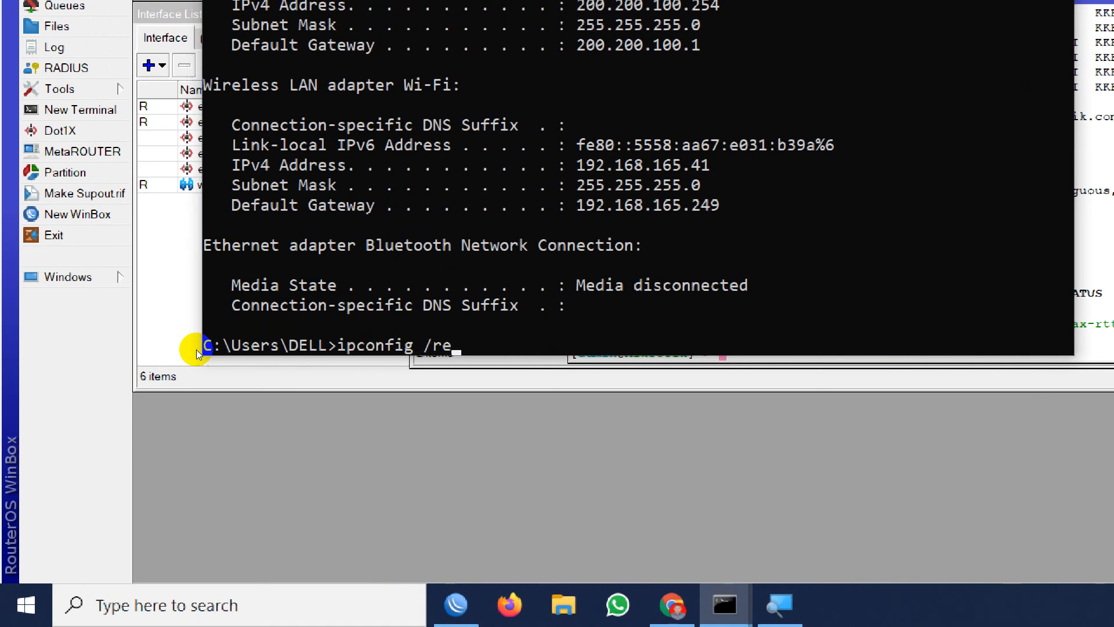
text(new)
key(Return)
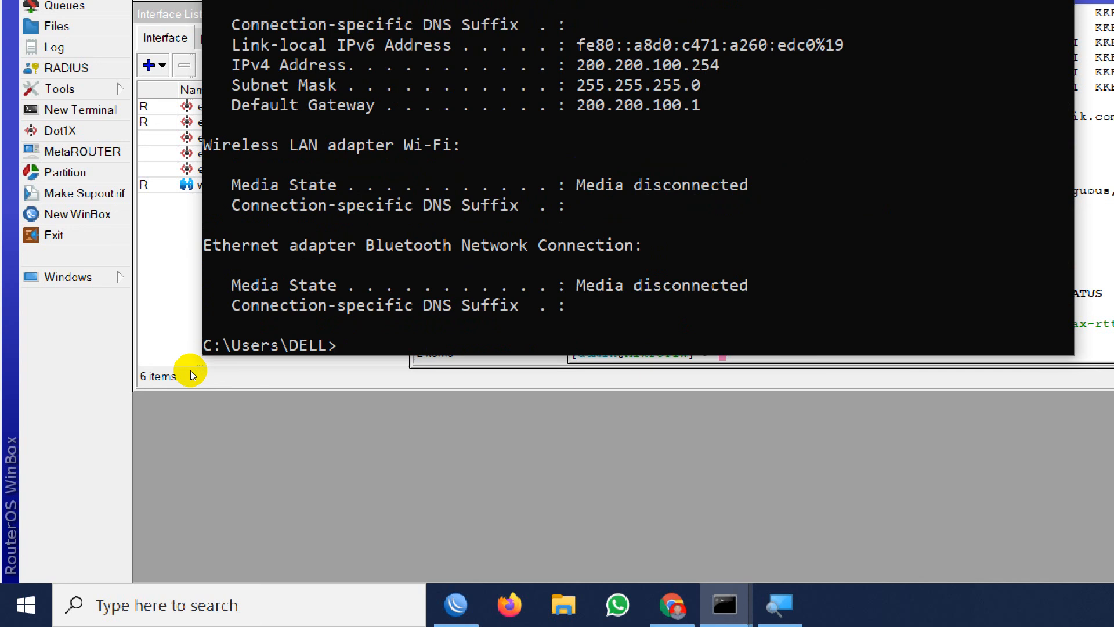
Ping google.com from the computer through the wired connection and stop the ping.
text(ping googl.eco)
key(BackSpace)
key(BackSpace)
key(BackSpace)
key(BackSpace)
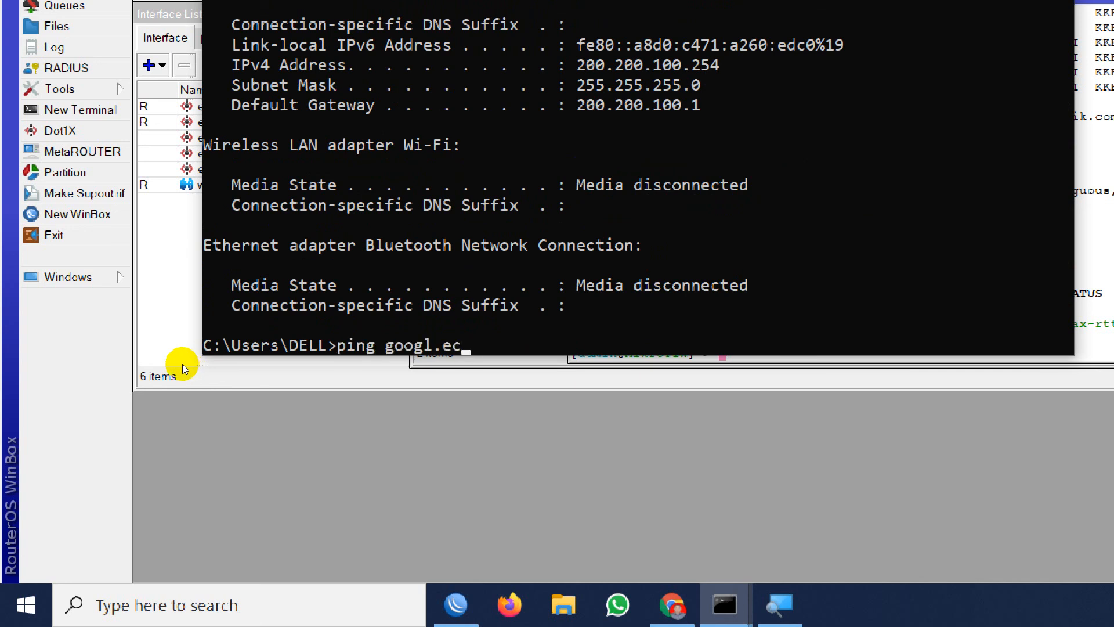
text(e.com)
key(Return)
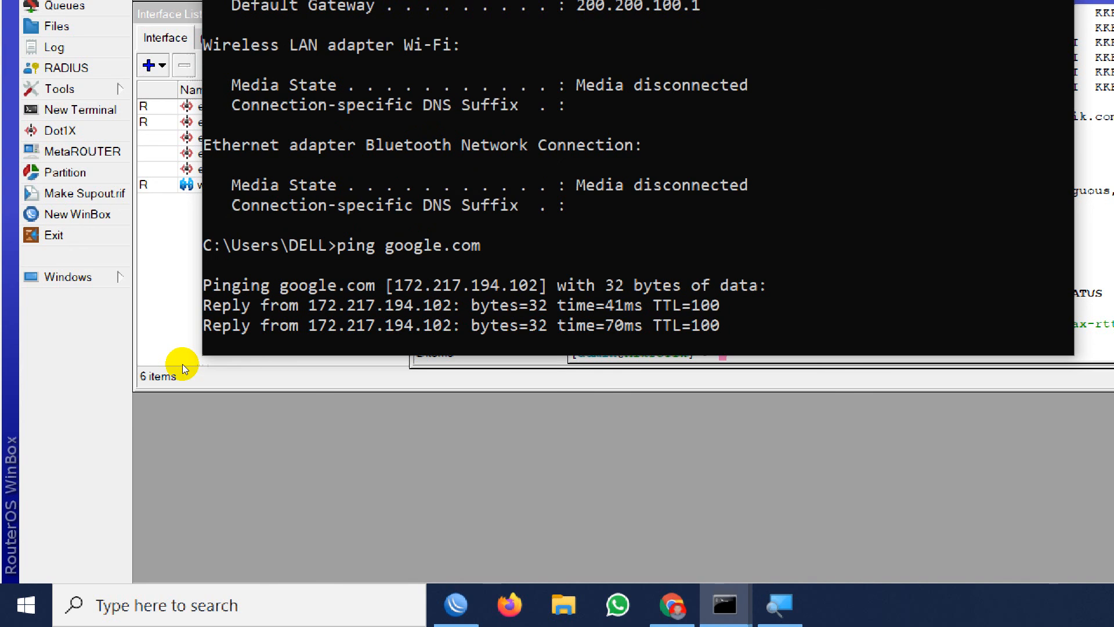
key(ctrl+c)
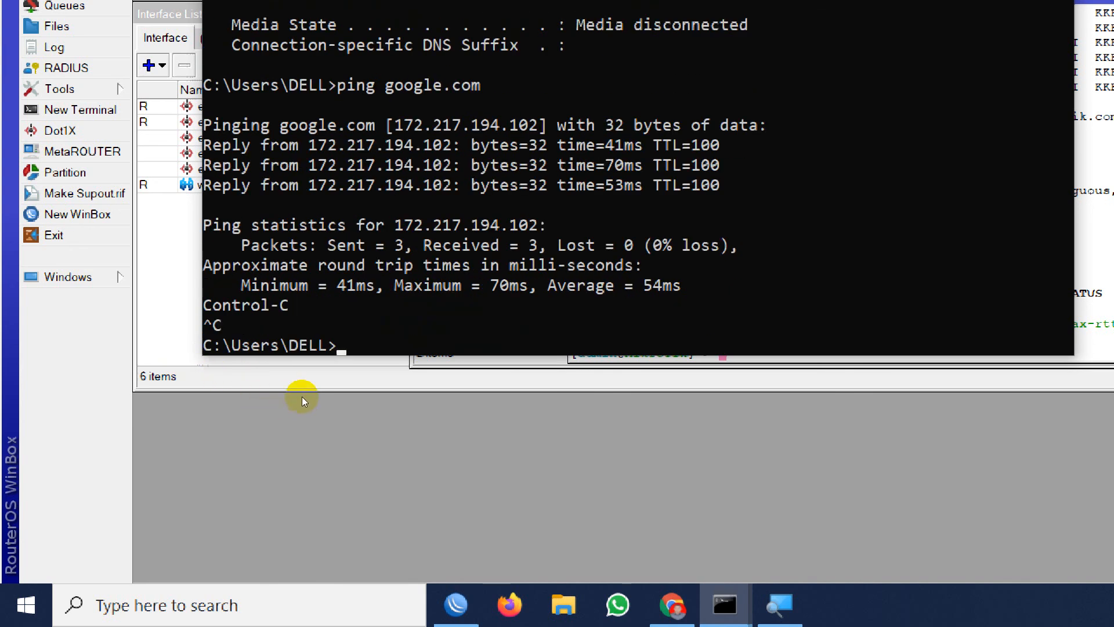
Show the computer's full network configuration with ipconfig /all.
text(ipconfu)
key(BackSpace)
text(ig )
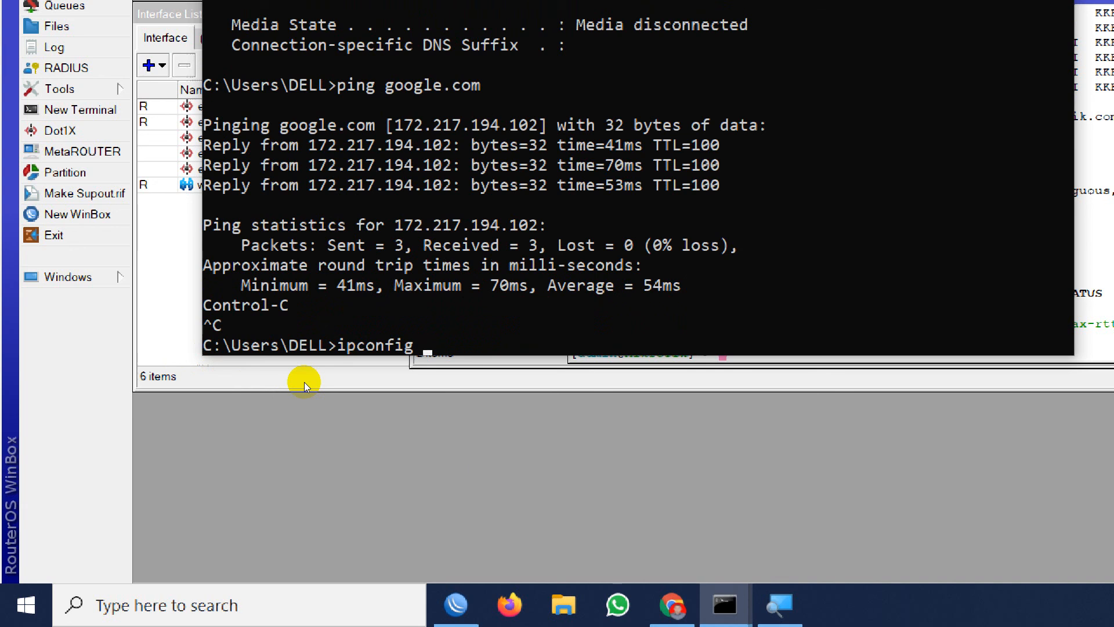
text(/all)
key(Return)
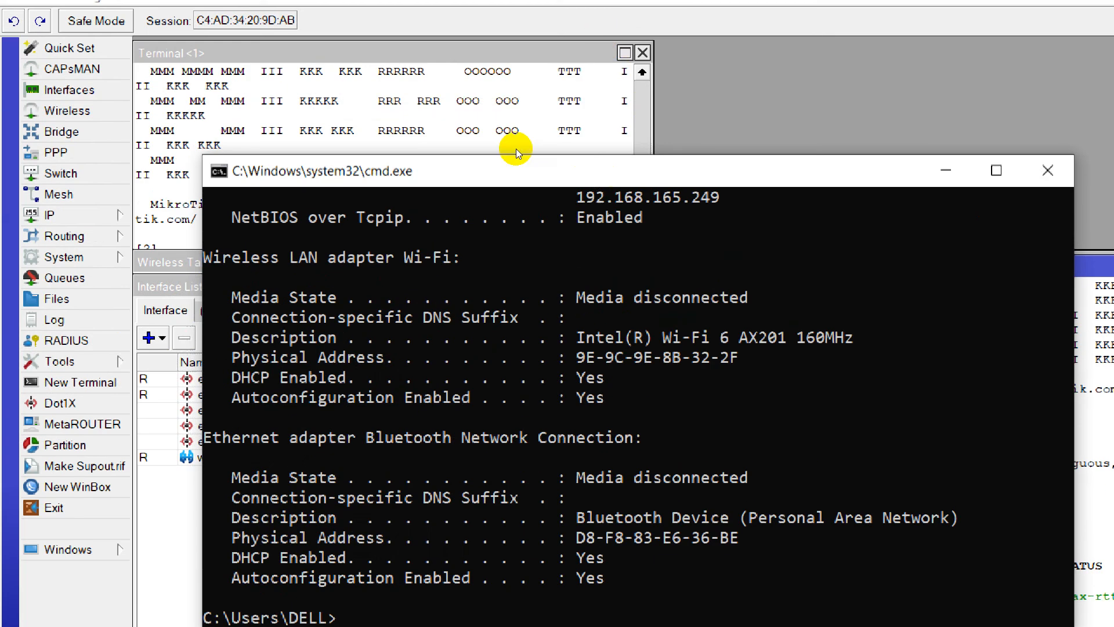
Enlarge the command prompt, run ipconfig /all again and highlight the Ethernet adapter's DNS servers, then return to WinBox.
click(996, 170)
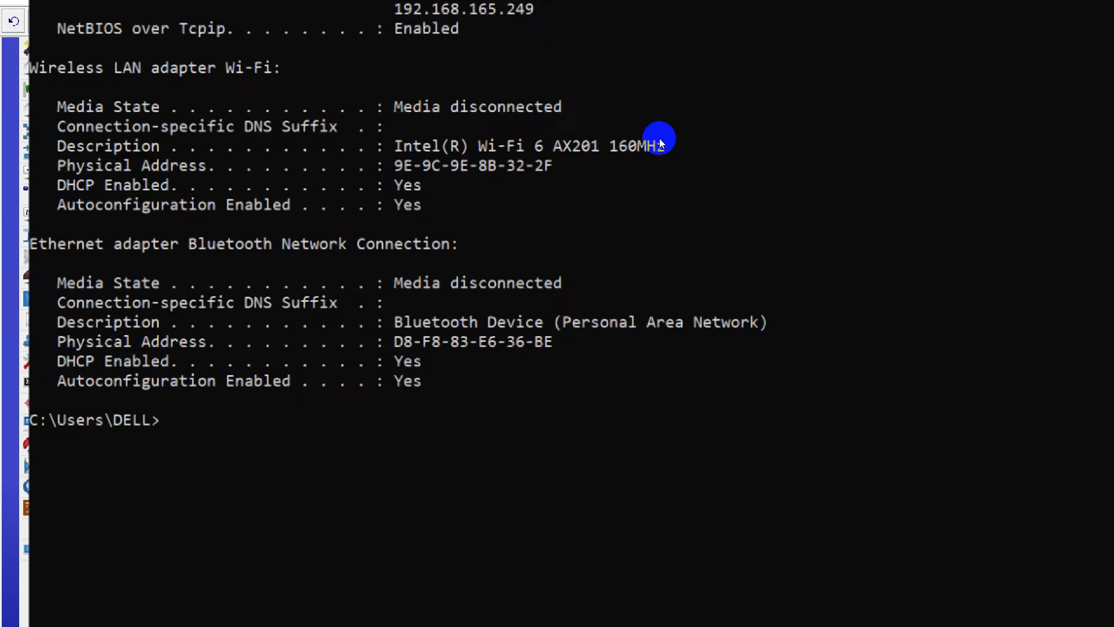
key(Up)
key(Return)
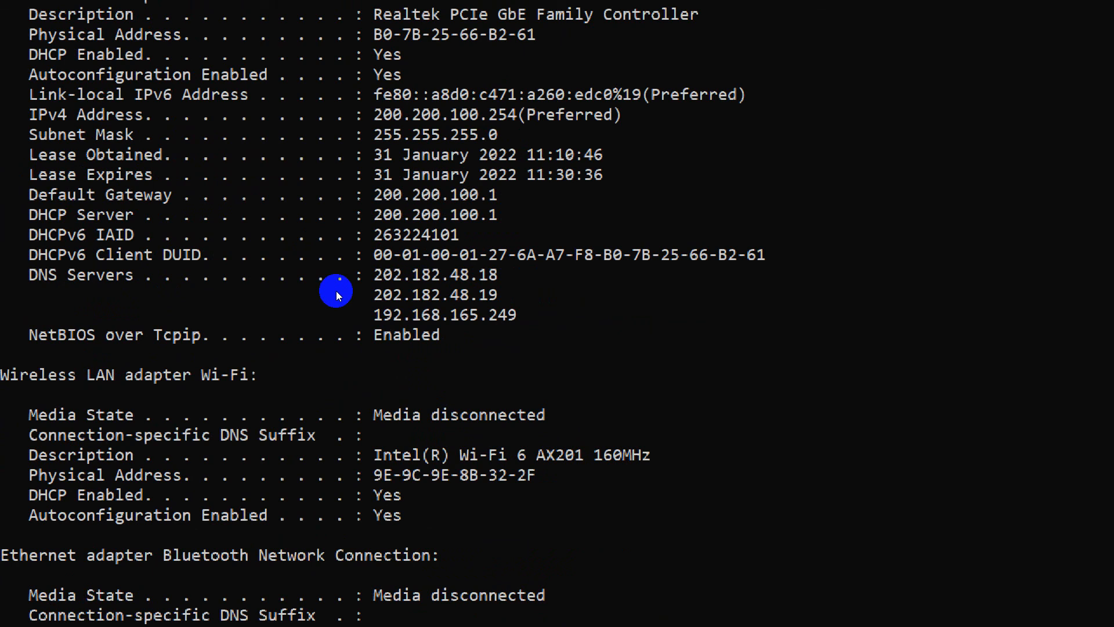
drag(350, 312, 364, 276)
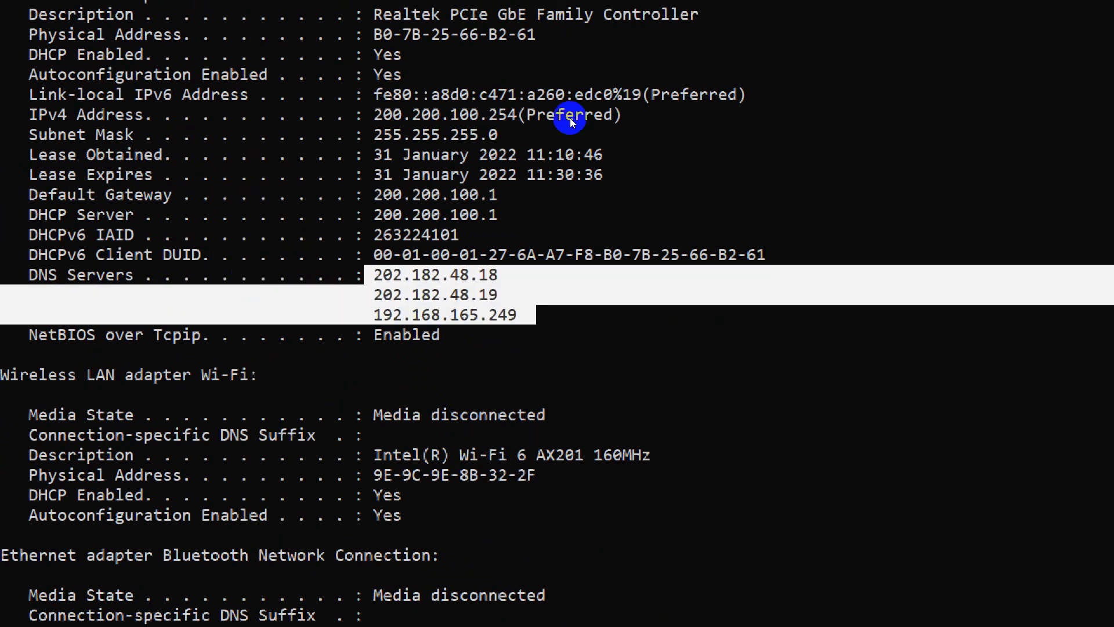
click(1026, 8)
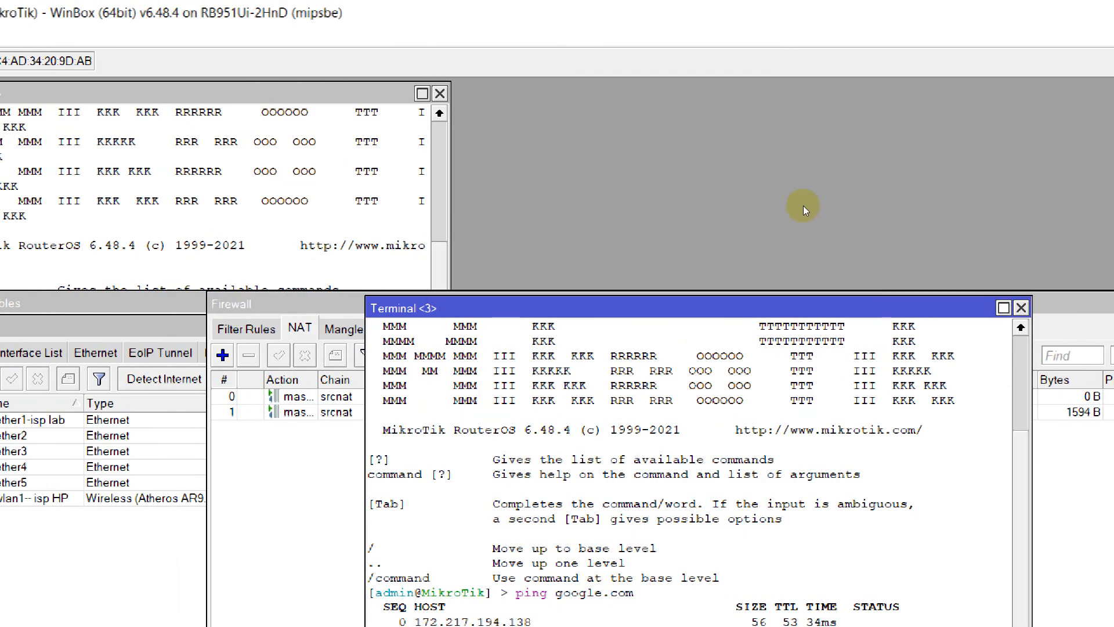
Disable the ether1-isp lab interface in the router's interface list.
click(942, 308)
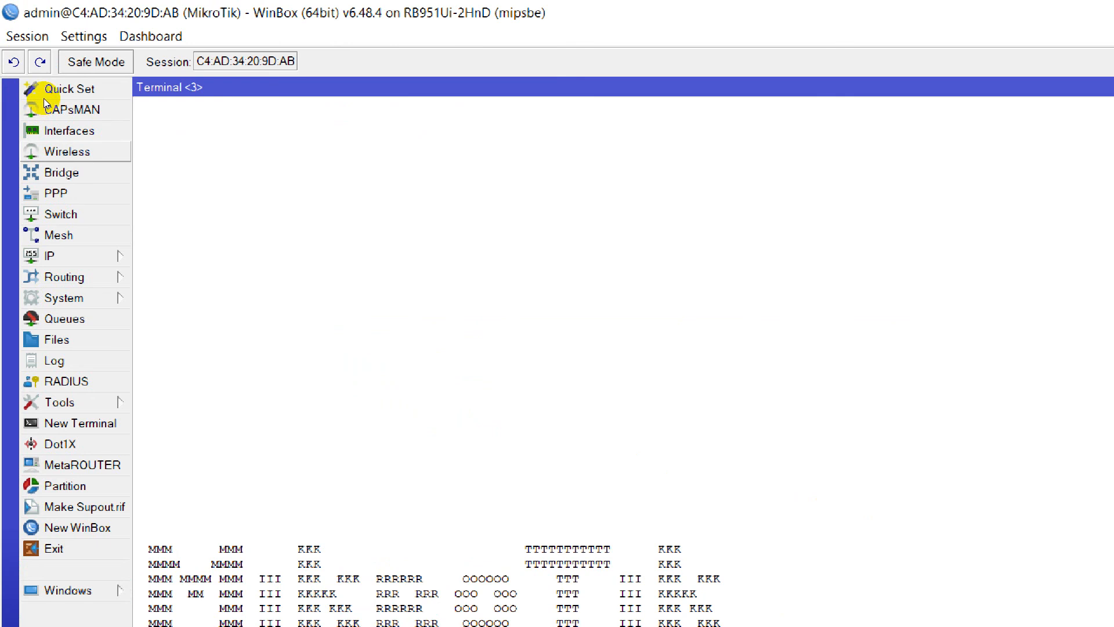
click(67, 130)
key(Down)
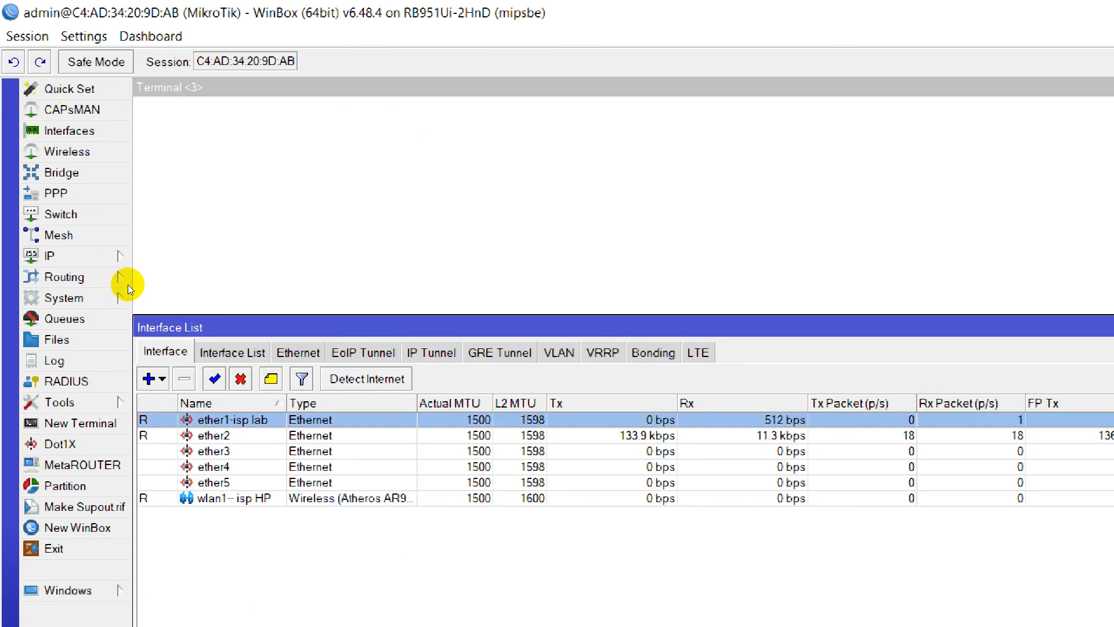
click(240, 379)
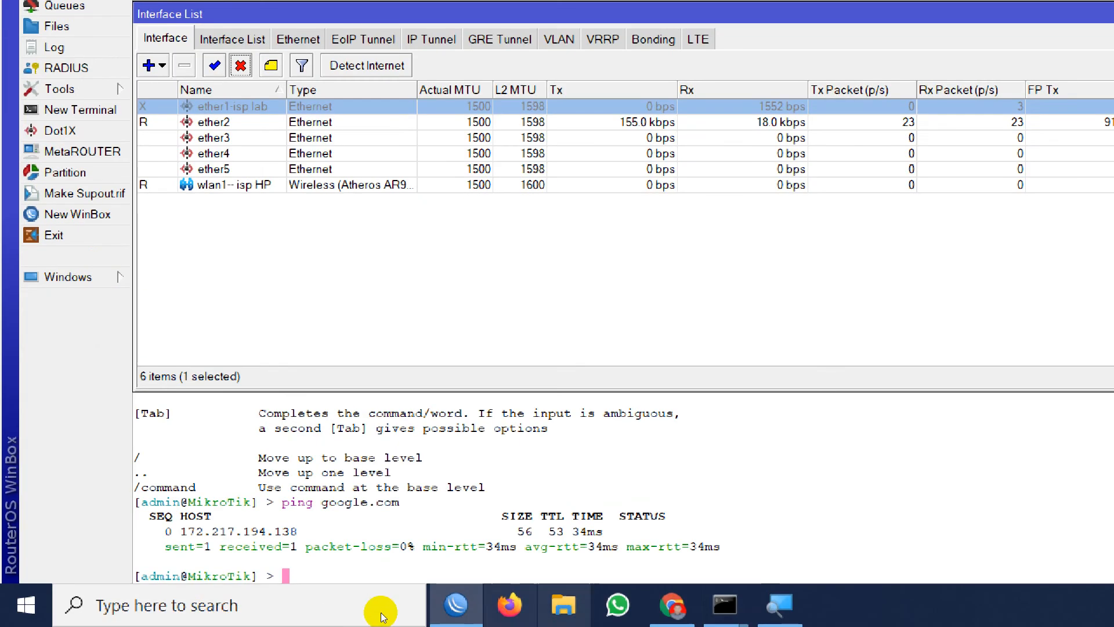
Return to the command prompt and run ipconfig /renew again with the first ISP interface disabled.
mouse_move(724, 605)
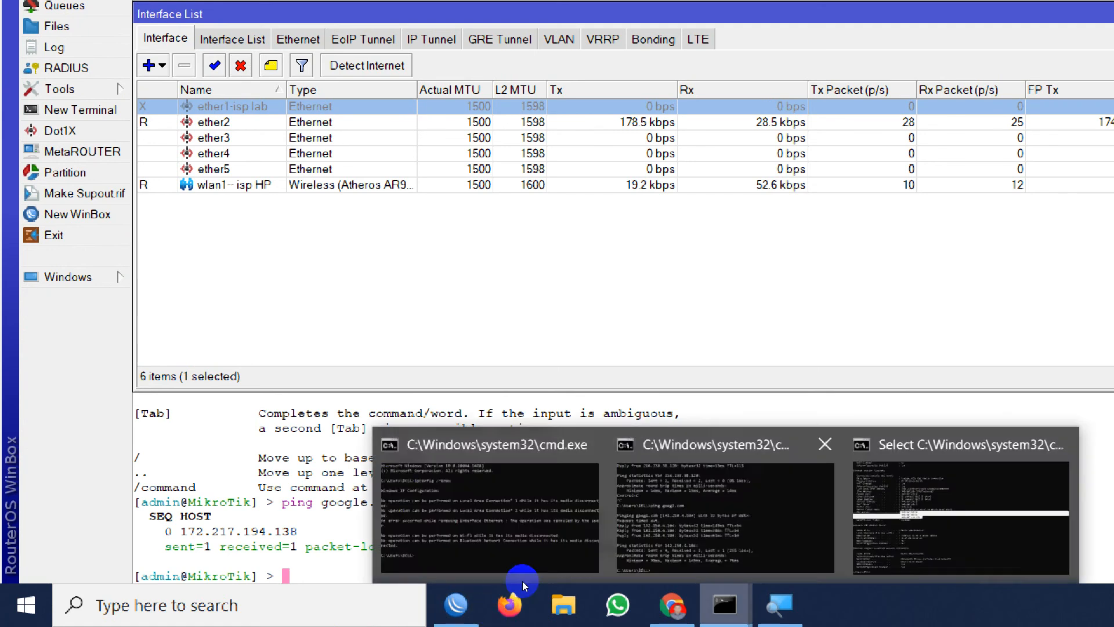
click(633, 544)
text(ipcinf)
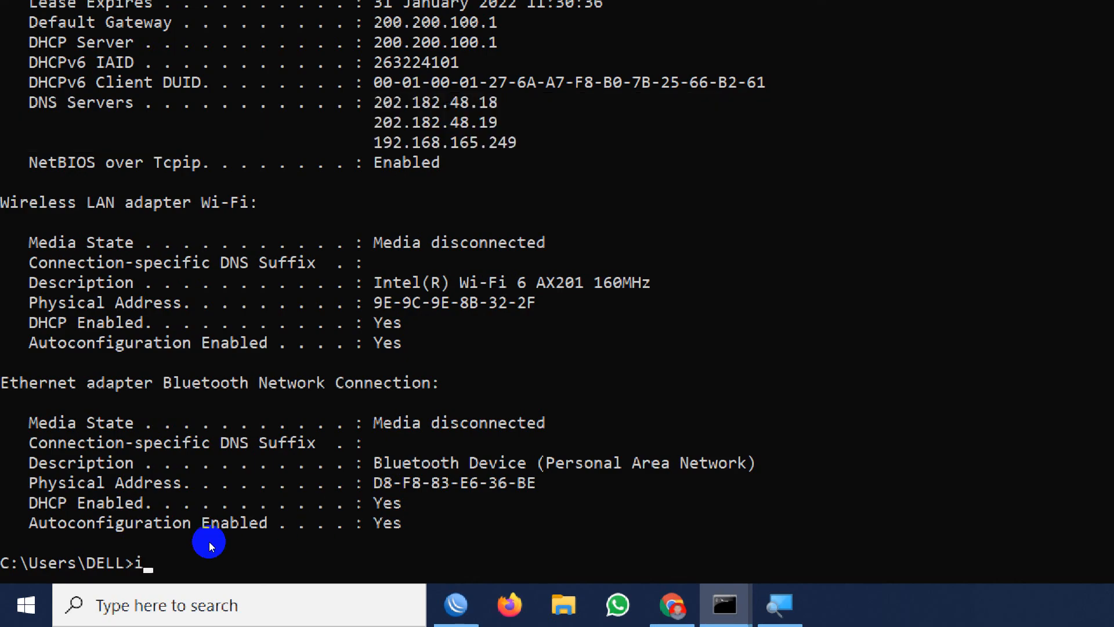
key(BackSpace)
key(BackSpace)
key(BackSpace)
key(BackSpace)
key(BackSpace)
key(BackSpace)
key(Up)
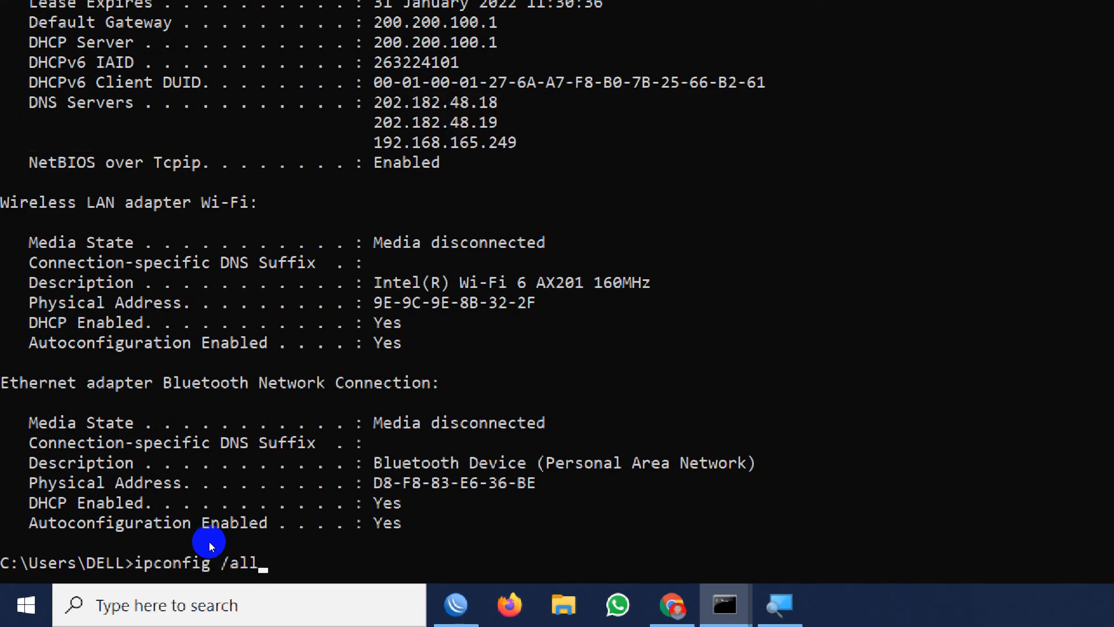
key(Up)
key(Up)
key(Return)
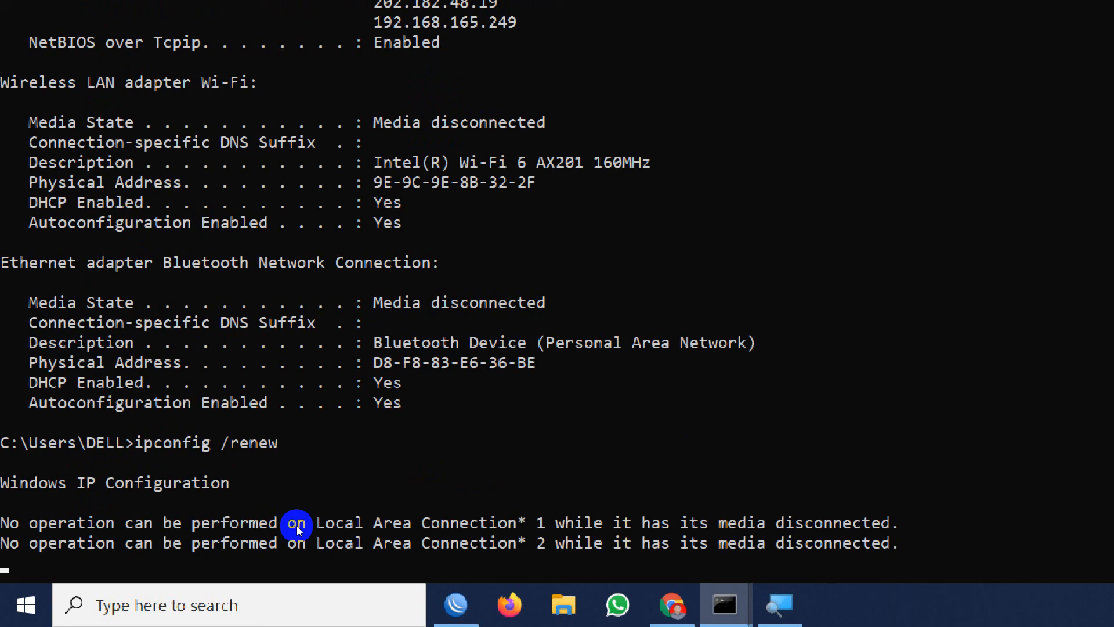
Ping google.com from the computer to test the connection through the wlan1 ISP alone.
text(pi)
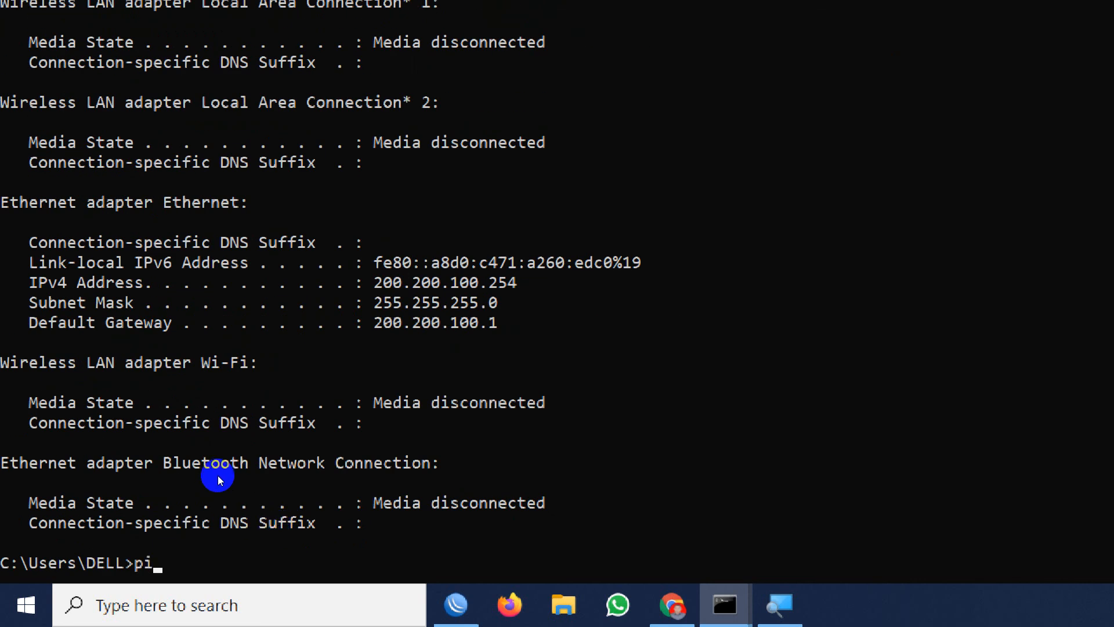
text(ng google.com)
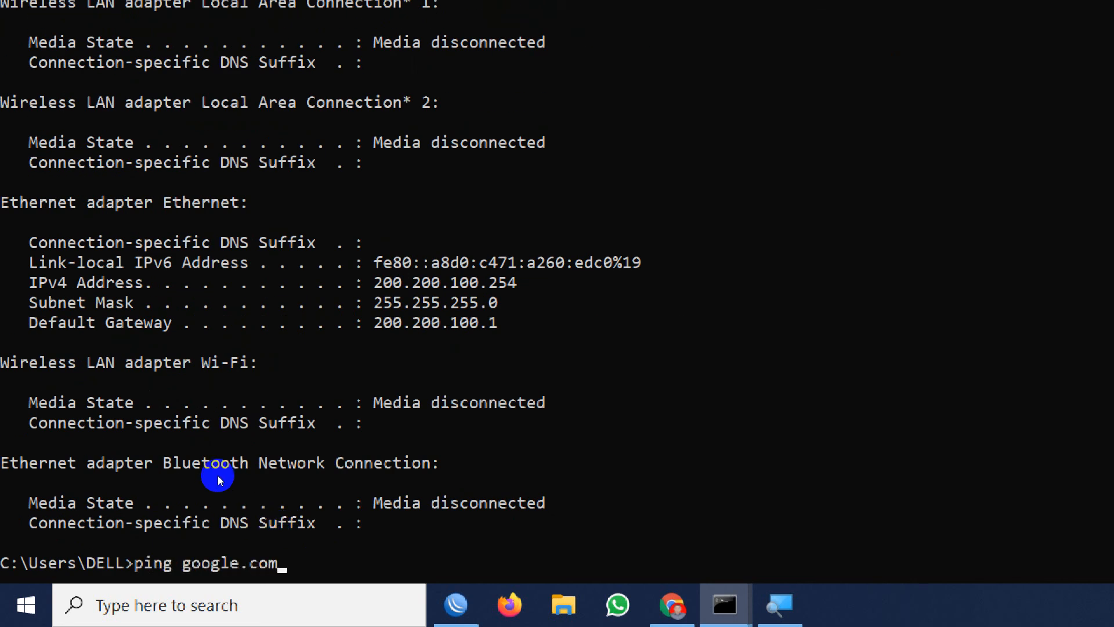
key(Return)
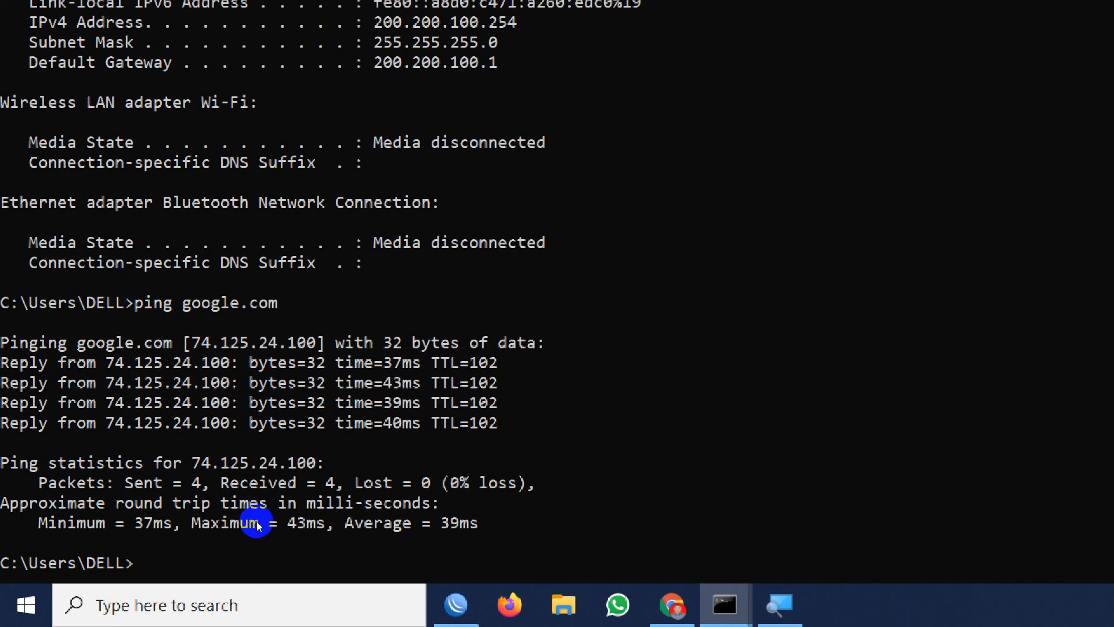
Switch to WinBox, re-enable the ether1-isp lab interface and disable the wlan1 isp HP interface.
click(455, 605)
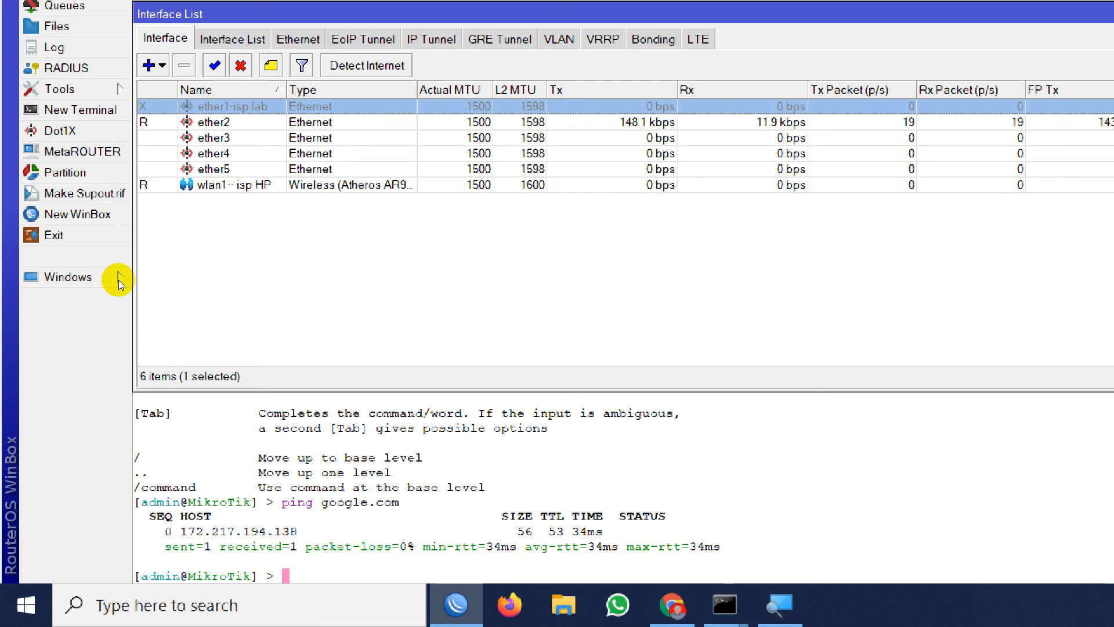
key(ctrl+e)
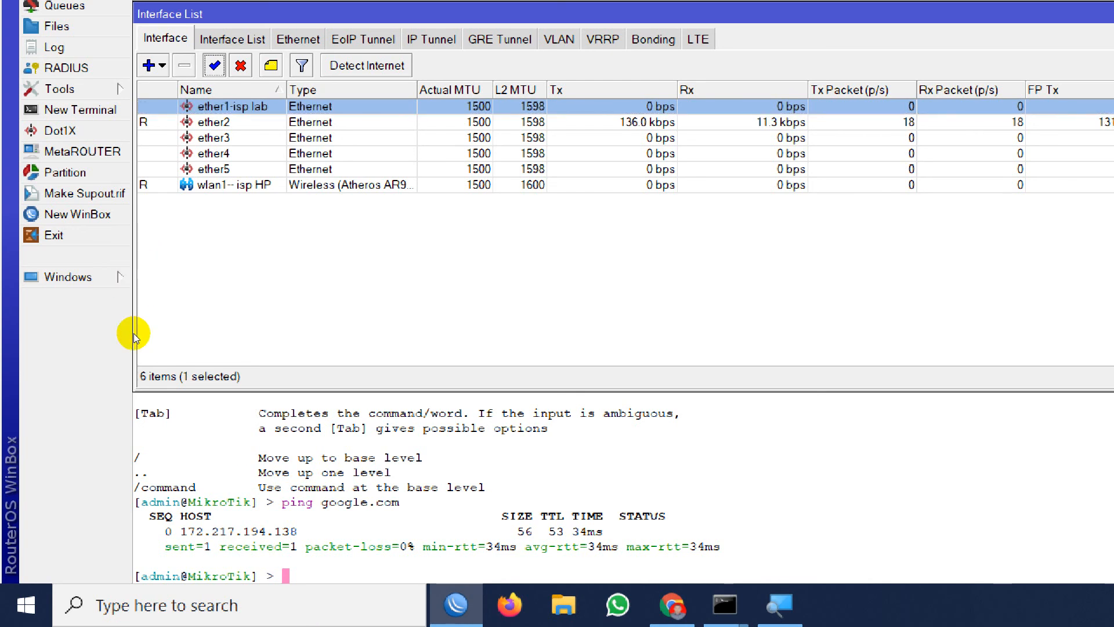
key(End)
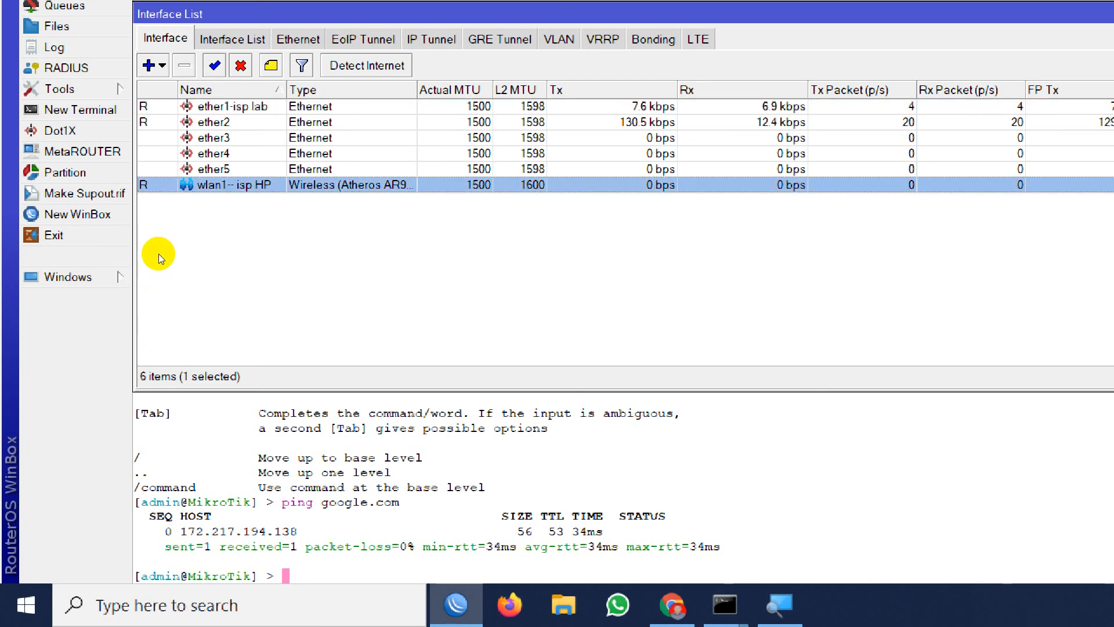
click(239, 65)
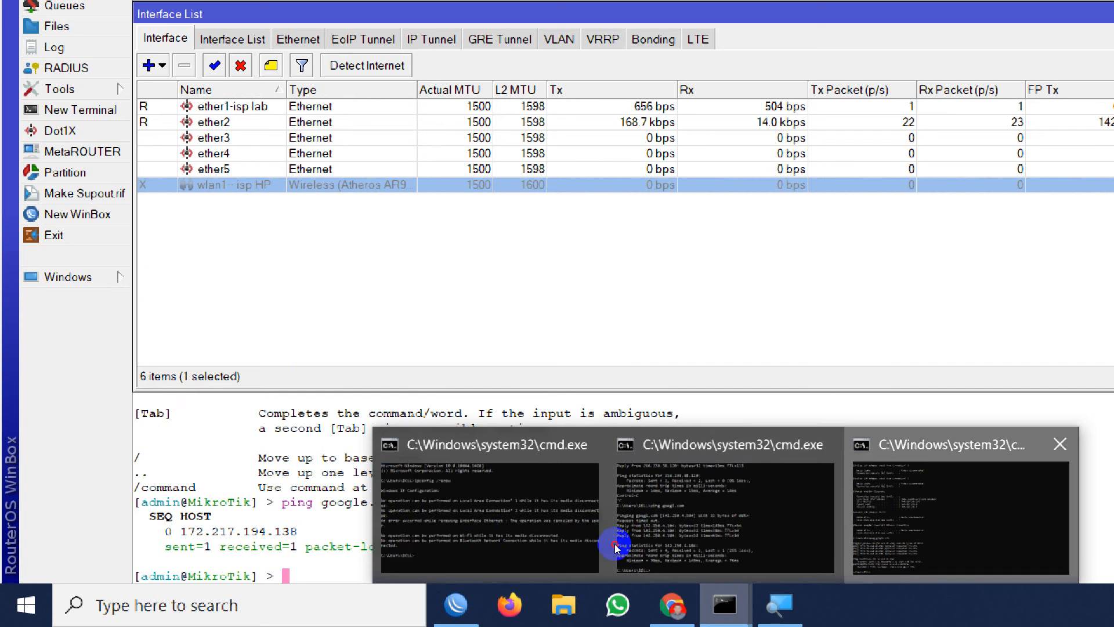
Rerun the google.com ping from the command prompt to test the connection through the ether1 ISP alone.
click(617, 542)
key(Up)
key(Return)
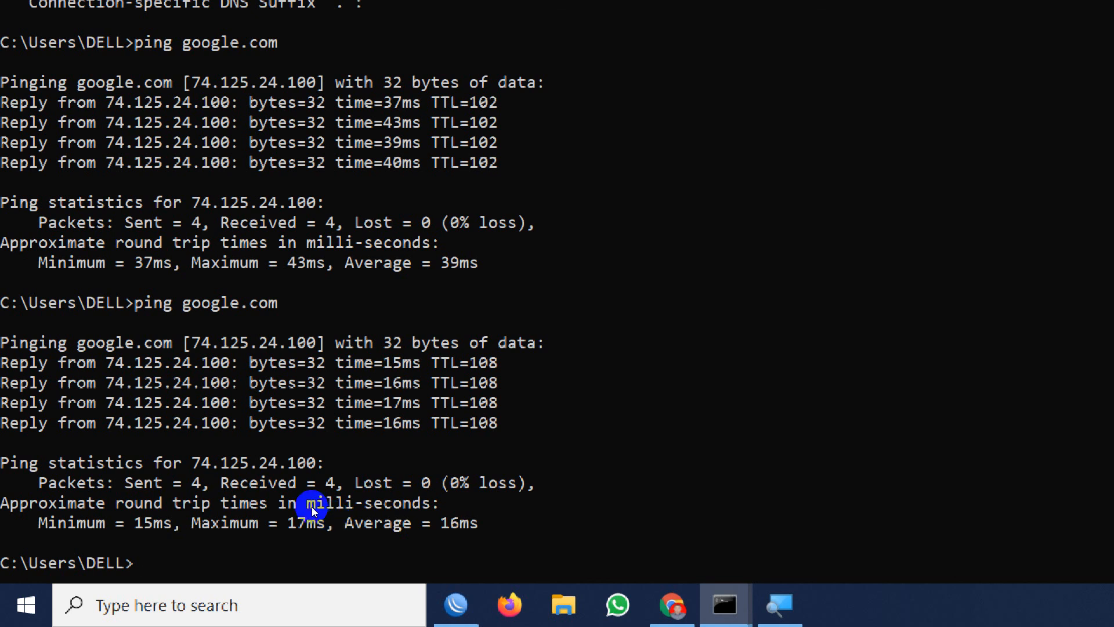
Reset the Magnifier to 100% and review the NAT, mangle and introductory sections of the Teknody load-balancing tutorial in the browser.
click(456, 605)
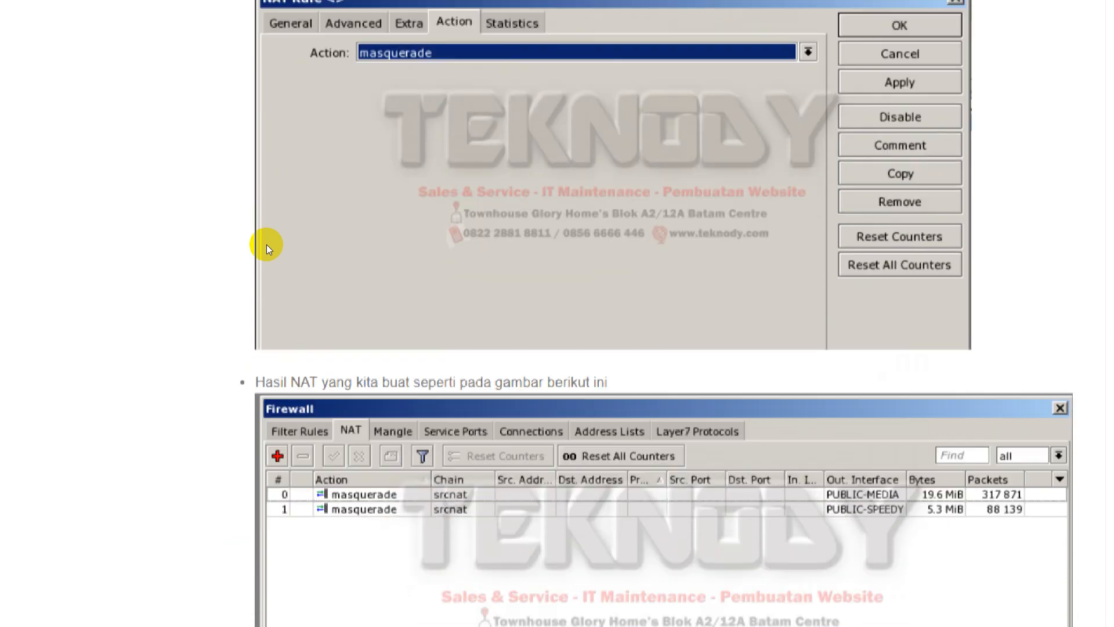
scroll(266, 244, down, 5)
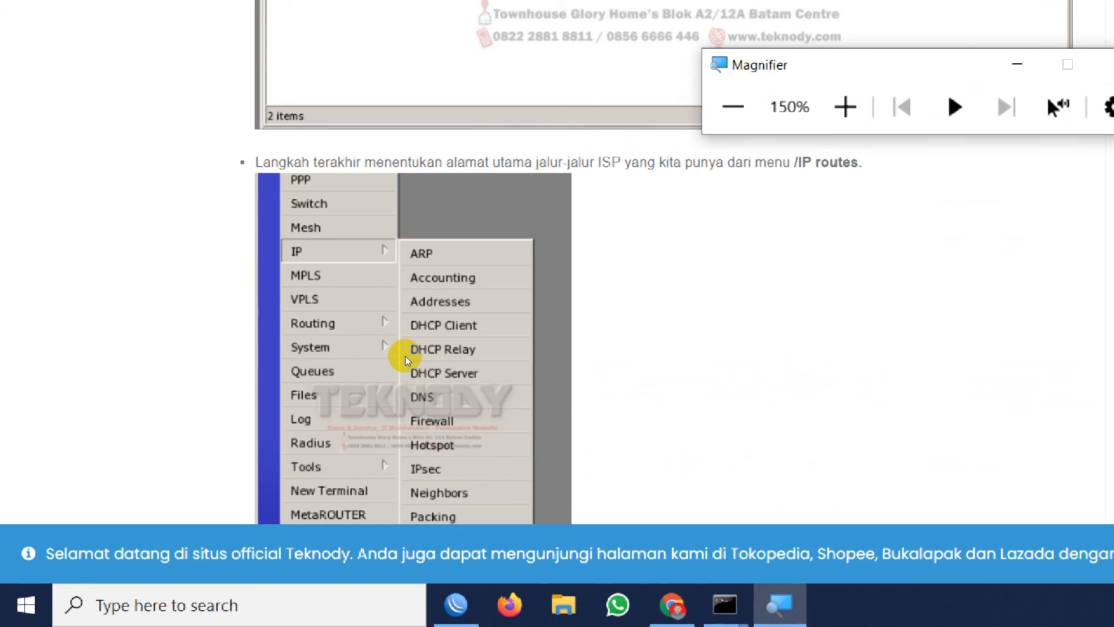
click(482, 280)
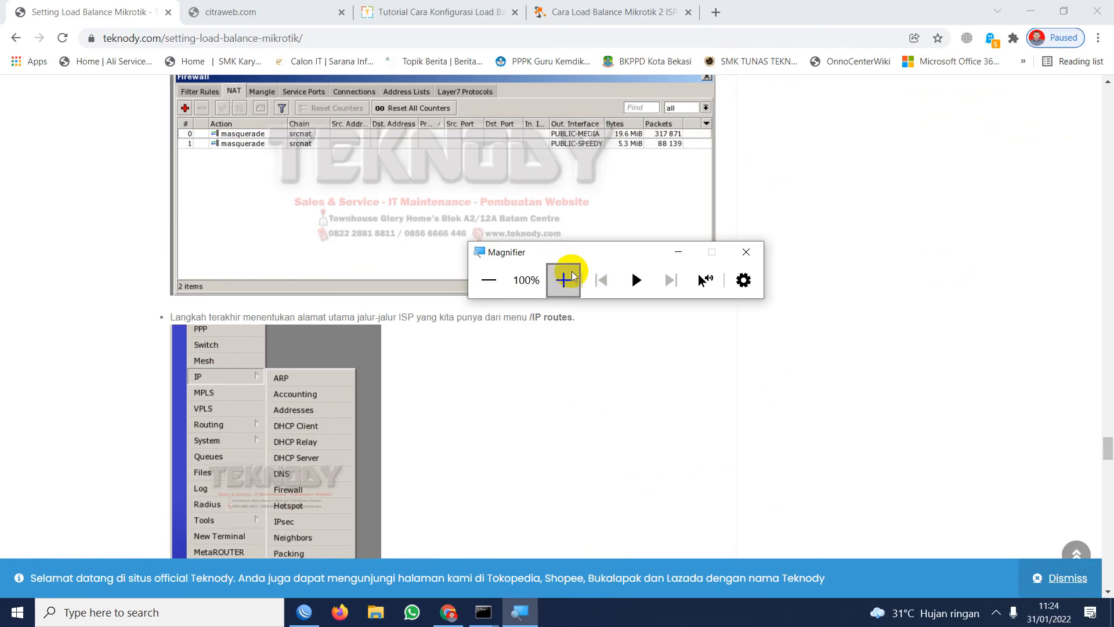
scroll(326, 95, up, 10)
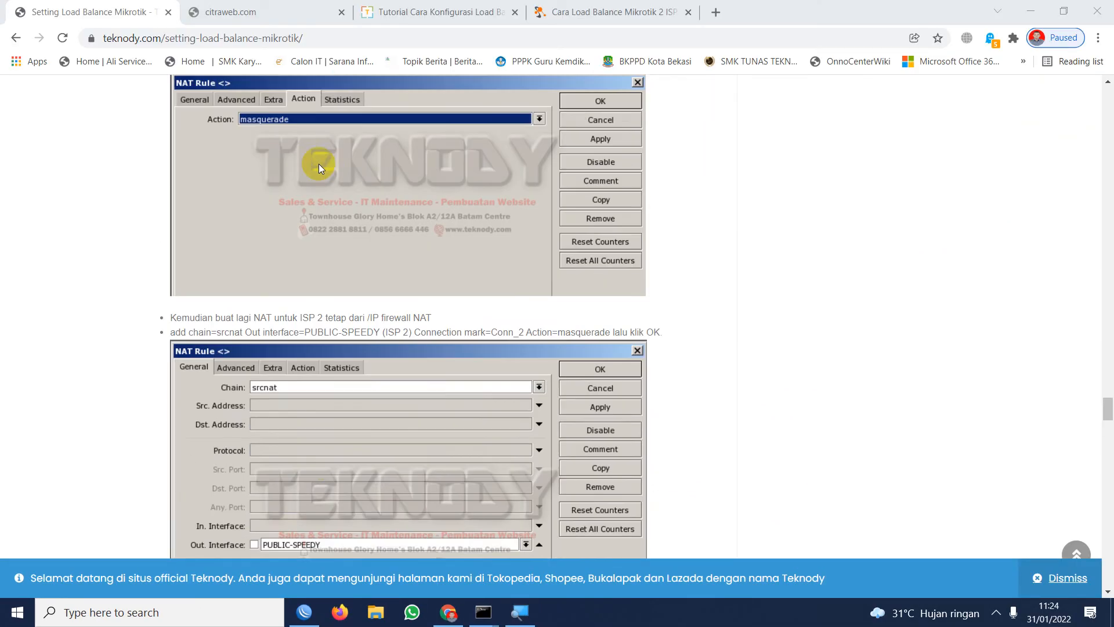
scroll(318, 164, up, 15)
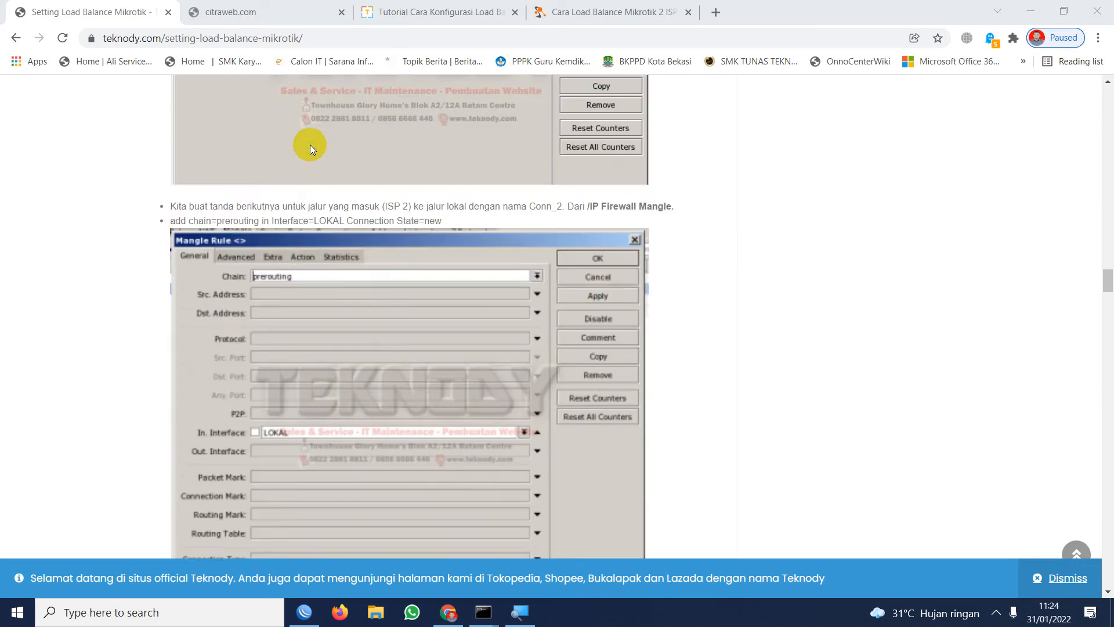
scroll(310, 145, up, 15)
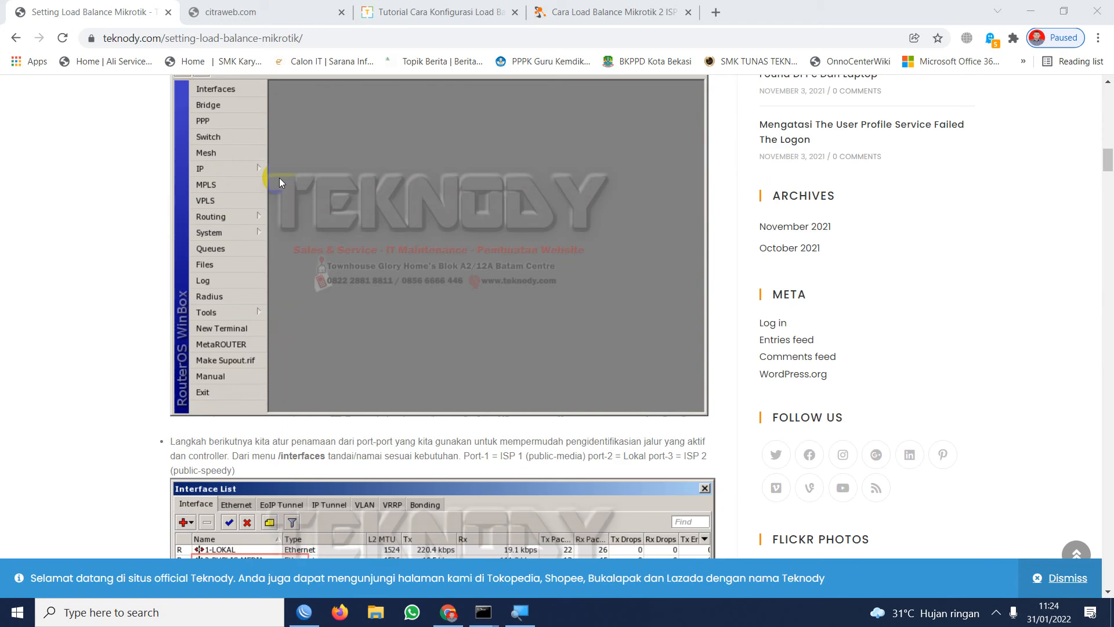
scroll(280, 177, up, 15)
scroll(183, 272, down, 3)
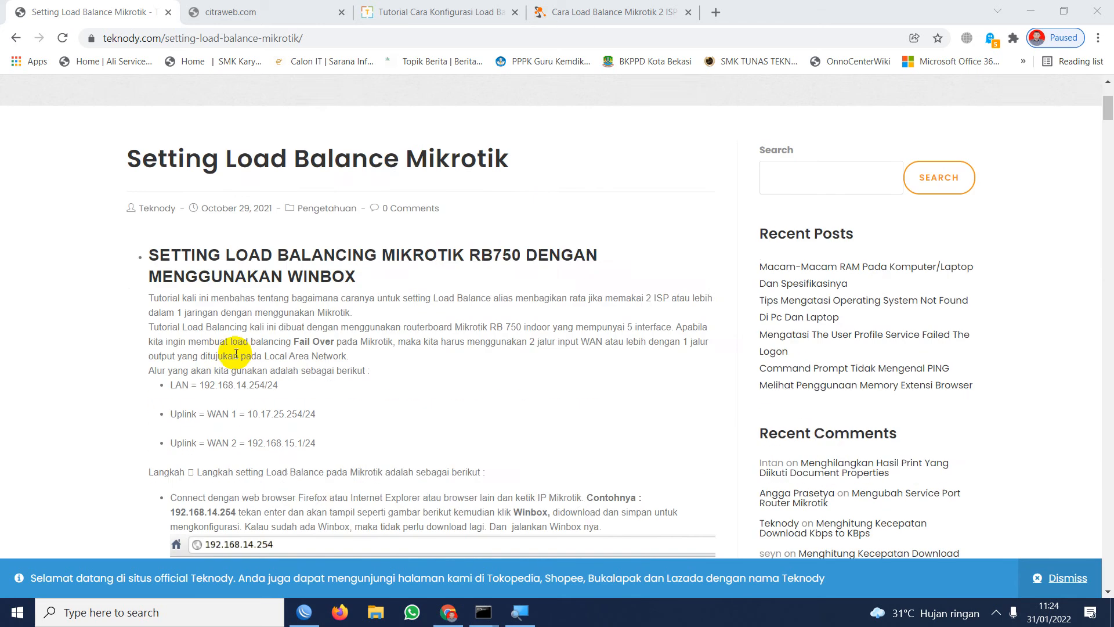
scroll(236, 354, down, 8)
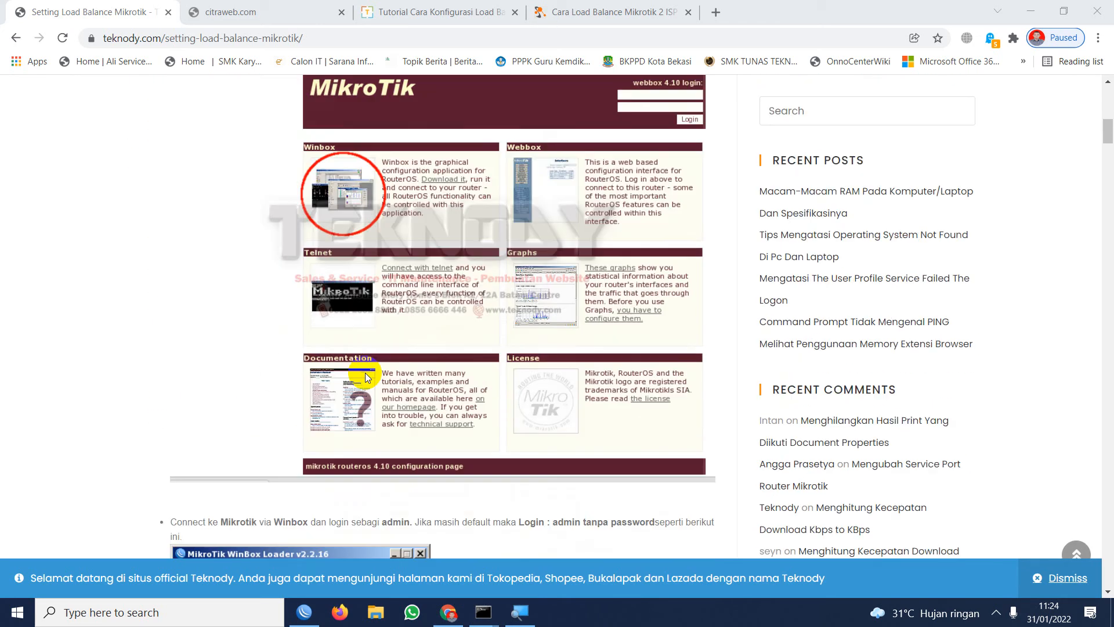
Return to the Google results and try opening the Lukmanlab PCC 2 ISP + Fail Over article in a new tab and the current one.
scroll(364, 373, down, 5)
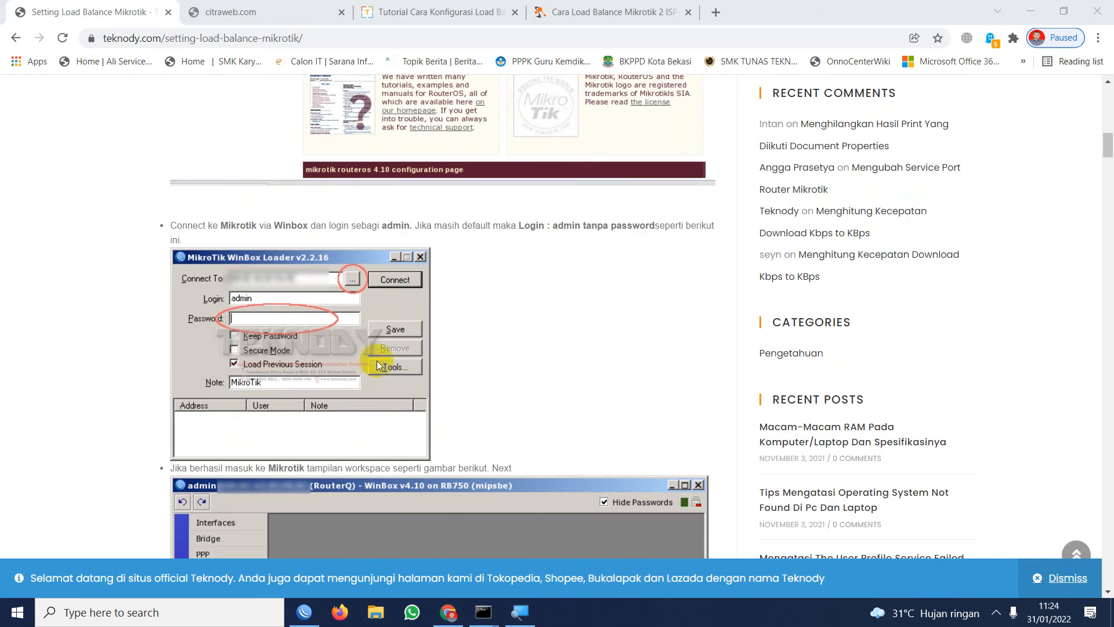
click(28, 37)
scroll(324, 349, down, 7)
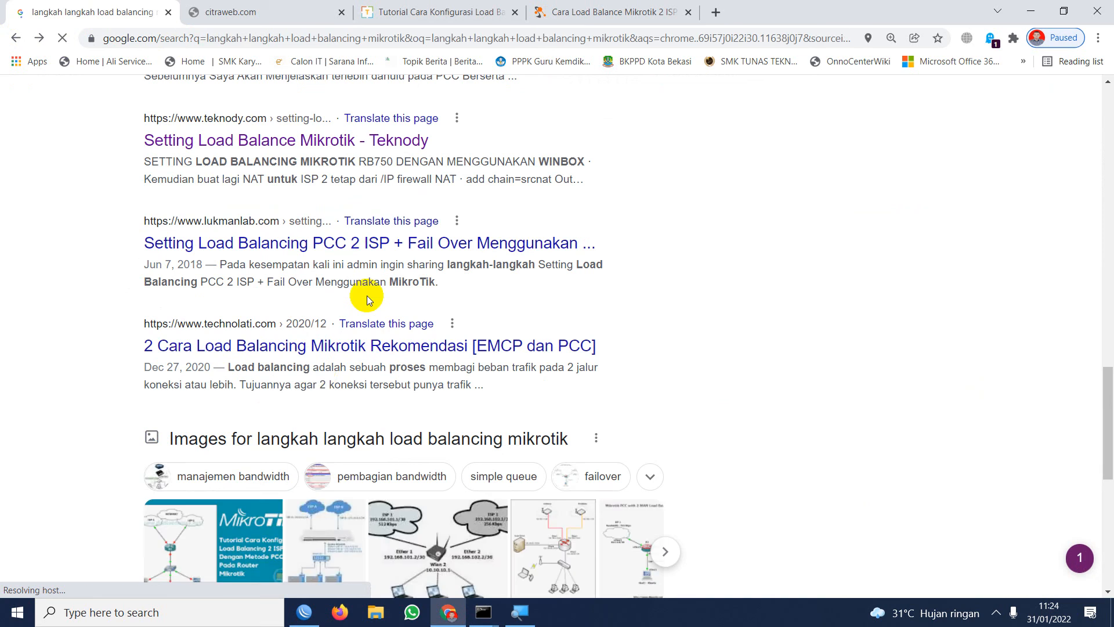
right_click(246, 250)
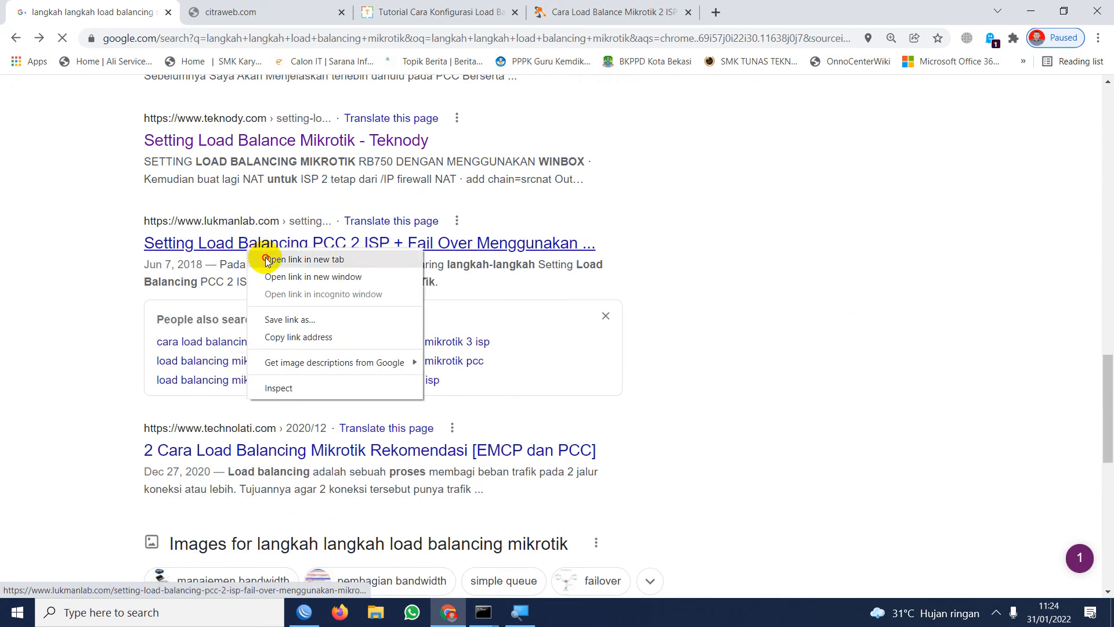
click(264, 257)
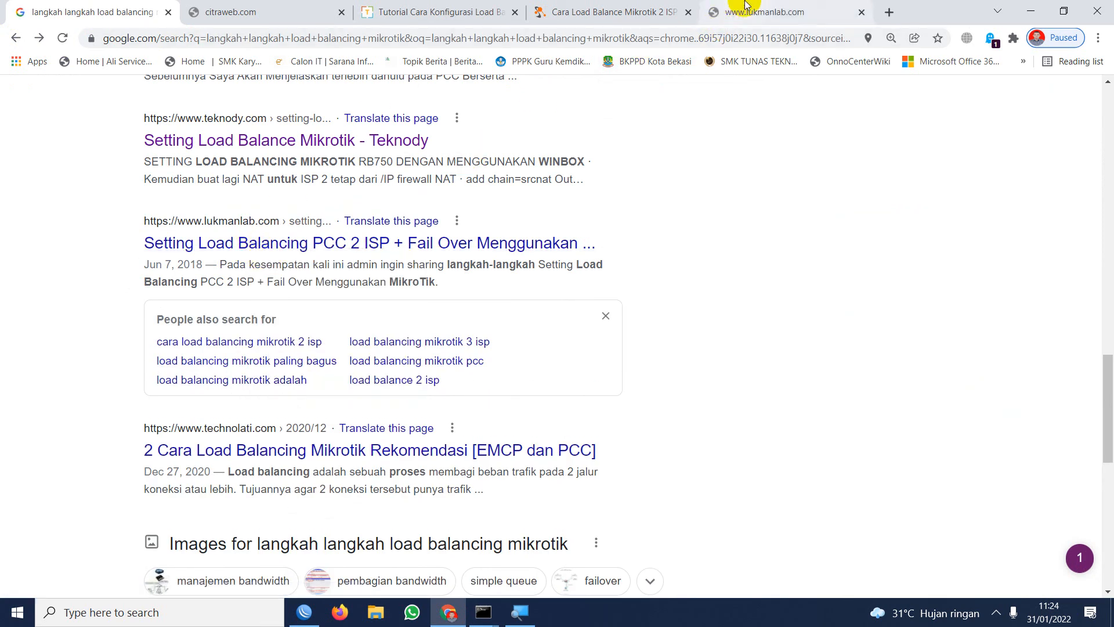
click(292, 244)
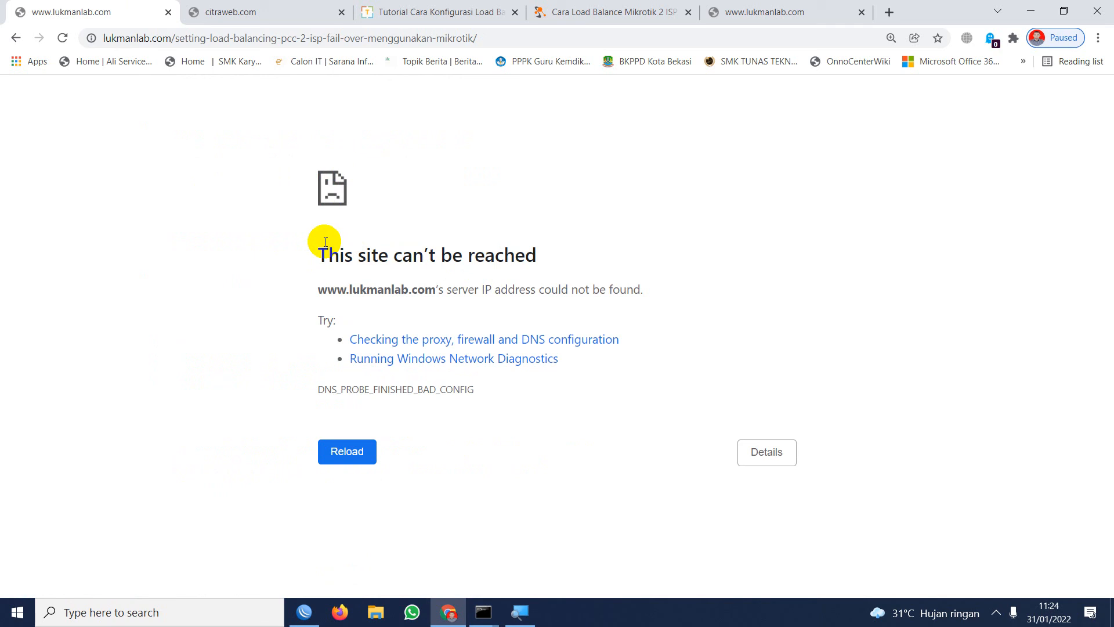
Set the Windows display projection mode to PC screen only.
key(super+p)
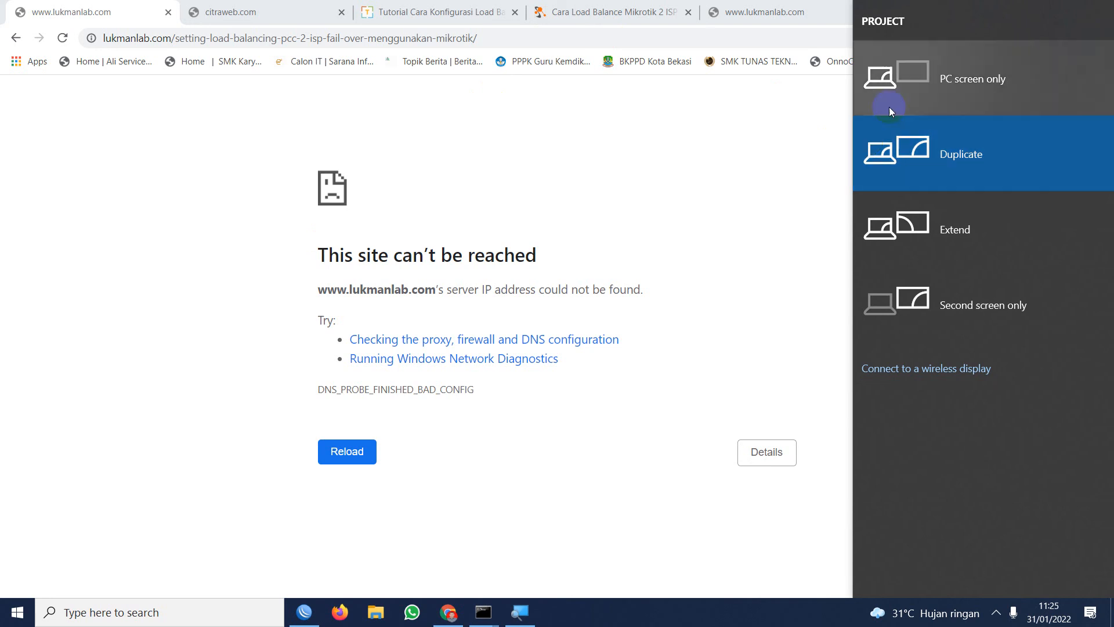
click(925, 107)
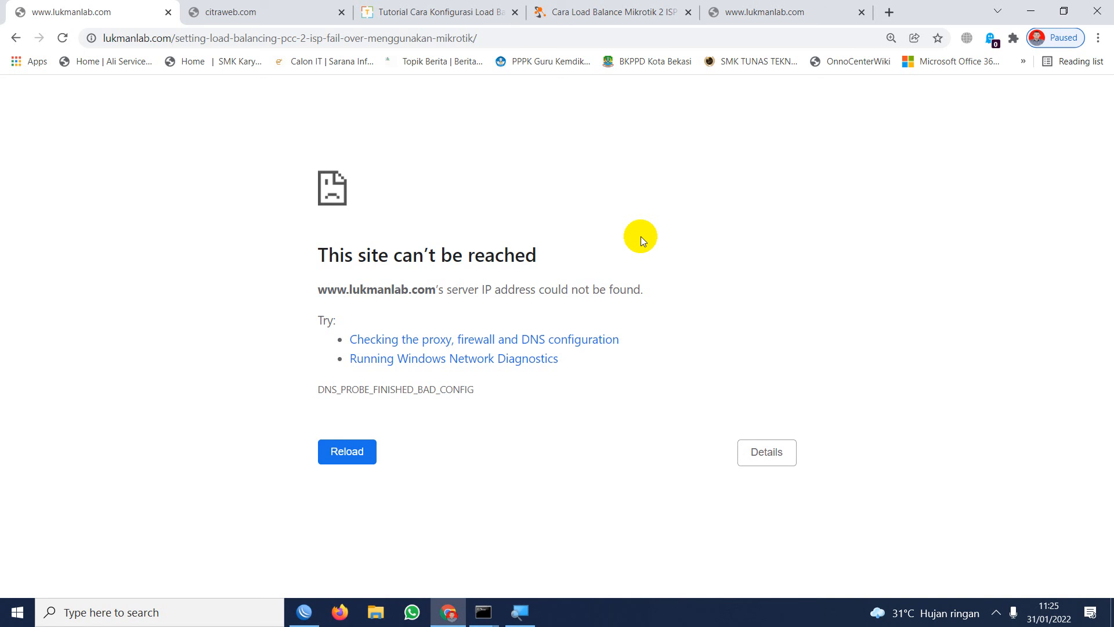
Reload the Lukmanlab article page and show the hidden notification area icons.
key(F5)
click(996, 612)
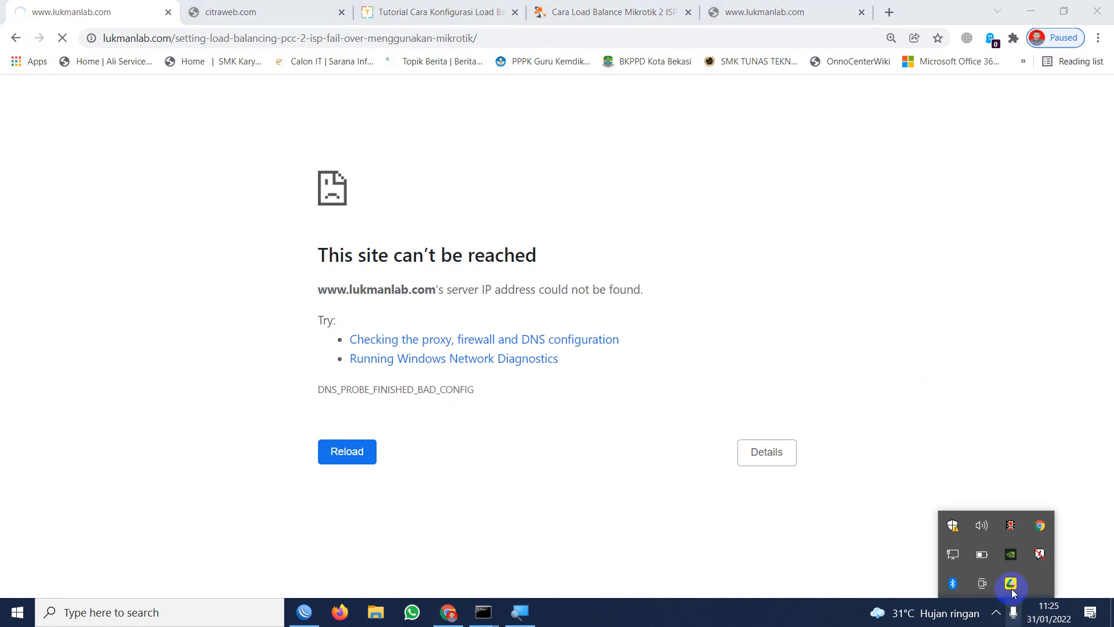